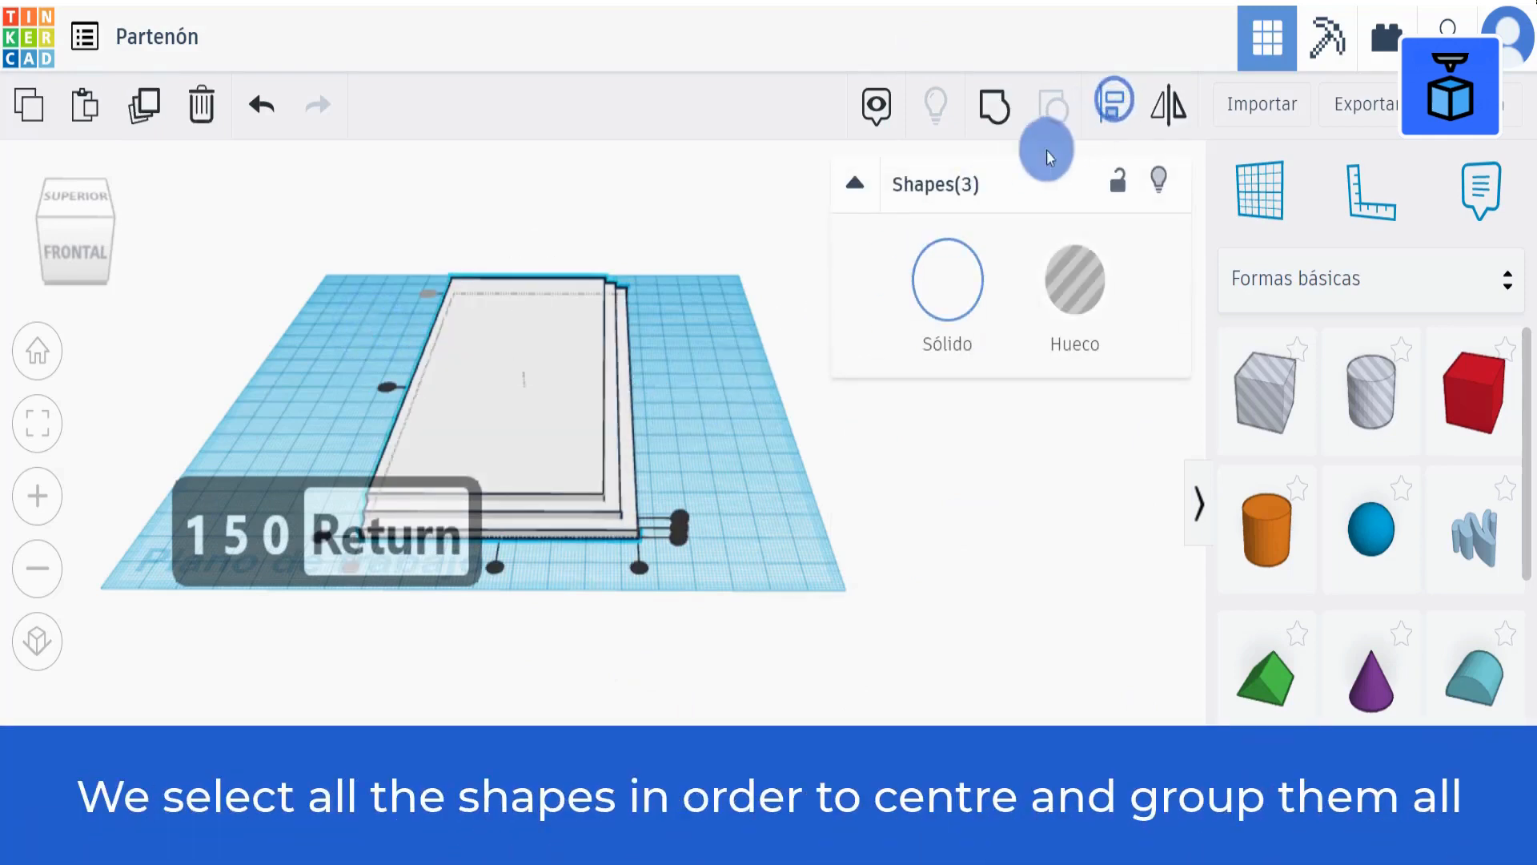
Centre the three stacked slabs on each other along both horizontal axes
click(489, 559)
click(390, 381)
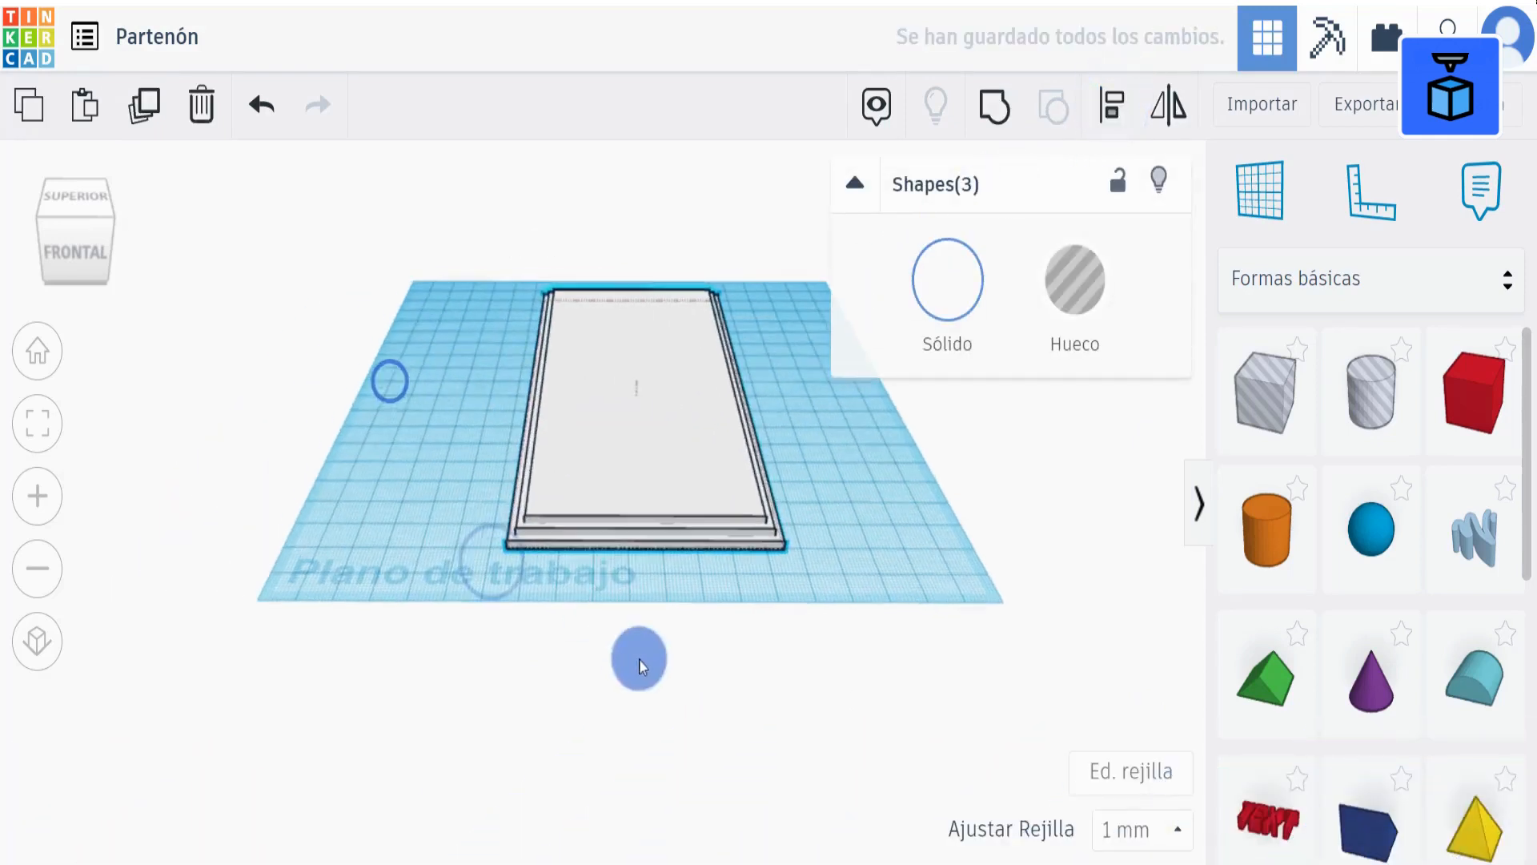
click(645, 666)
Group the three slabs into one base and shift it about 60 mm toward the workplane's left edge
drag(445, 398, 652, 522)
click(1001, 94)
click(490, 639)
right_drag(638, 662, 474, 657)
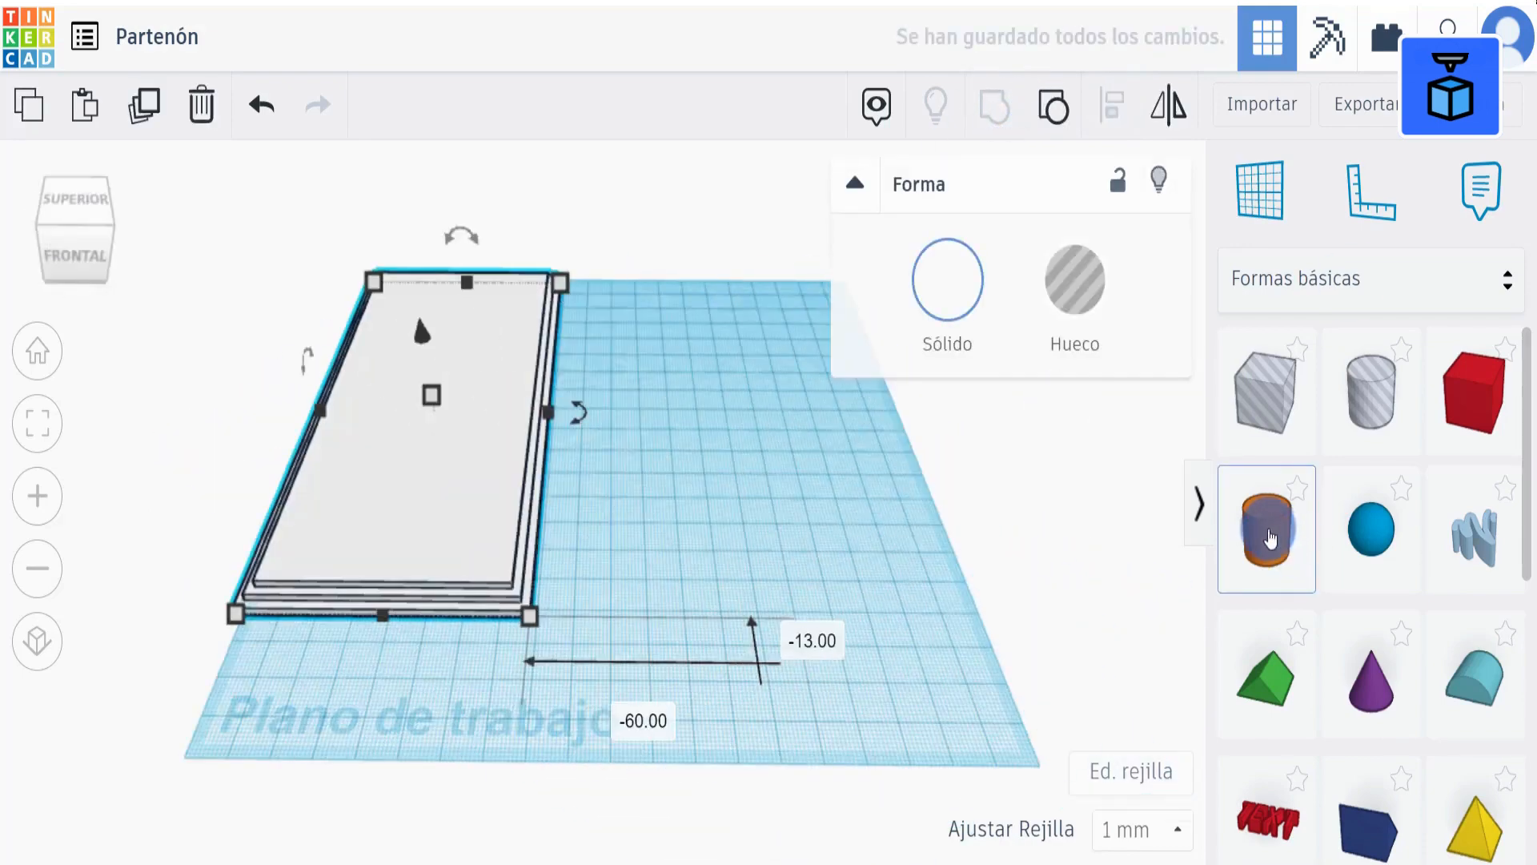
Add a cylinder on the workplane to the right of the stepped base and reduce its sides to 12
drag(1271, 538, 722, 443)
right_drag(722, 444, 445, 510)
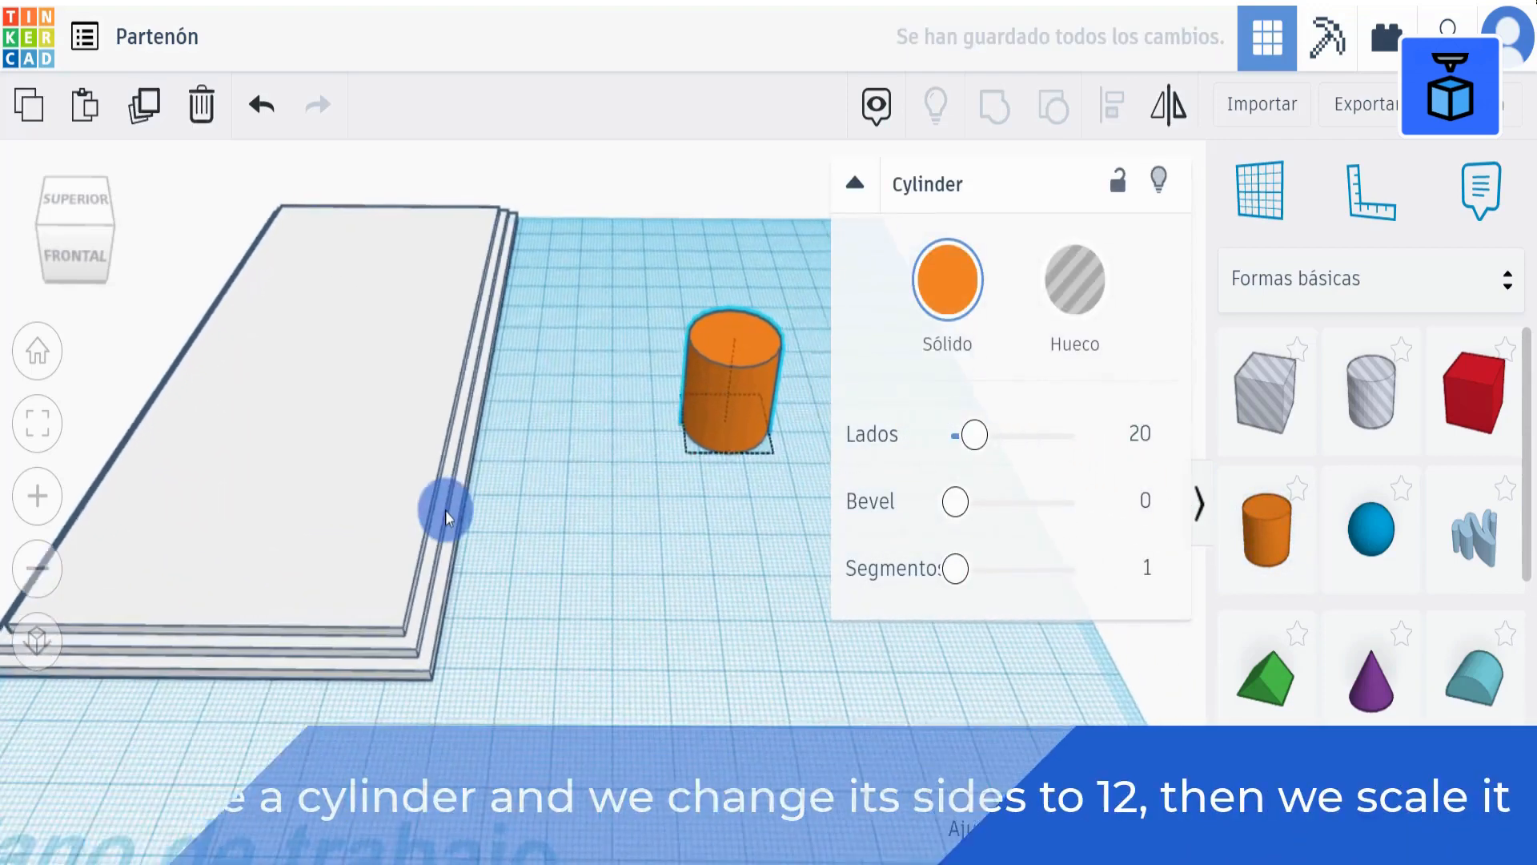
middle_drag(445, 511, 367, 530)
scroll(366, 530, up, 3)
drag(973, 441, 944, 440)
click(658, 482)
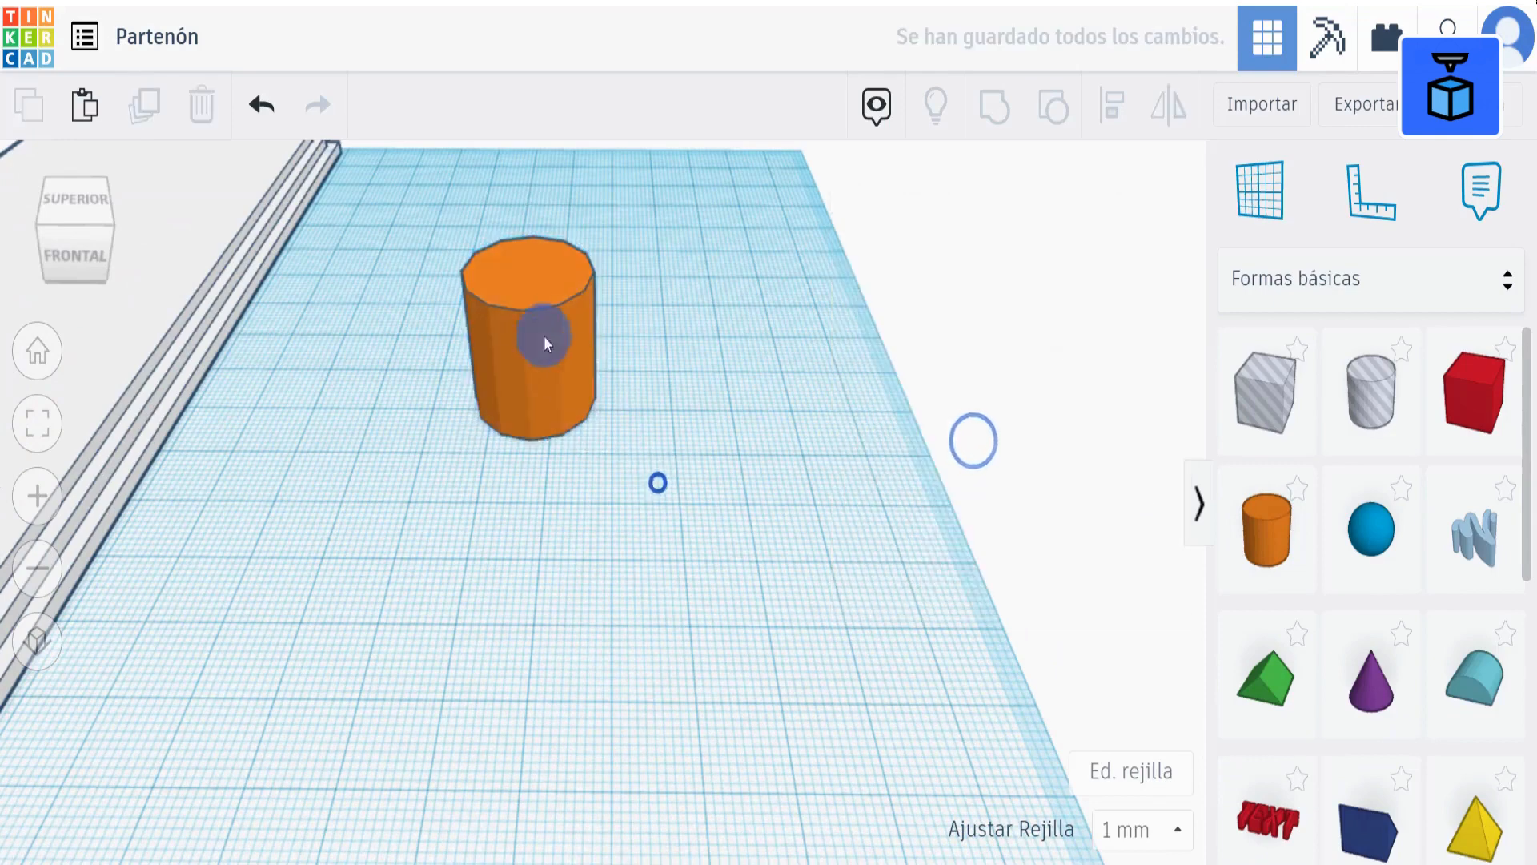
Resize the cylinder to 3 mm wide, 3 mm deep and 30 mm high
click(543, 342)
click(522, 531)
text(3)
key(Return)
click(611, 395)
text(3)
key(Return)
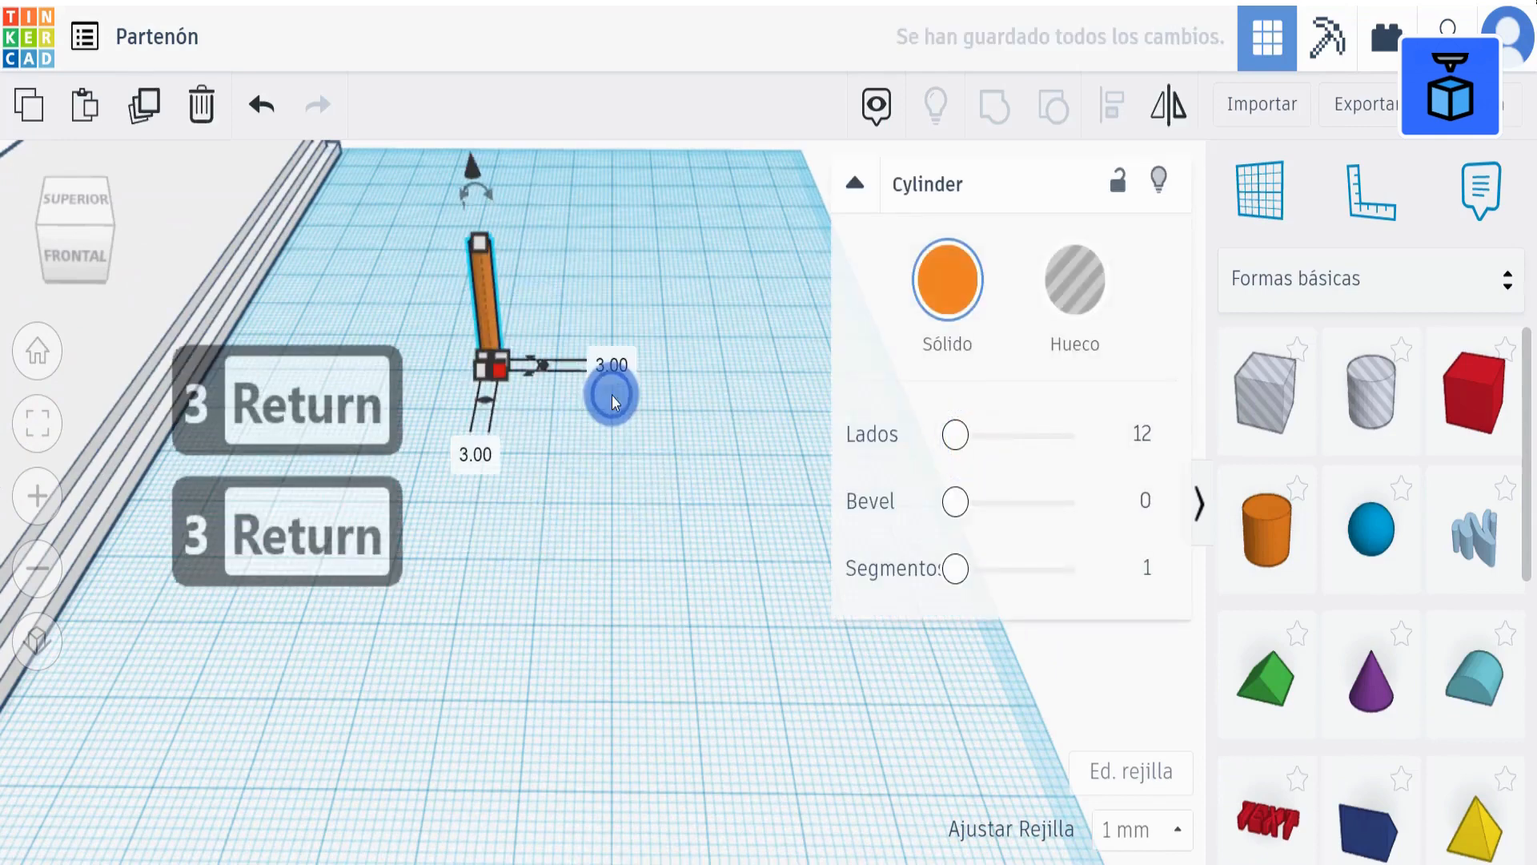
click(602, 313)
text(30)
key(Return)
Colour the thin cylinder white
right_drag(602, 312, 796, 704)
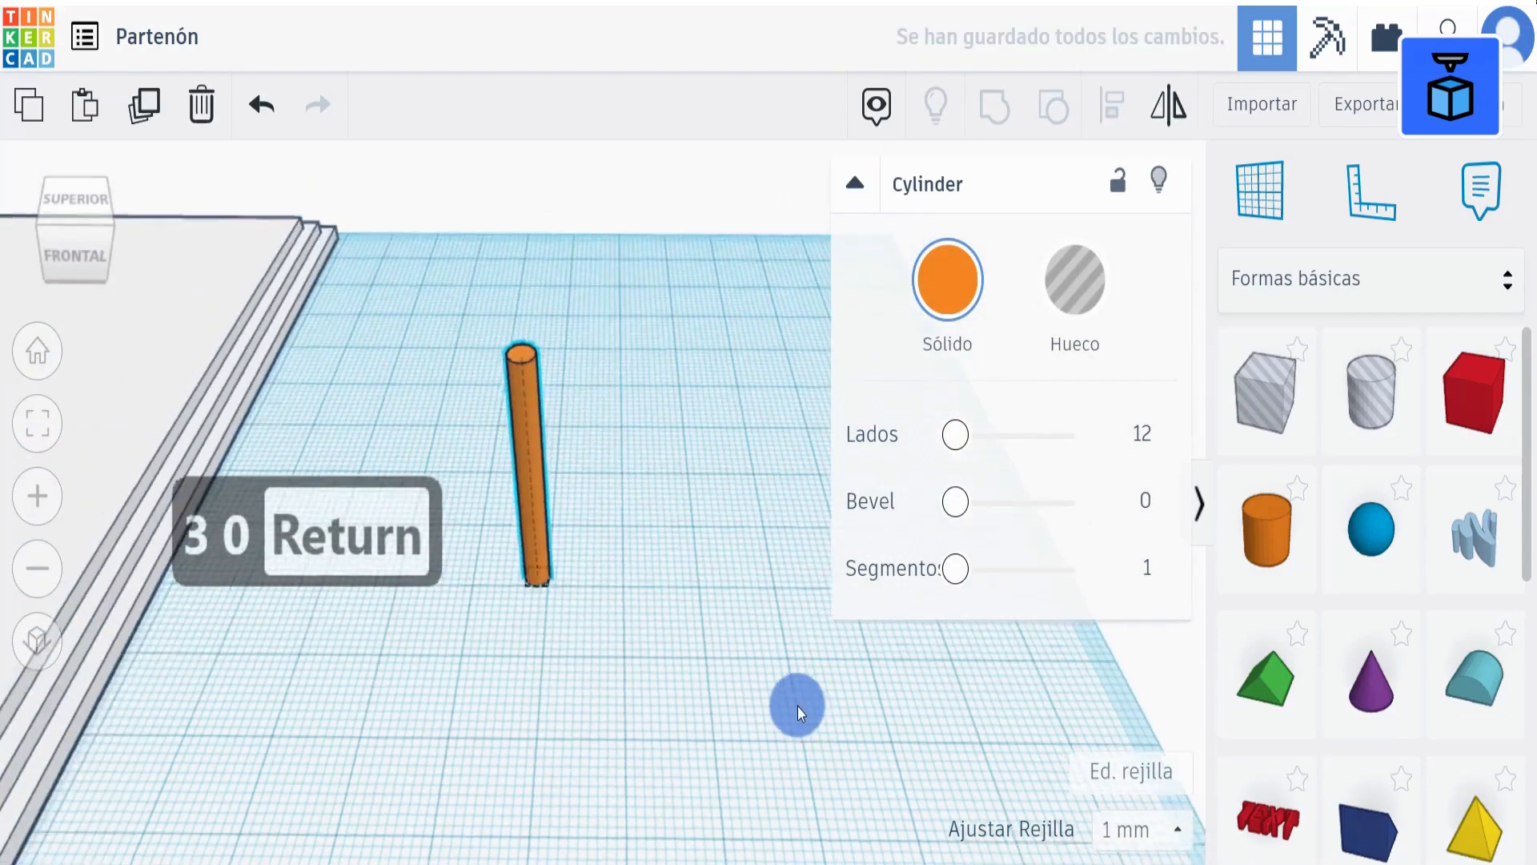
click(960, 284)
click(1347, 461)
click(728, 362)
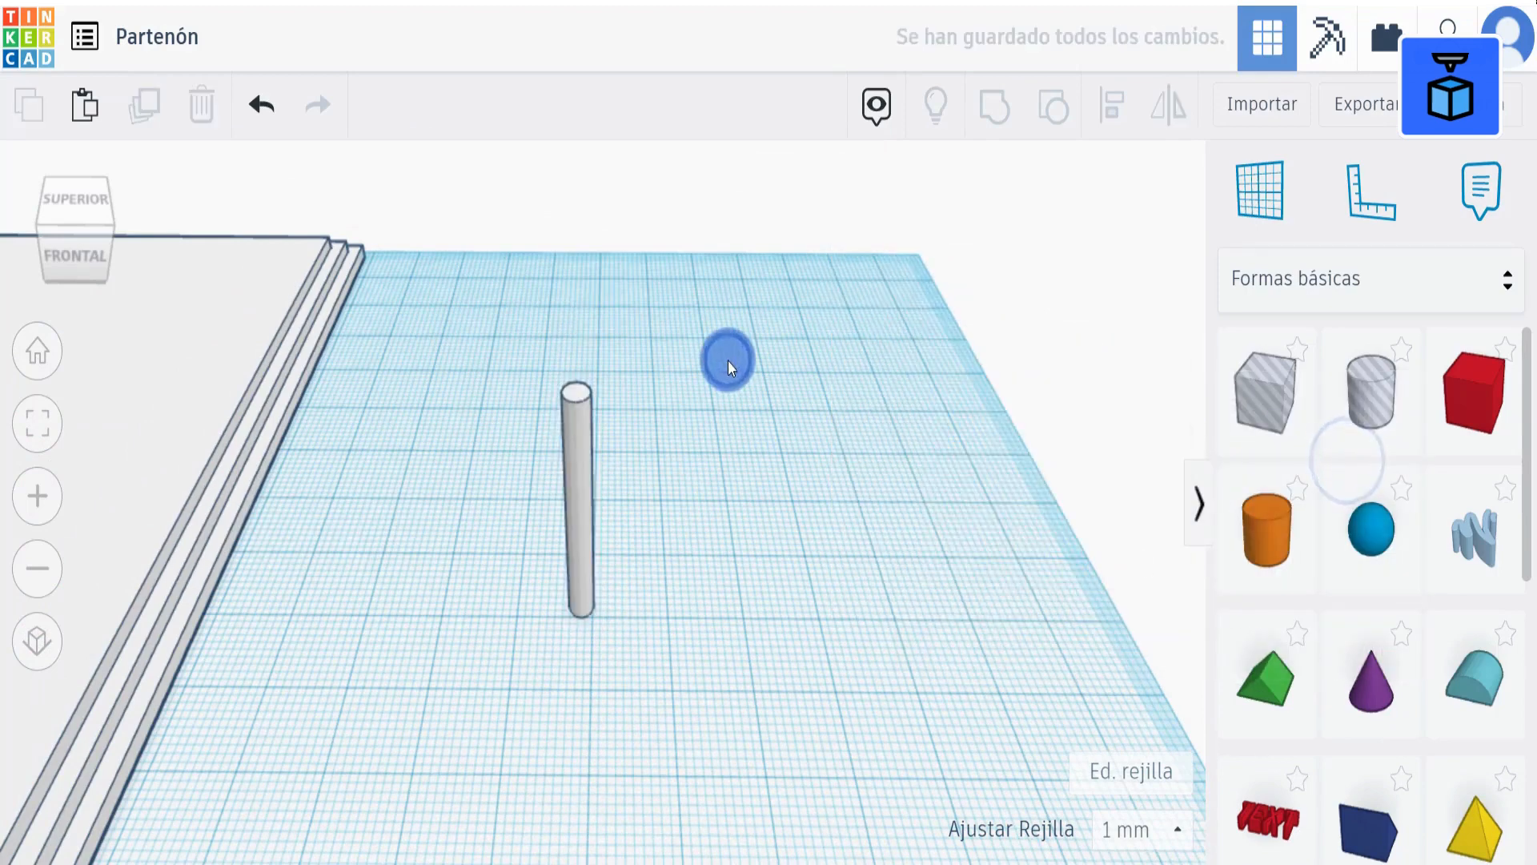
Add a half sphere to the right of the cylinder and rotate it 180° so its flat face points upward
scroll(1331, 505, down, 5)
drag(1275, 549, 998, 543)
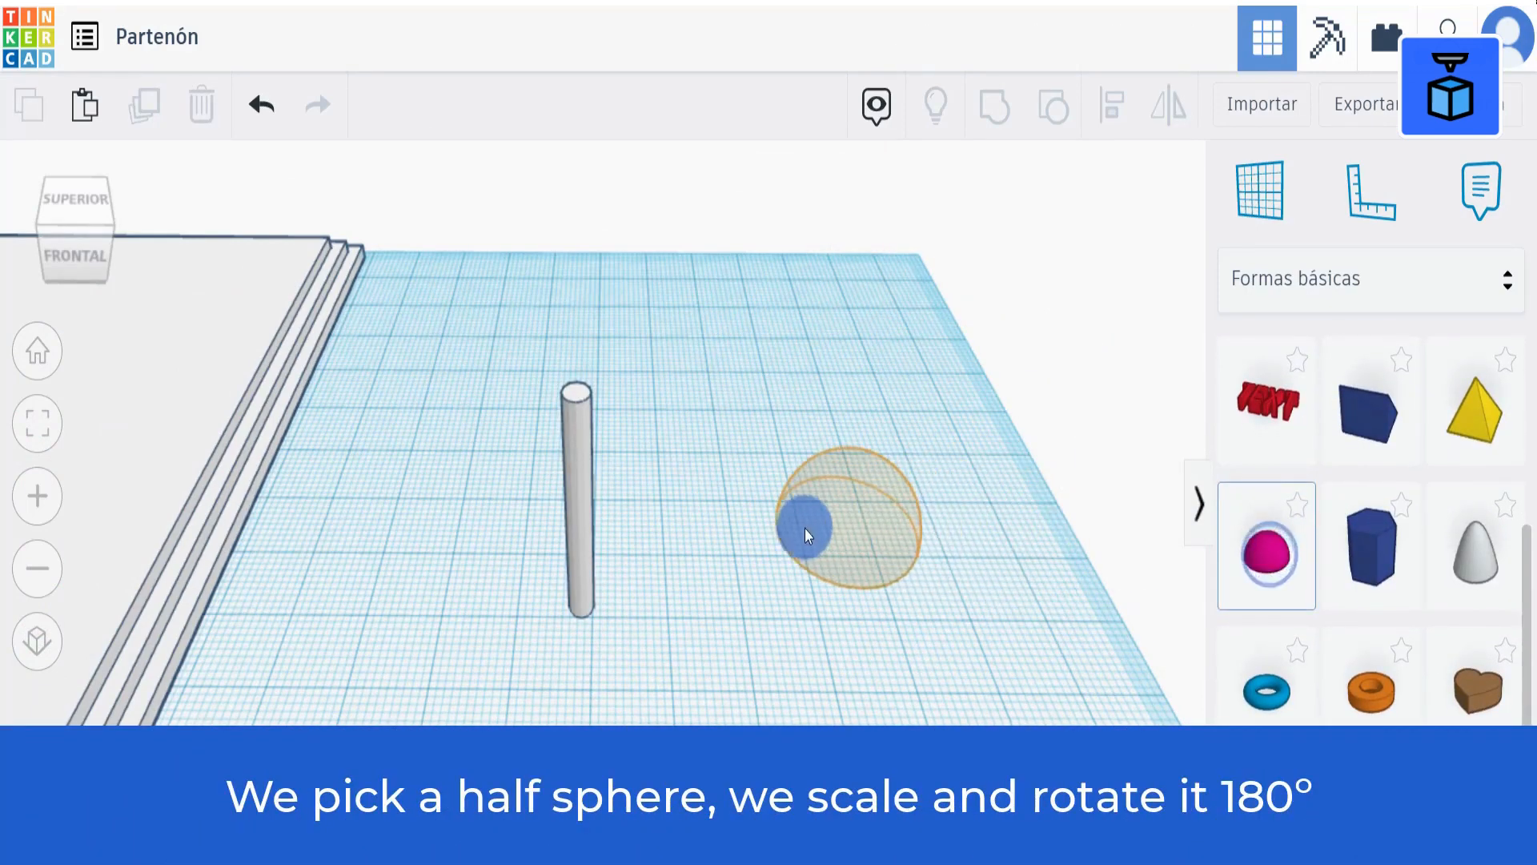
drag(804, 527, 804, 527)
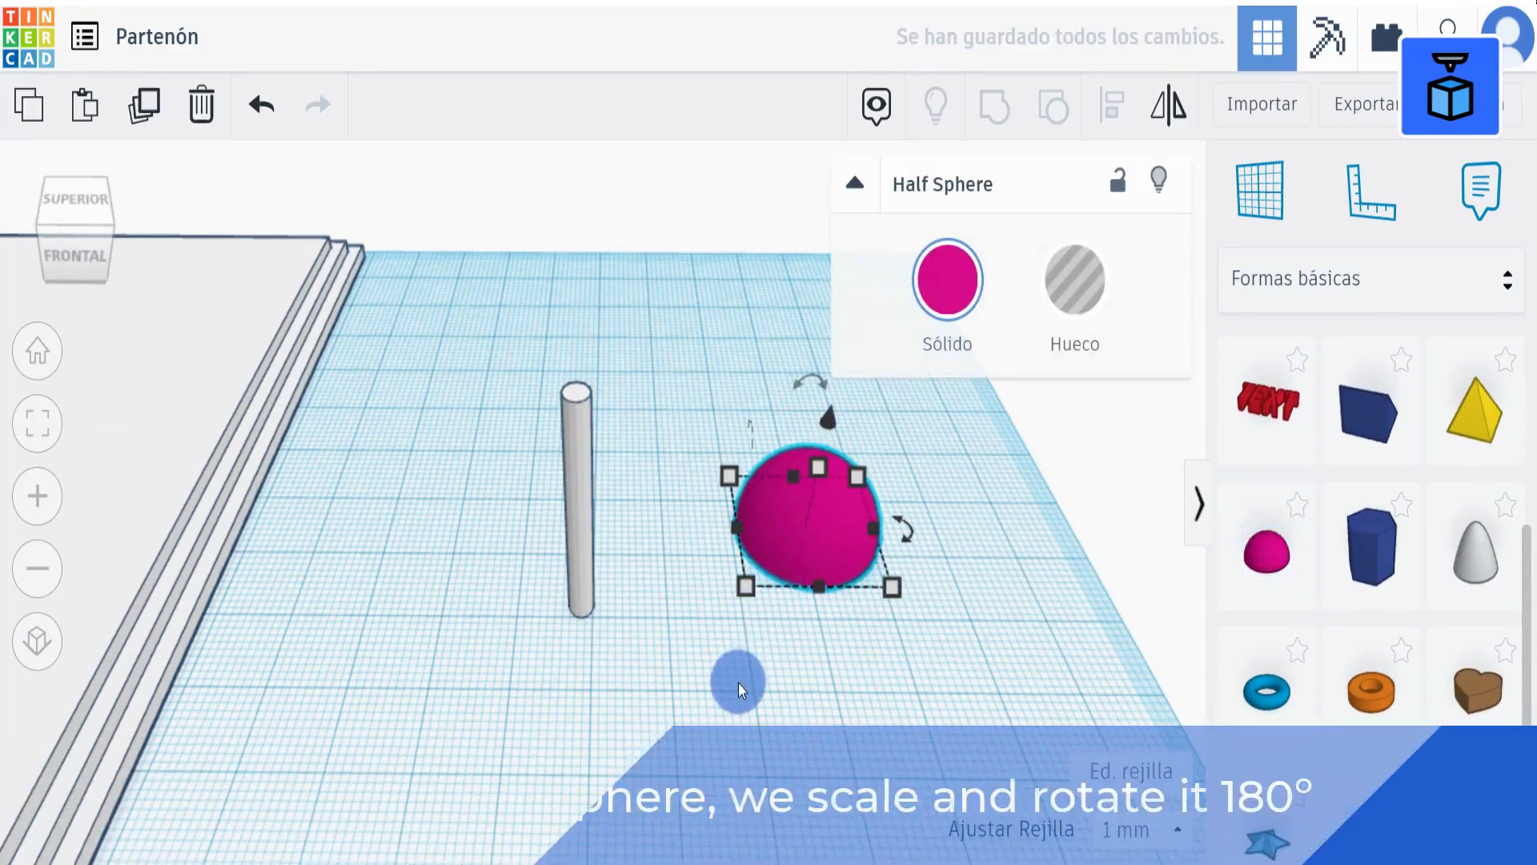
drag(751, 435, 763, 366)
key(Return)
click(873, 684)
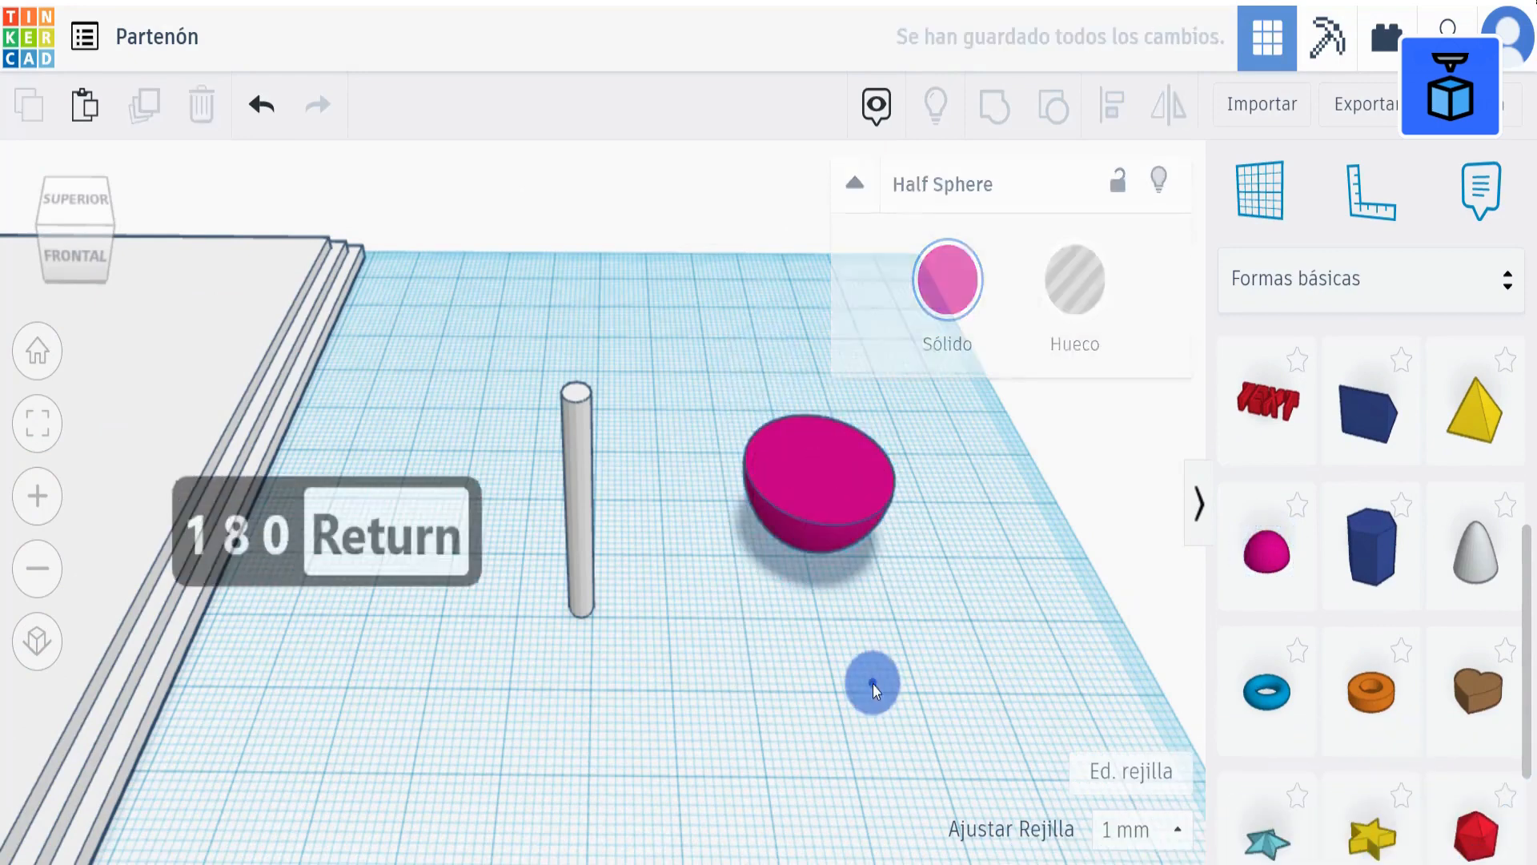
Resize the half sphere to 4 mm wide, 4 mm deep and 2 mm high
click(822, 519)
click(823, 698)
text(4)
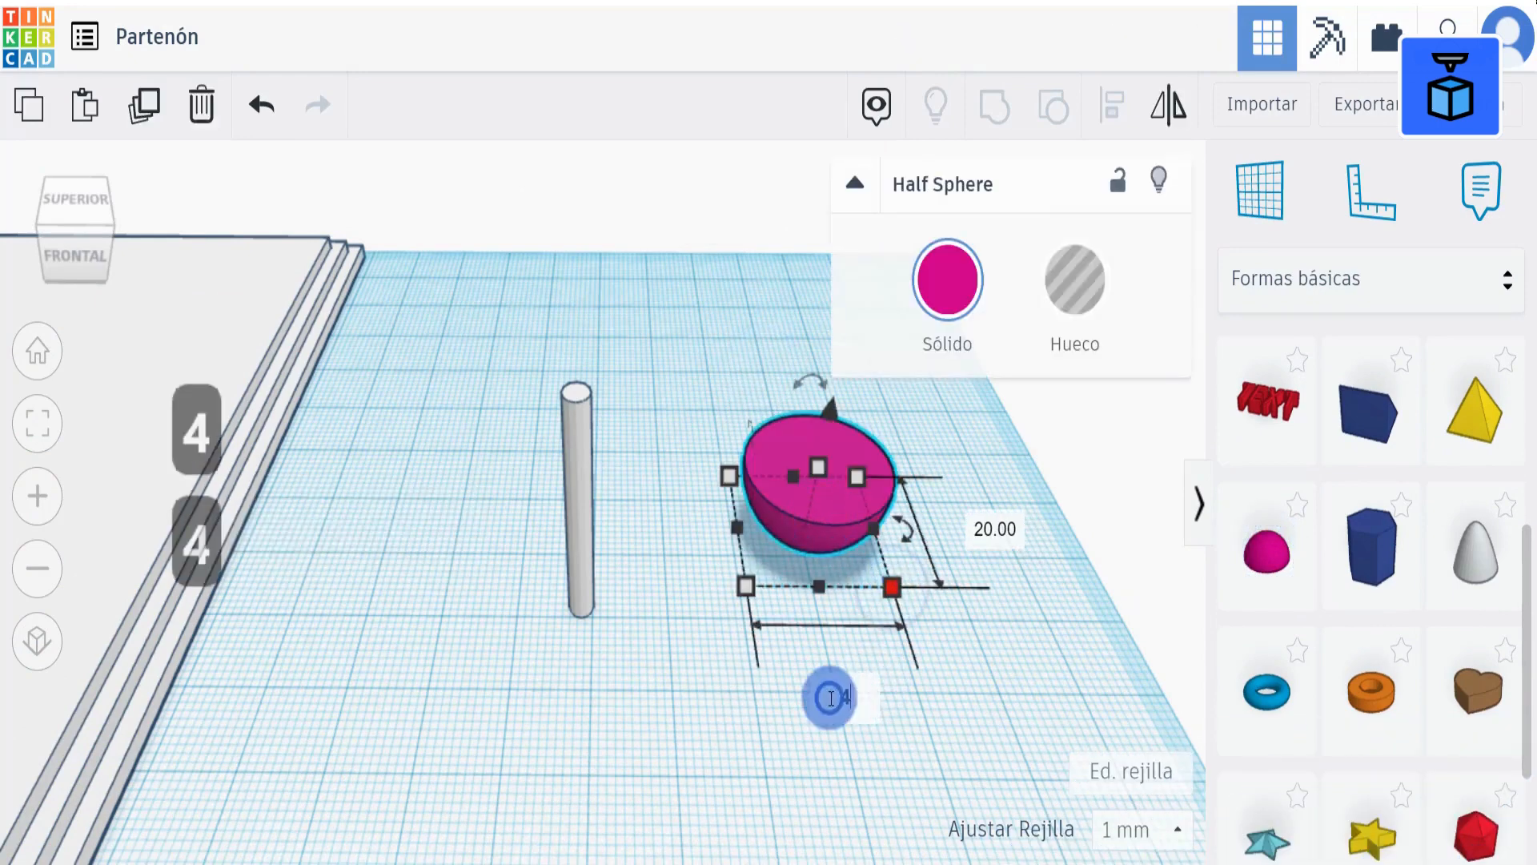
key(Return)
click(886, 515)
text(4)
key(Return)
click(865, 457)
text(2)
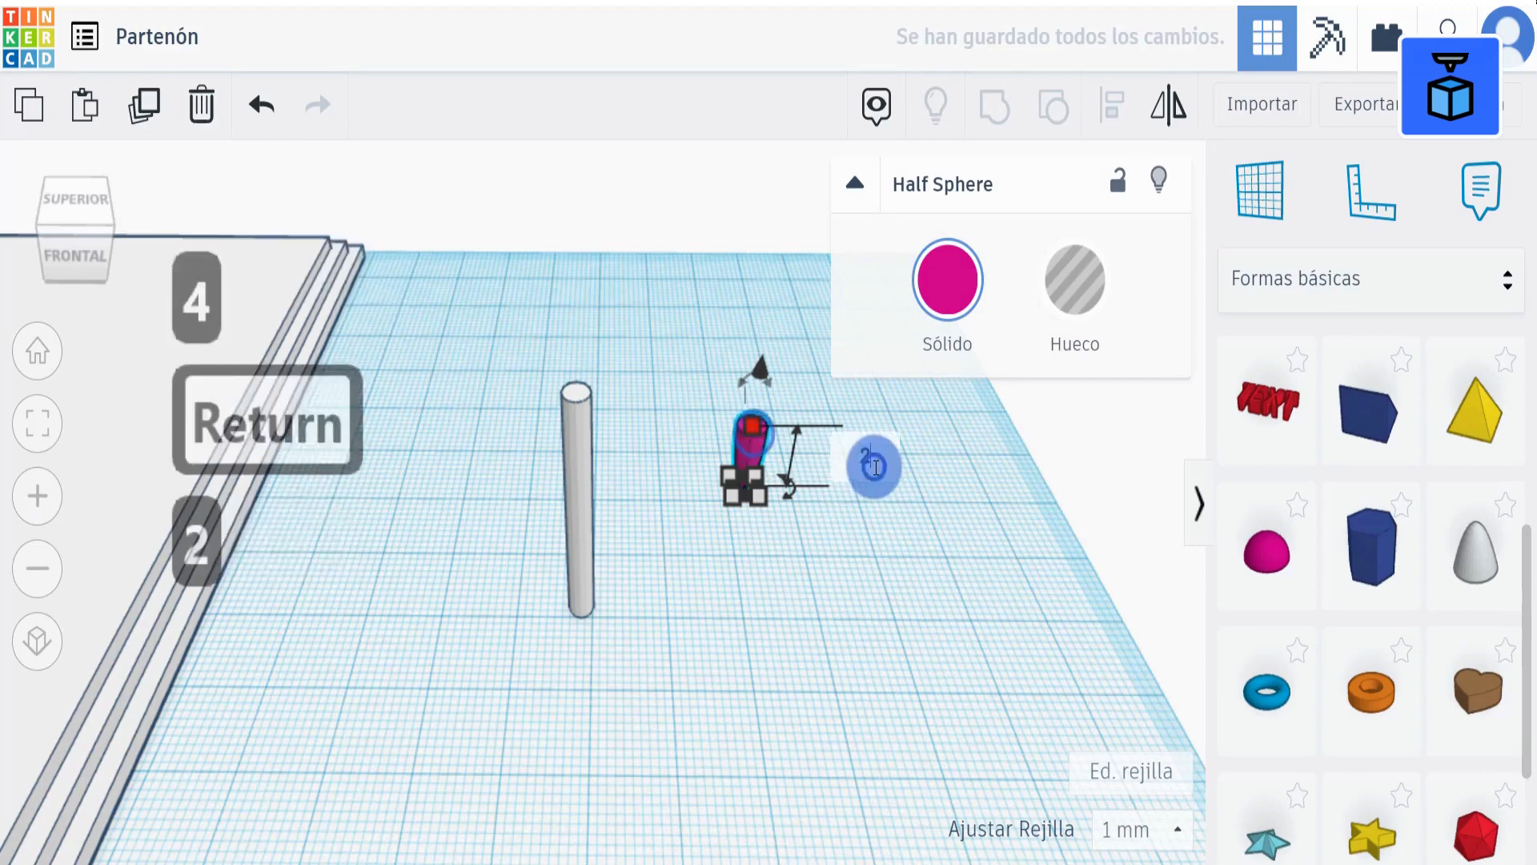
key(Return)
Select the cylinder and half sphere together and centre them on each other along both horizontal axes
click(804, 406)
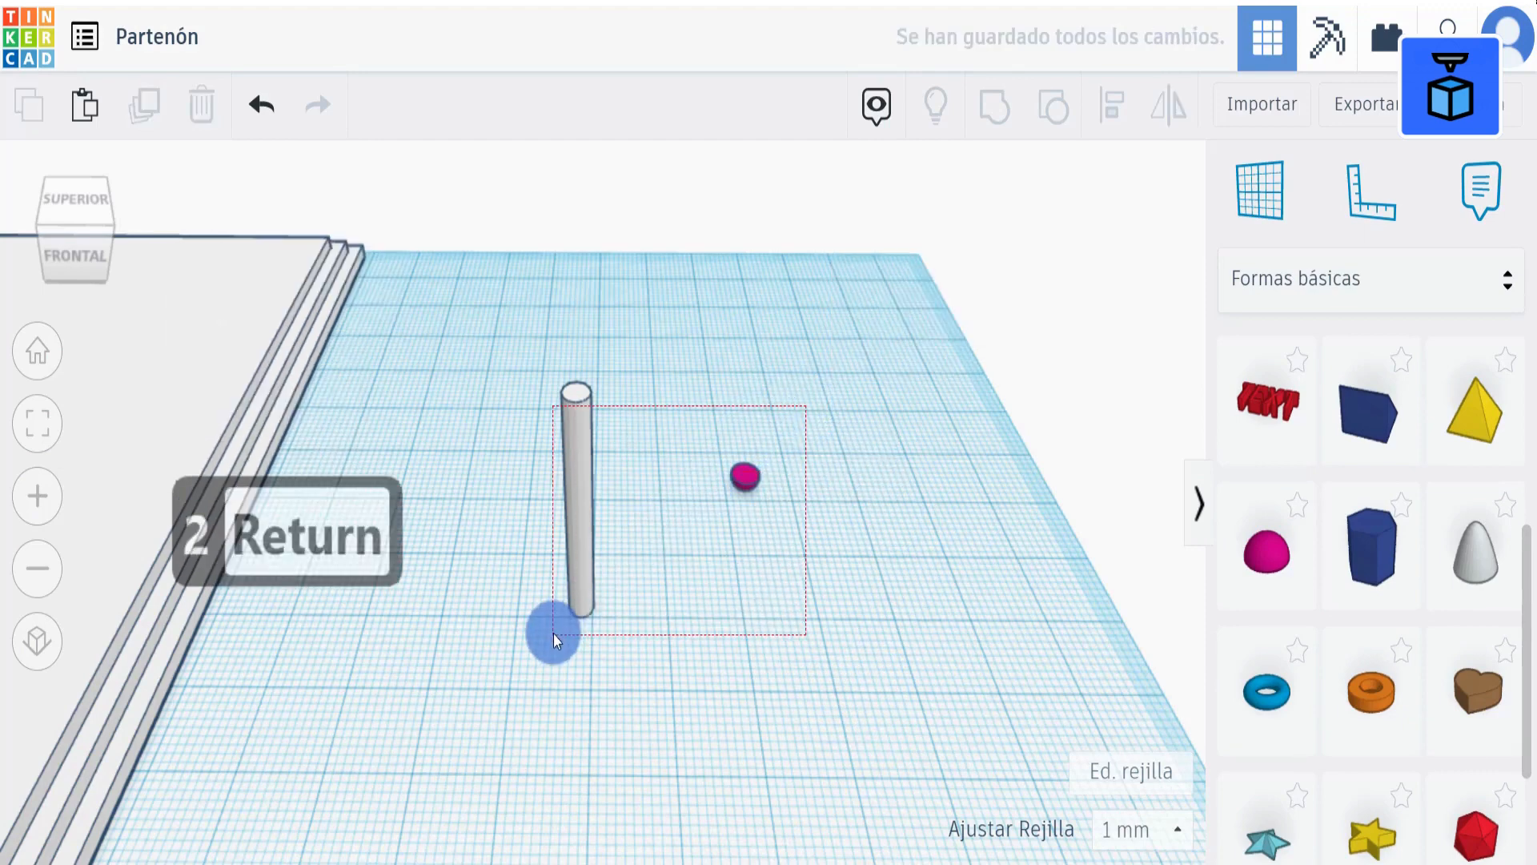
drag(555, 638, 555, 636)
click(1113, 112)
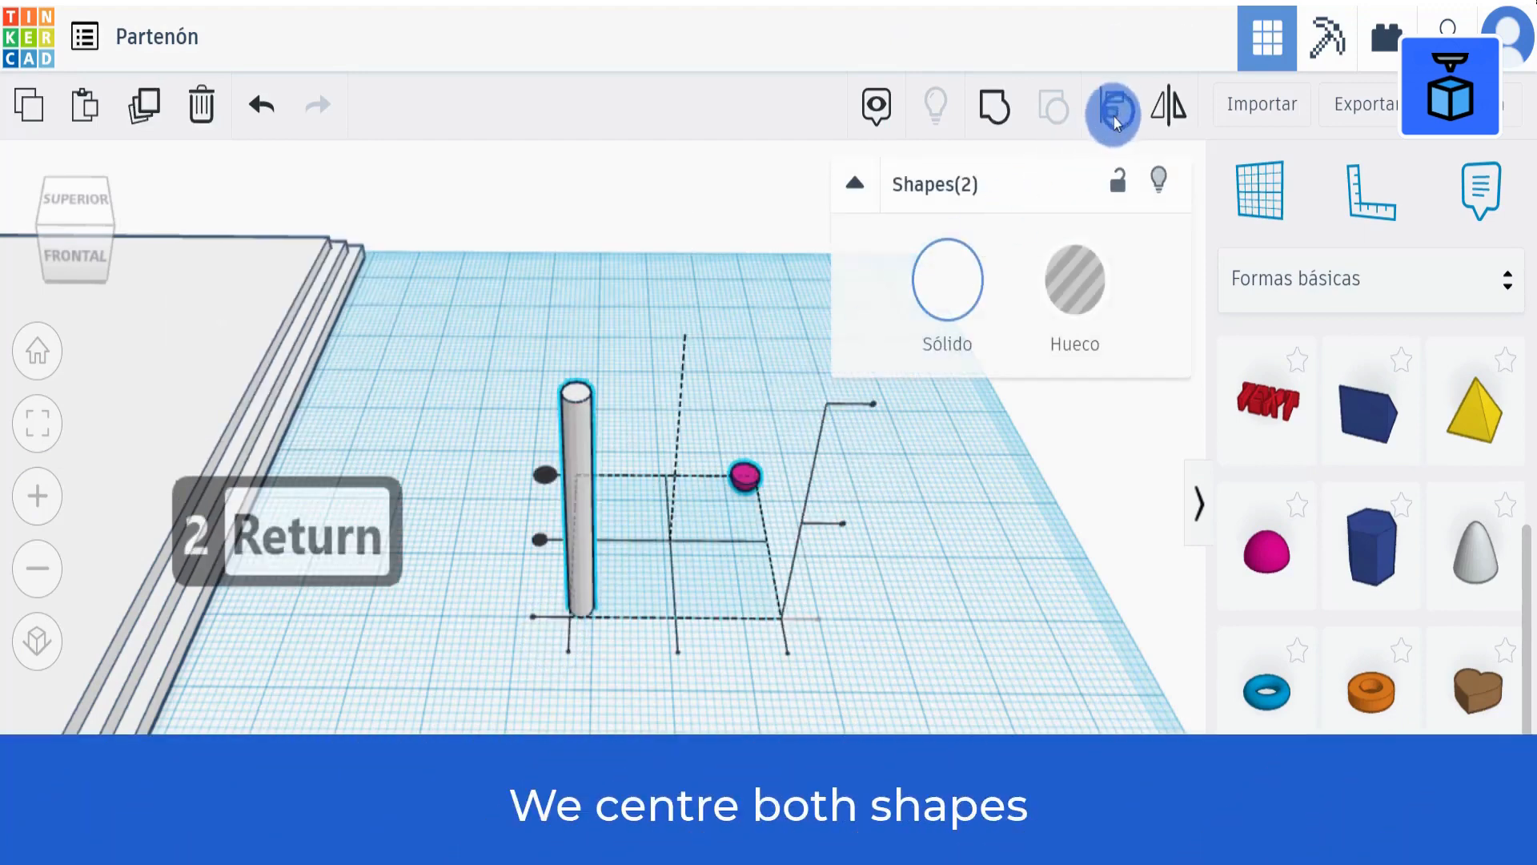
click(542, 537)
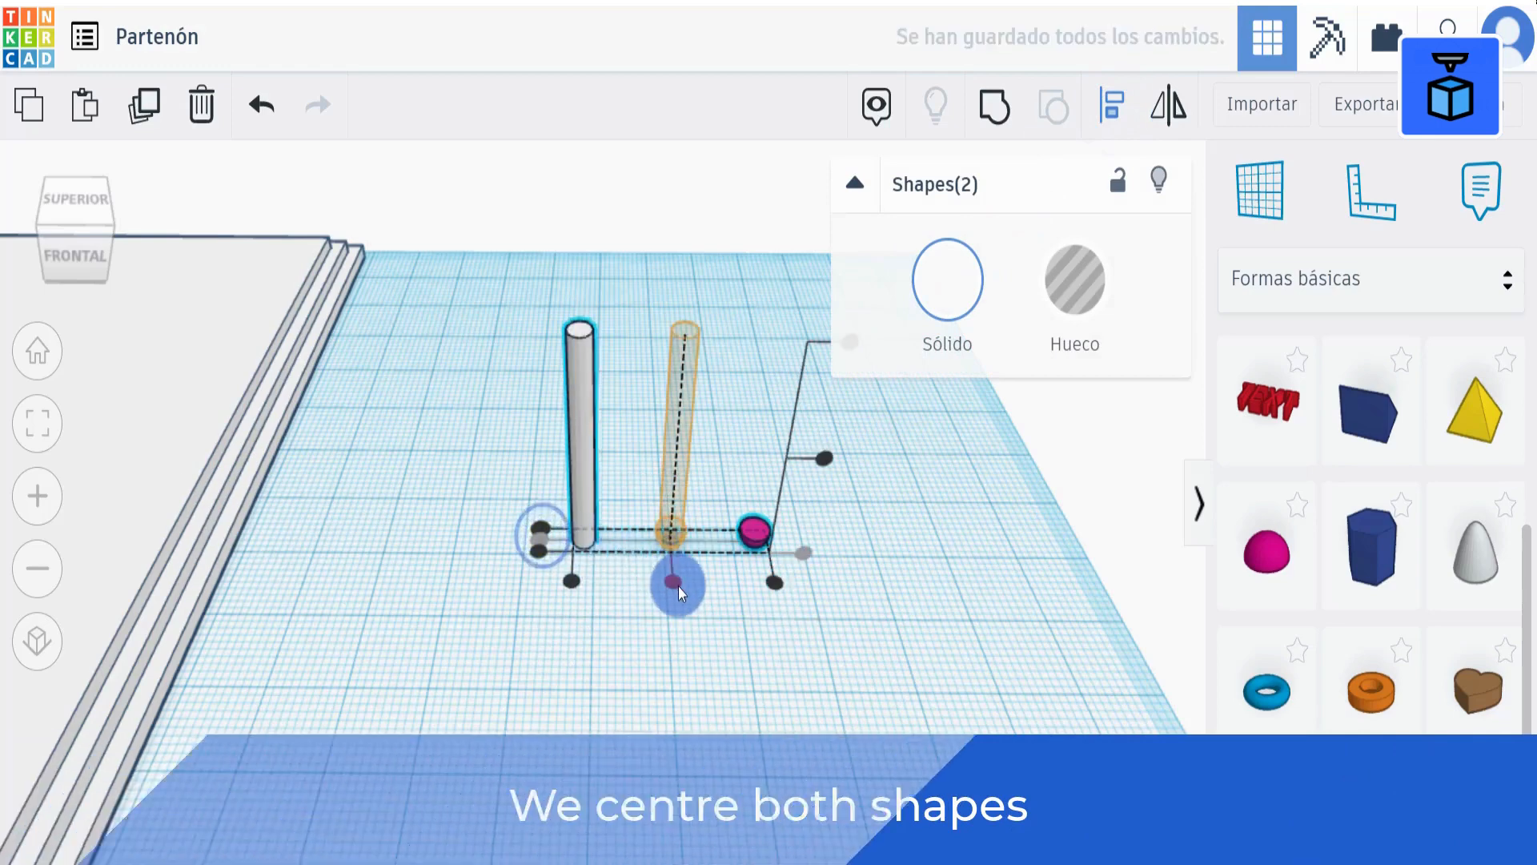
click(680, 585)
Set a temporary workplane on the cylinder's top face, drop the half sphere onto it and restore the base workplane
click(1268, 200)
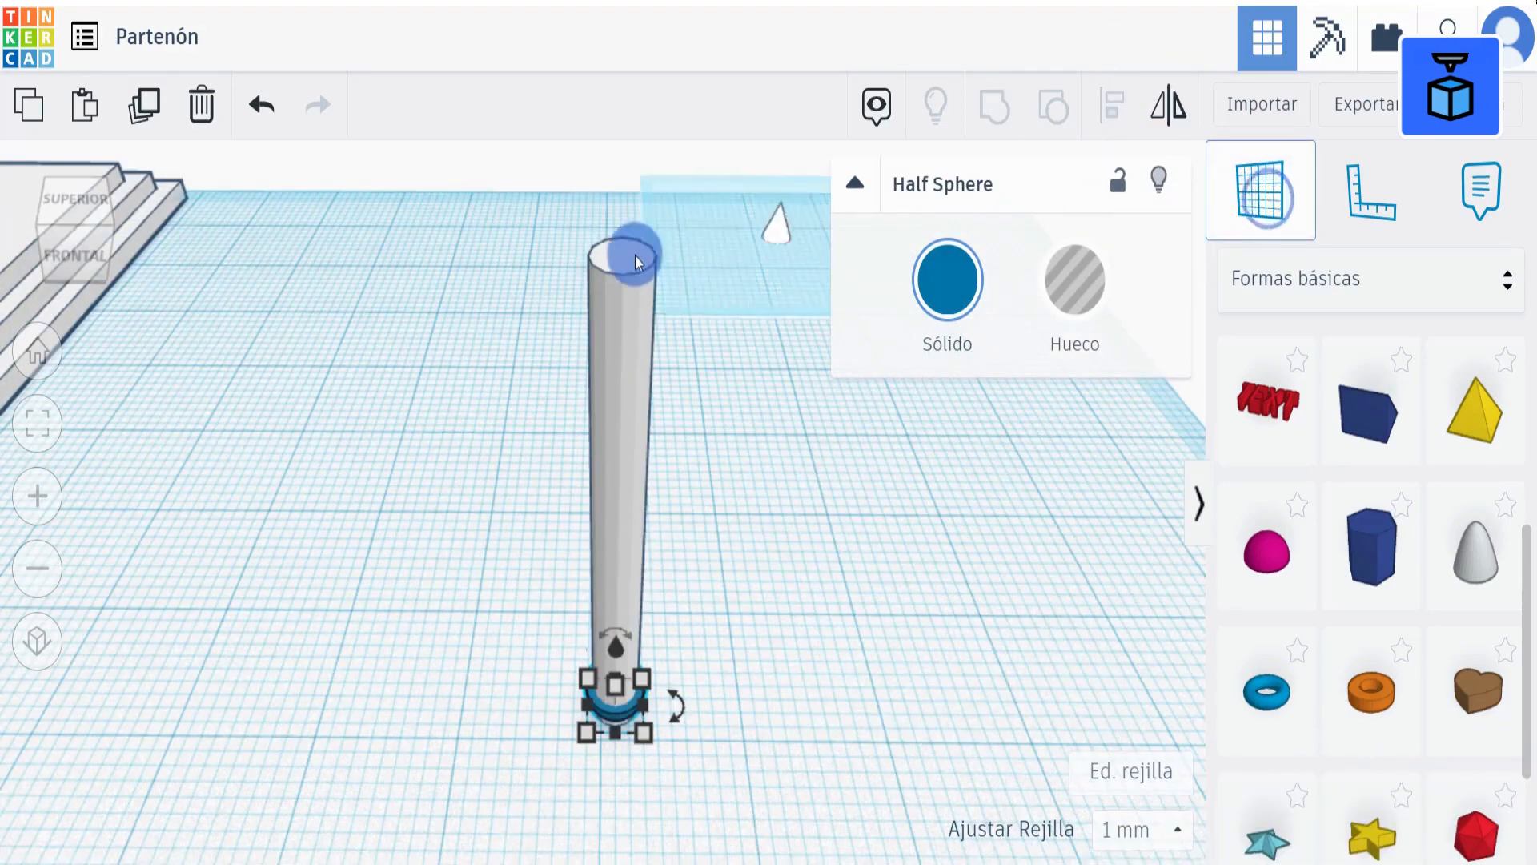
click(631, 257)
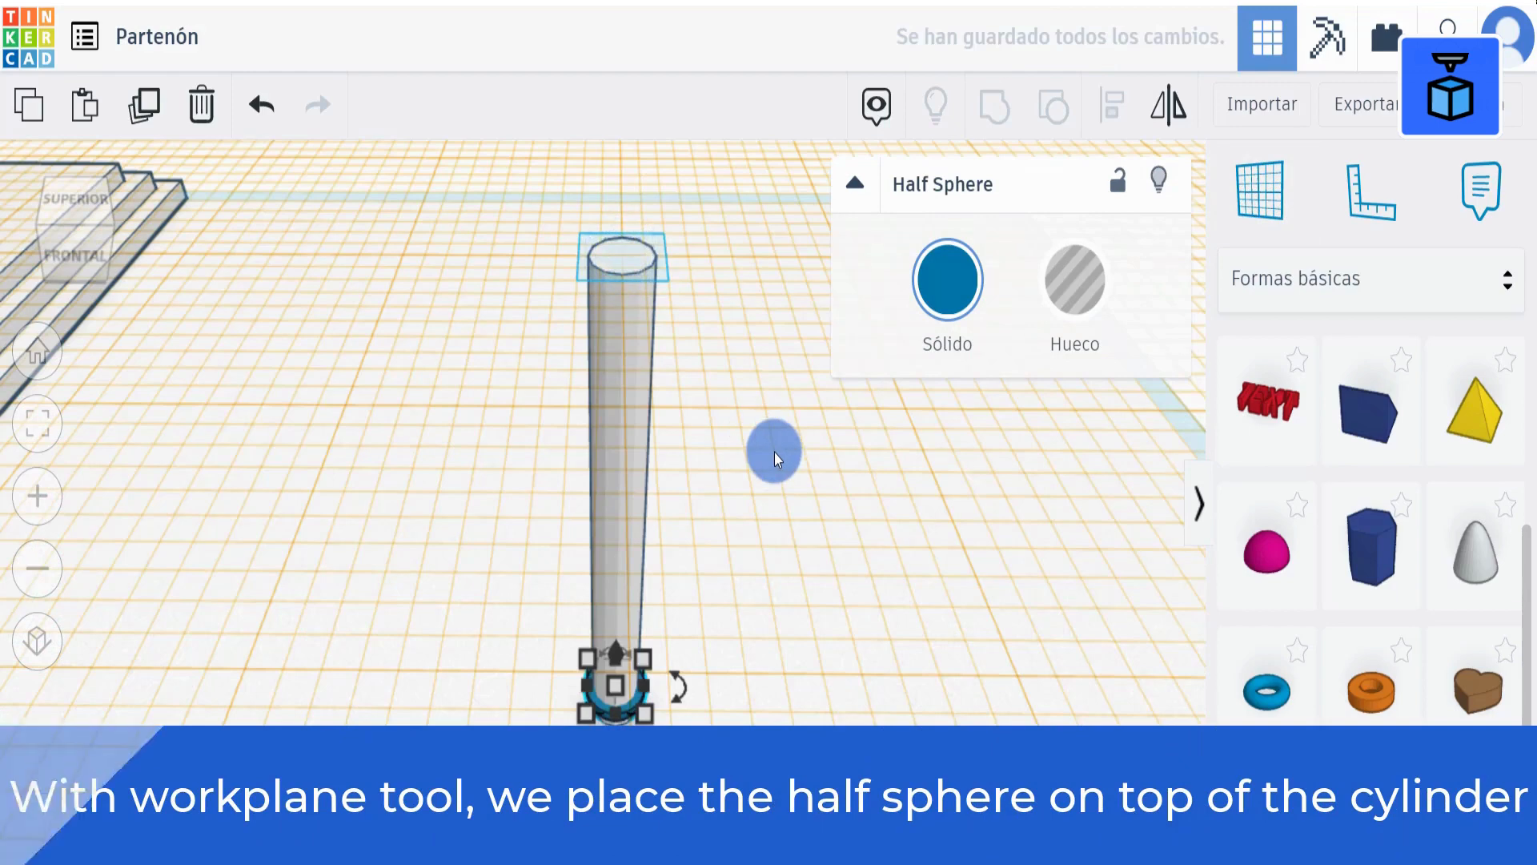
key(d)
click(968, 540)
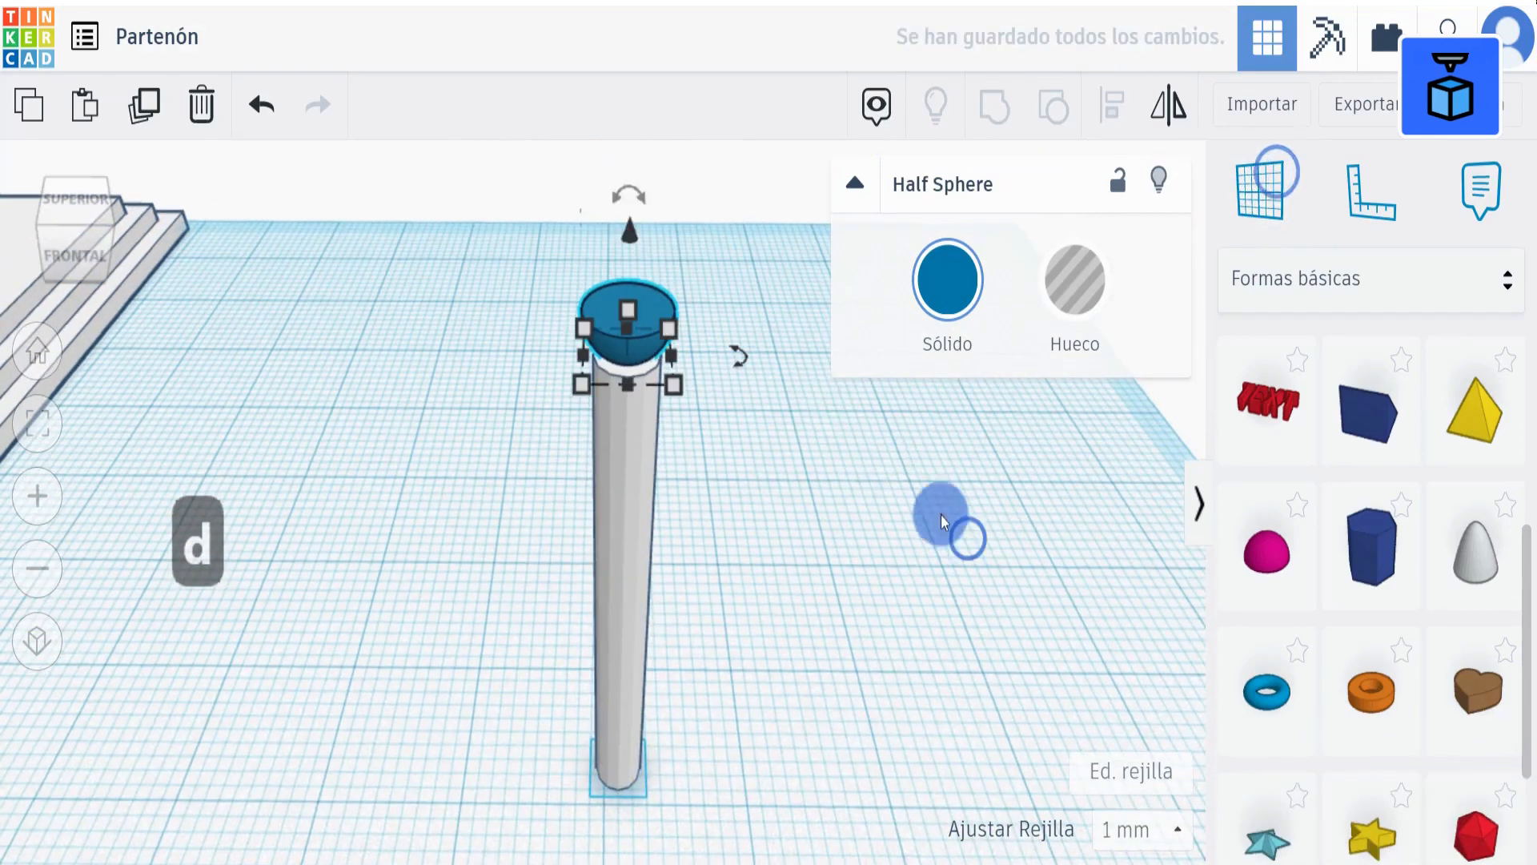
Lower the half sphere slightly so it sinks into the cylinder's top as a capital
drag(630, 227, 636, 269)
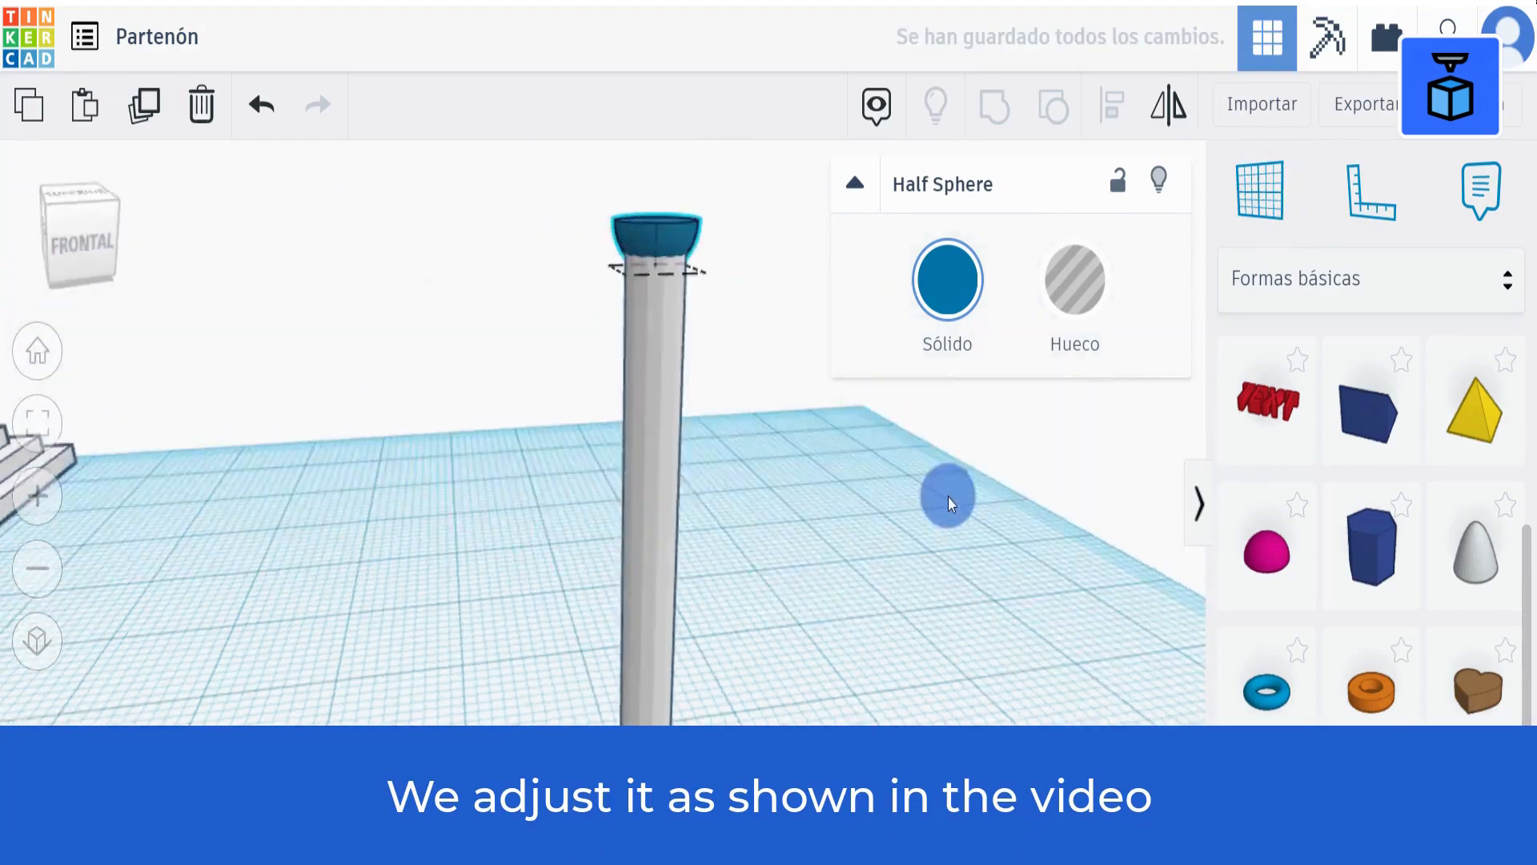
right_drag(948, 497, 928, 477)
click(943, 496)
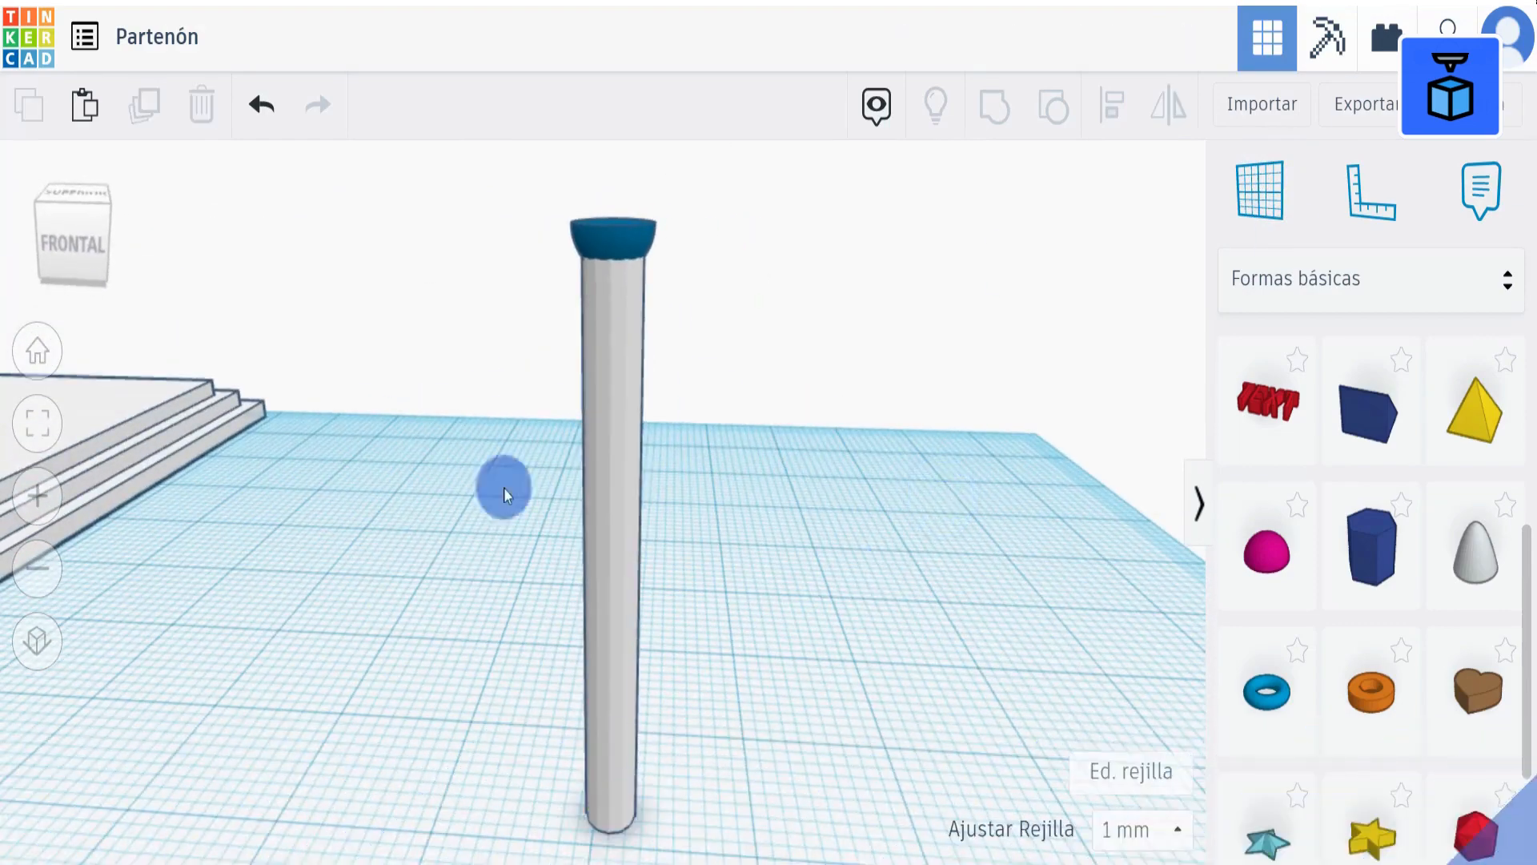
Group the half sphere and the cylinder into one multicoloured column
right_drag(504, 492, 611, 261)
drag(611, 261, 834, 622)
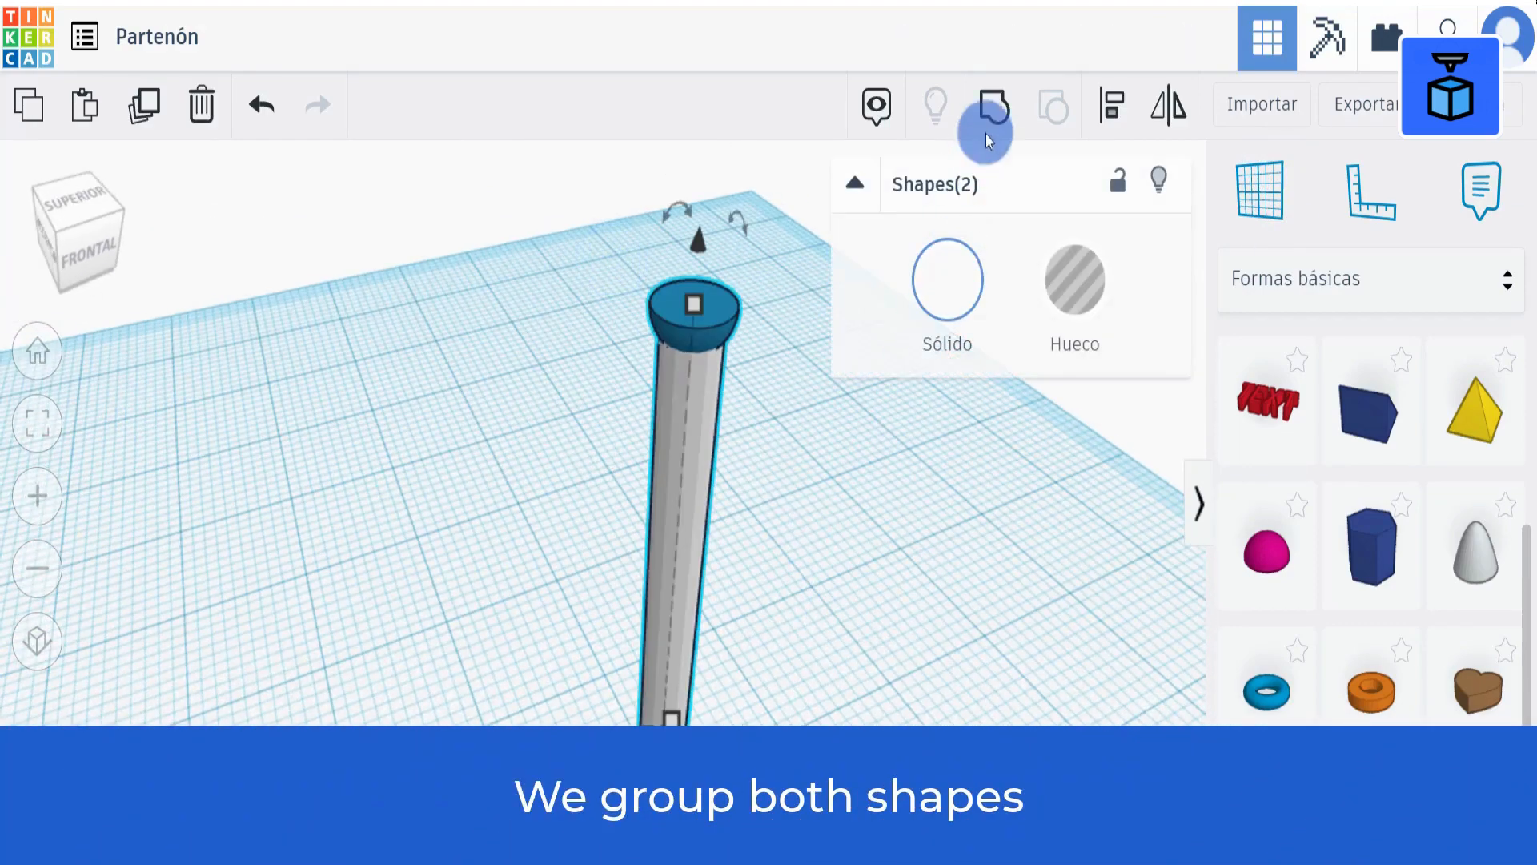
click(995, 112)
click(957, 617)
Move the column onto the front right corner of the stepped base
right_drag(958, 618, 772, 397)
drag(770, 393, 531, 599)
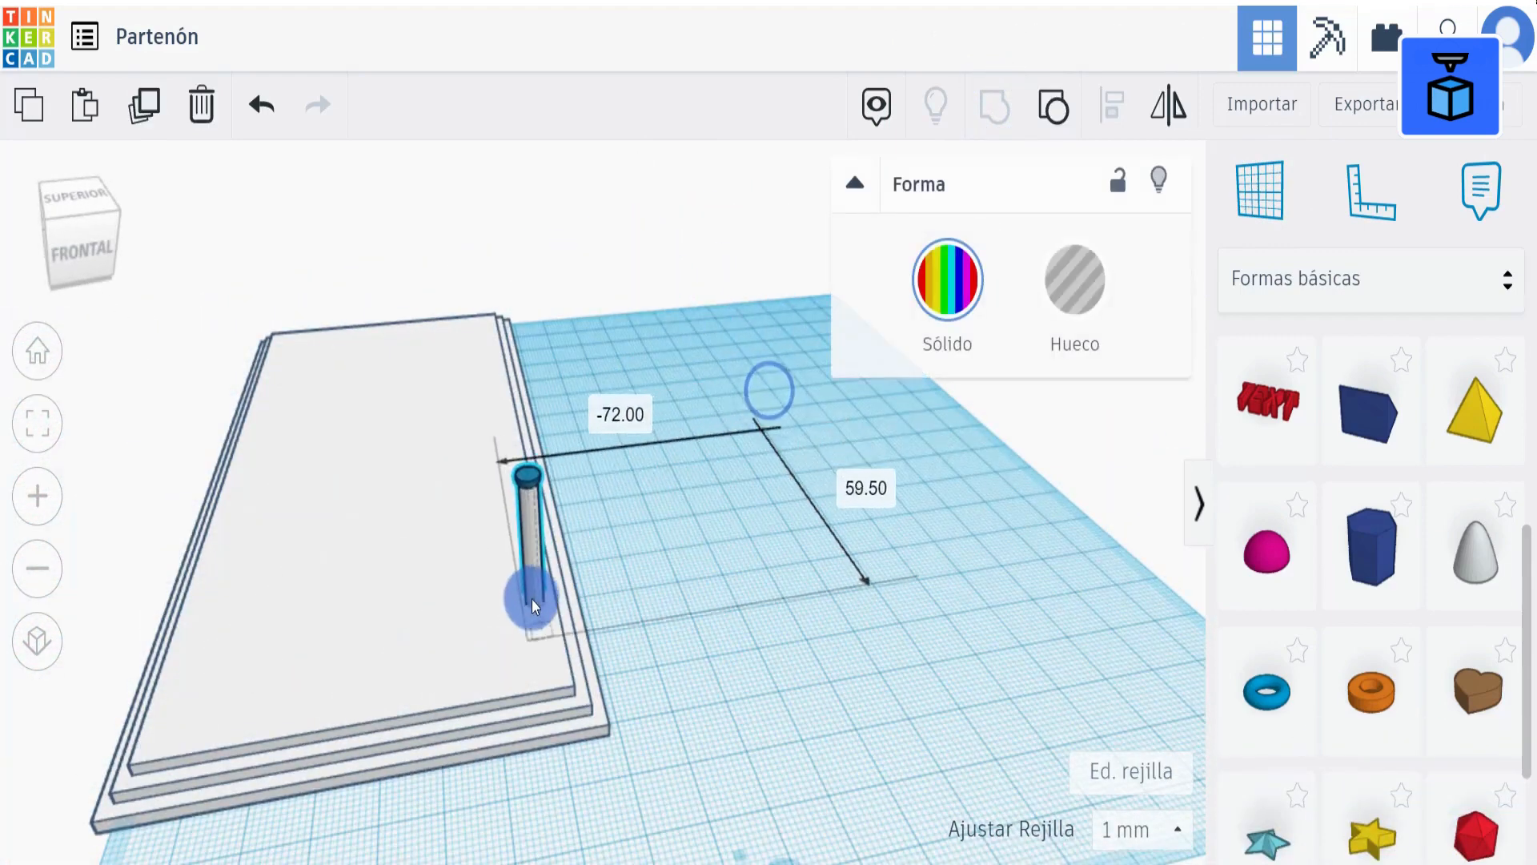
drag(554, 651, 551, 666)
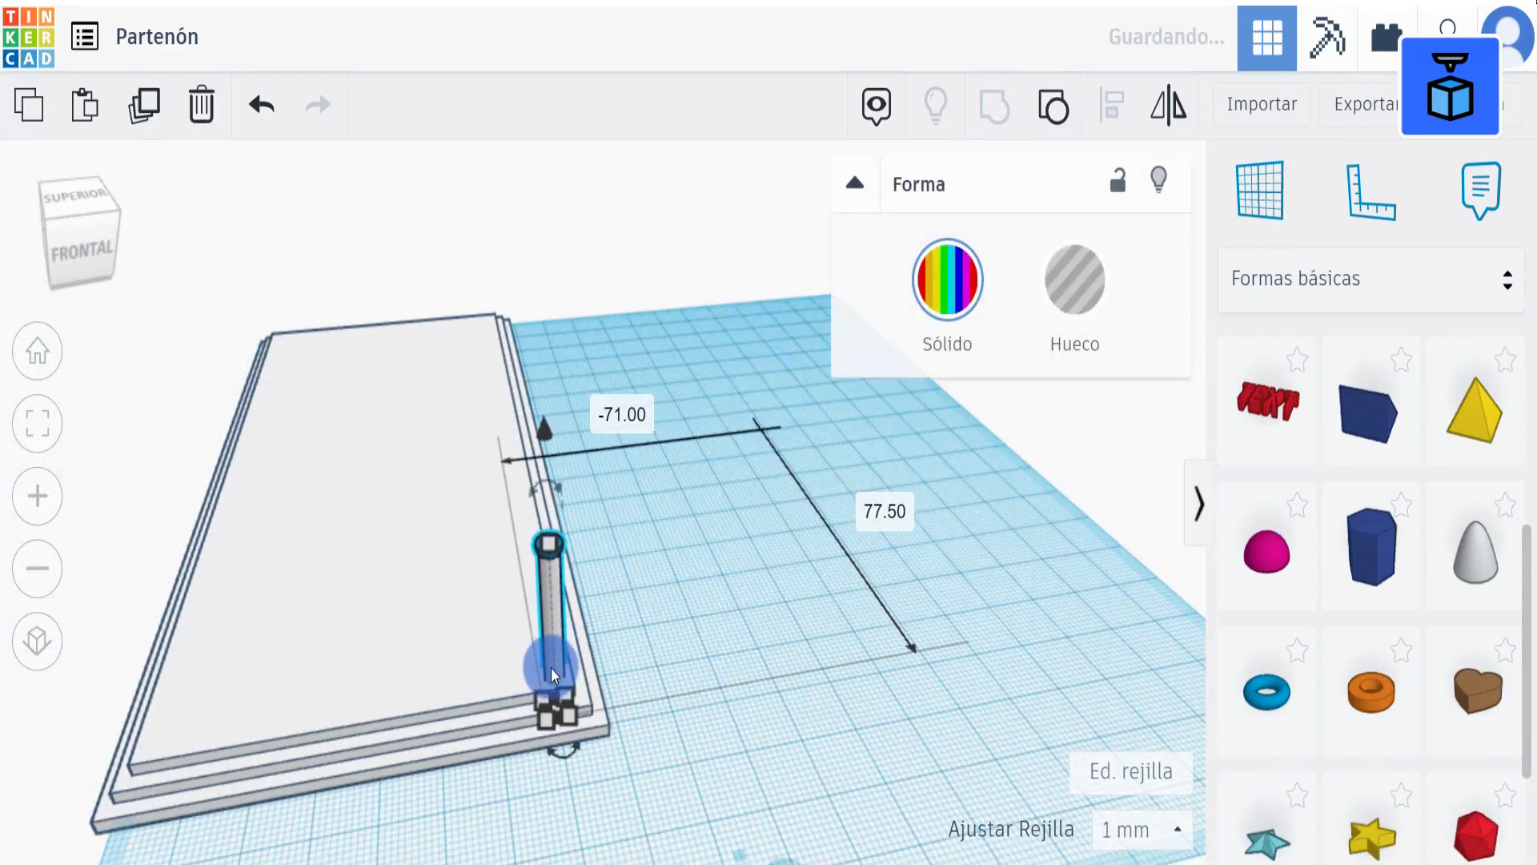
Raise the column 5 mm so it stands on the base's upper slab
scroll(570, 705, up, 1)
right_drag(570, 704, 521, 700)
middle_drag(521, 700, 520, 699)
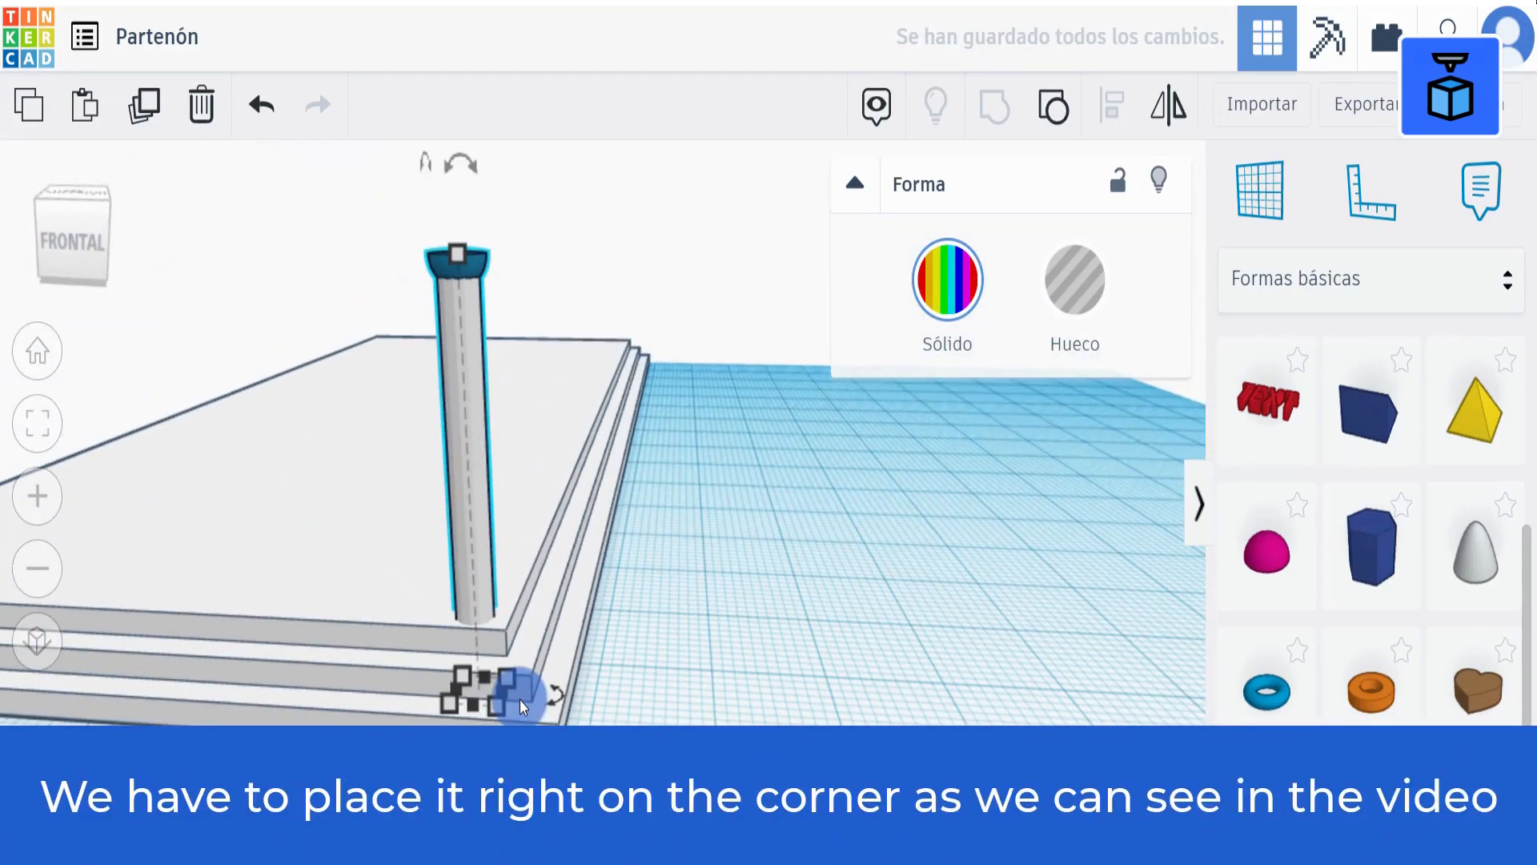
drag(520, 700, 535, 237)
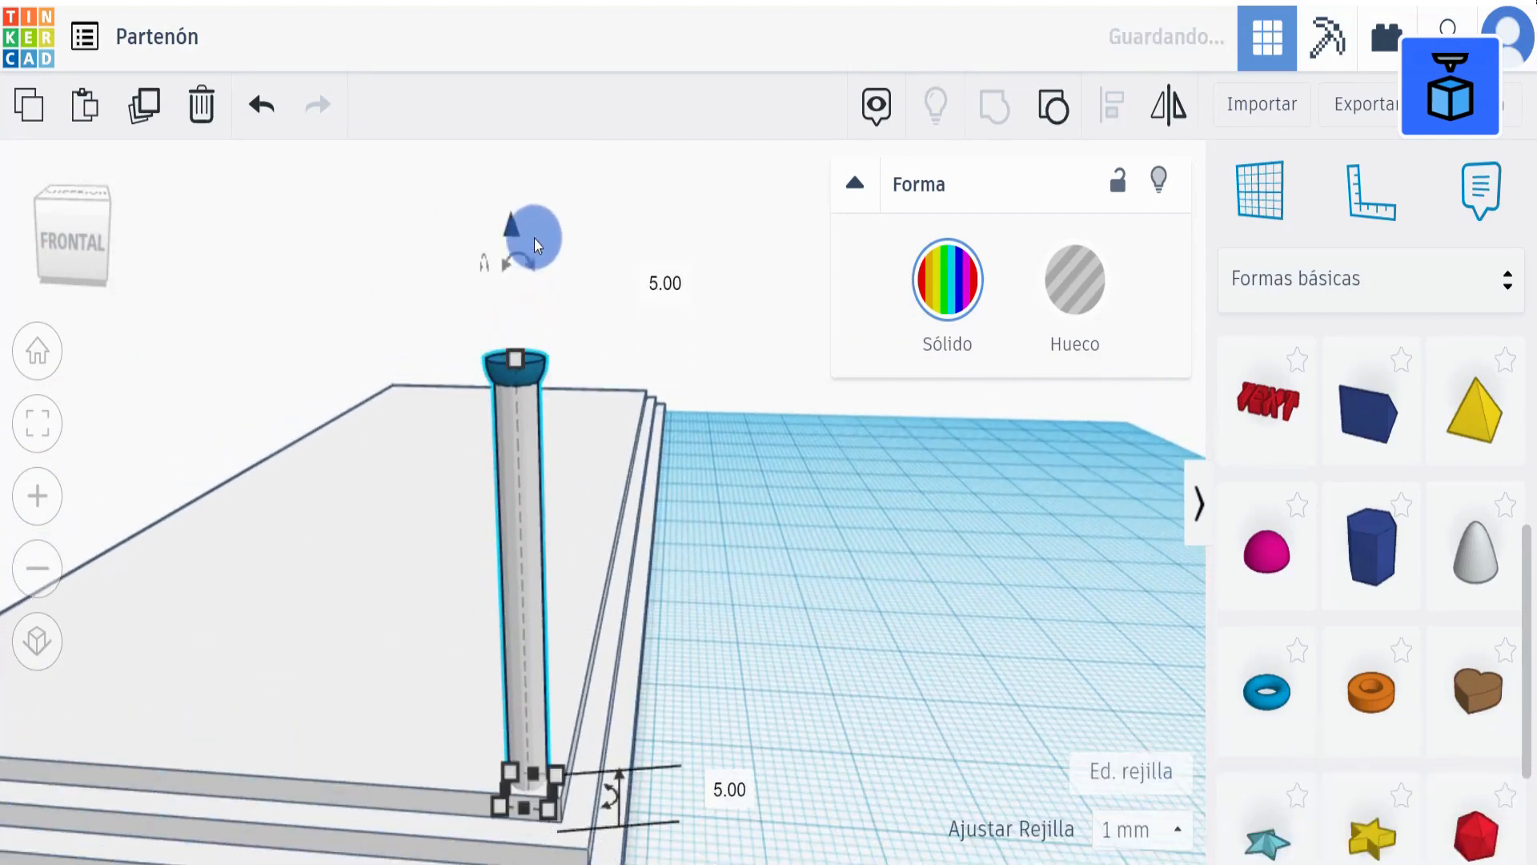
Fine-tune the column's position at the upper slab's front right corner with small nudges
scroll(741, 578, down, 3)
right_drag(741, 578, 815, 671)
key(Right)
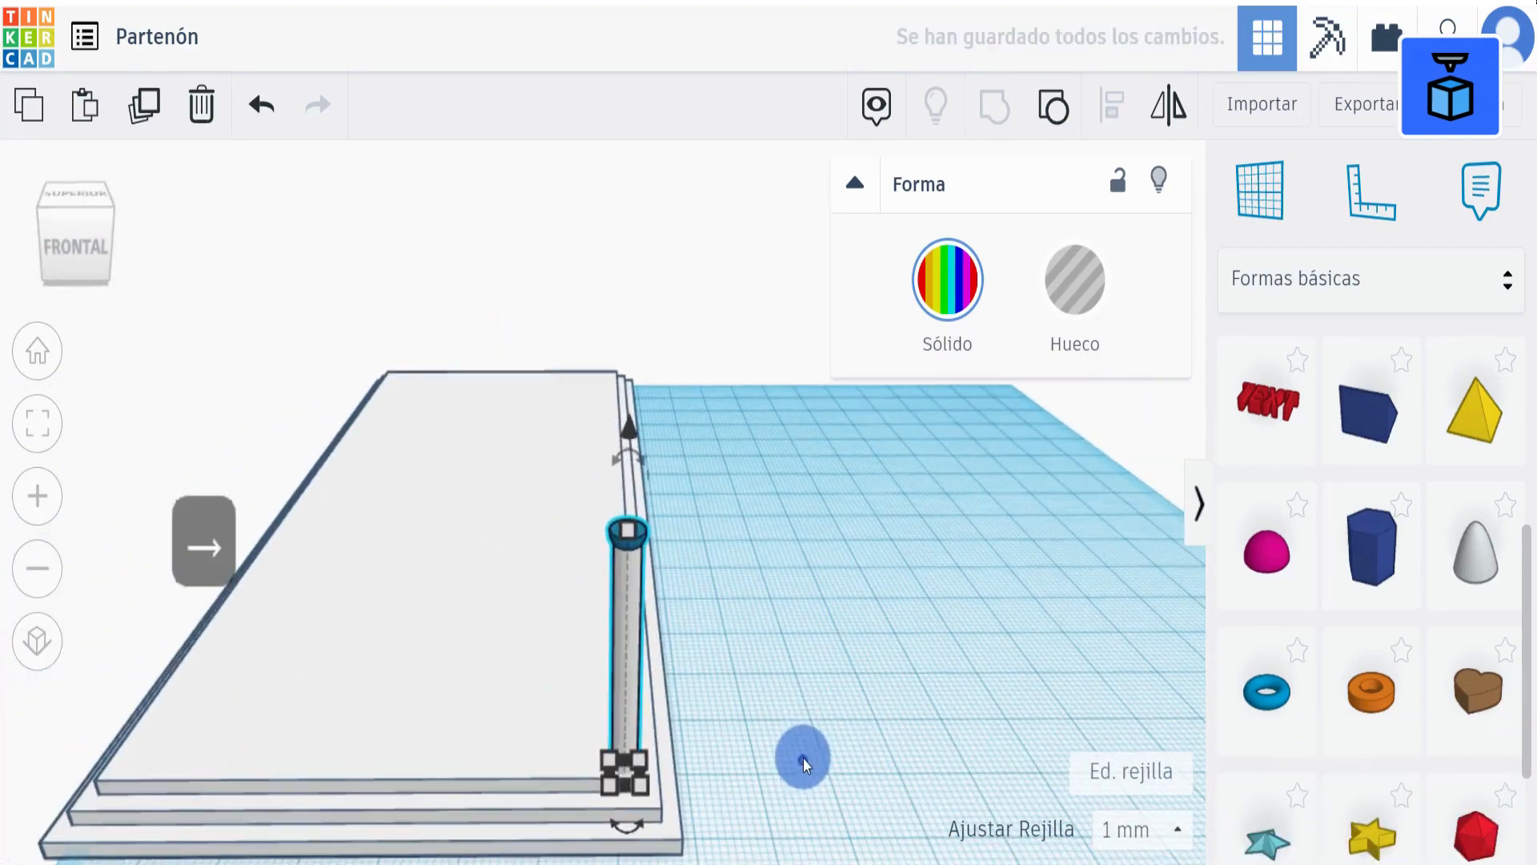
click(803, 758)
click(802, 699)
click(631, 690)
key(Left)
click(825, 691)
right_drag(884, 719, 608, 761)
click(234, 607)
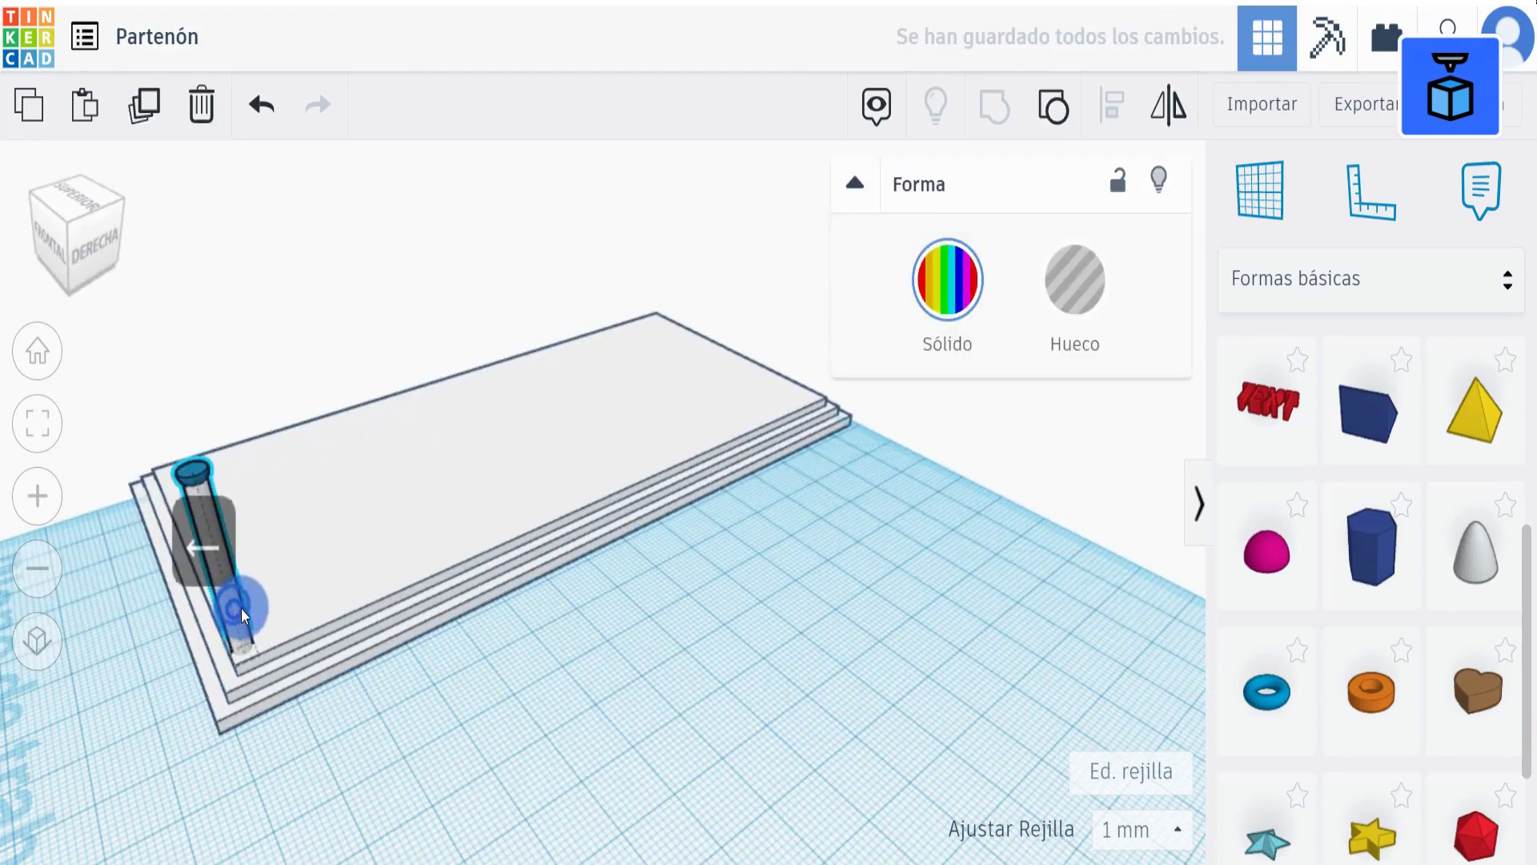
click(501, 755)
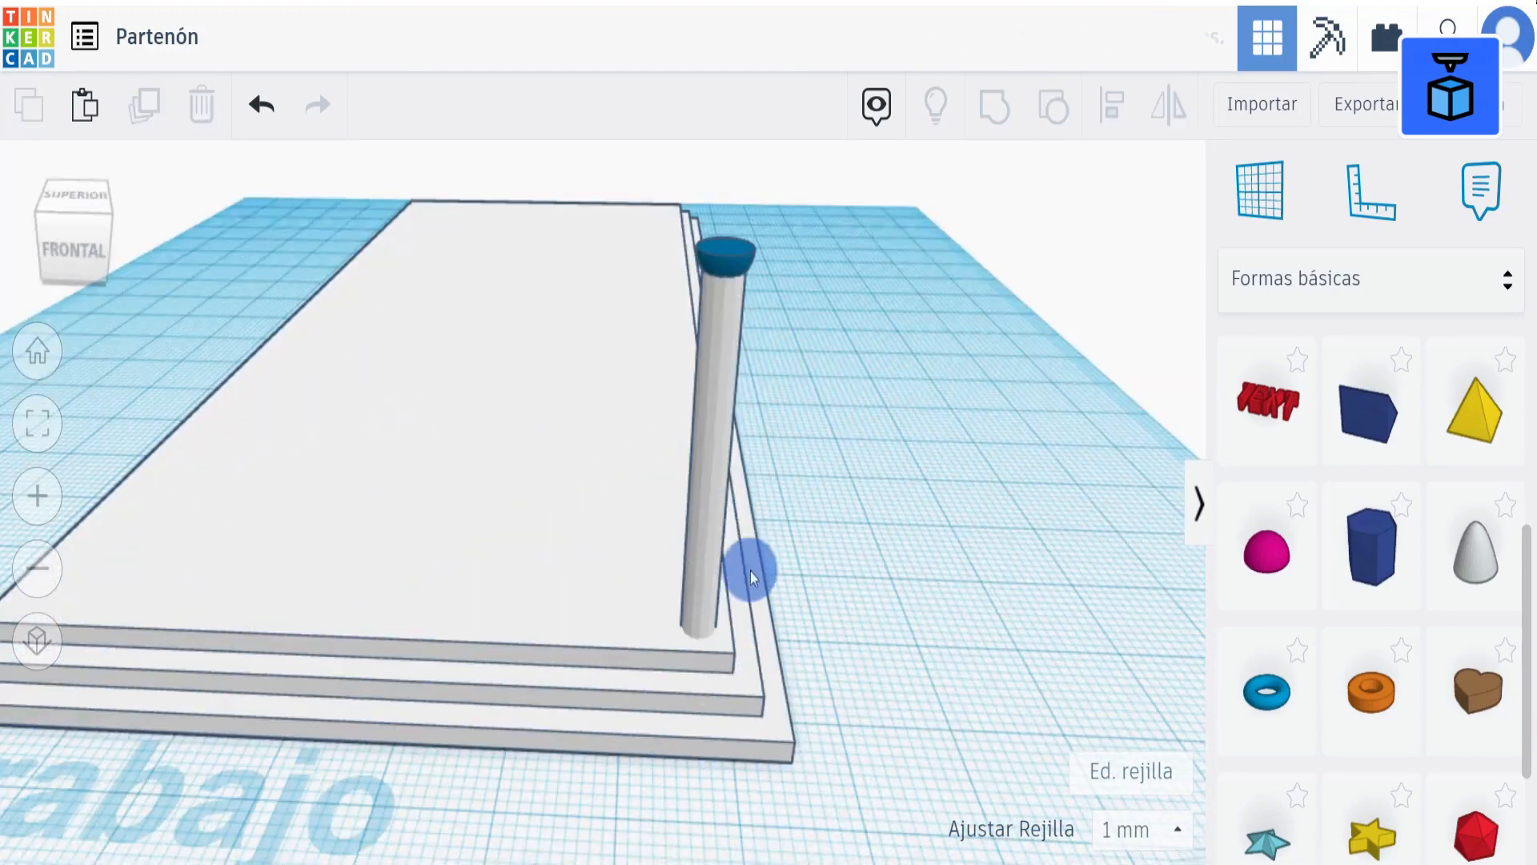
Duplicate the corner column and move the copy 9 mm left along the base's front edge
click(703, 470)
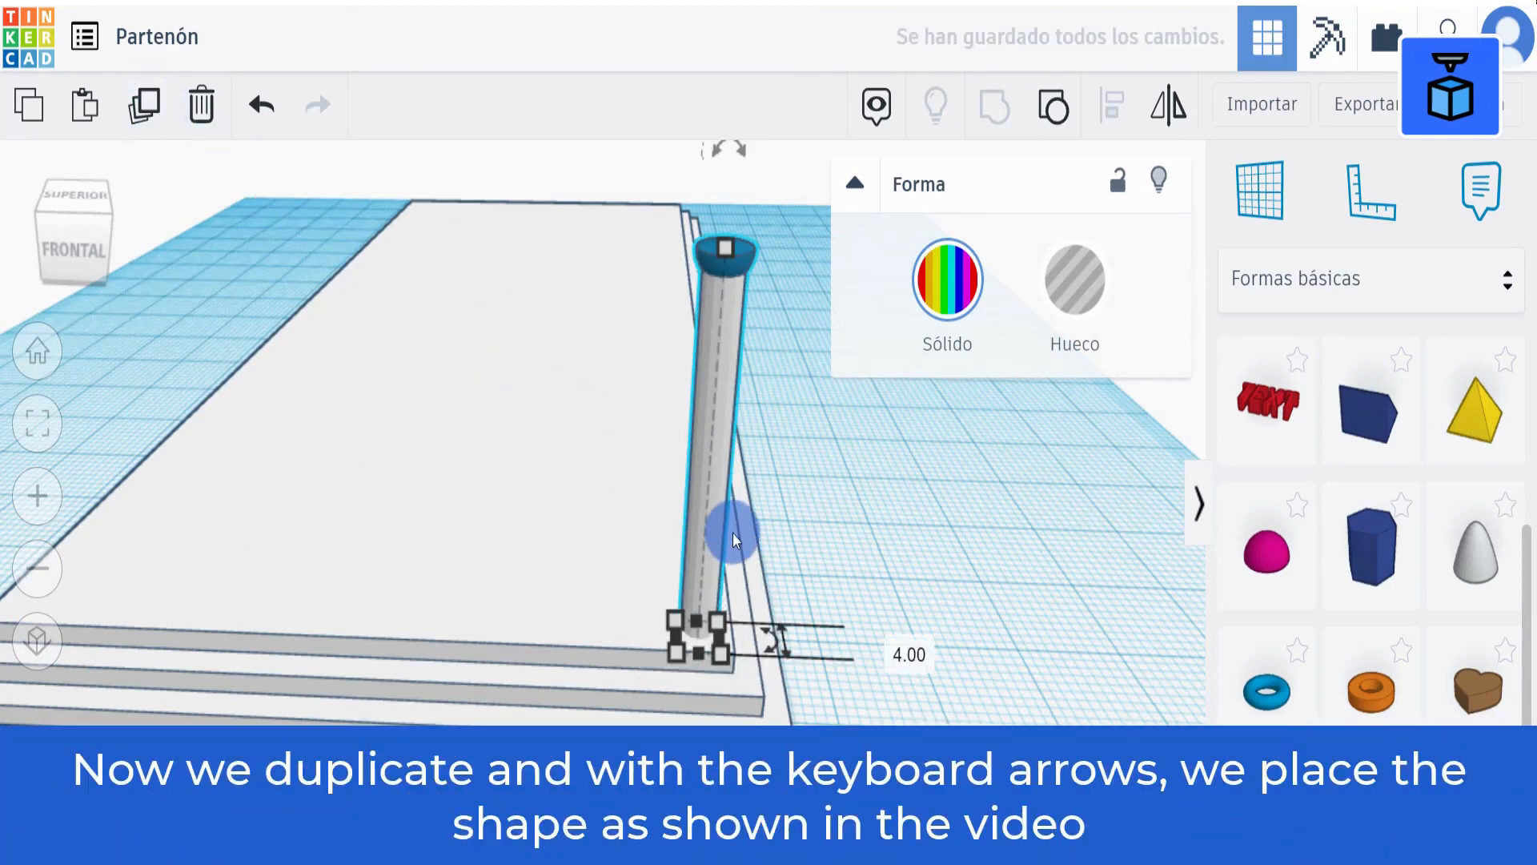
key(Left)
key(Left)
key(Left)
key(Left)
key(Left)
key(Left)
key(Left)
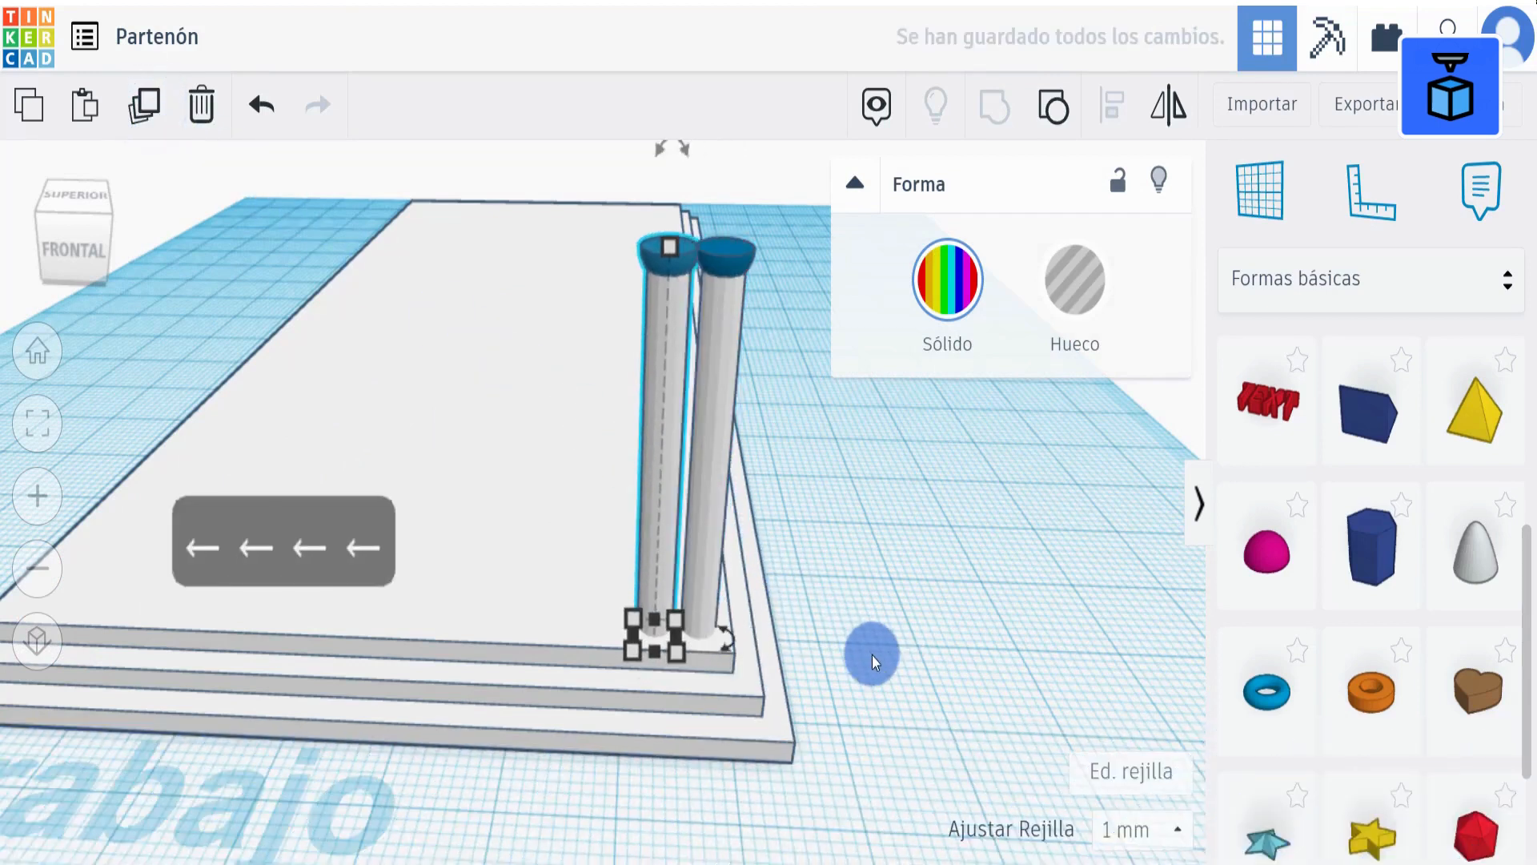
key(Left)
key(Left)
click(886, 602)
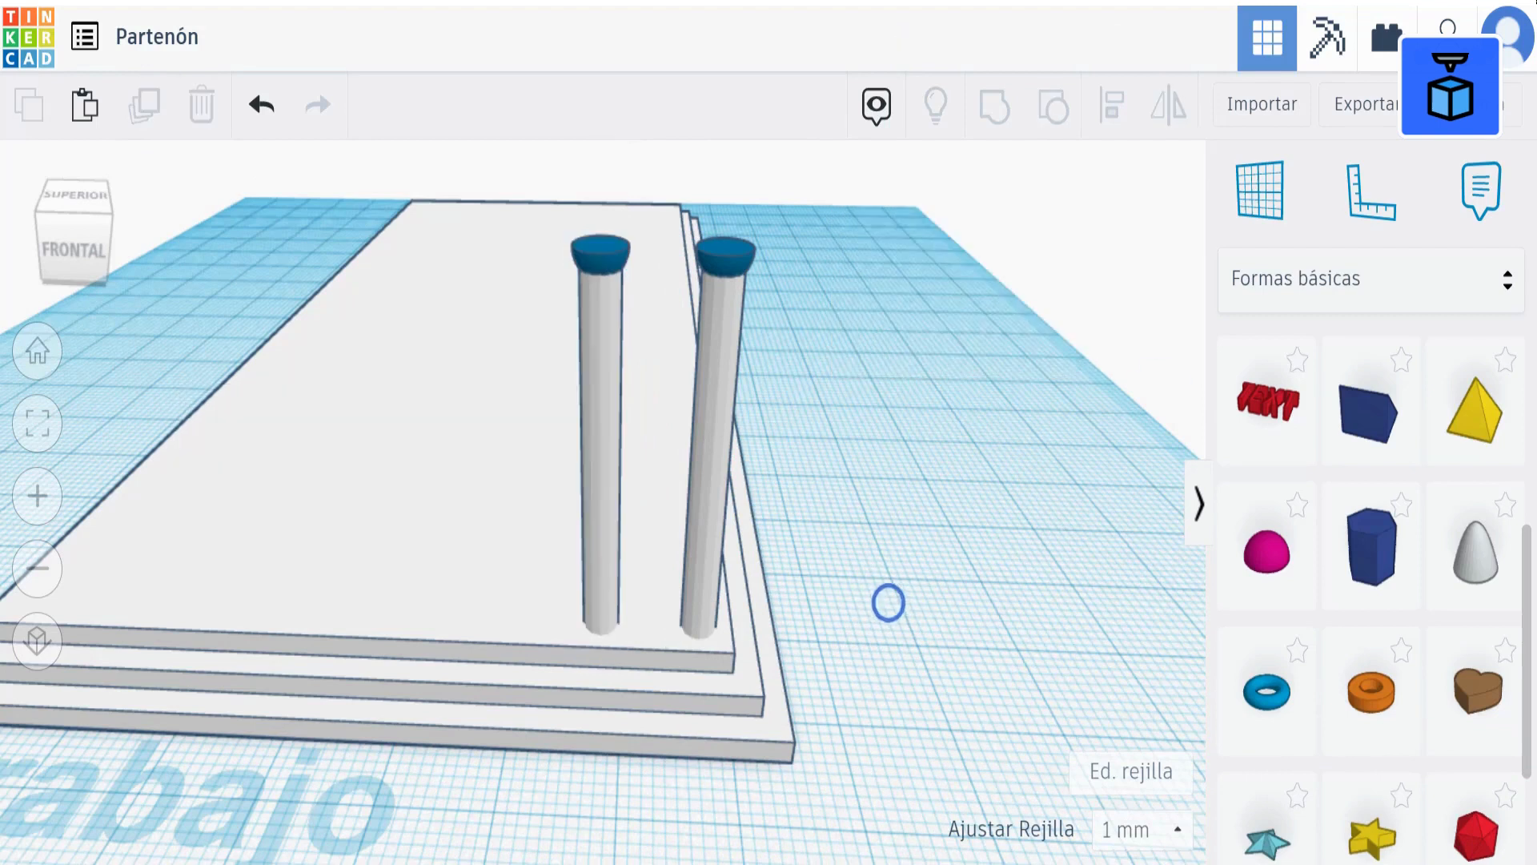
Duplicate the second column and move the copy left by the same spacing to form the third column
click(587, 549)
click(144, 112)
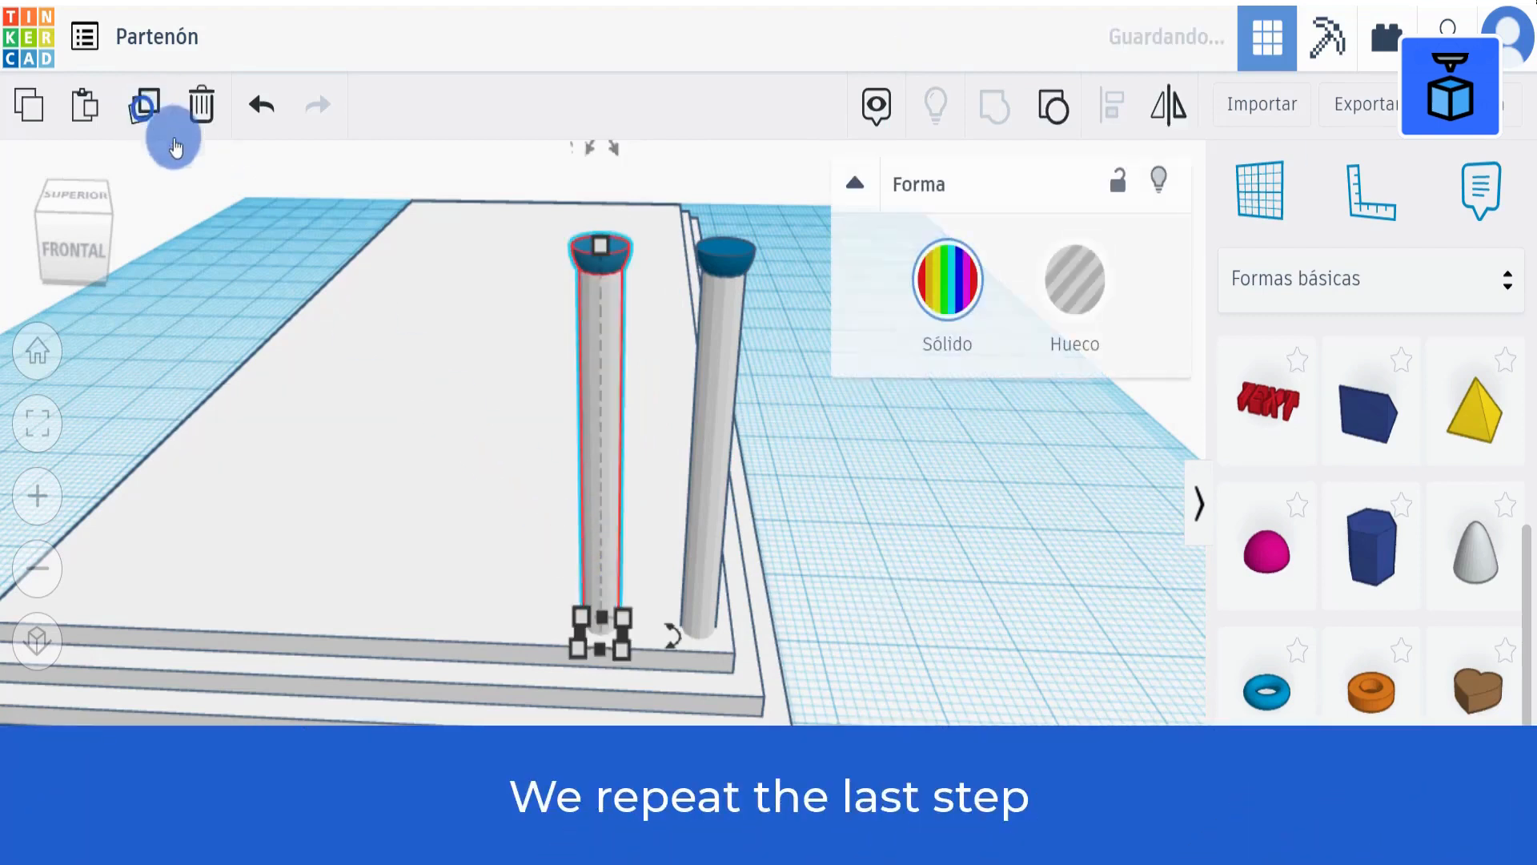
key(Left)
key(Left)
key(Left)
key(Left)
key(Left)
key(Left)
key(Left)
key(Left)
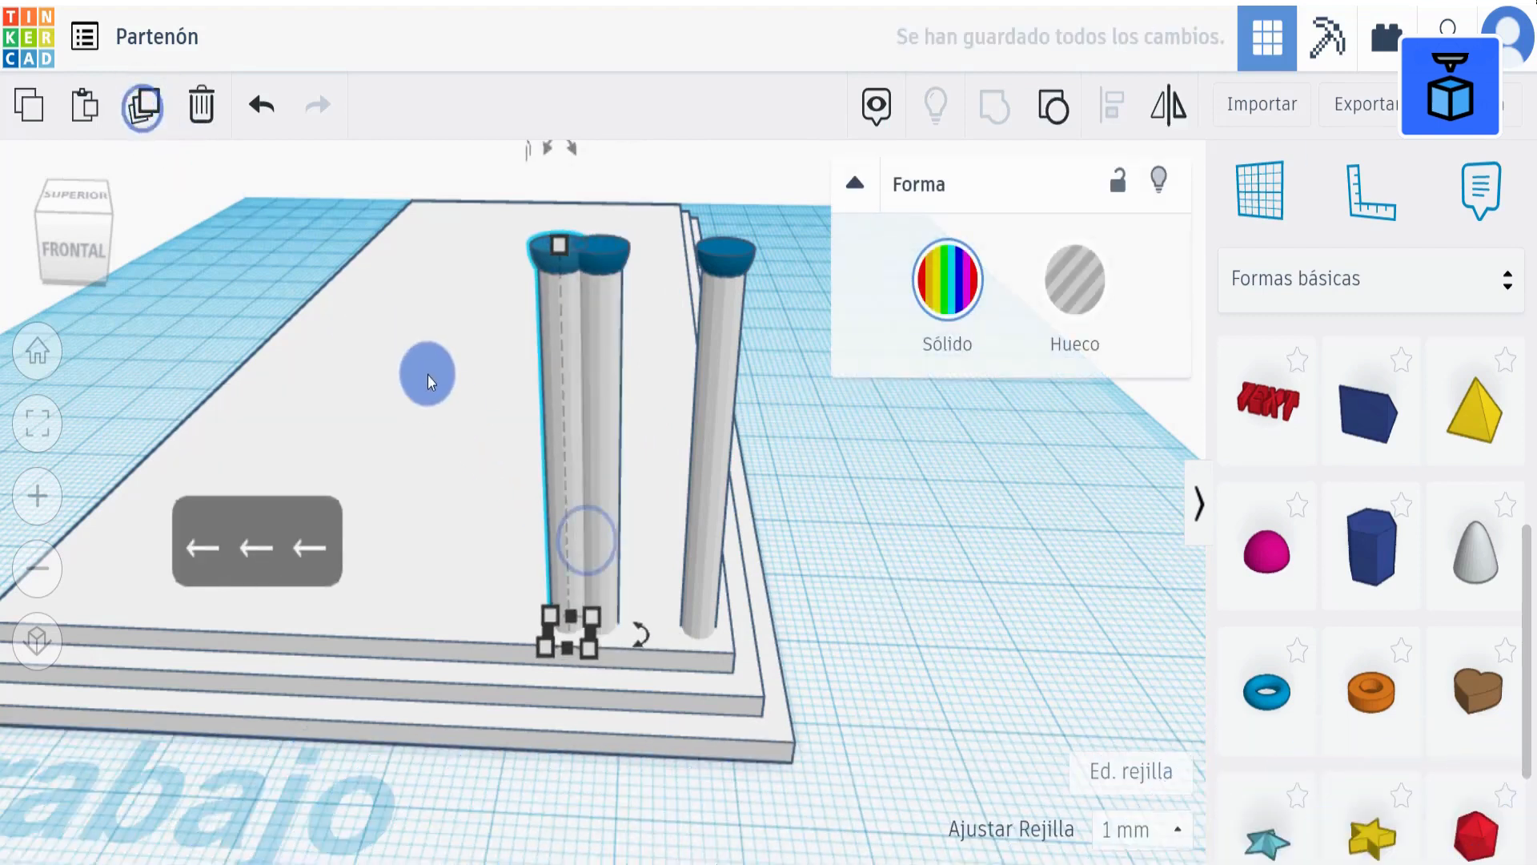
Keep duplicating the last column at 9 mm spacing to extend the front row to six columns
click(143, 104)
key(Left)
key(Left)
key(Left)
key(Left)
key(Left)
key(Left)
key(Left)
key(Left)
key(Left)
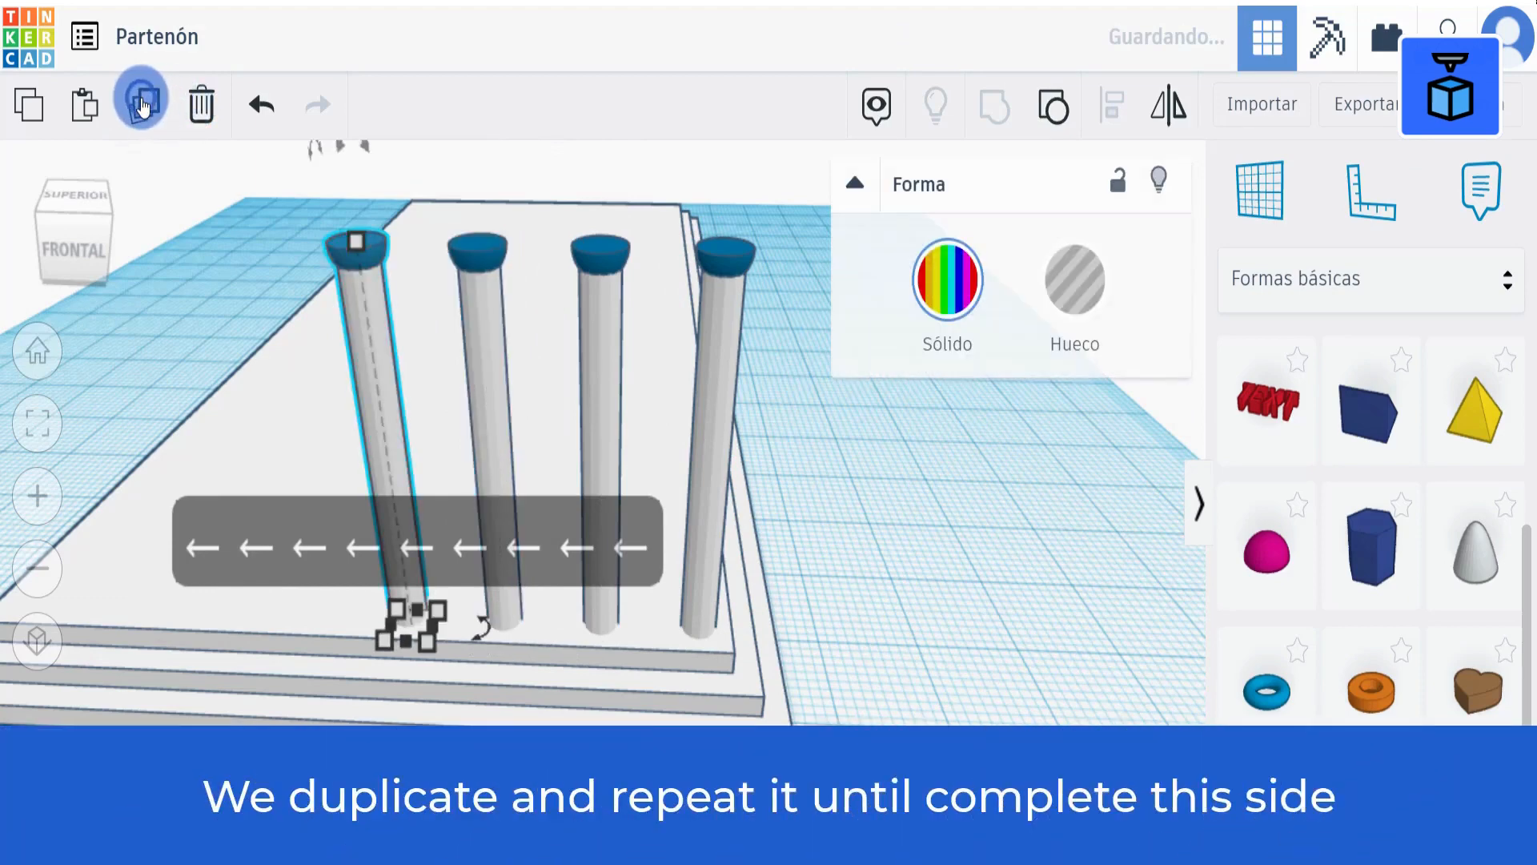
click(142, 105)
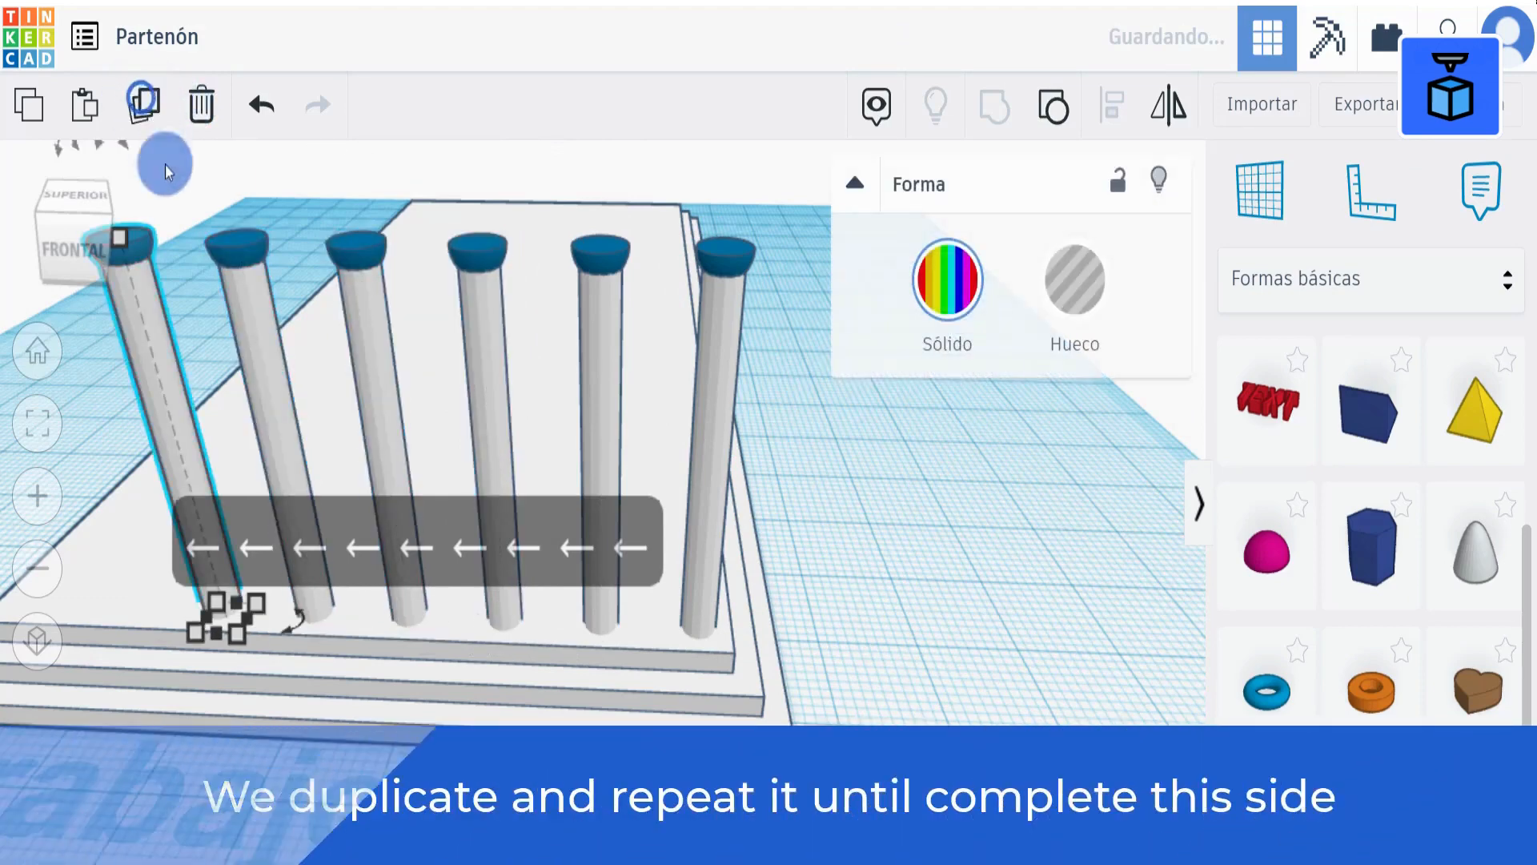
Repeat the spaced duplication of the last column twice more to complete the front row of eight columns
right_drag(362, 708, 298, 483)
click(142, 104)
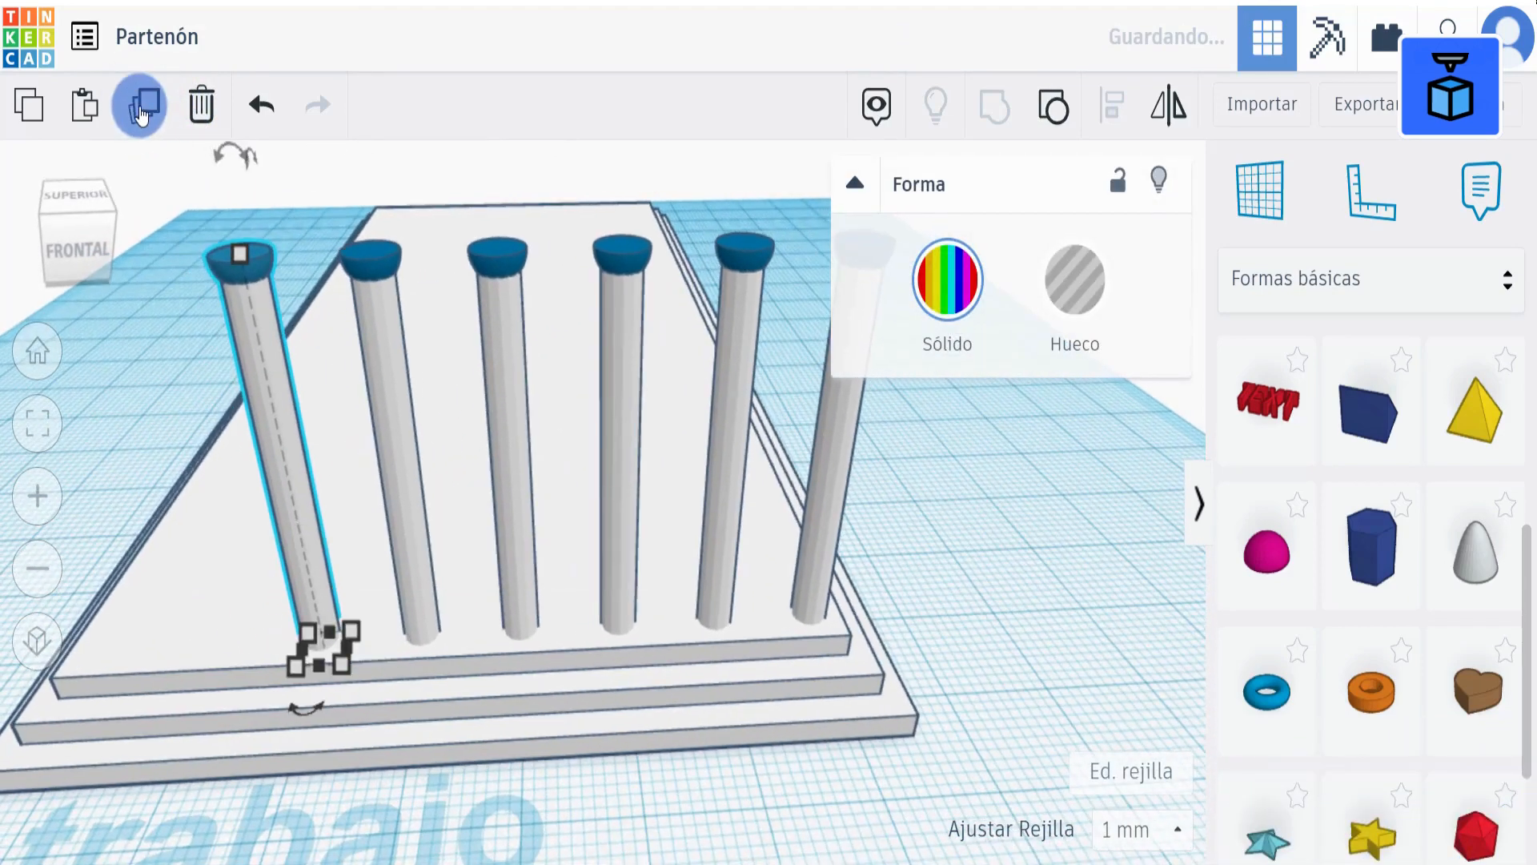
click(142, 104)
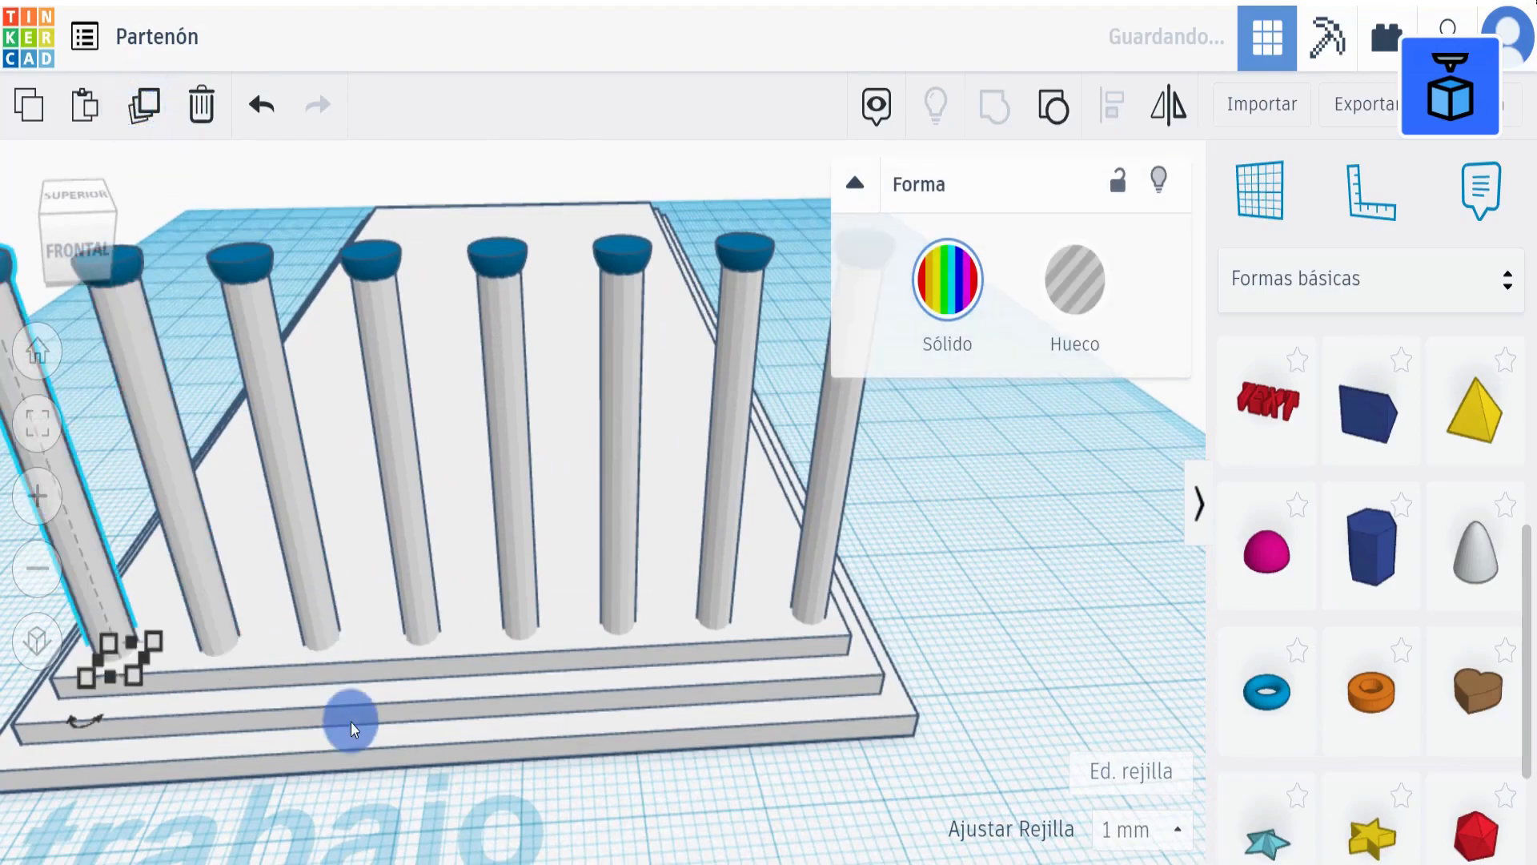
Duplicate the front right corner column and move the copy 9 mm back along the base's long side
right_drag(350, 722, 489, 595)
click(263, 479)
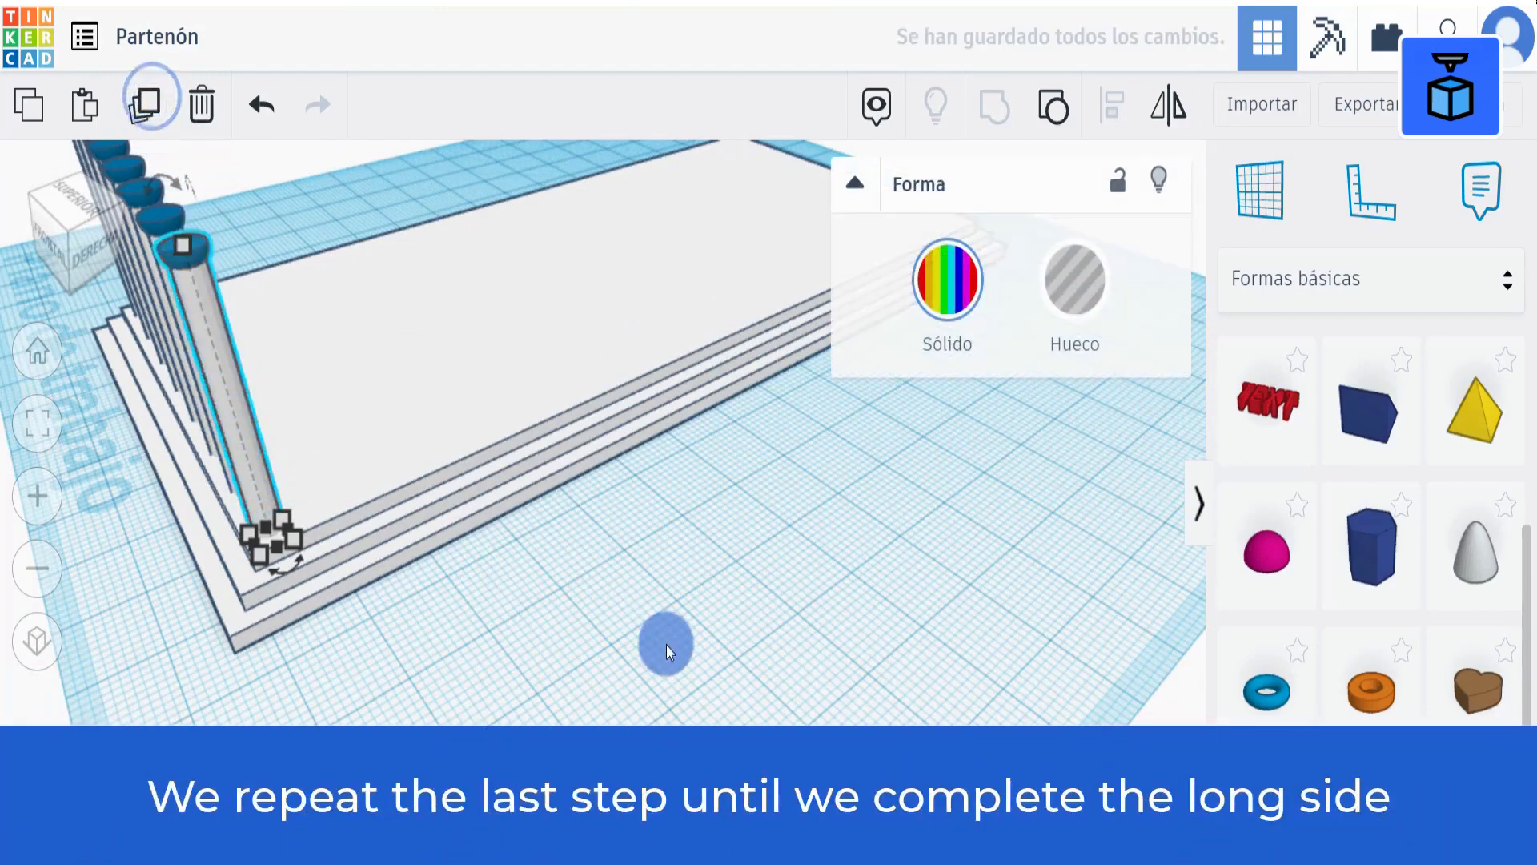
key(ctrl+d)
key(Right)
key(Right)
key(Right)
key(Right)
key(Right)
key(Right)
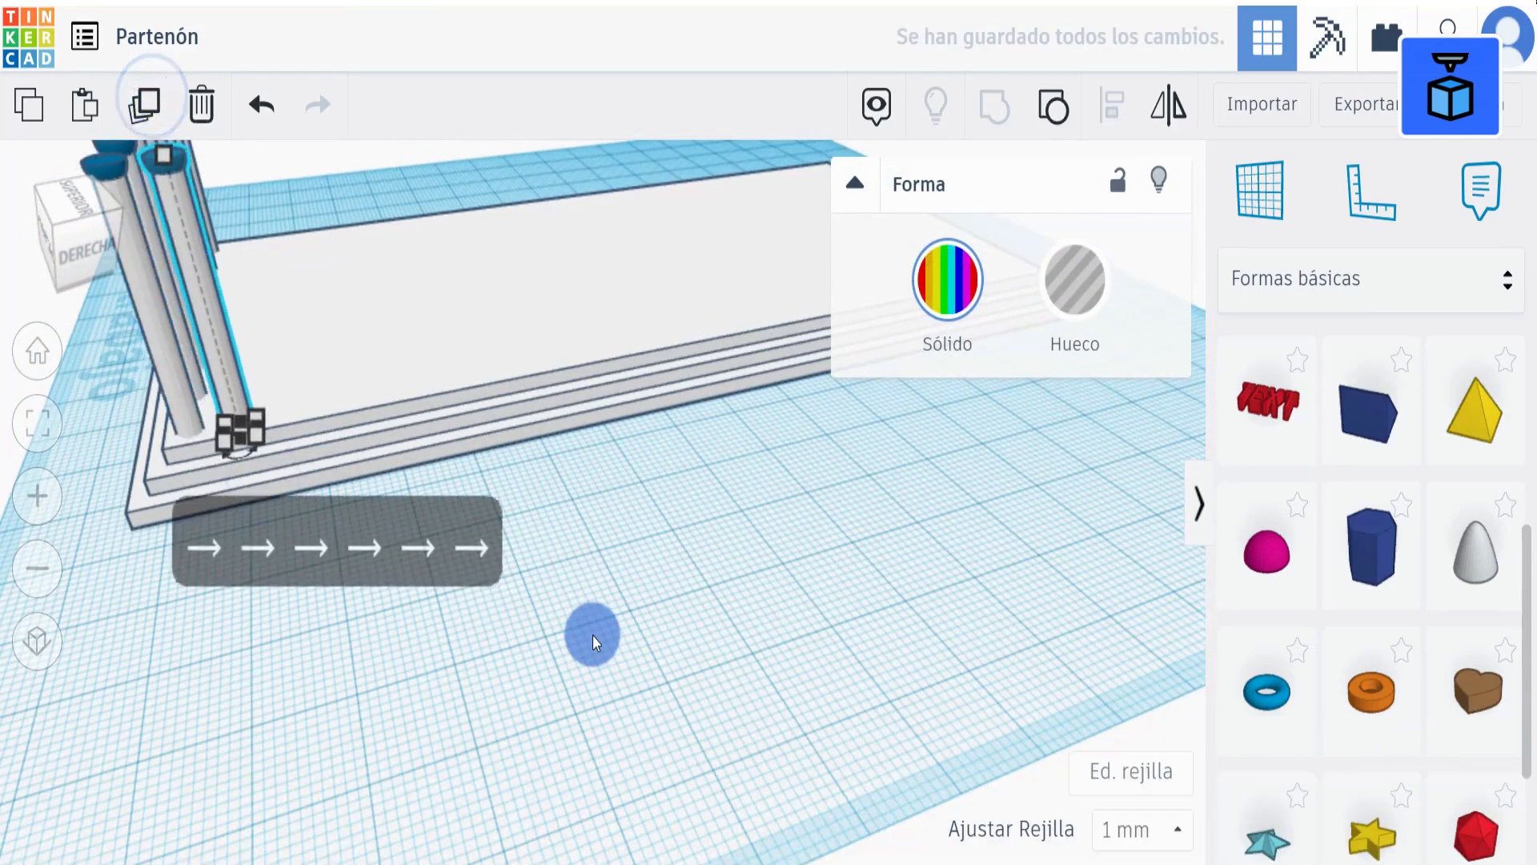
key(Right)
key(Right)
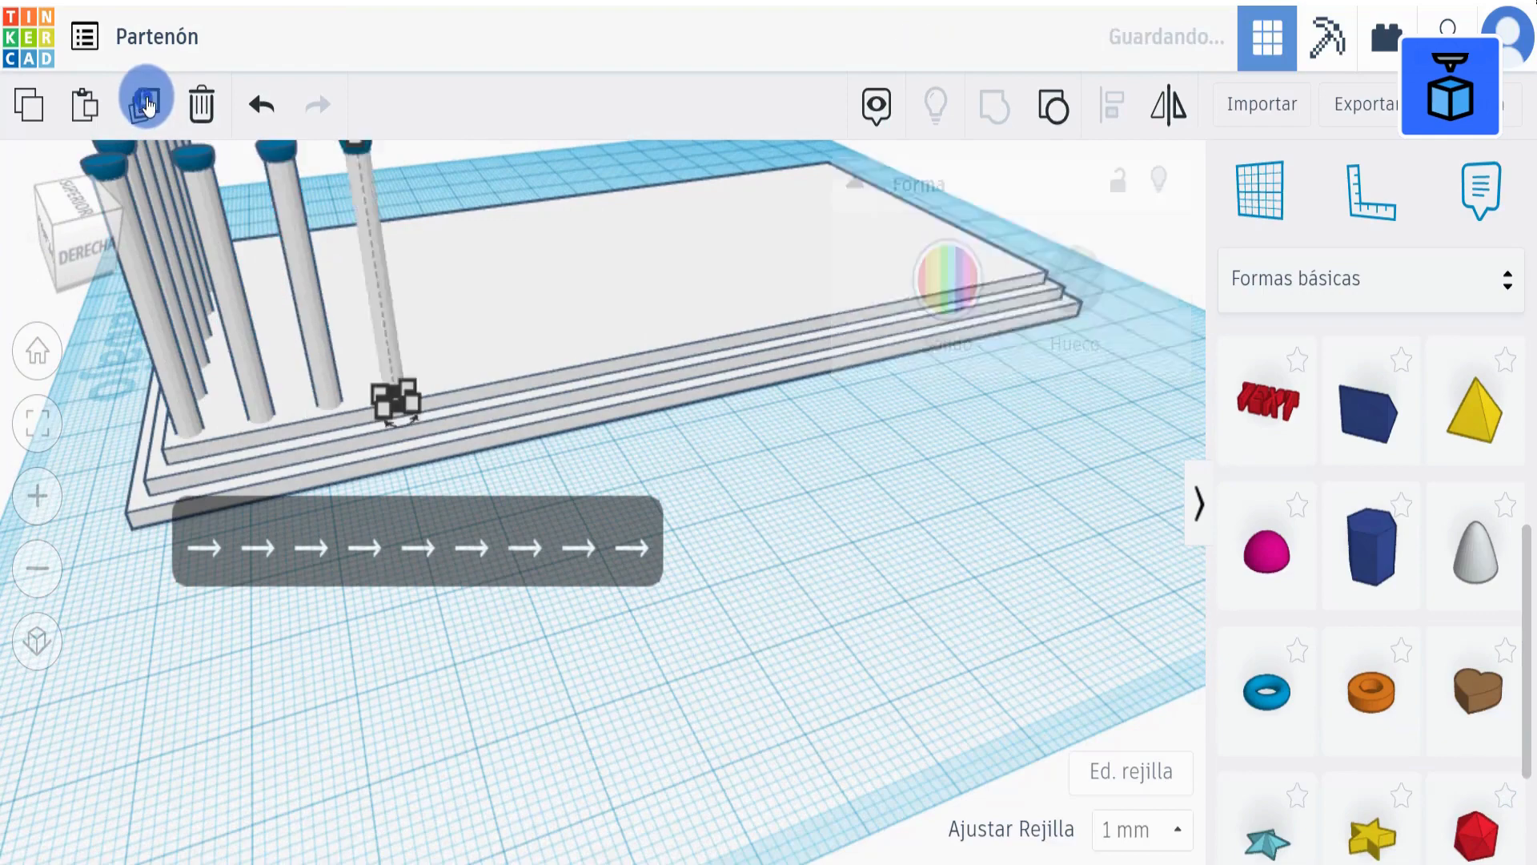
Keep duplicating the last column at the same 9 mm spacing until the row fills the base's long side
key(ctrl+d)
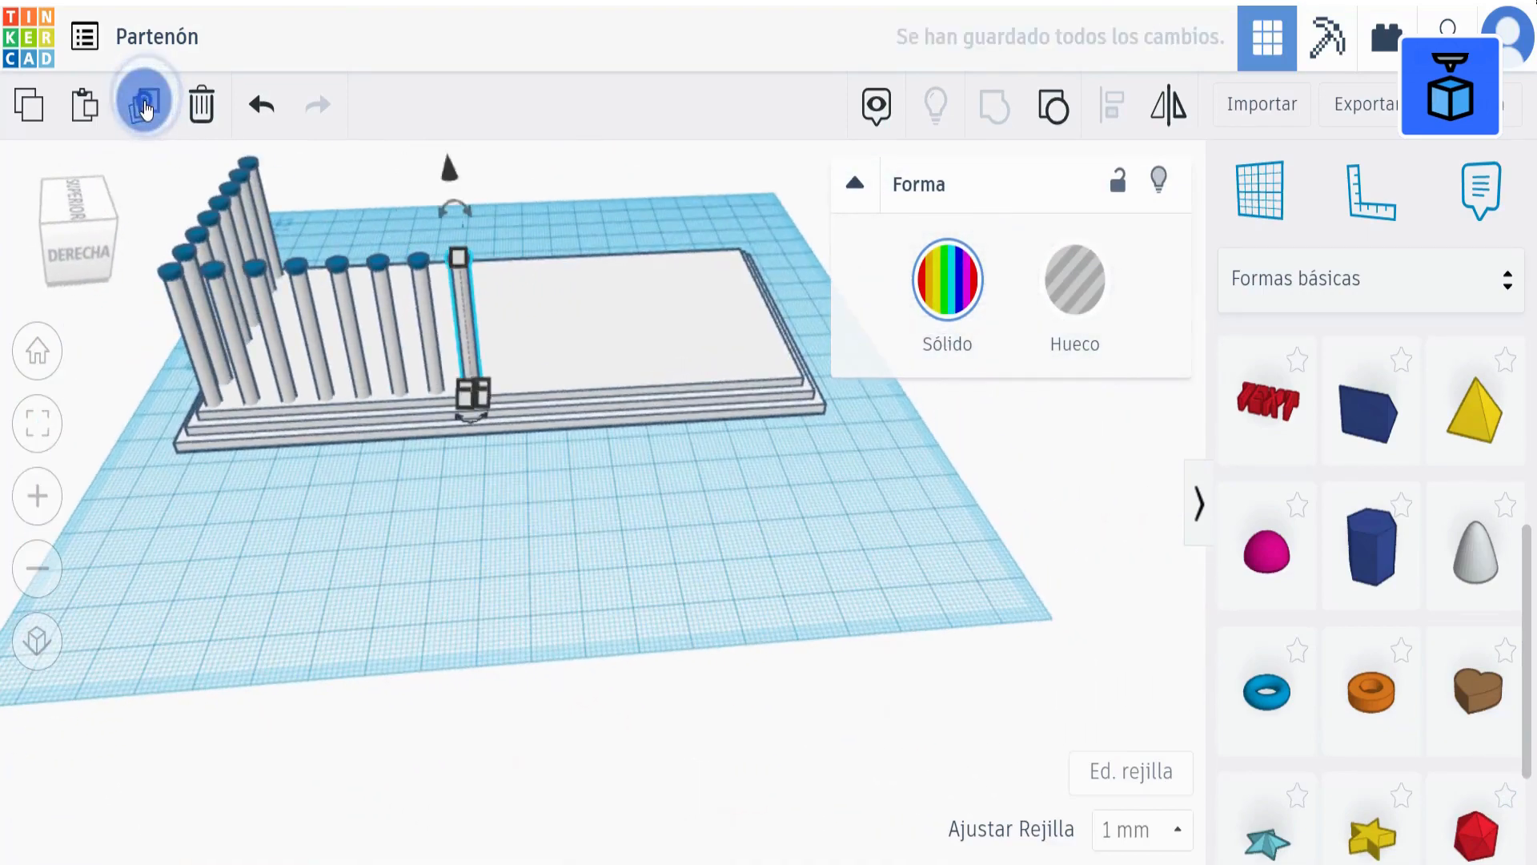
click(145, 103)
click(144, 102)
click(145, 103)
click(145, 102)
click(145, 103)
click(145, 103)
click(145, 102)
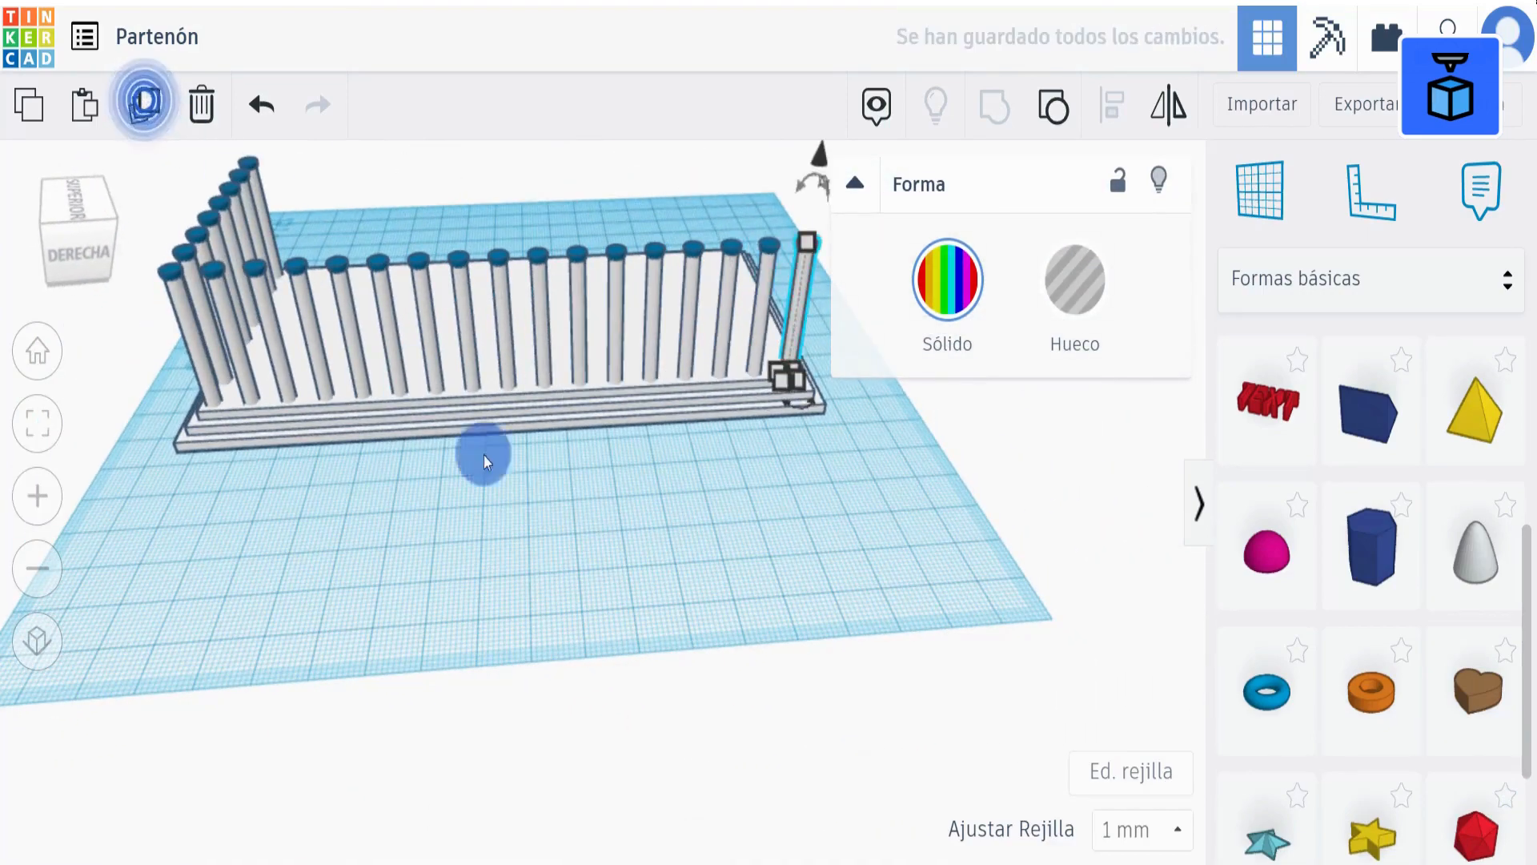
Select all the columns of the front and long side rows without the base and group them
right_drag(484, 463, 816, 512)
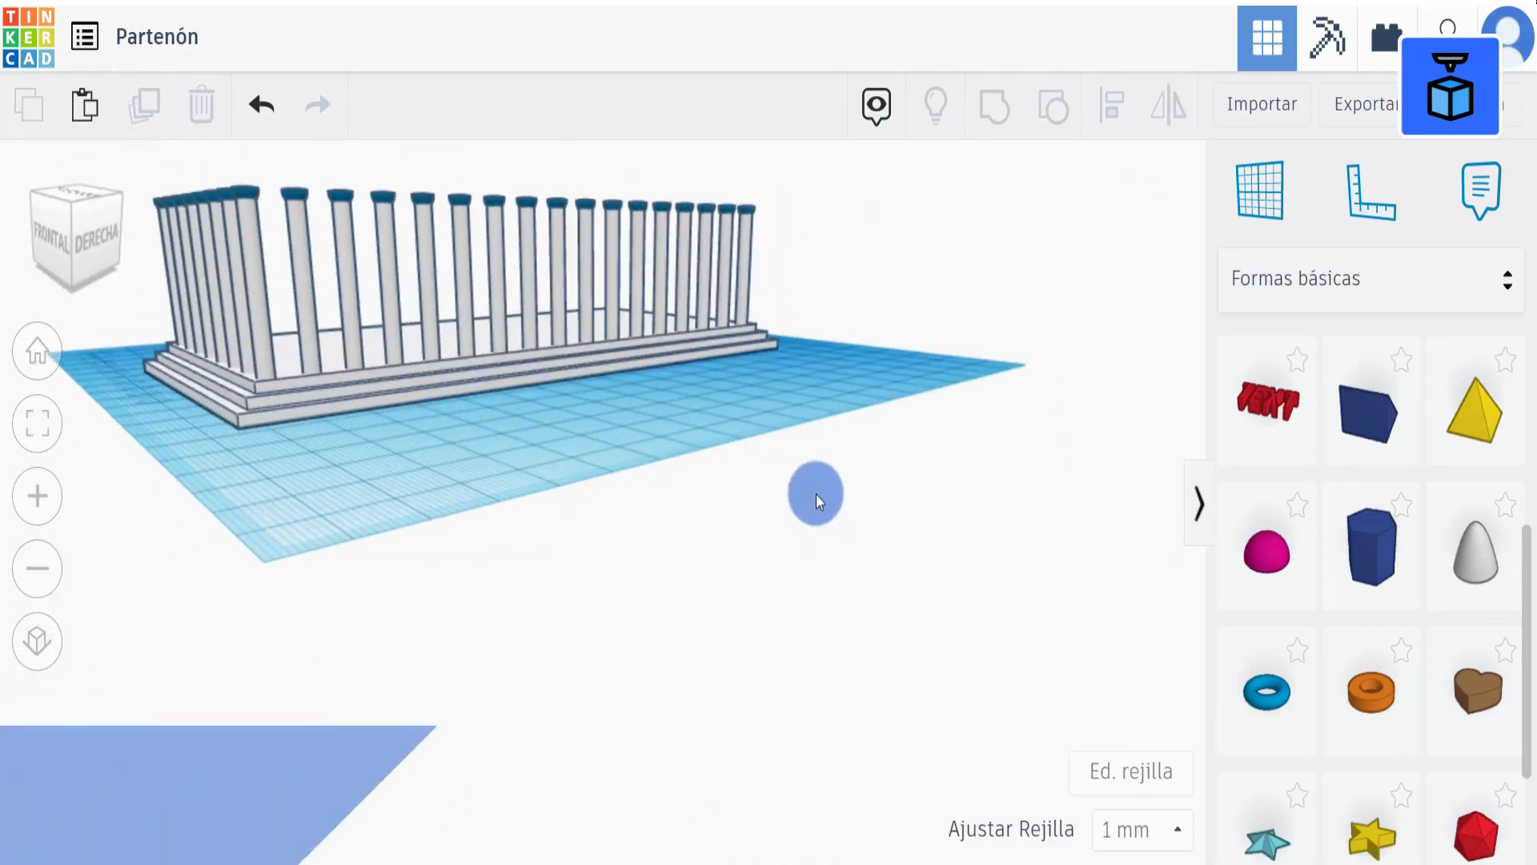
drag(789, 214, 406, 235)
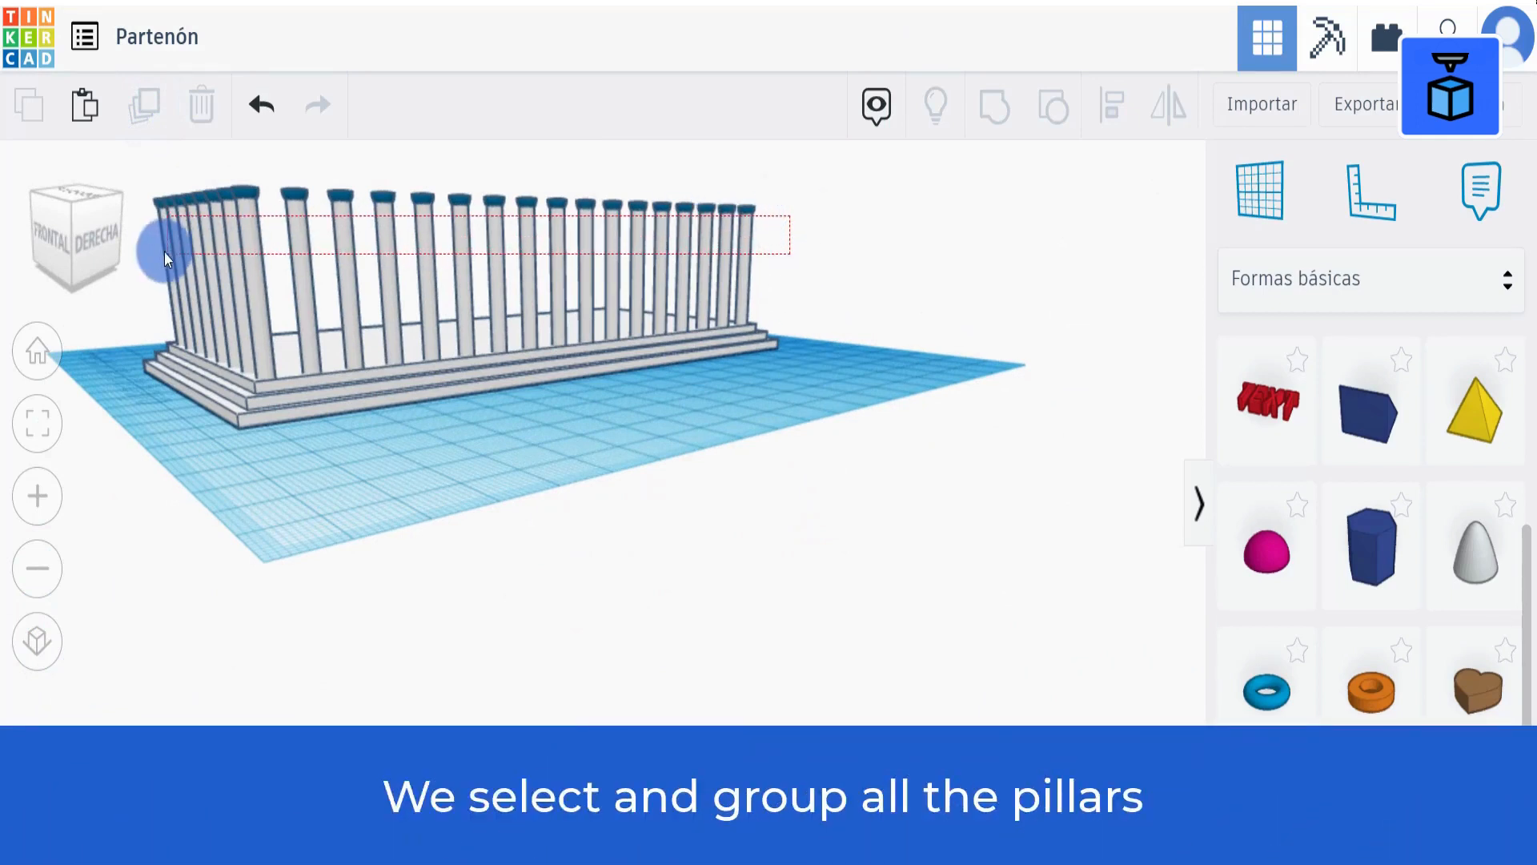
drag(165, 251, 155, 253)
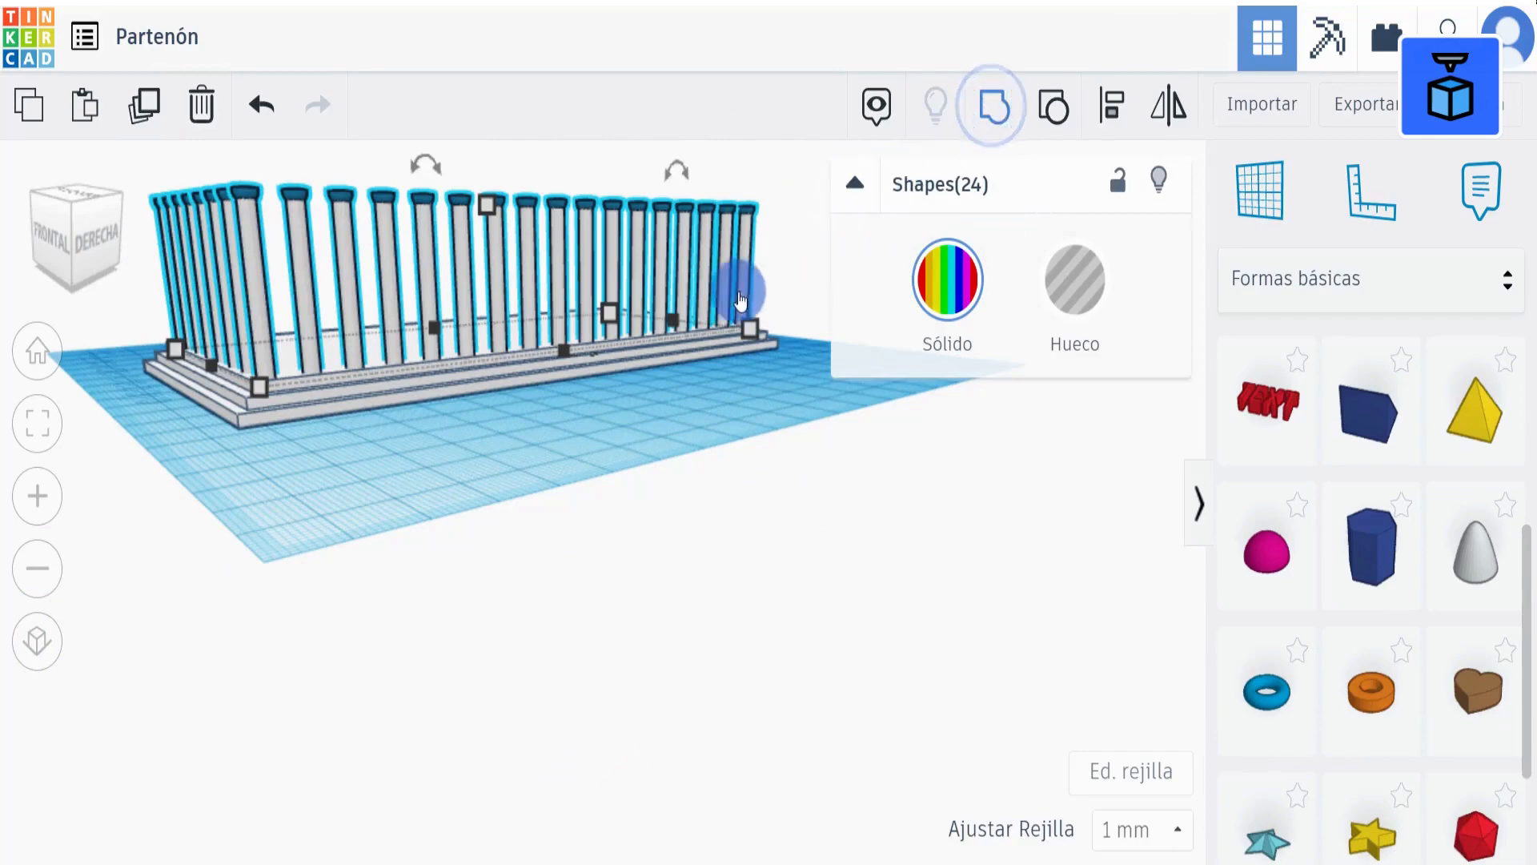
Duplicate the column group in place and mirror the copy along both the base's length and width
right_drag(542, 434, 929, 522)
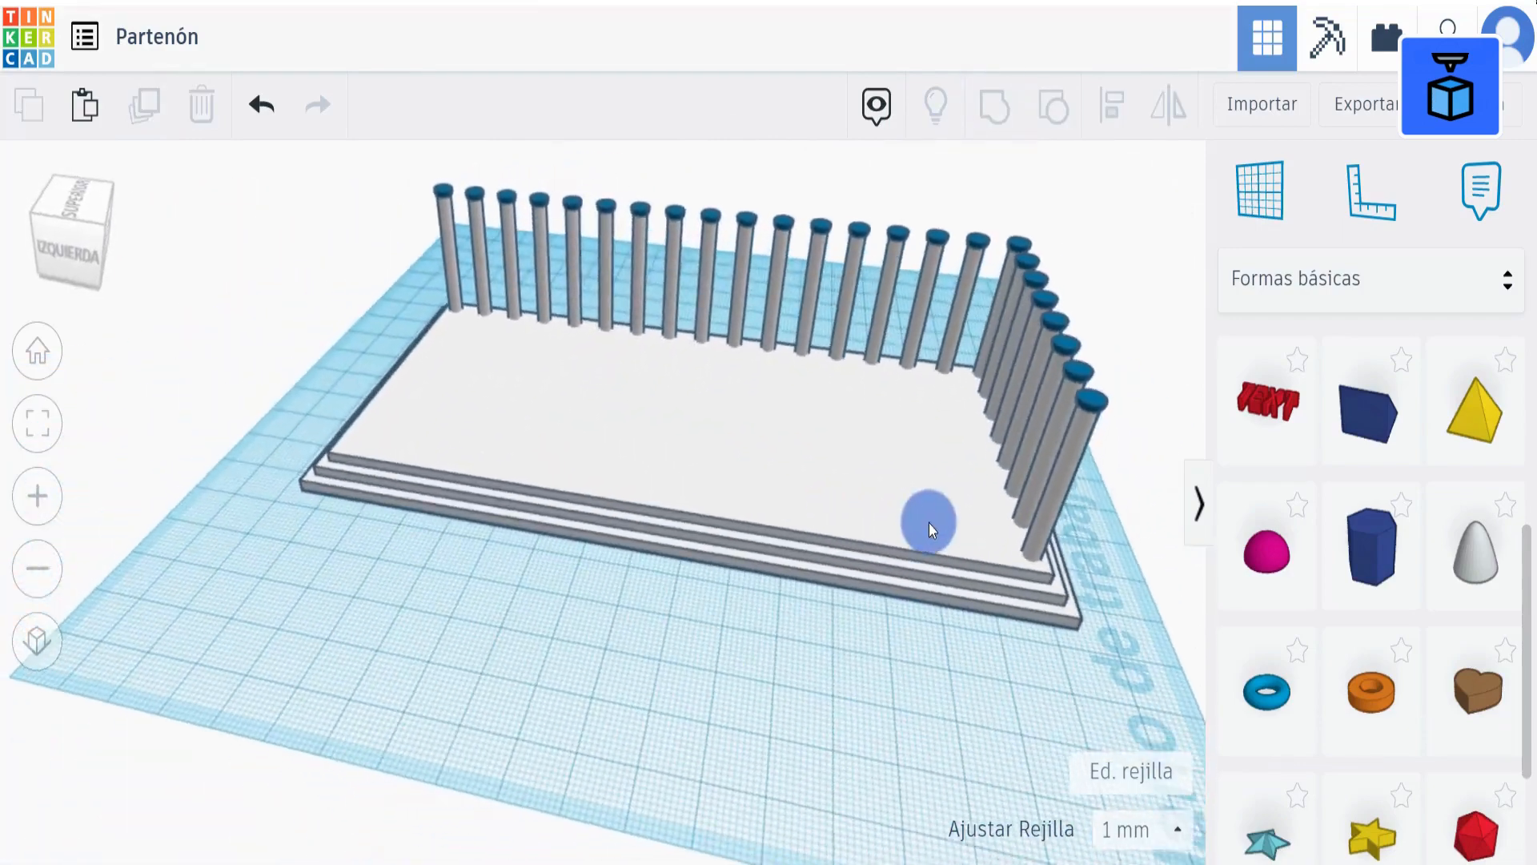
click(884, 291)
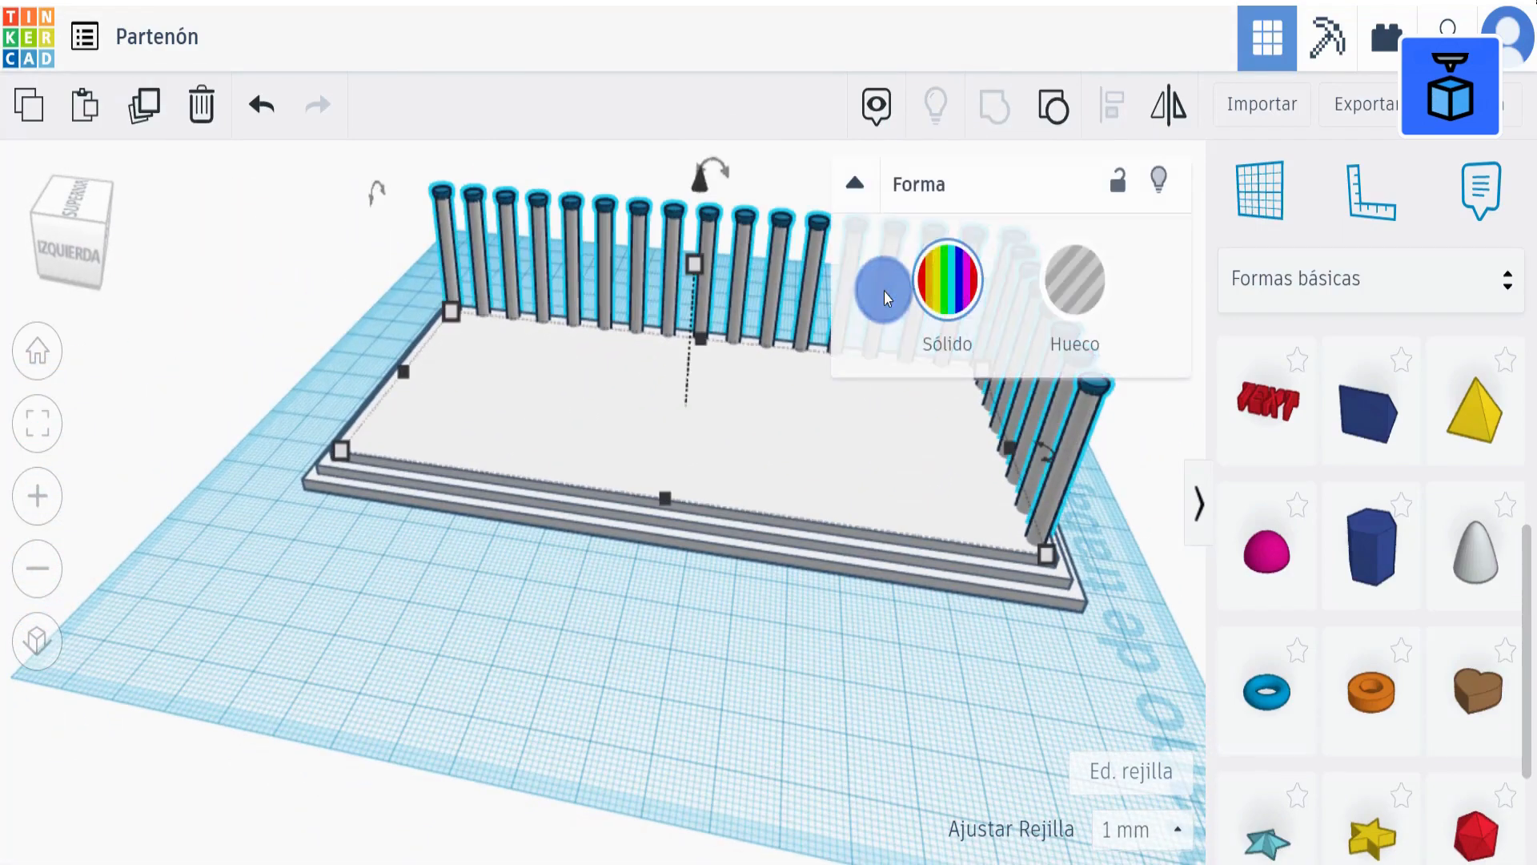
click(146, 106)
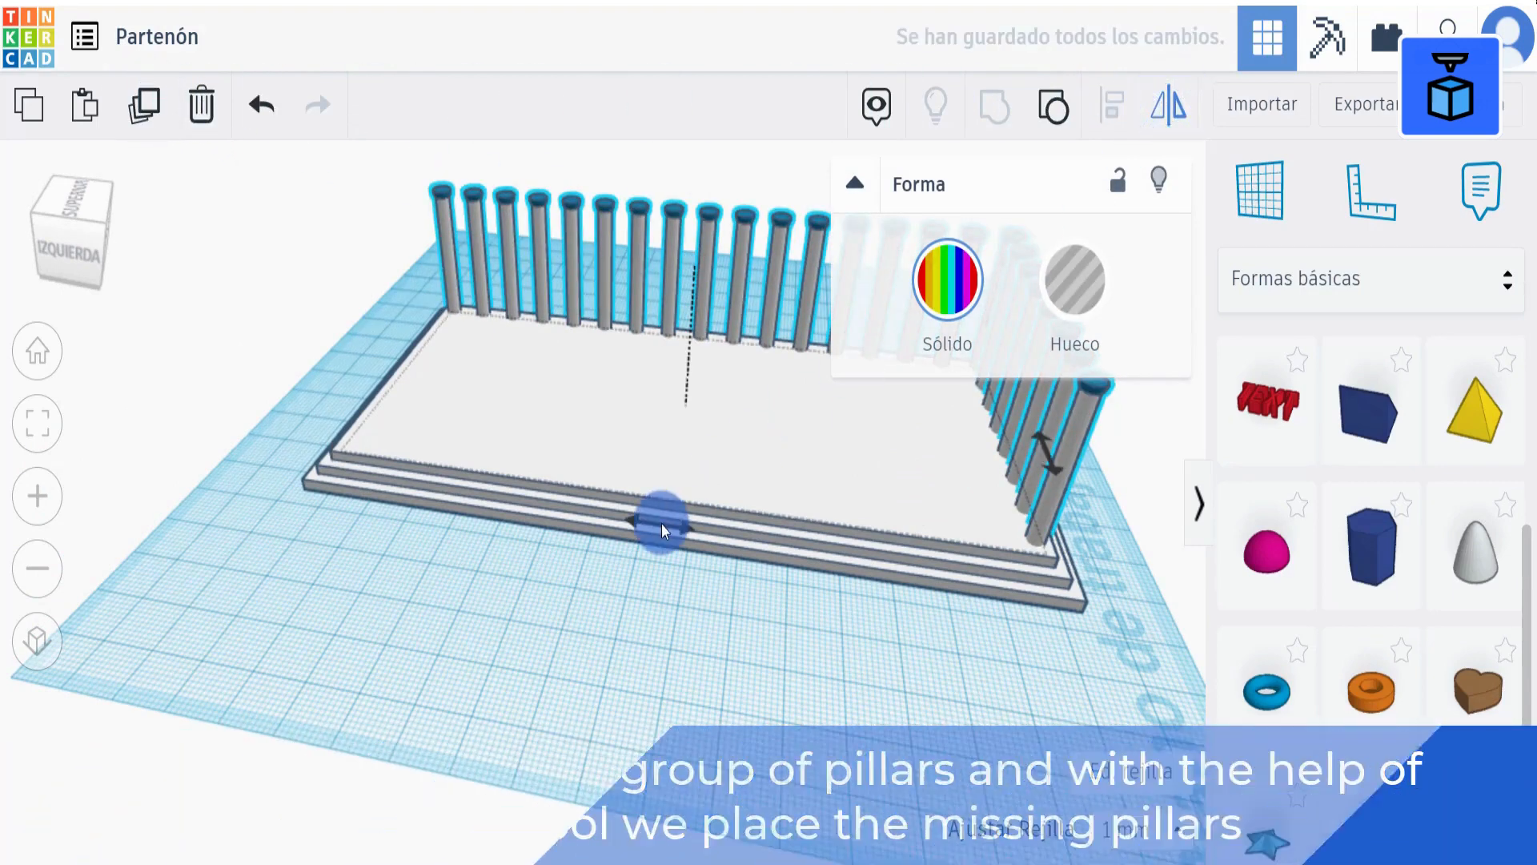
click(661, 522)
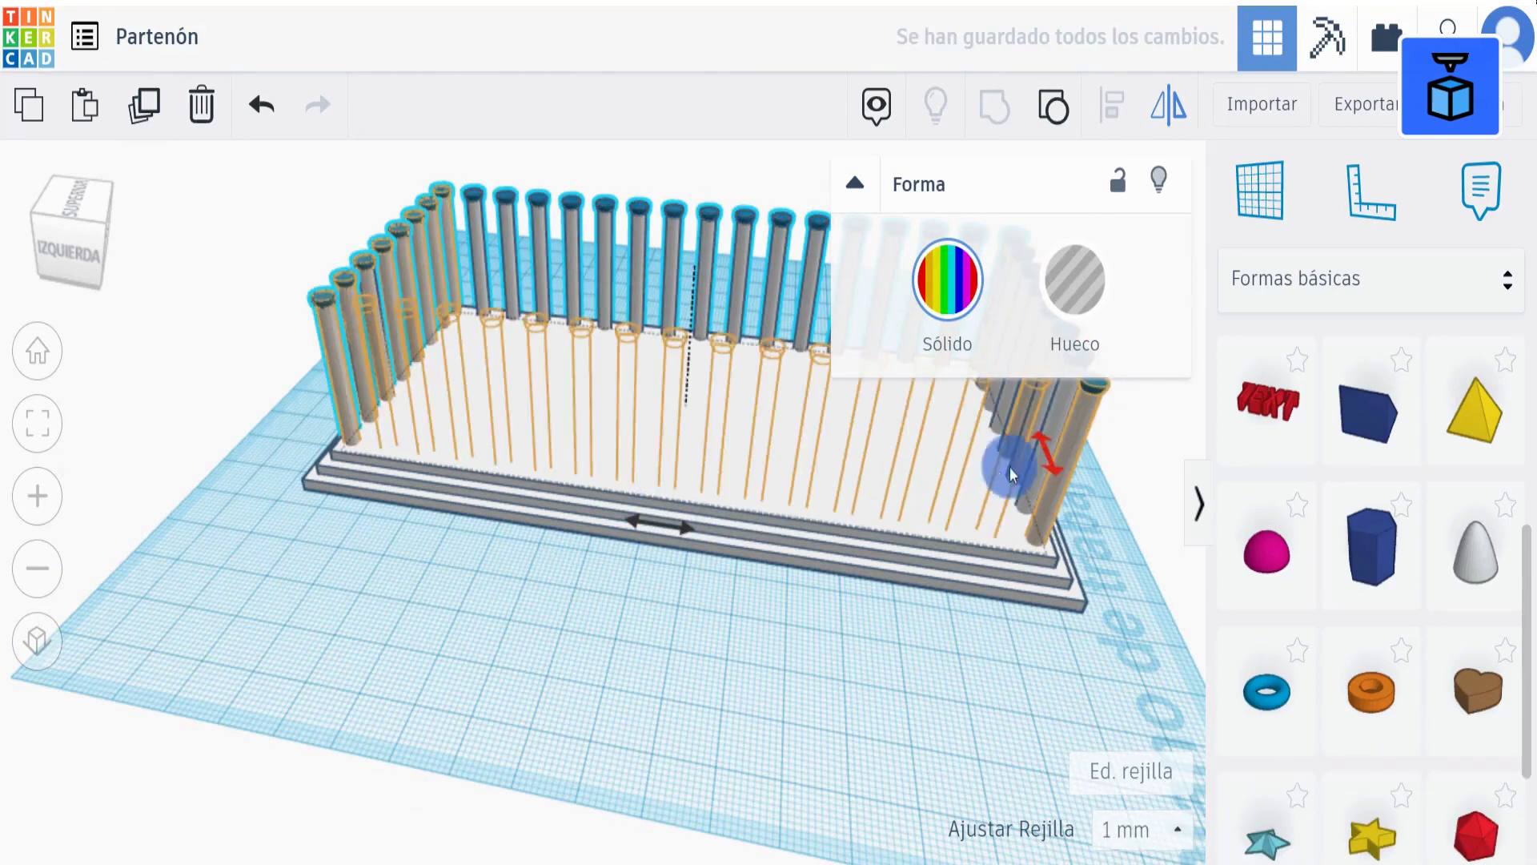
click(1050, 458)
click(723, 636)
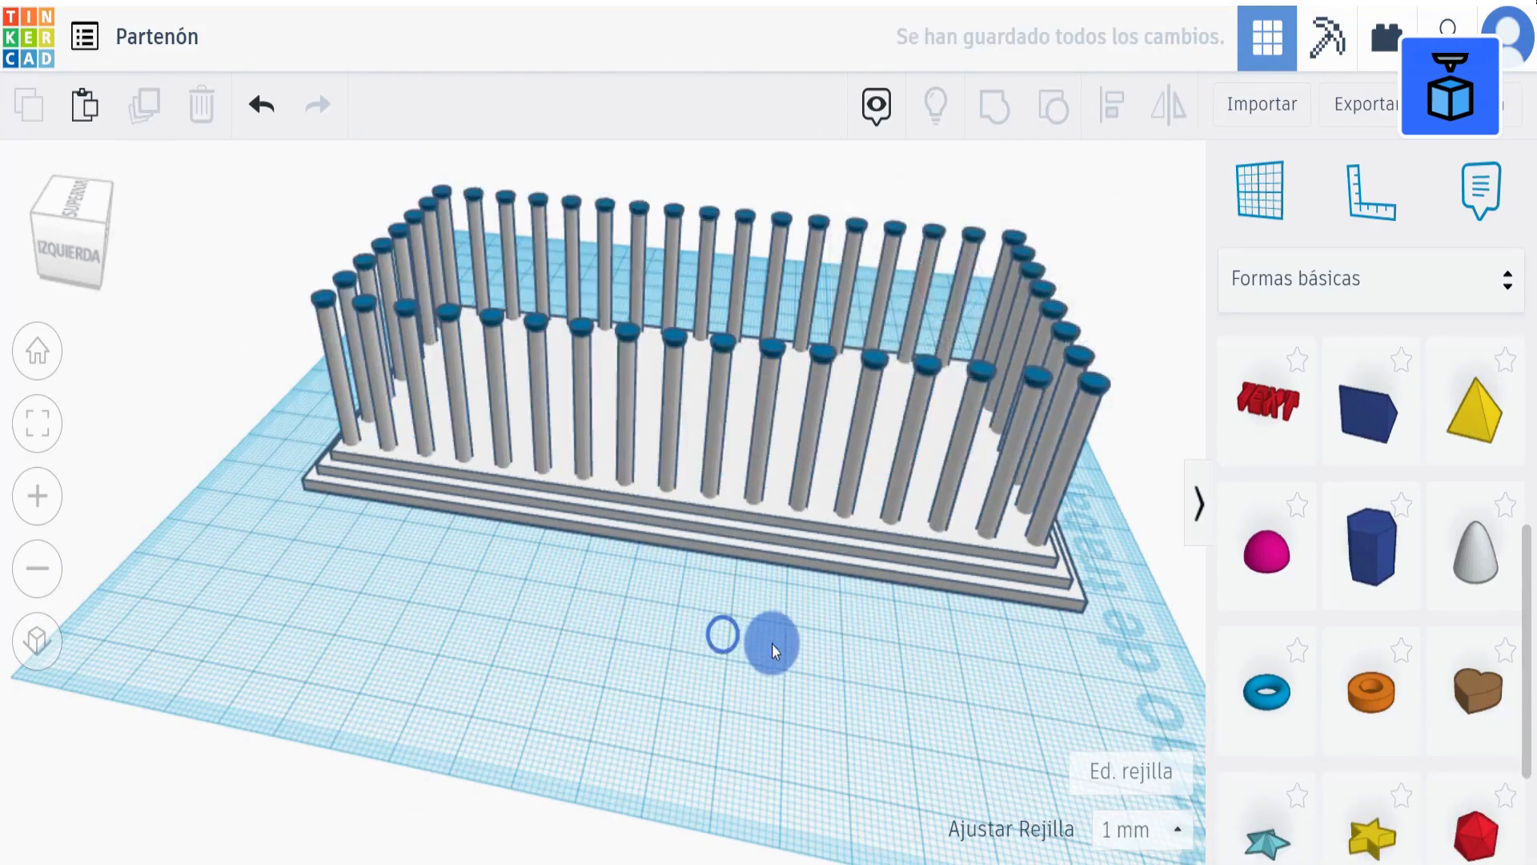
Group the original and mirrored column sets into one shape, leaving out the base
right_drag(854, 660, 1078, 233)
drag(1078, 233, 376, 238)
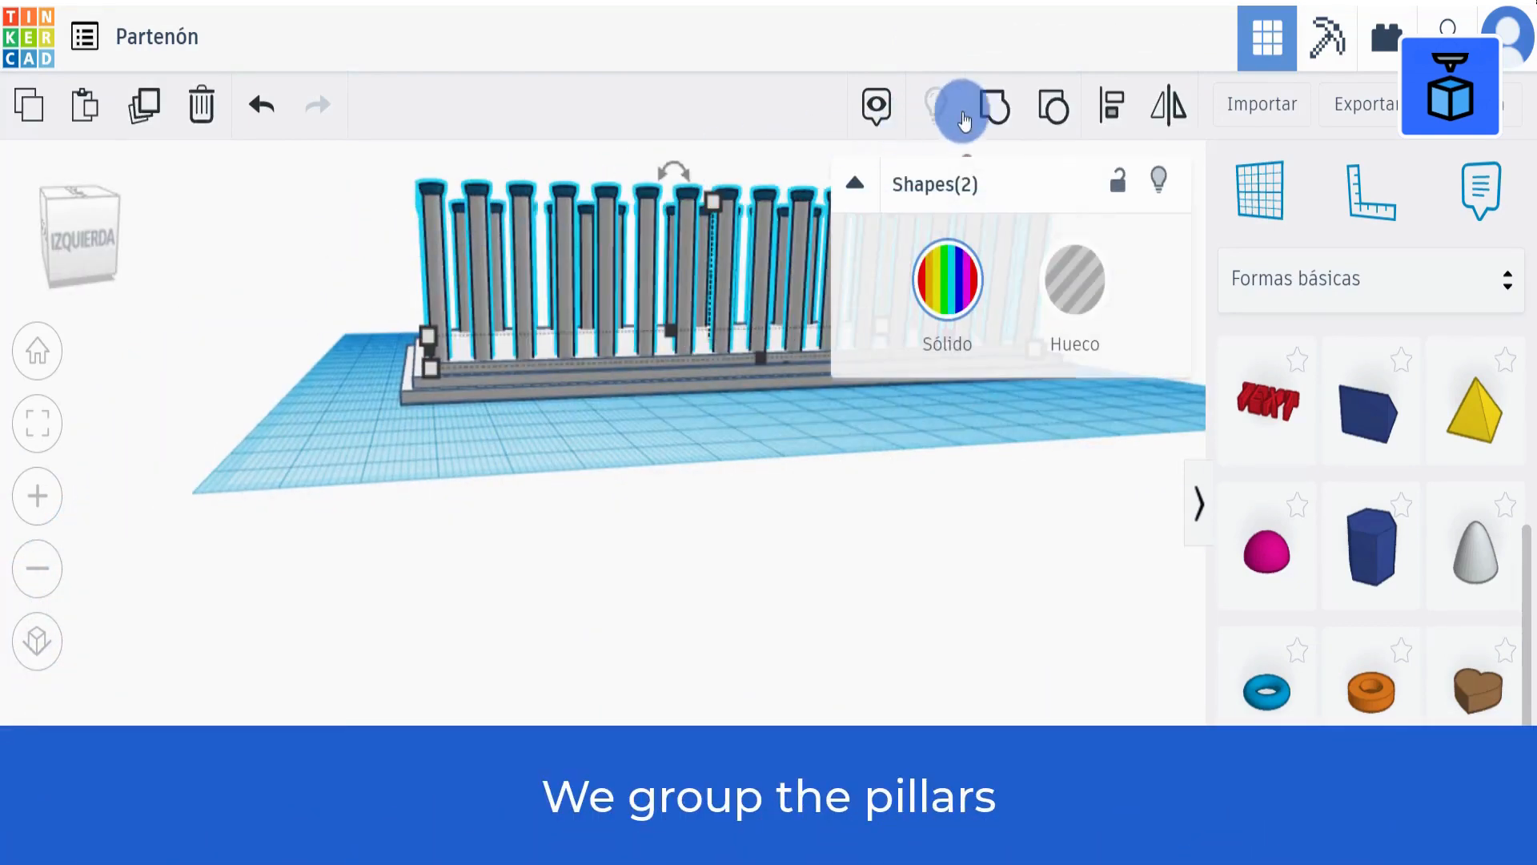
click(995, 105)
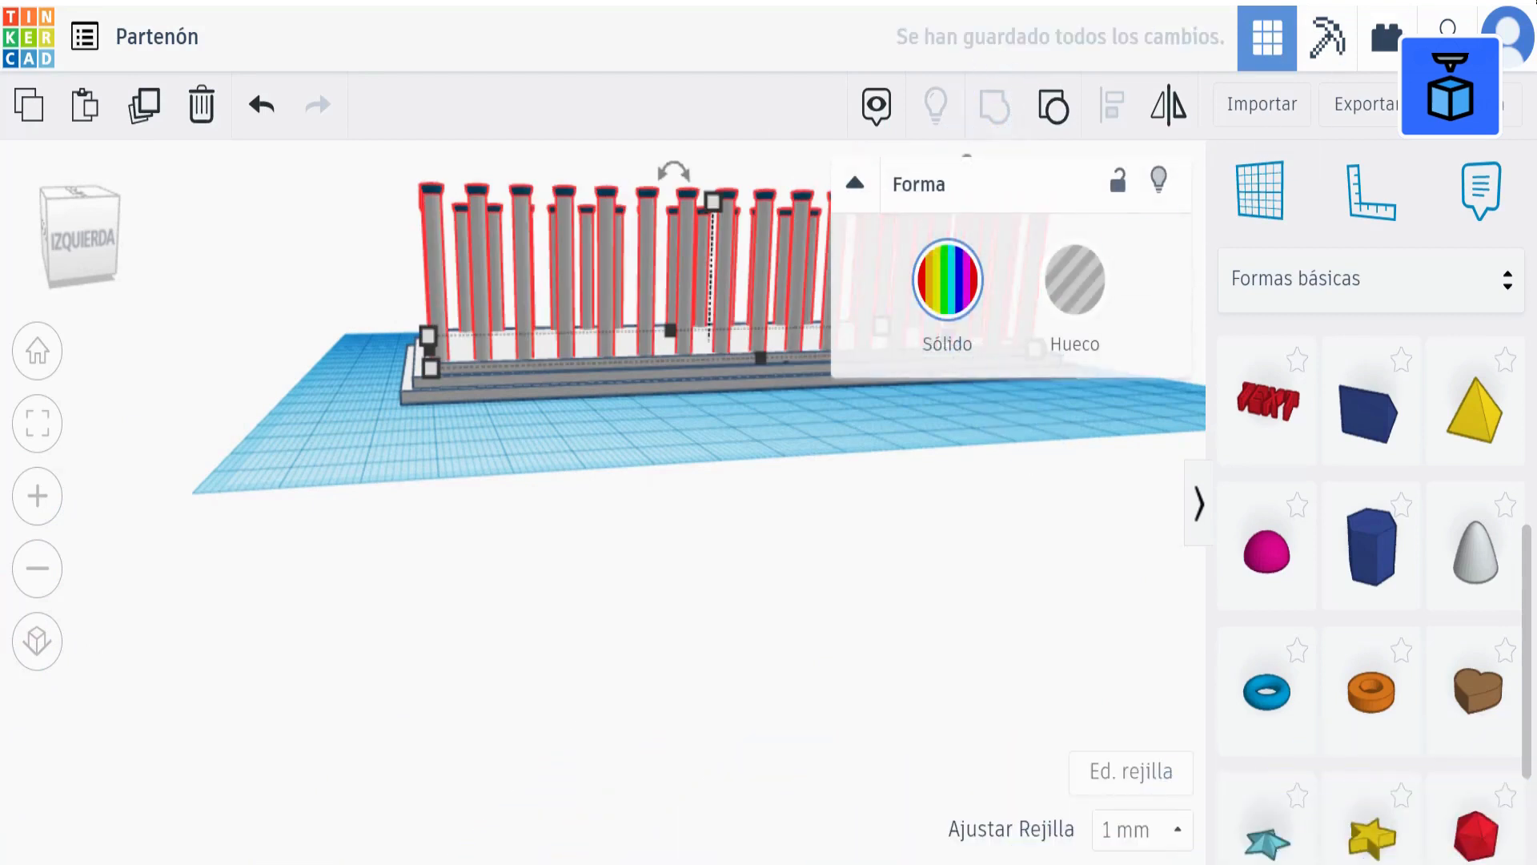
key(Escape)
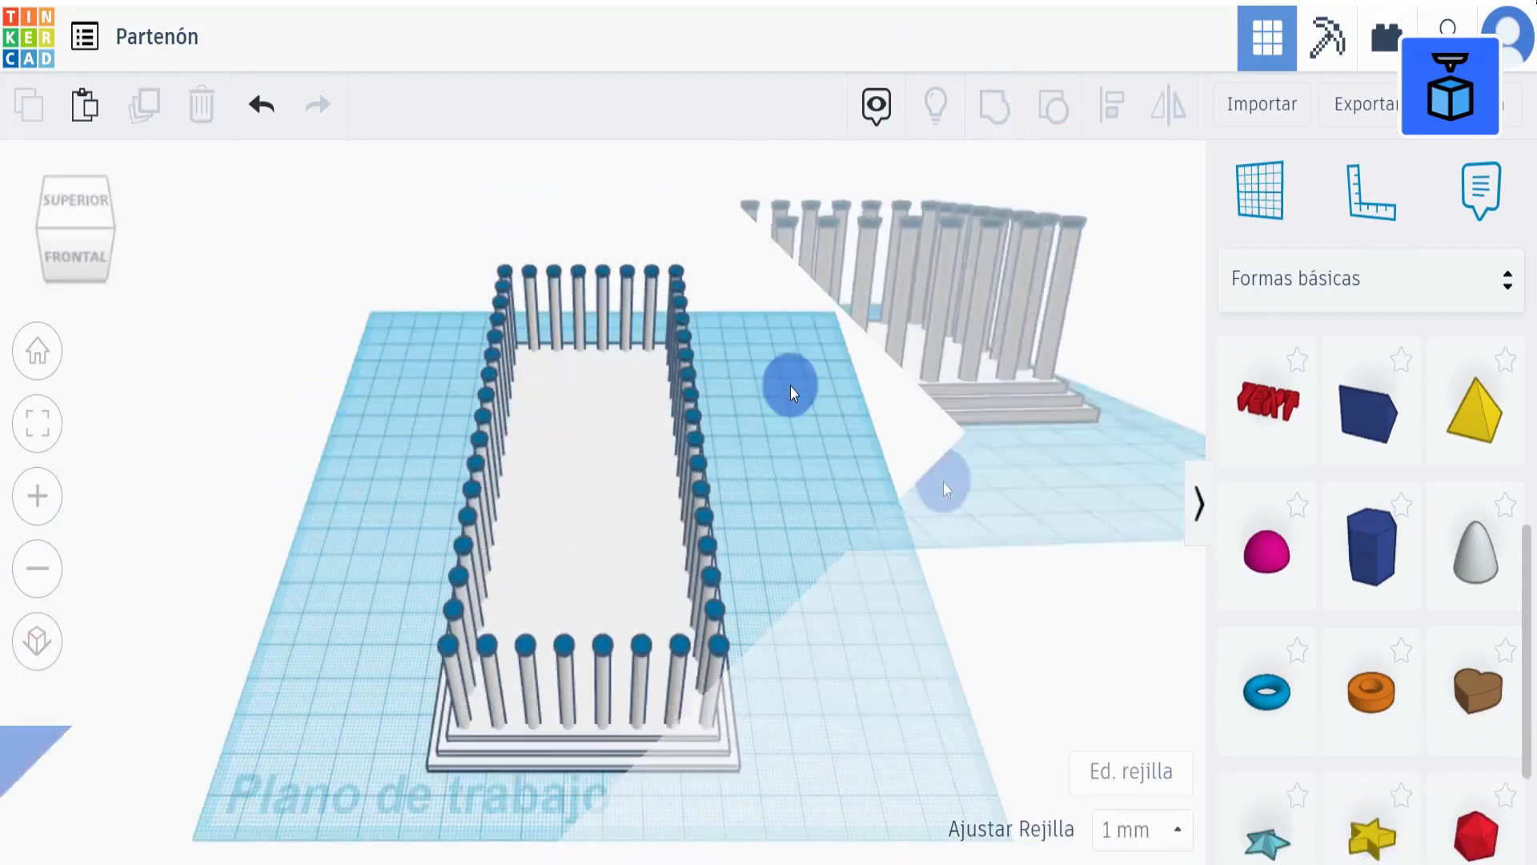
Align the grouped columns and the stepped base to a common centre across the base's width
drag(790, 384, 421, 498)
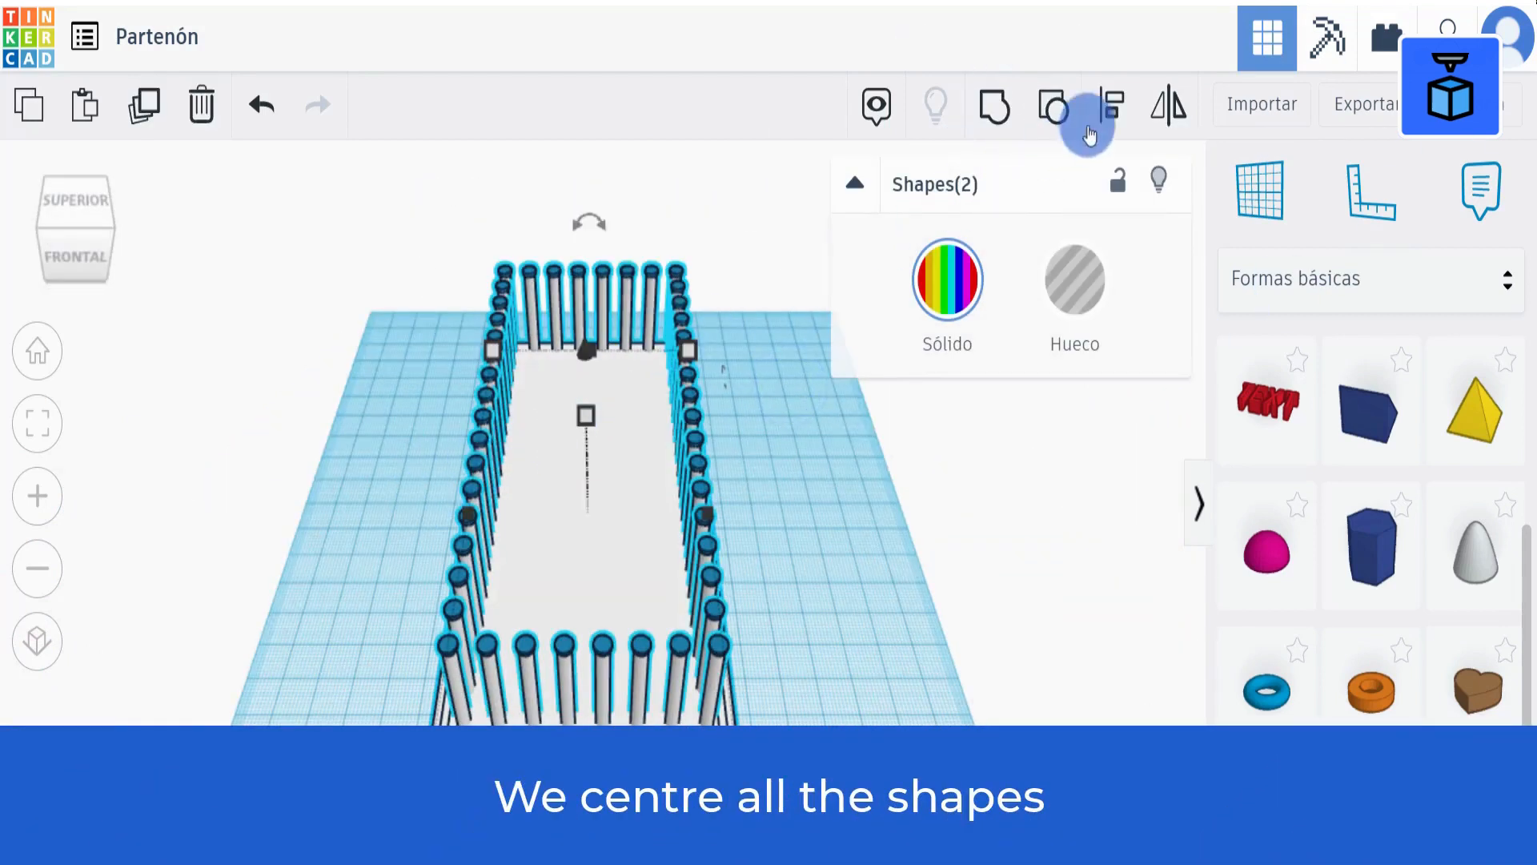
click(1114, 119)
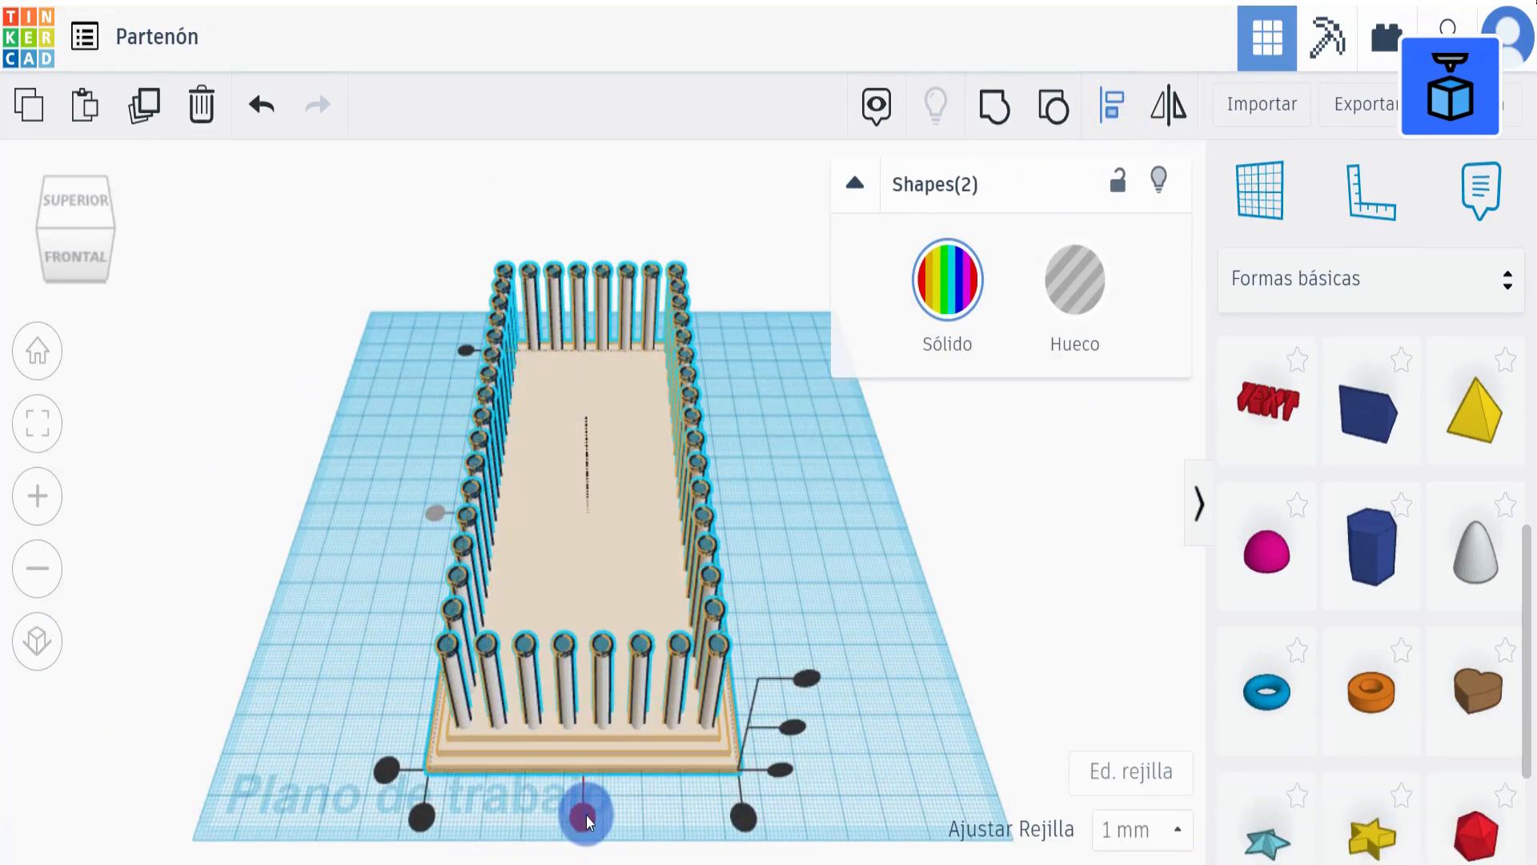
click(586, 815)
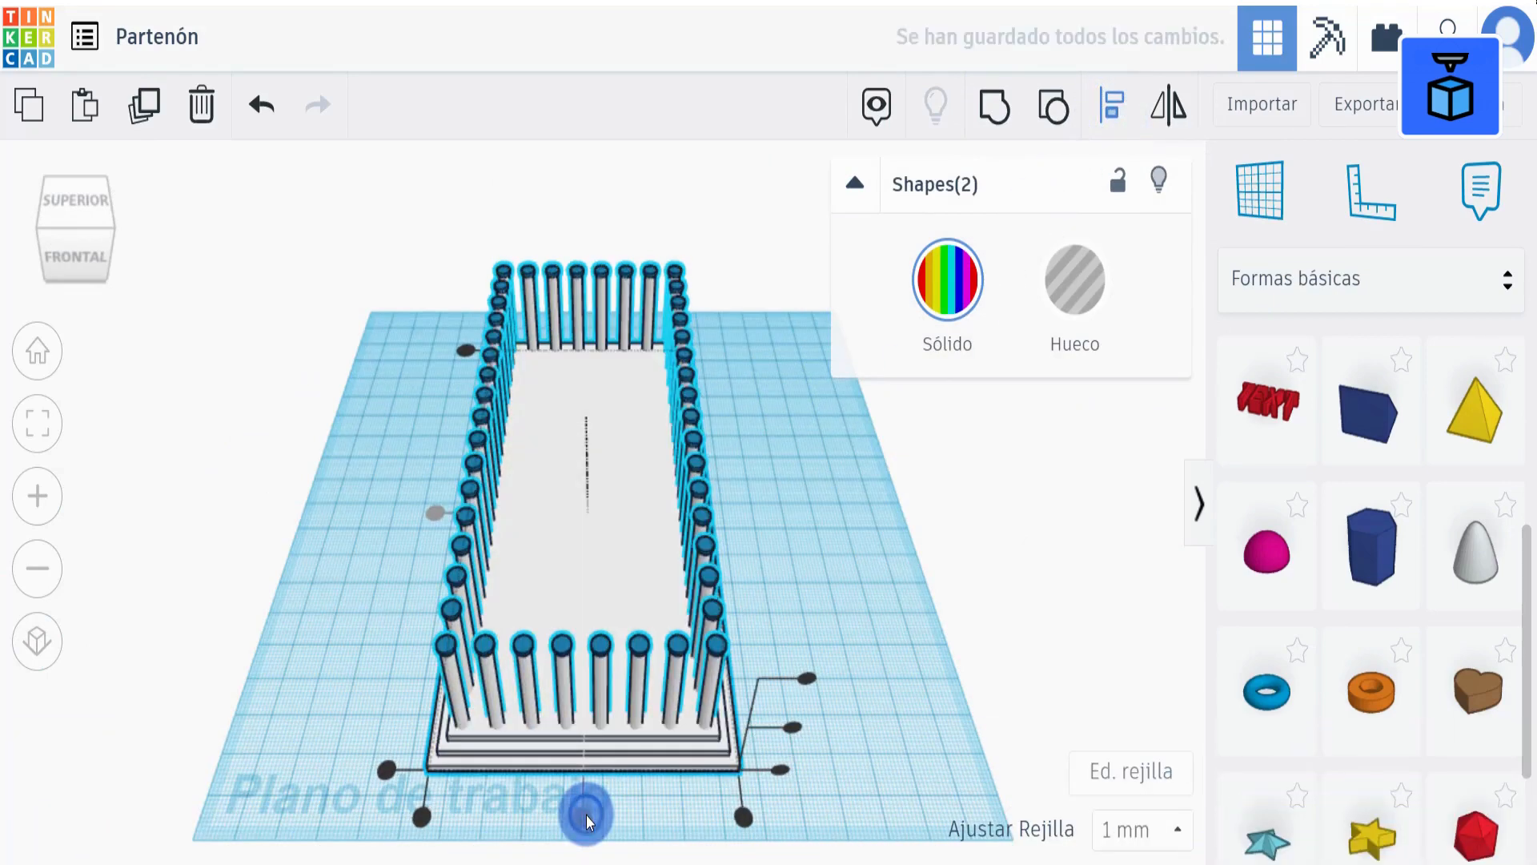
click(867, 512)
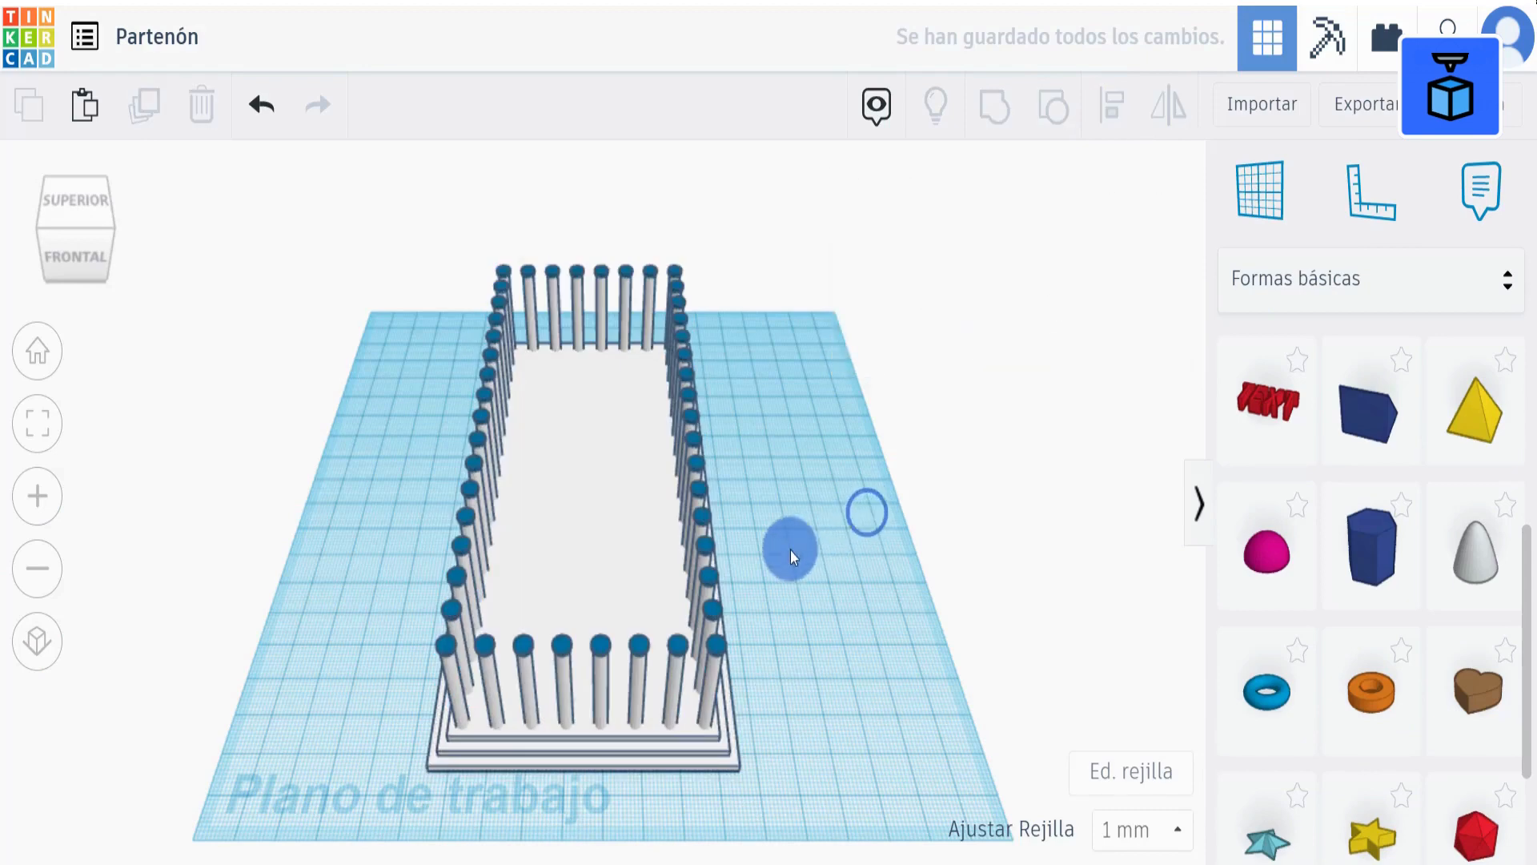
right_drag(790, 549, 593, 670)
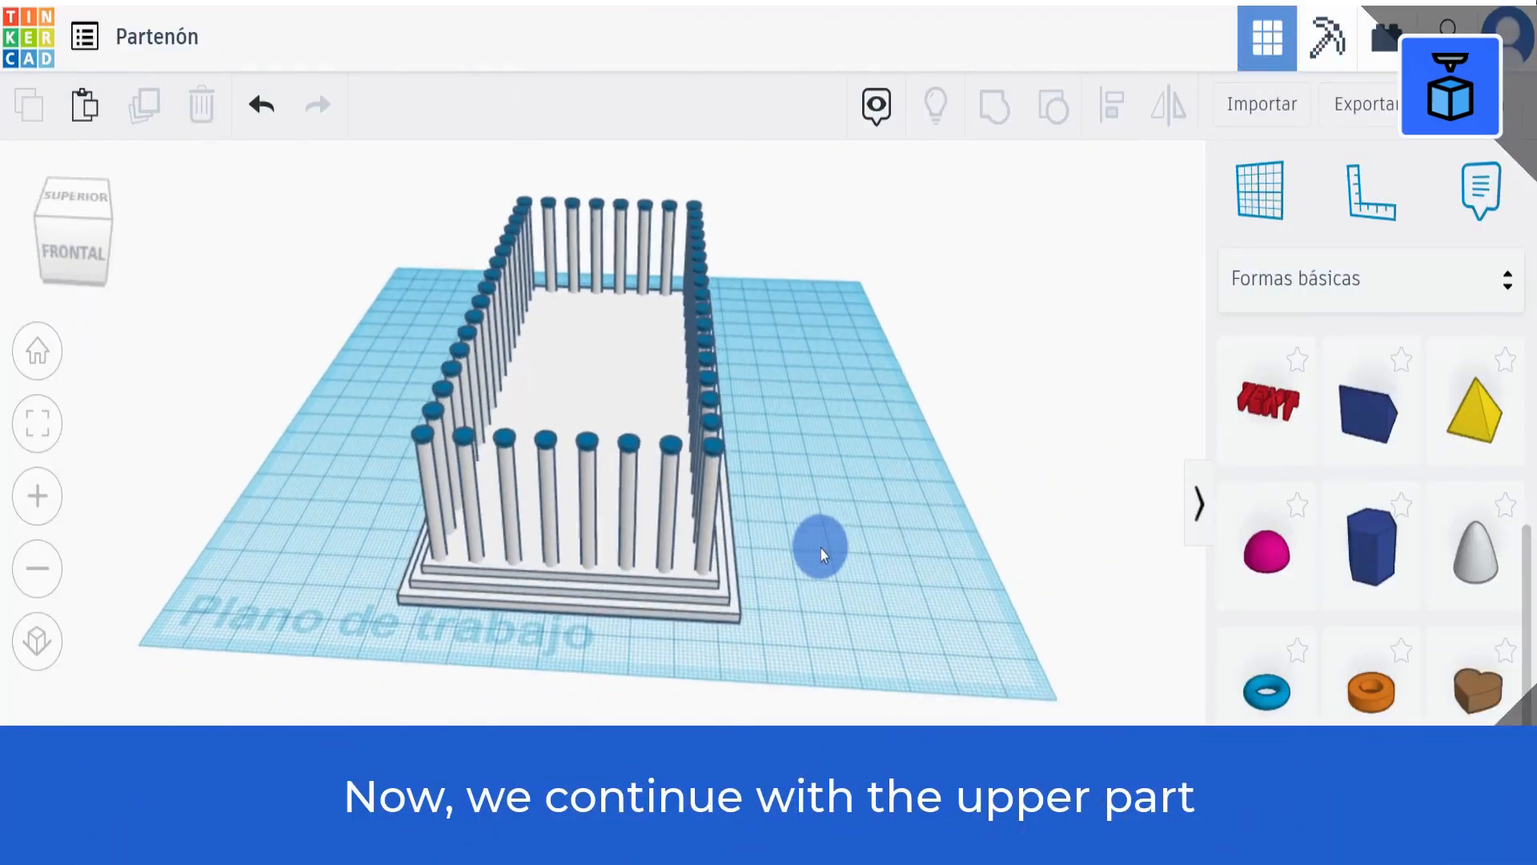
Add a box at the front left corner and raise it 36 mm to sit on top of the columns
middle_drag(819, 549, 794, 522)
drag(794, 522, 876, 539)
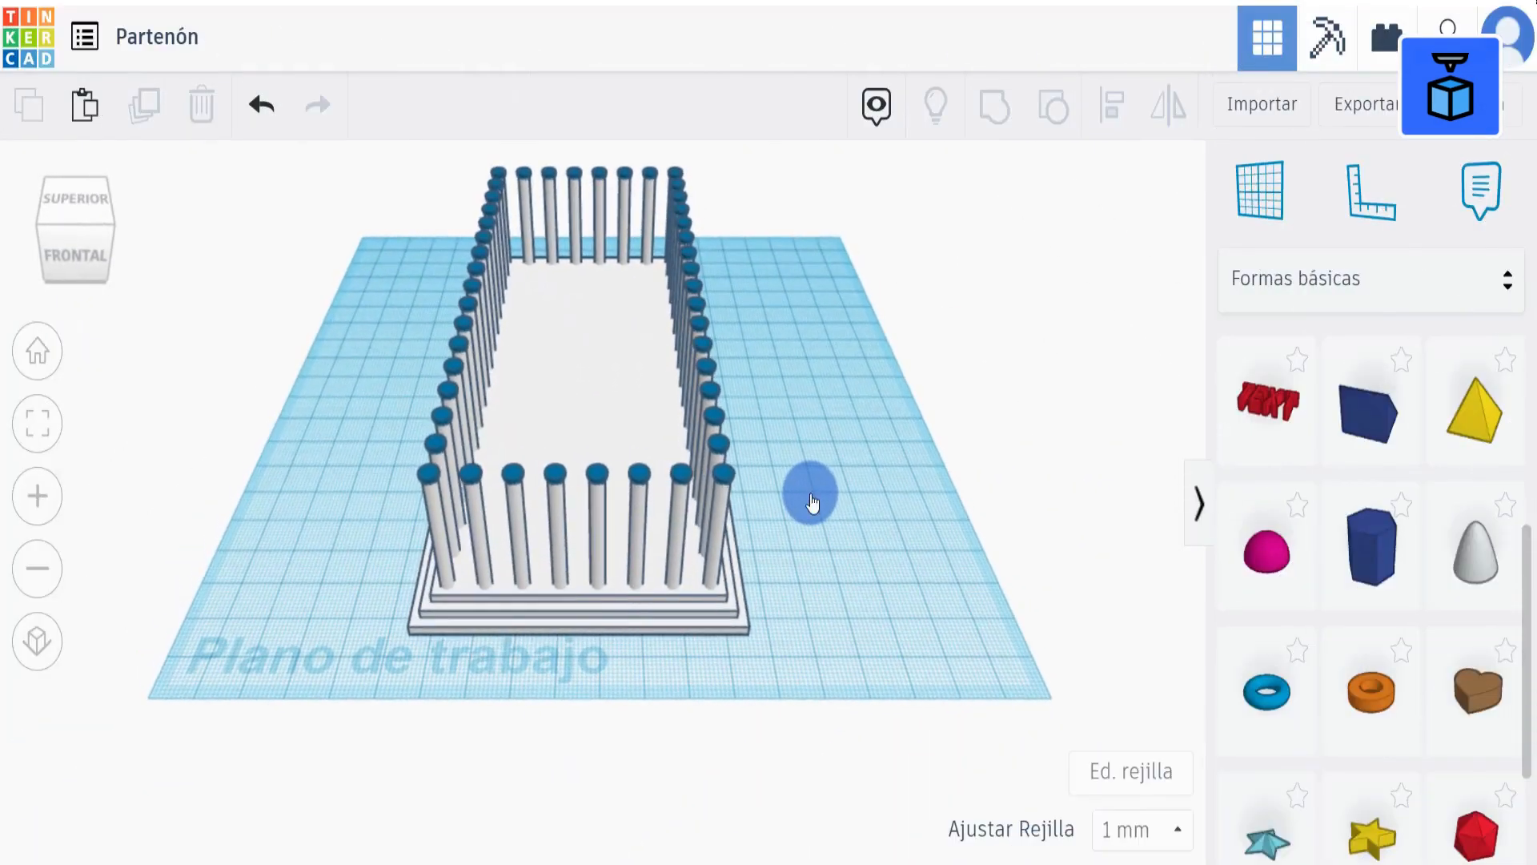
drag(1467, 384, 465, 597)
drag(443, 410, 449, 284)
right_drag(384, 637, 402, 571)
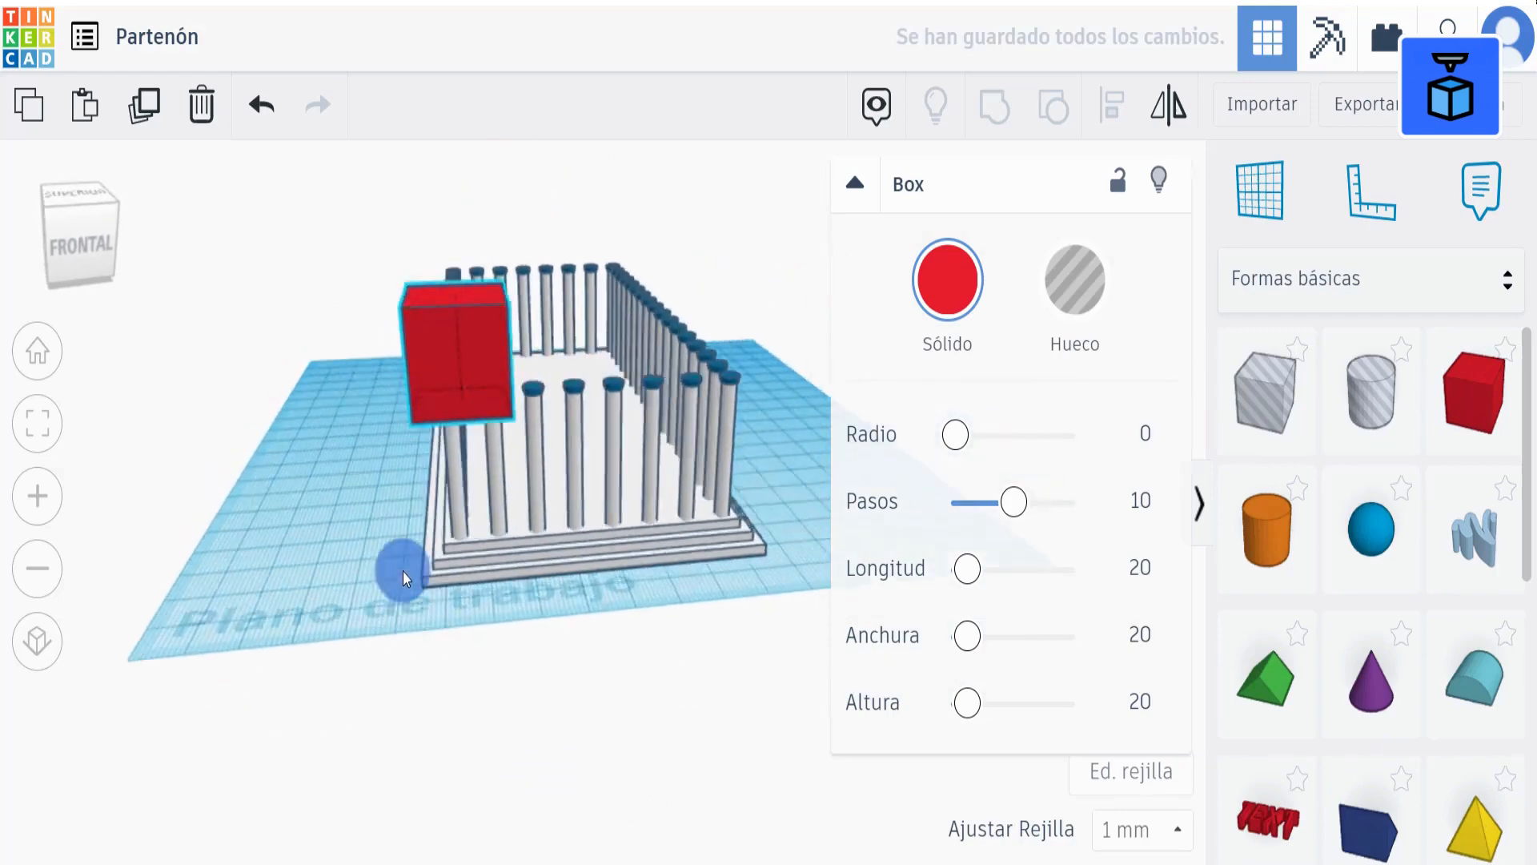
drag(444, 224, 443, 215)
right_drag(343, 640, 265, 545)
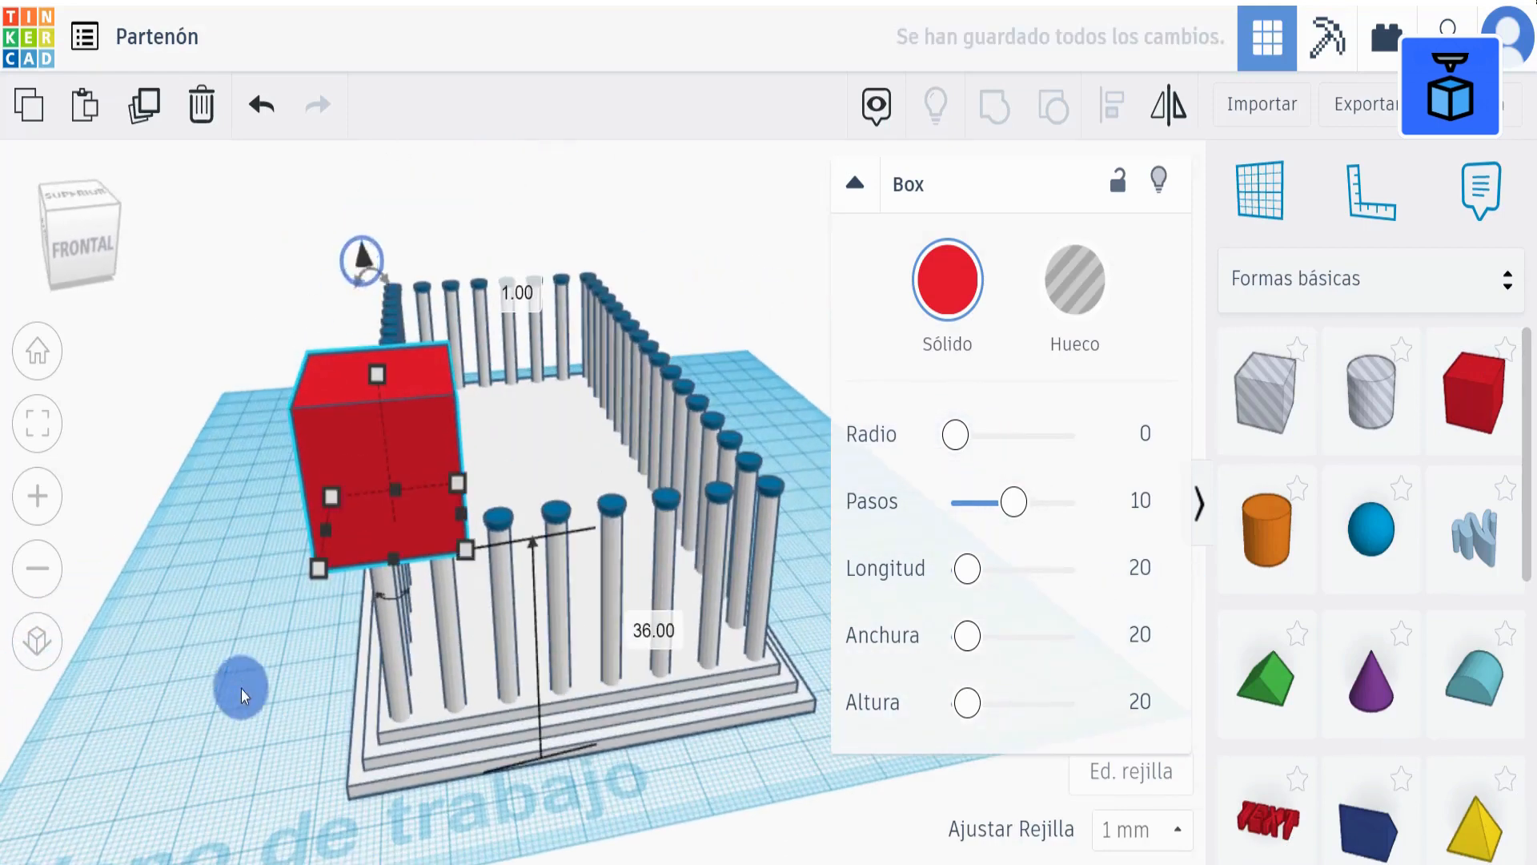
Resize the raised box into a roof slab 1 mm high, 70 mm wide and 150 mm long
right_drag(242, 689, 205, 674)
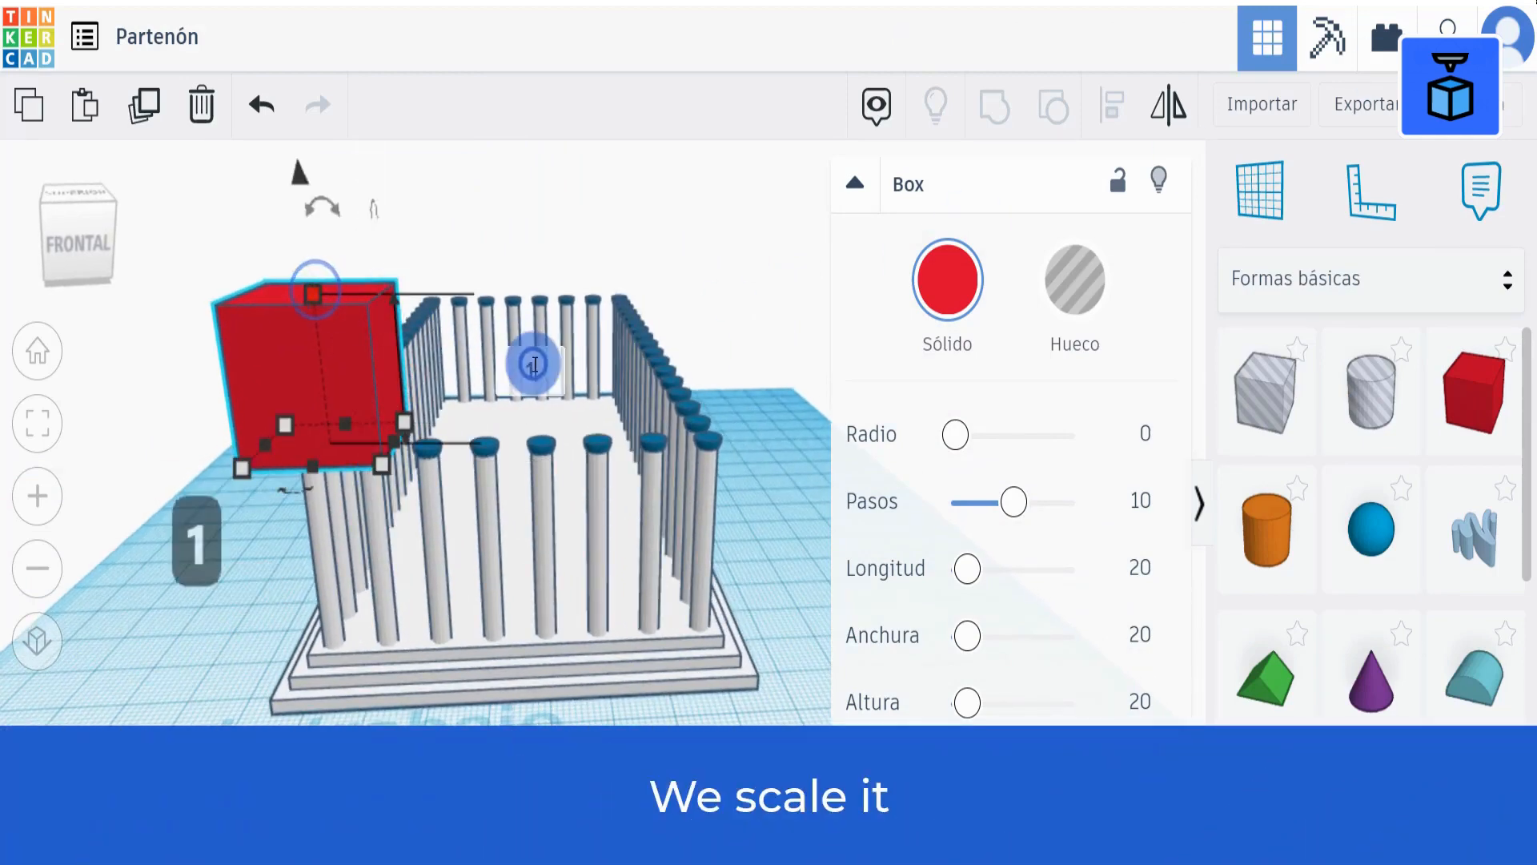
key(Return)
right_drag(583, 291, 525, 440)
scroll(526, 440, down, 5)
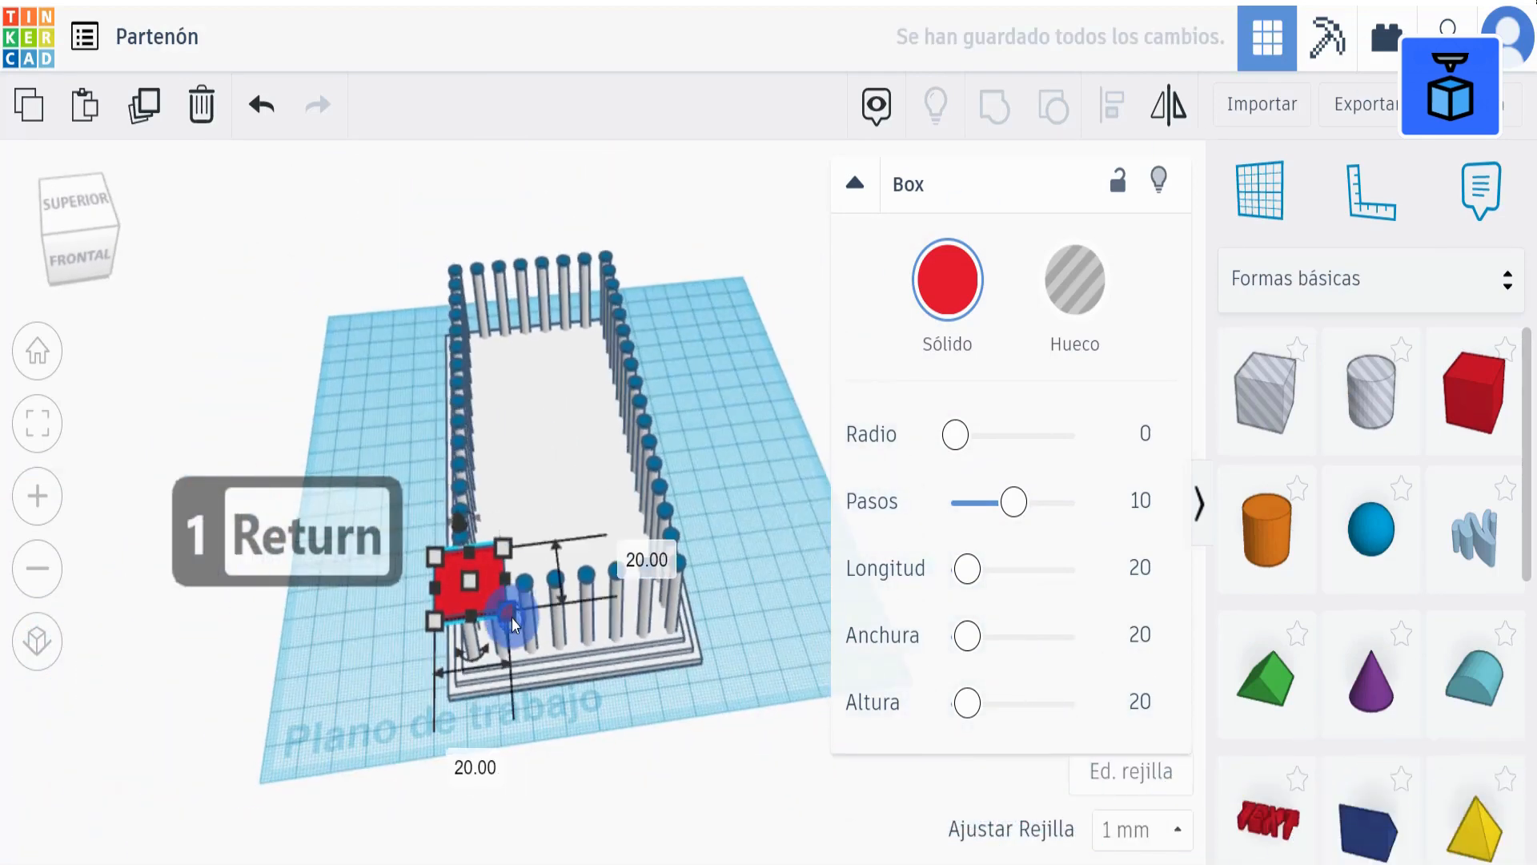
click(473, 766)
text(70)
key(Return)
click(803, 527)
text(1)
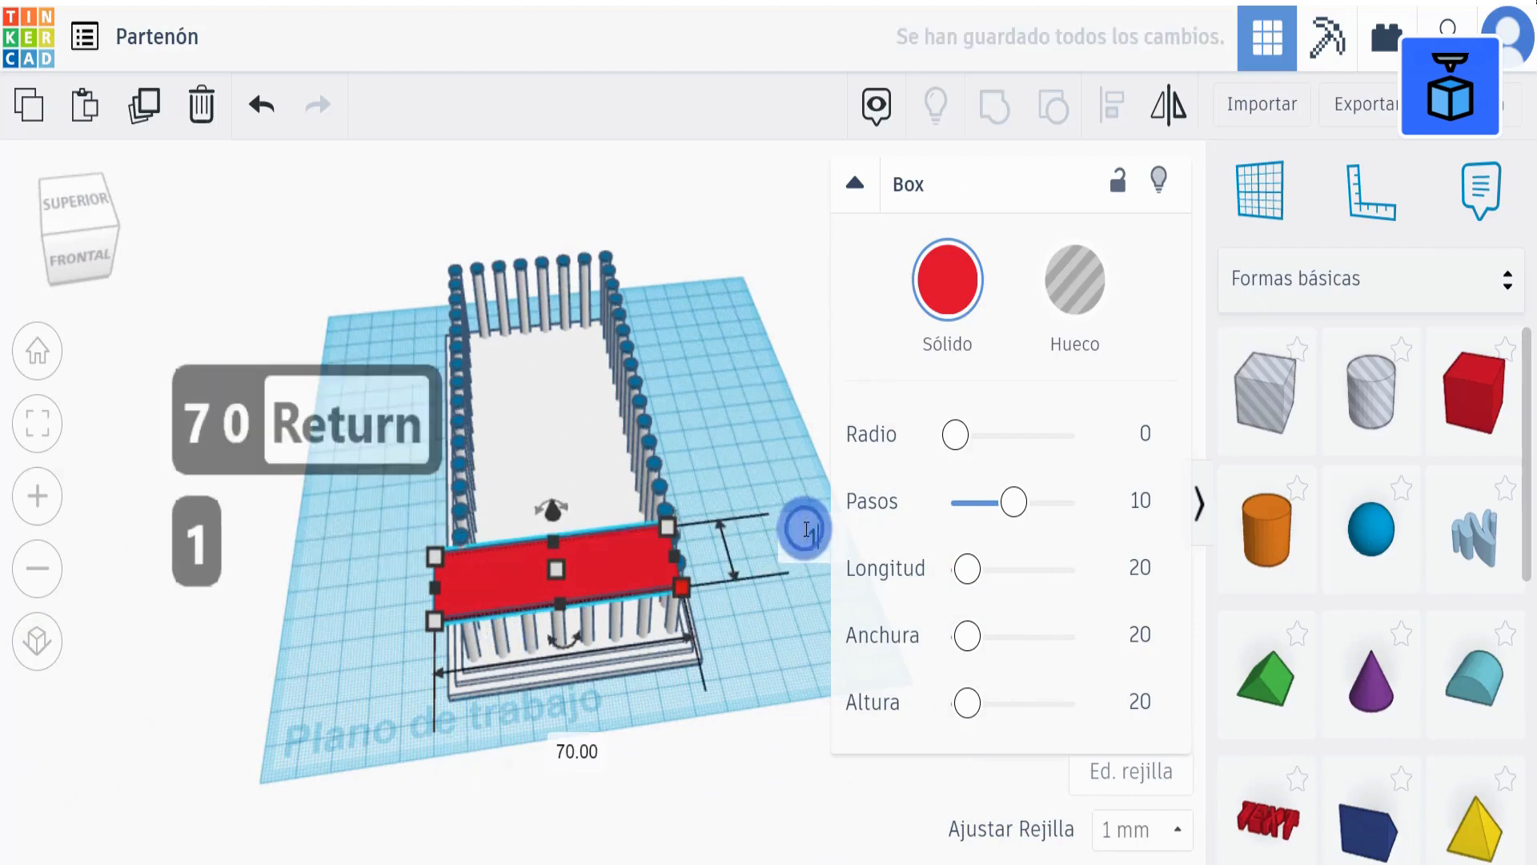
text(50)
key(Return)
Move the roof slab back over the columns and colour it white
scroll(707, 497, down, 2)
drag(646, 677, 611, 411)
click(975, 286)
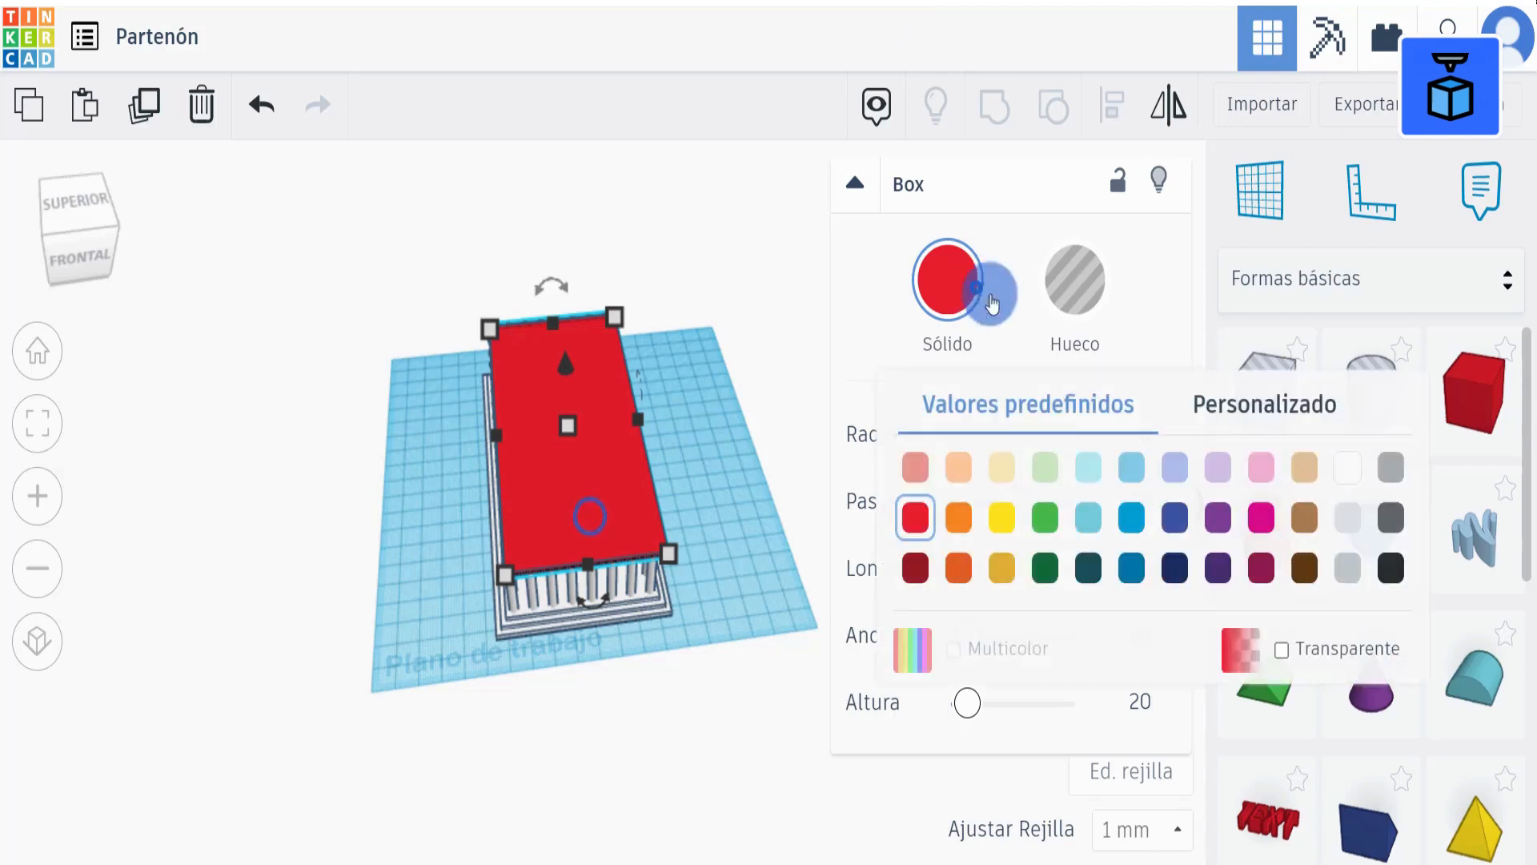
click(1351, 466)
click(738, 446)
Select the roof slab together with the stepped base and centre them along both width and length
drag(732, 384, 461, 535)
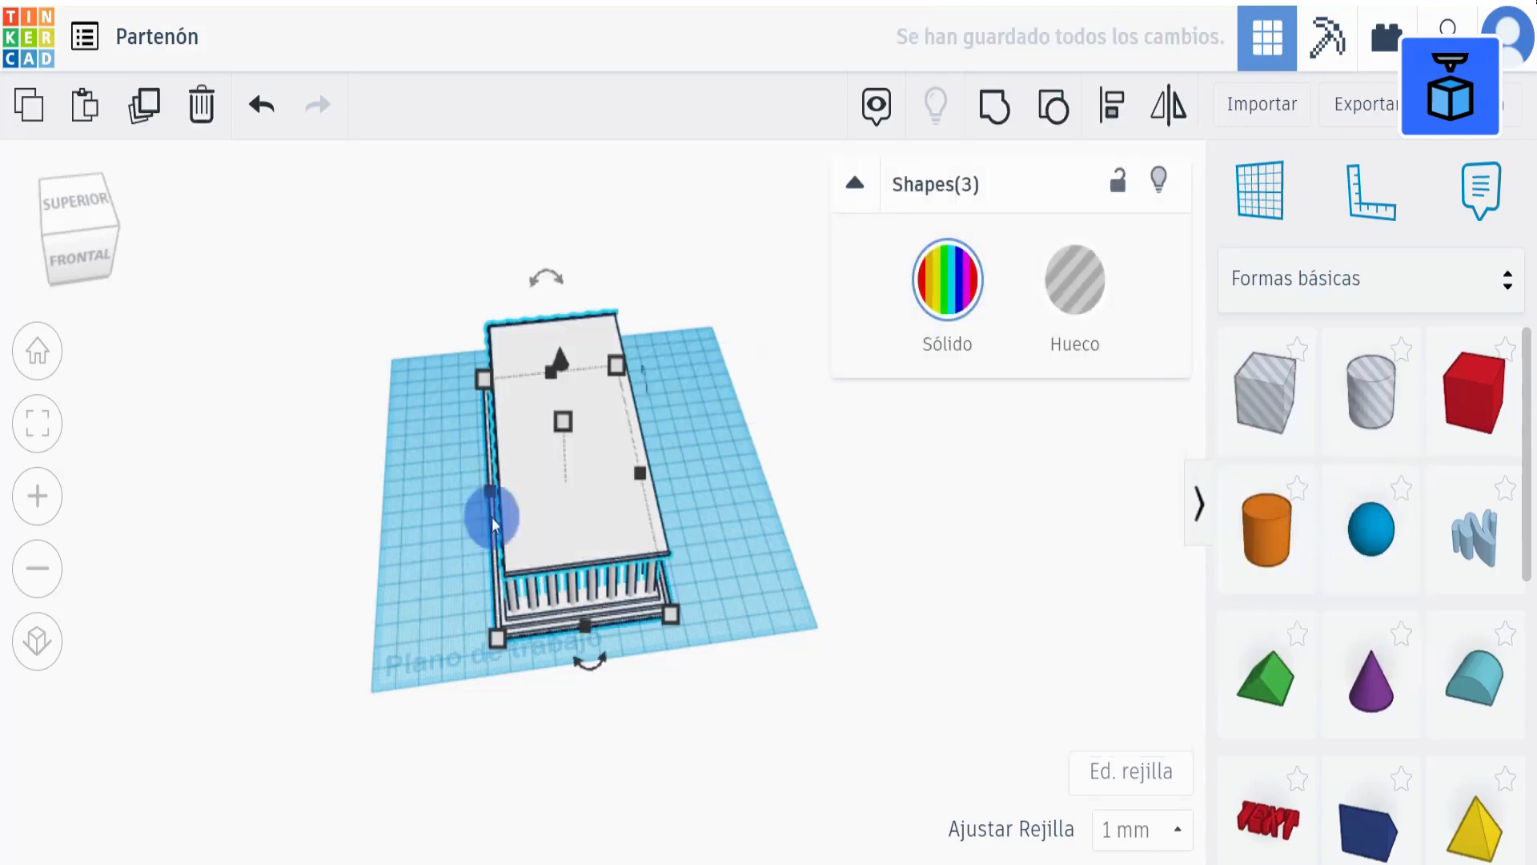
click(742, 377)
click(661, 456)
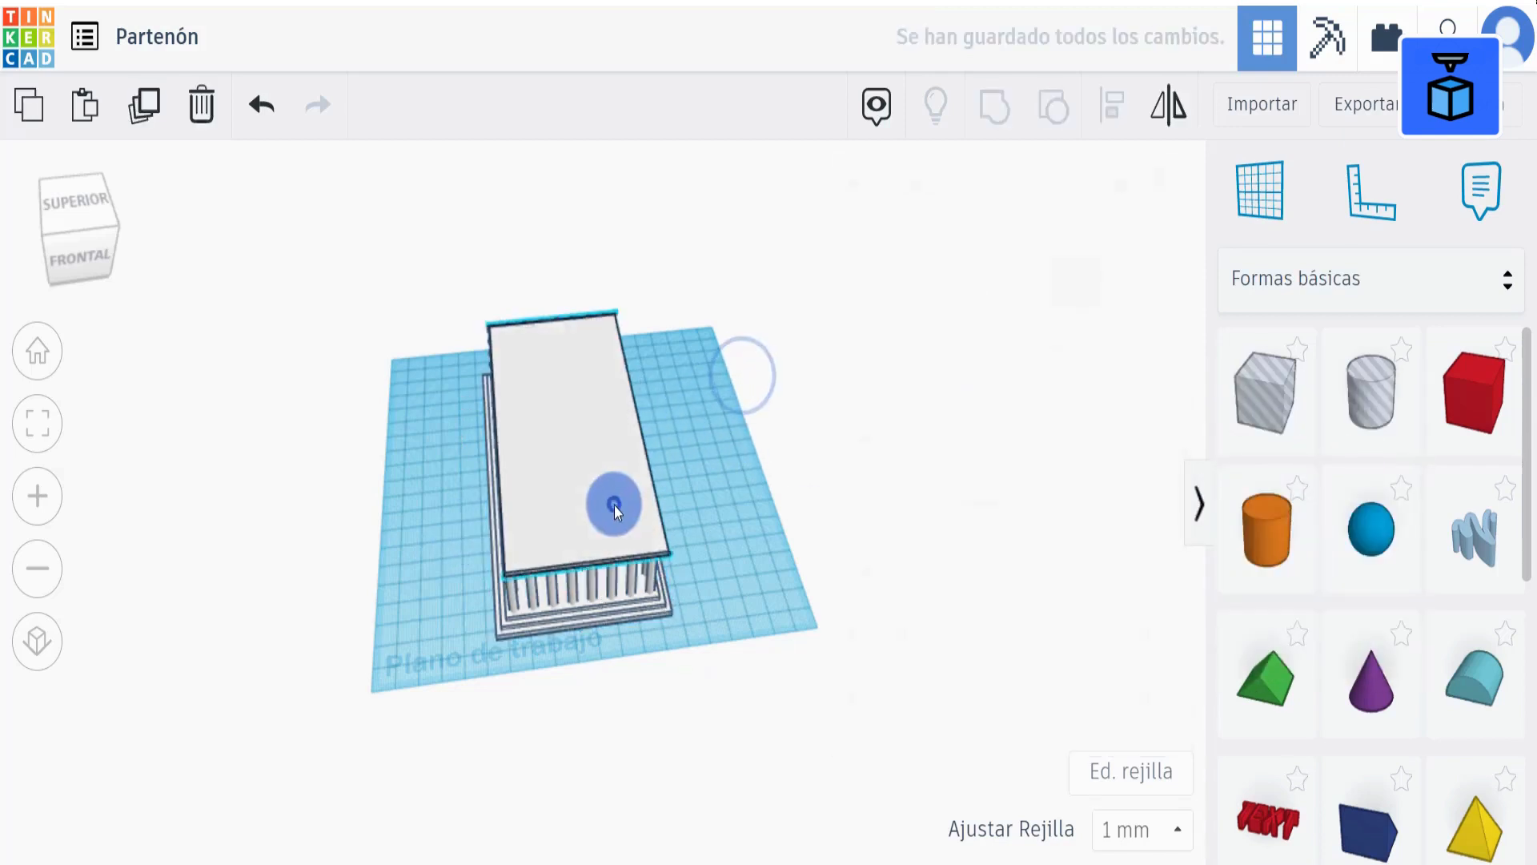
shift+click(554, 622)
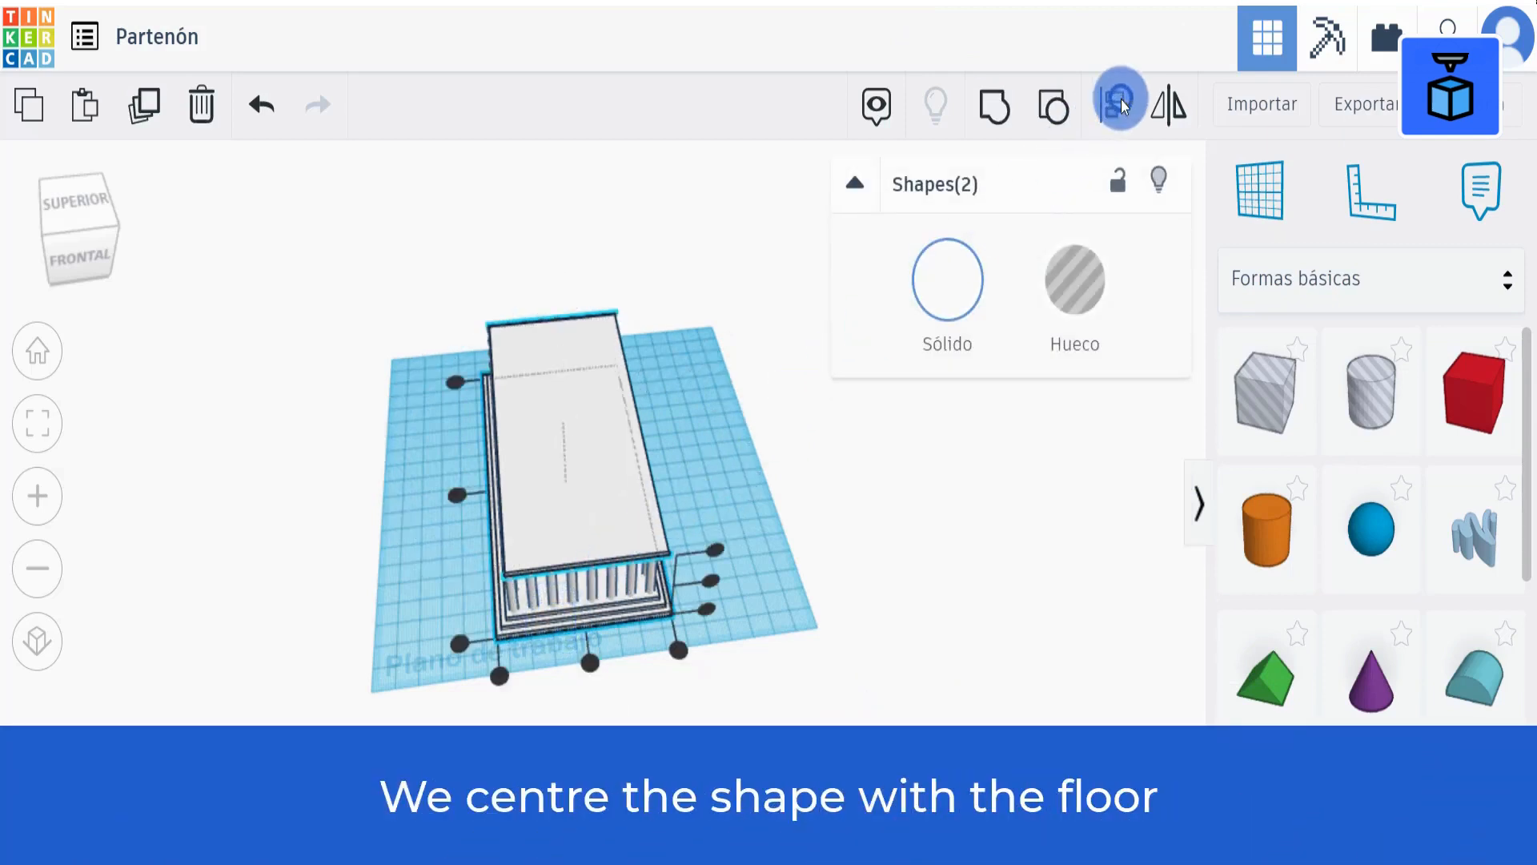
click(589, 662)
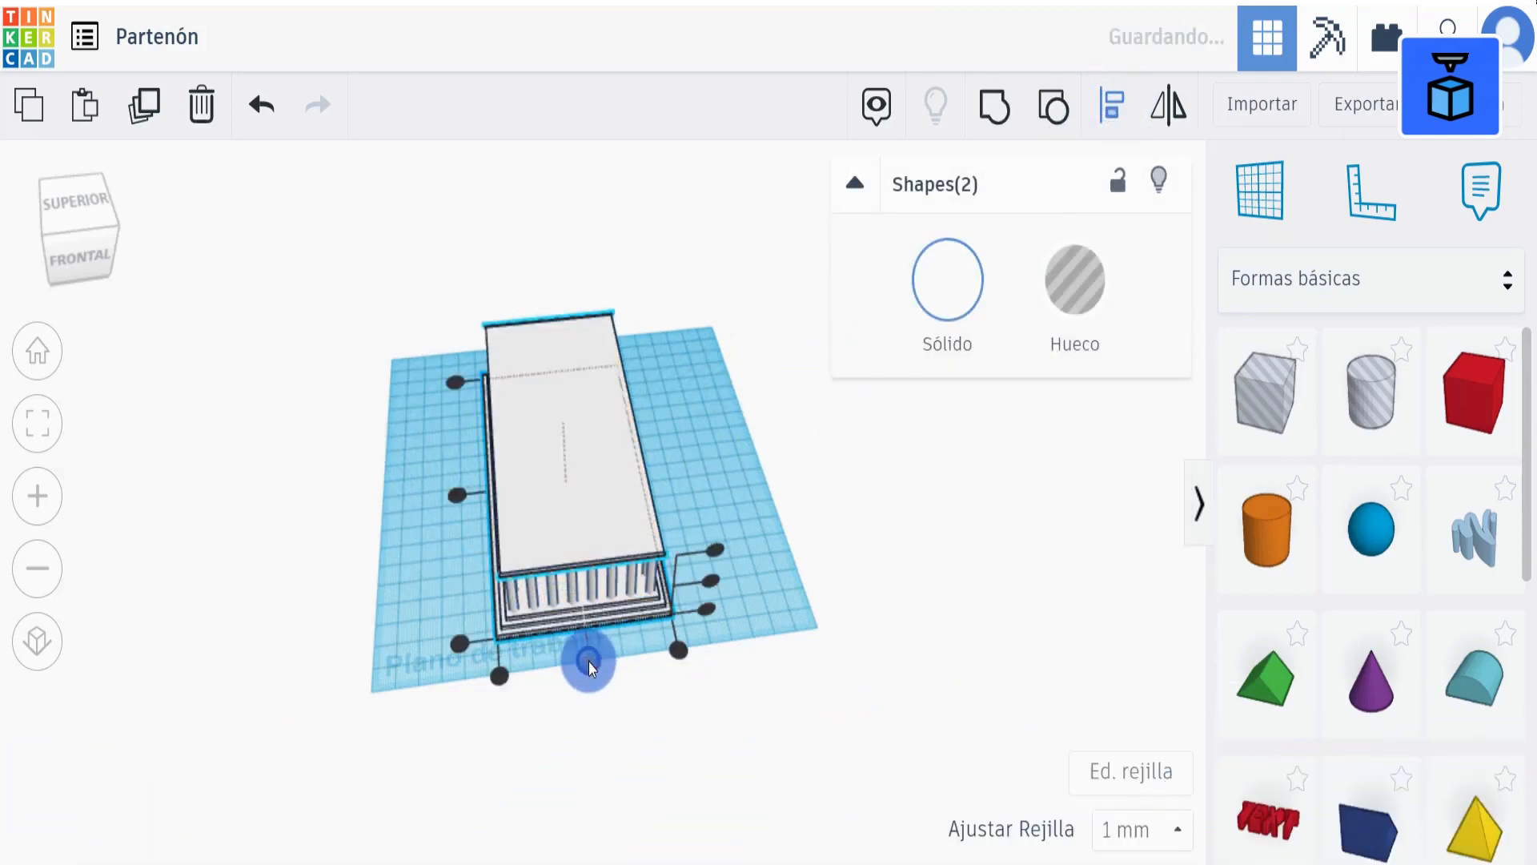
click(458, 492)
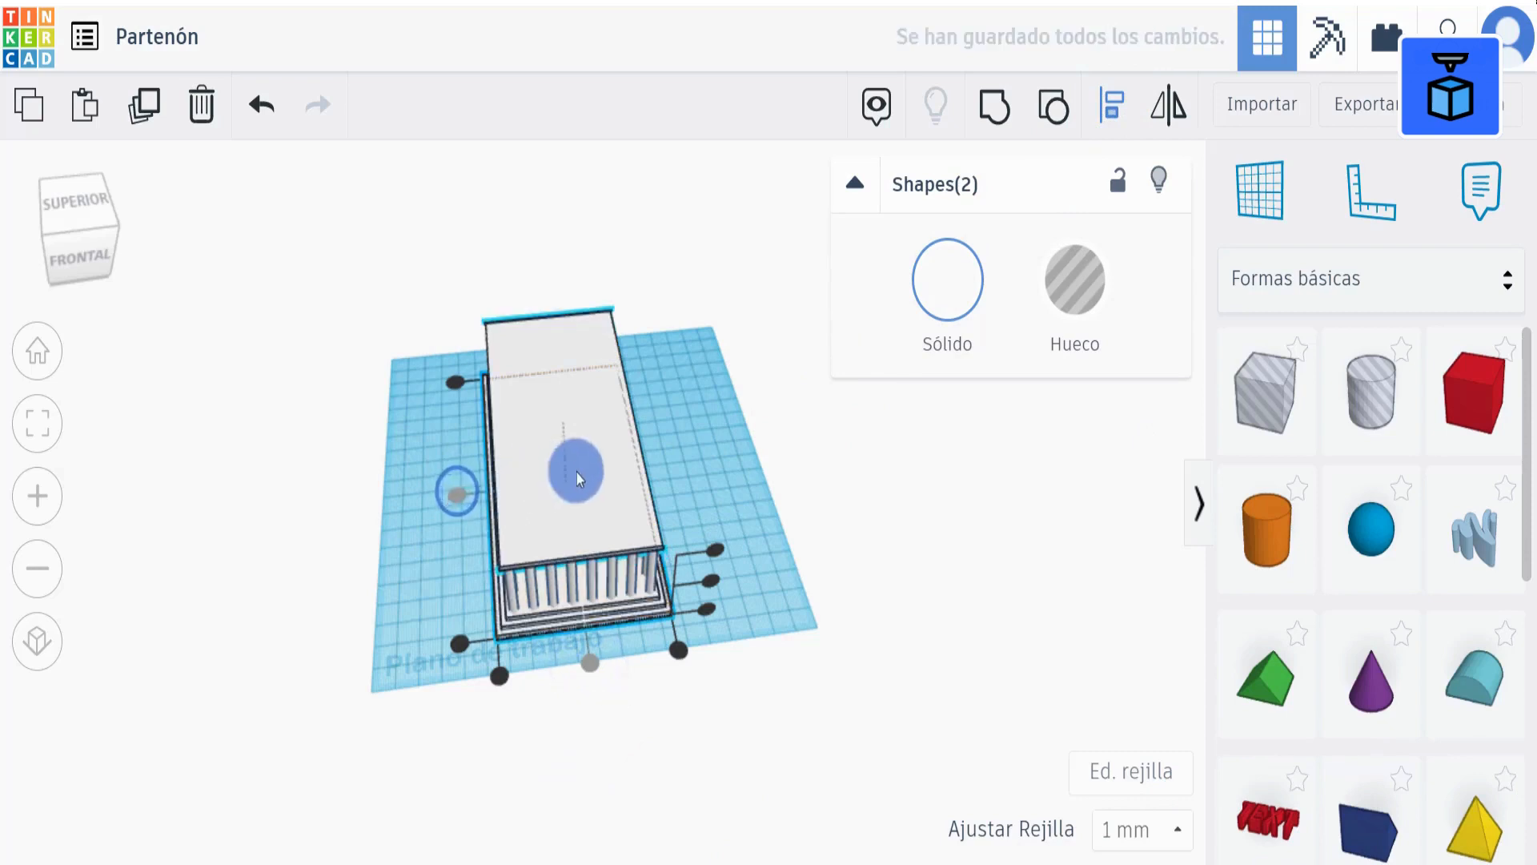
Duplicate the white roof slab and raise the copy 1 mm so it rests on the original
click(792, 435)
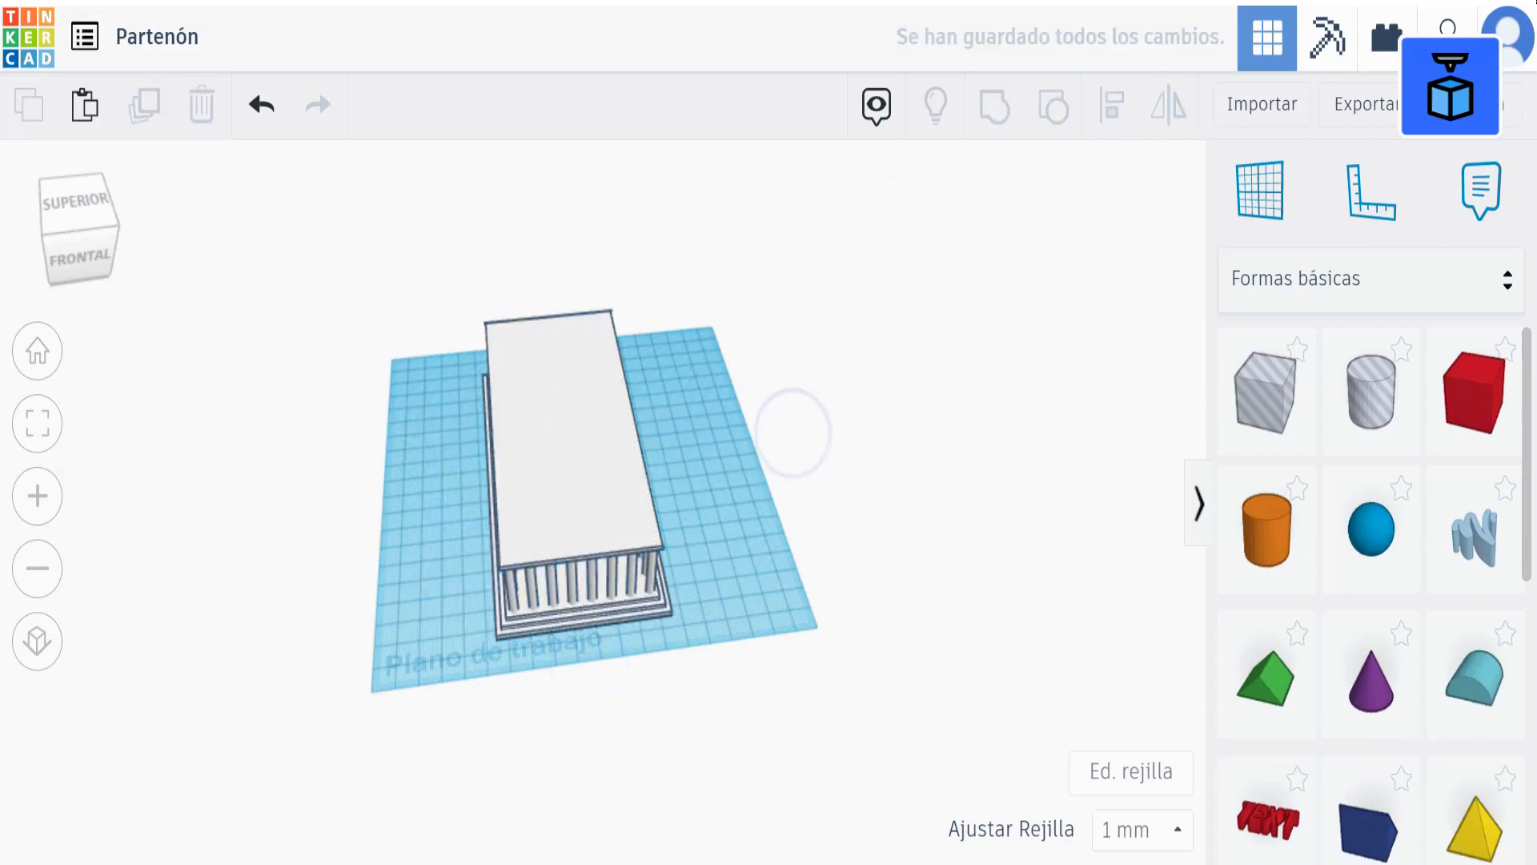
click(548, 506)
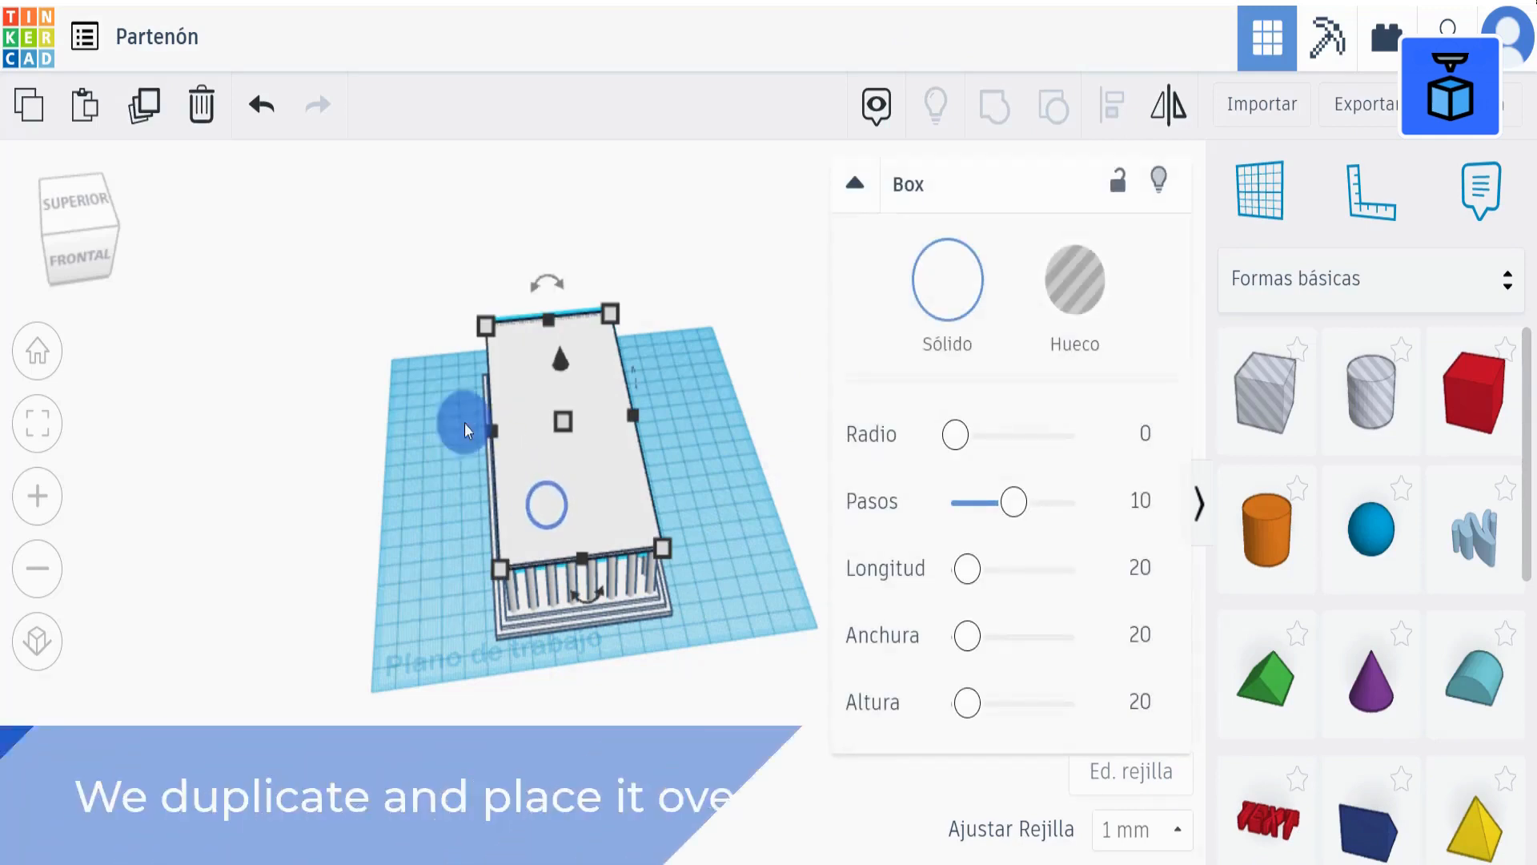
click(145, 105)
right_drag(389, 585, 392, 516)
scroll(521, 402, up, 5)
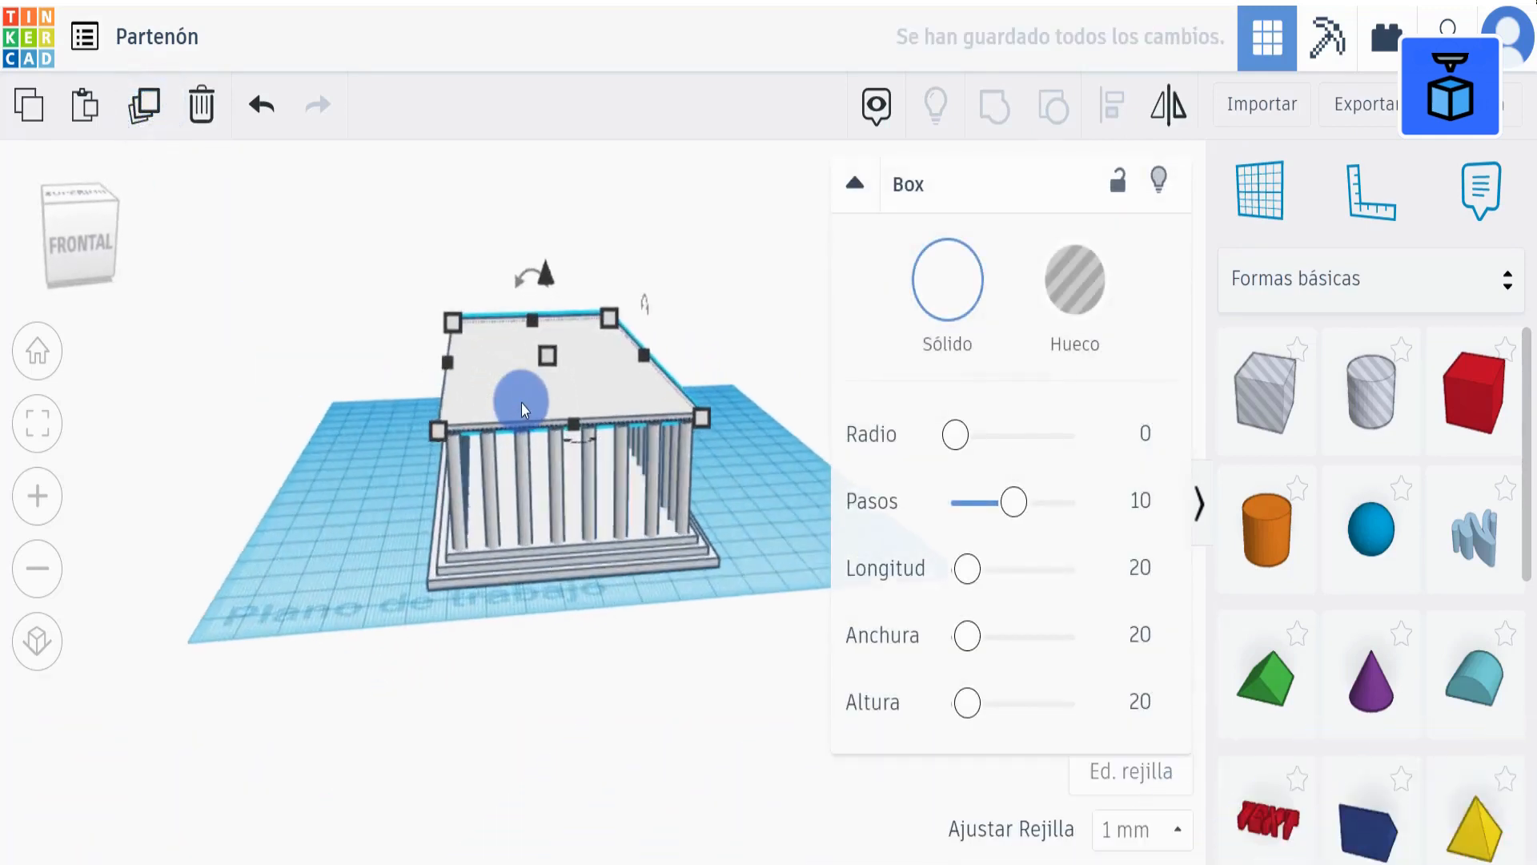
drag(532, 234, 533, 230)
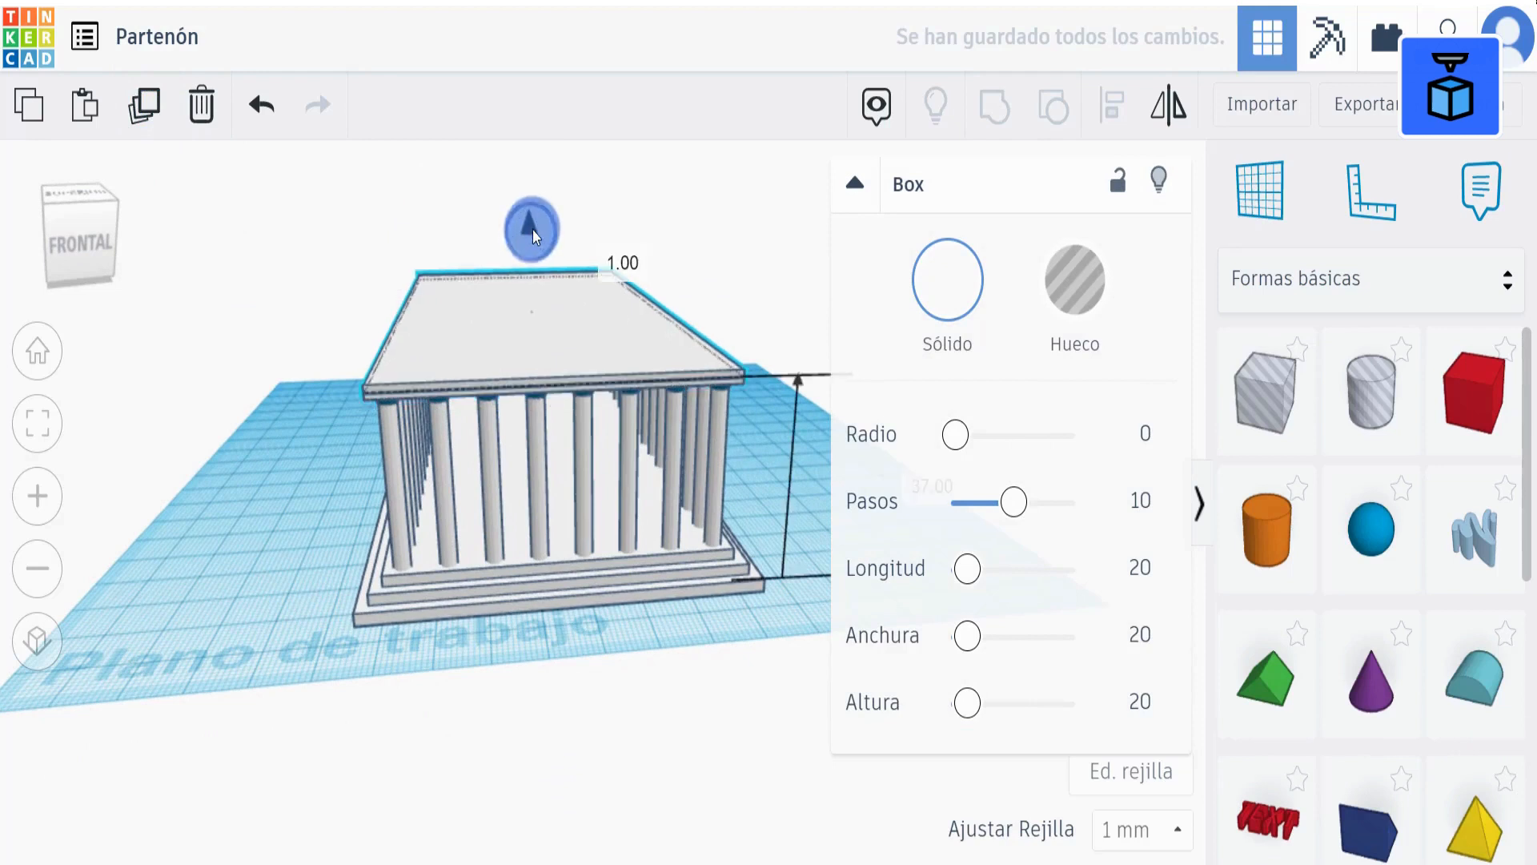
drag(531, 229, 531, 228)
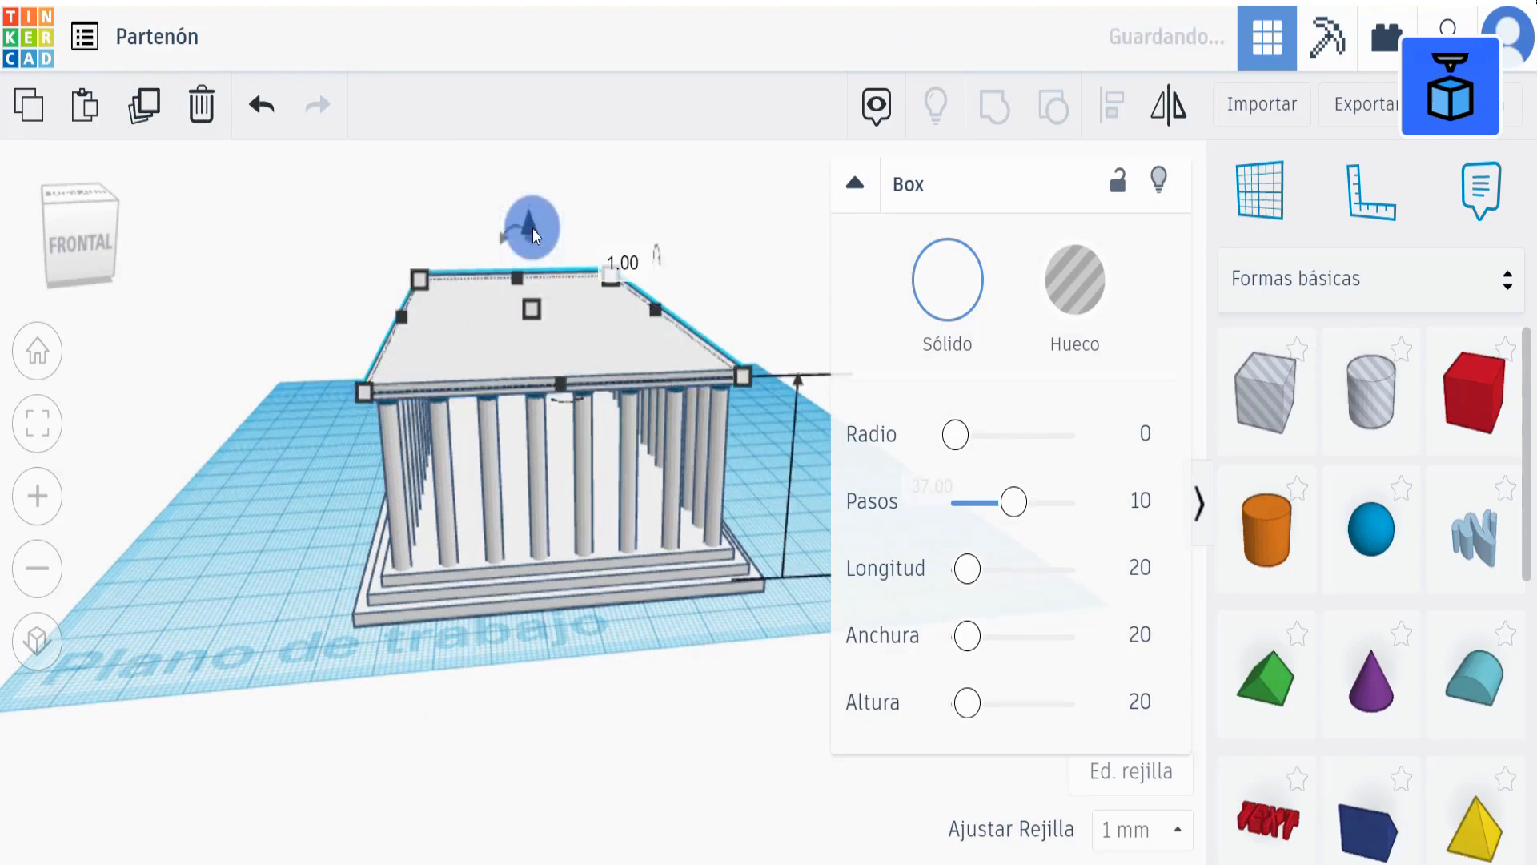
Set the duplicated upper slab's height to 4 mm and colour it dark blue
click(308, 541)
click(503, 357)
drag(525, 307, 560, 311)
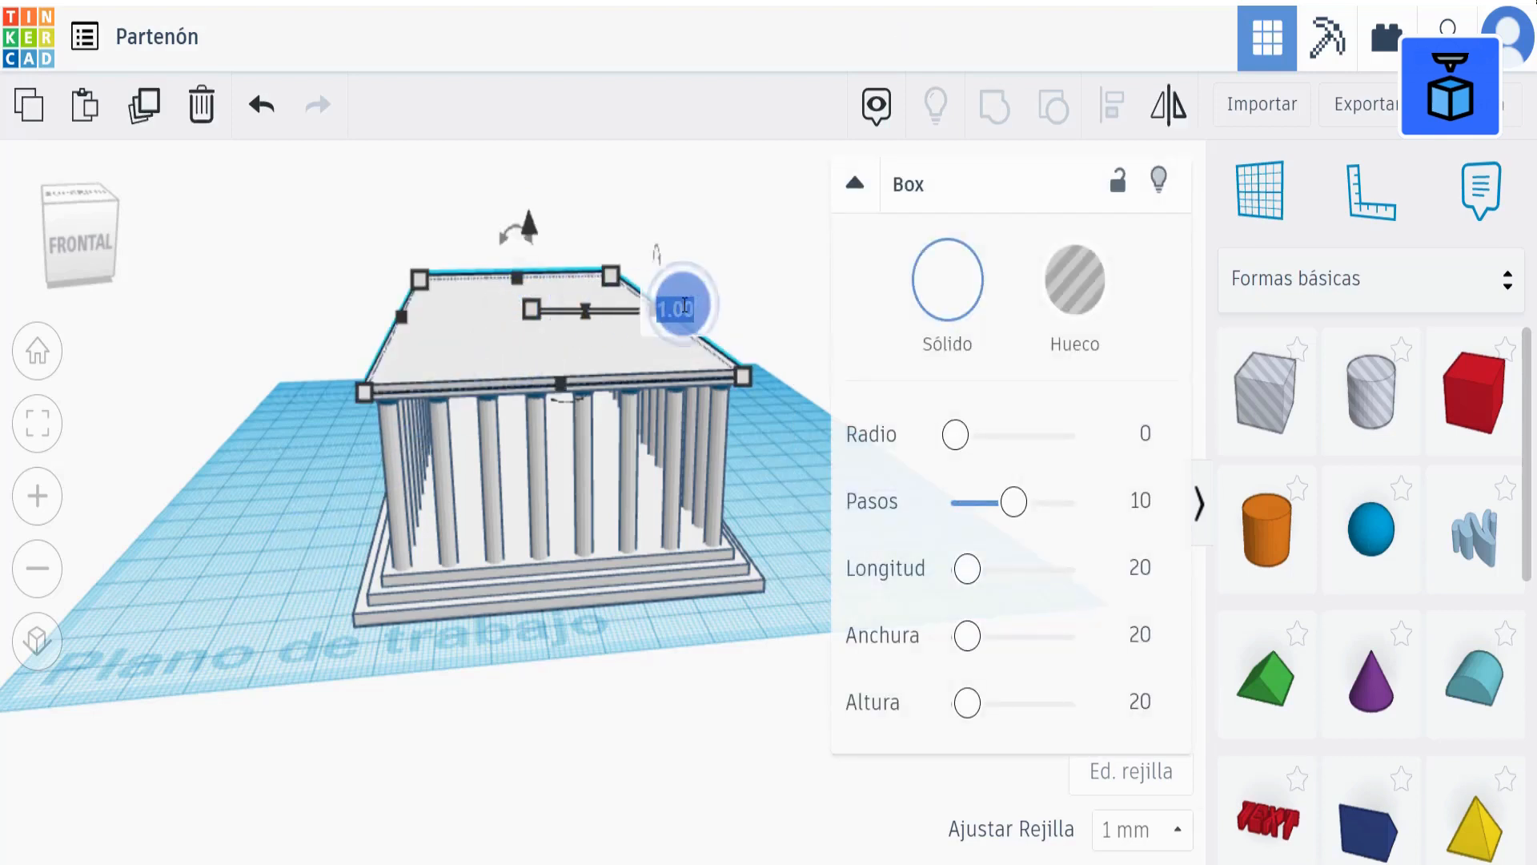
key(Return)
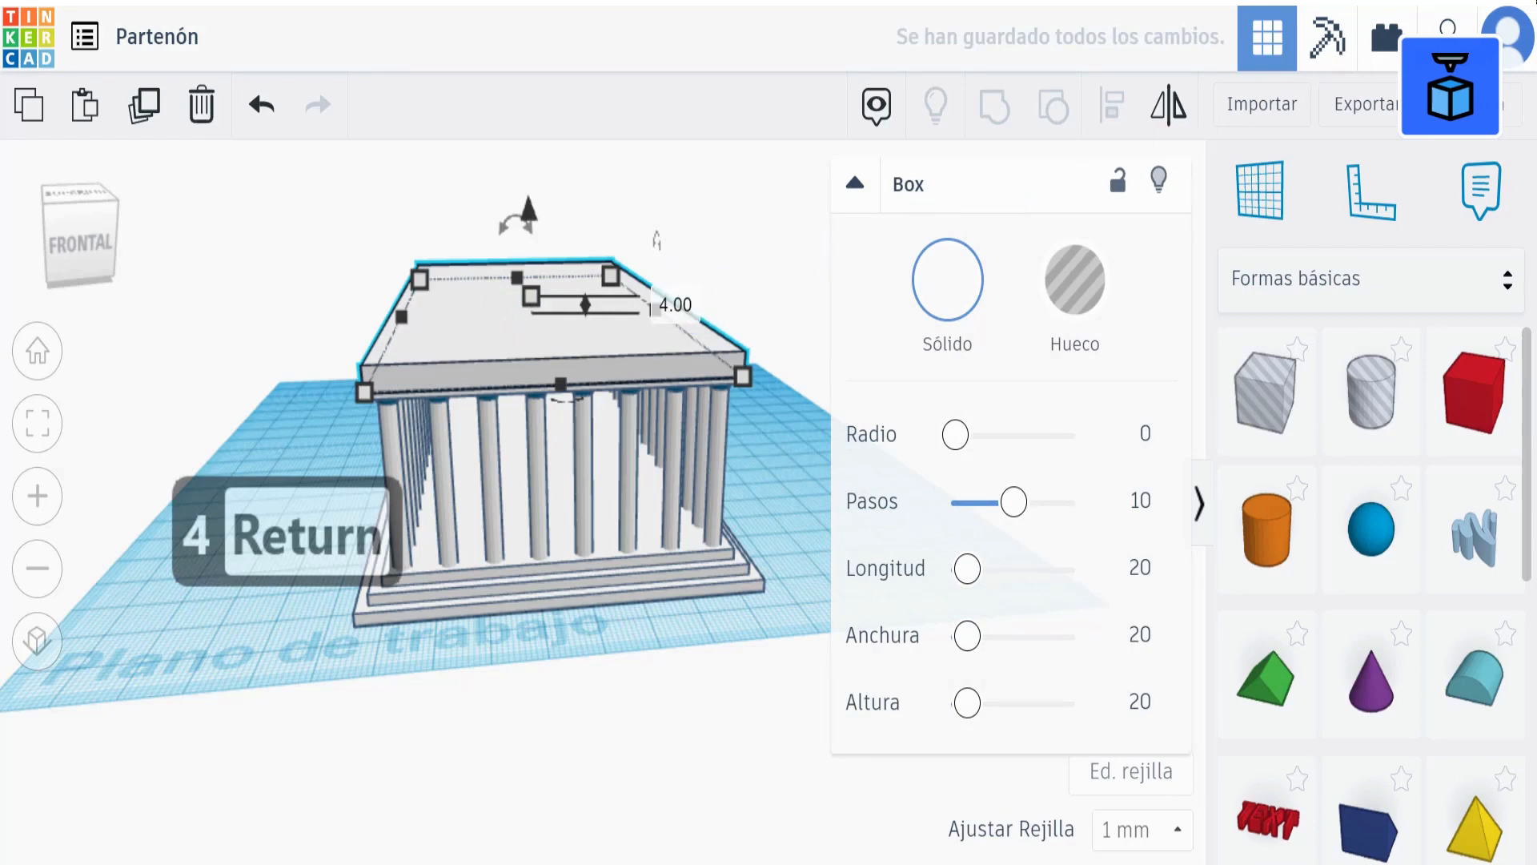
click(968, 279)
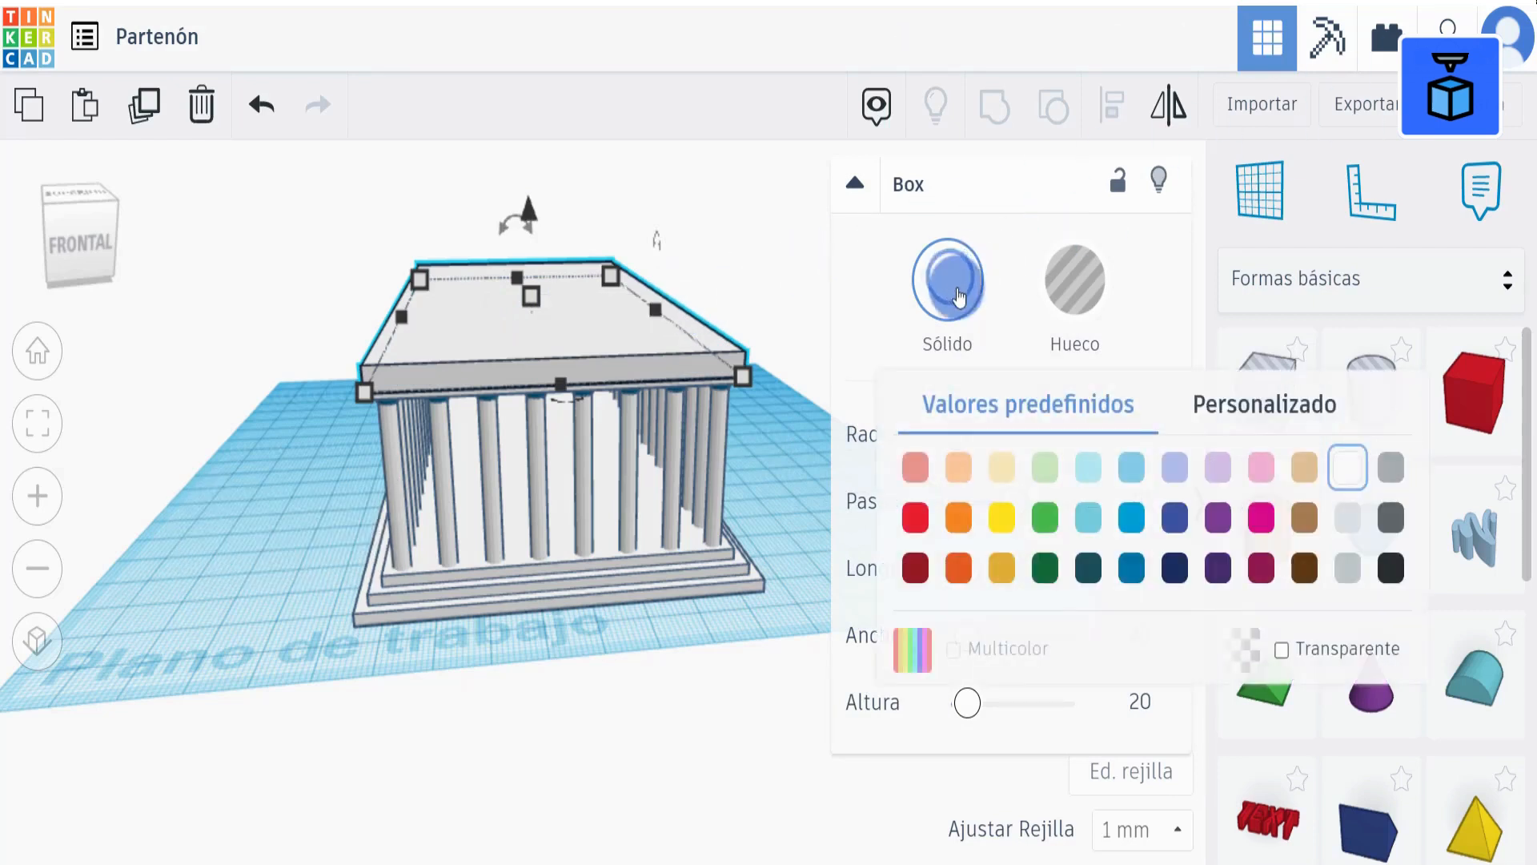
click(1131, 568)
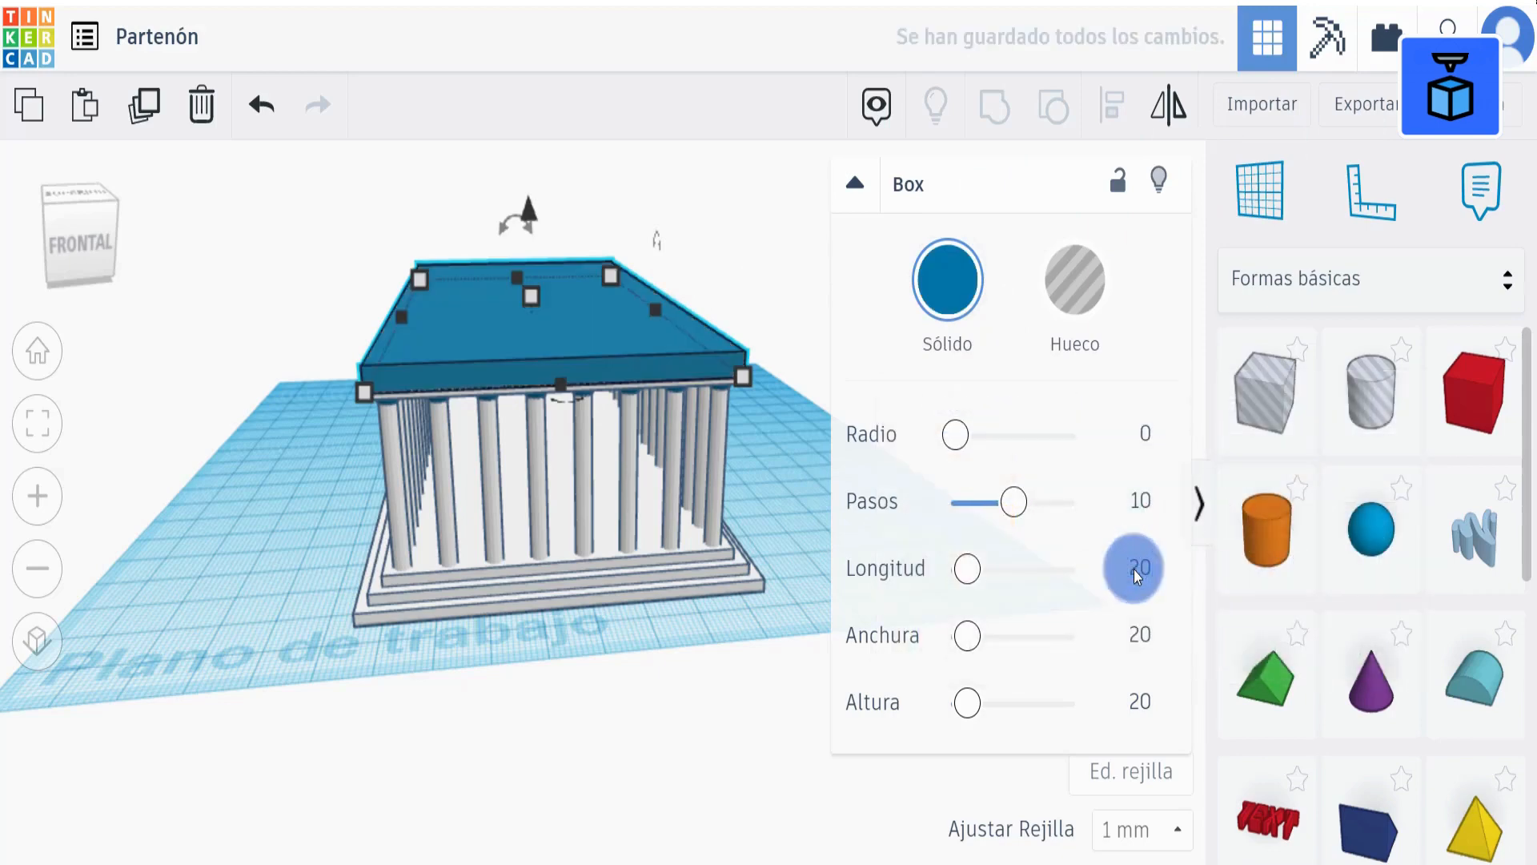
click(315, 472)
Put the workplane on top of the blue slab and place a Roof shape at the slab's back left corner
right_drag(316, 473, 870, 583)
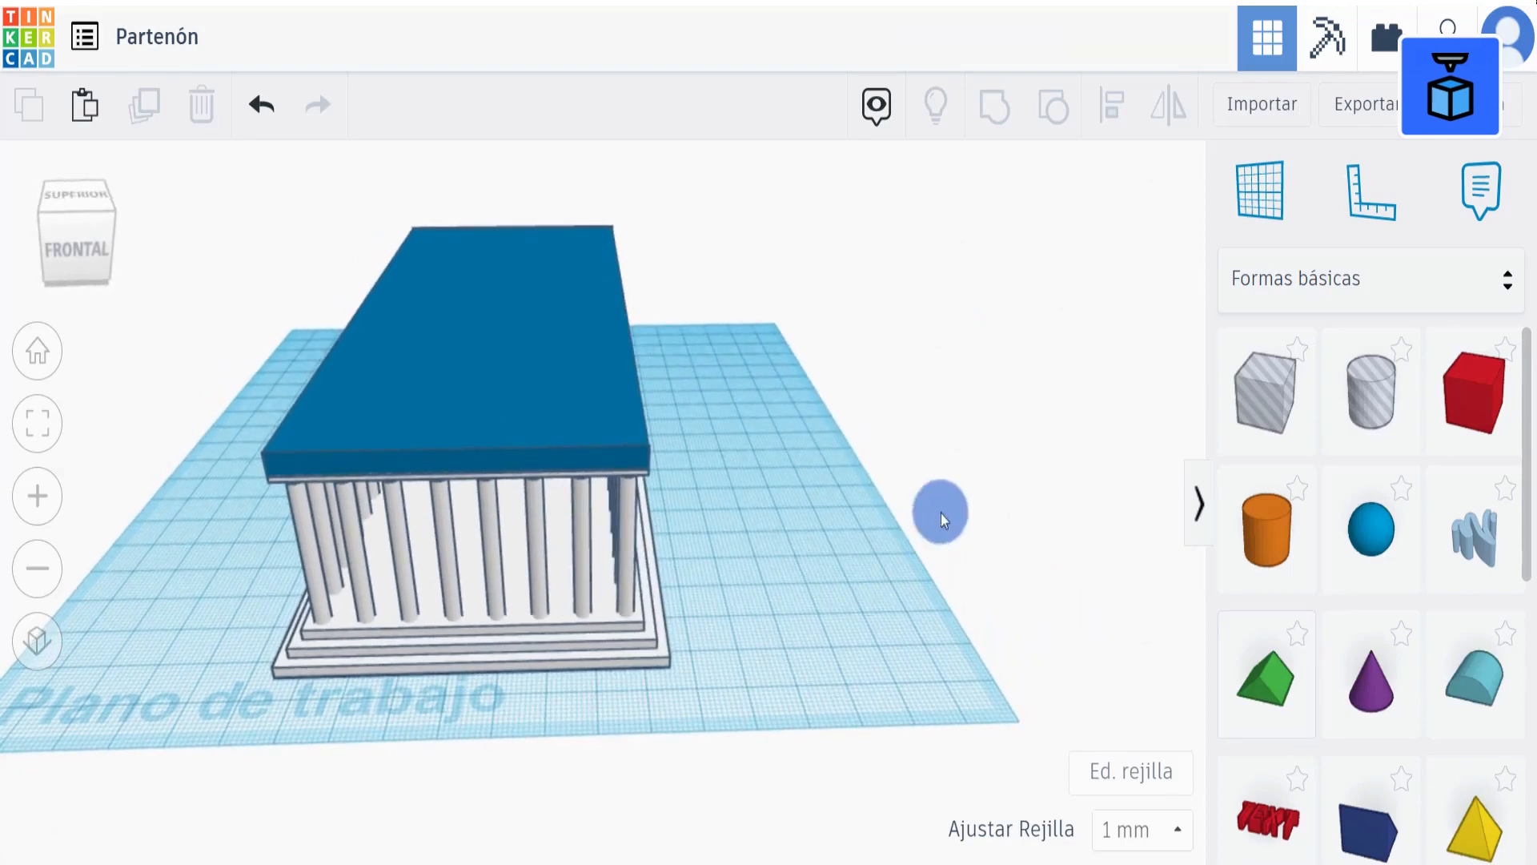
click(1263, 194)
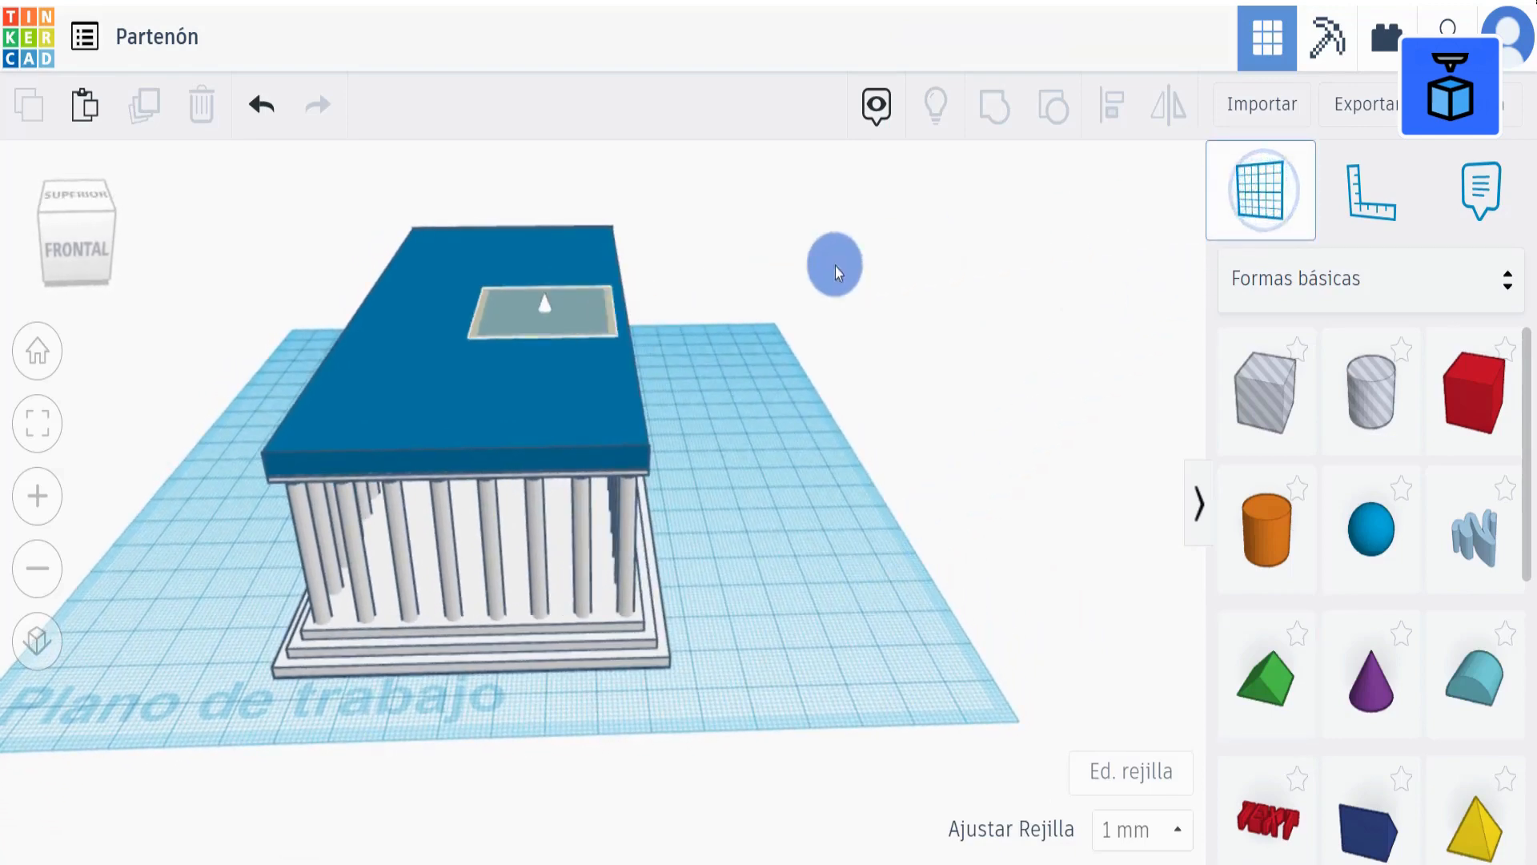
click(503, 322)
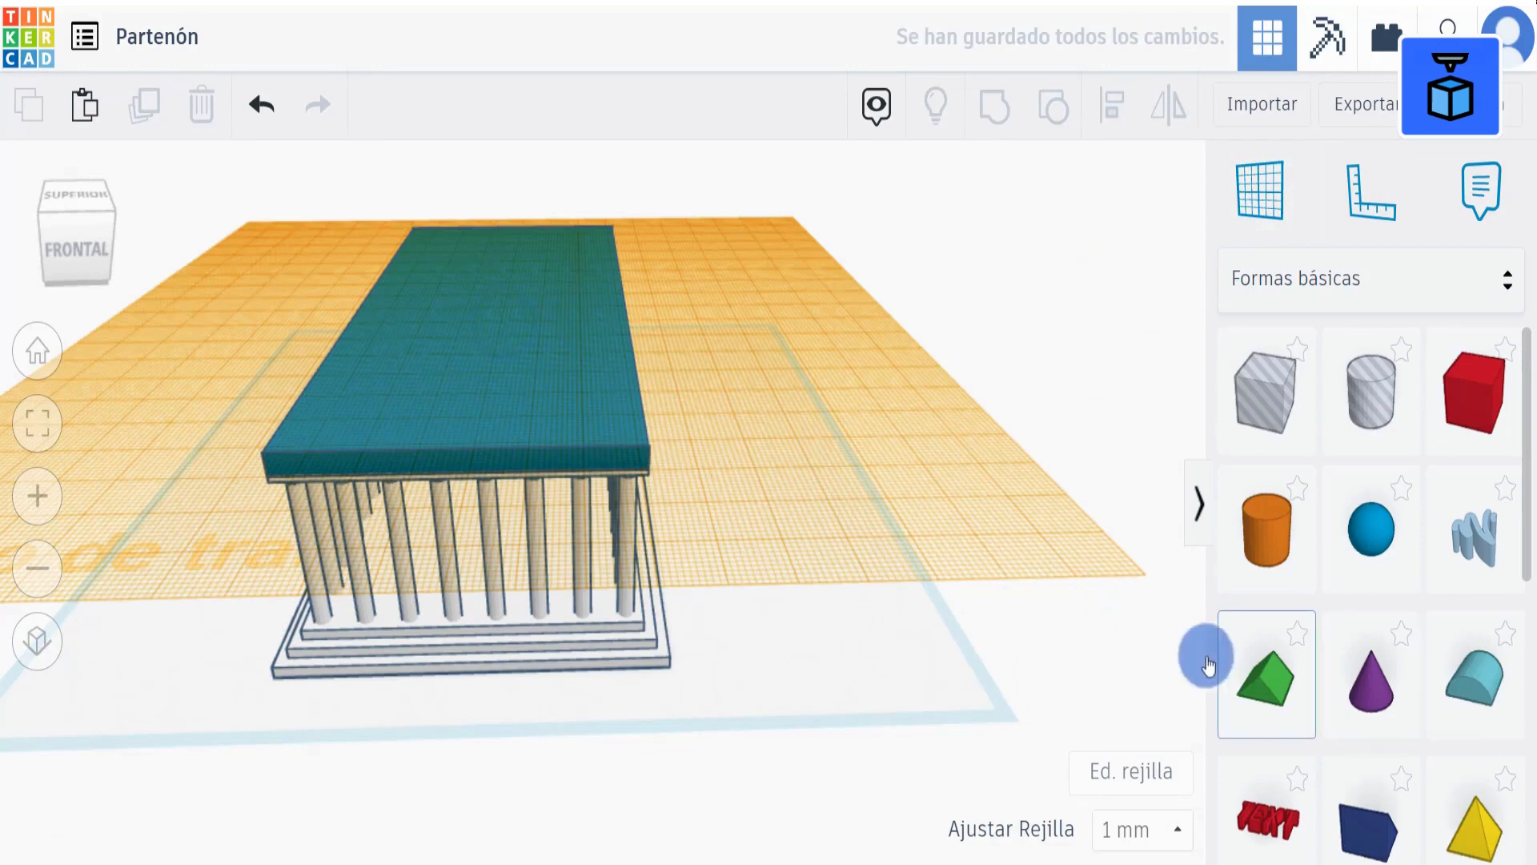
drag(1269, 692, 443, 244)
right_drag(443, 244, 615, 599)
drag(497, 426, 484, 381)
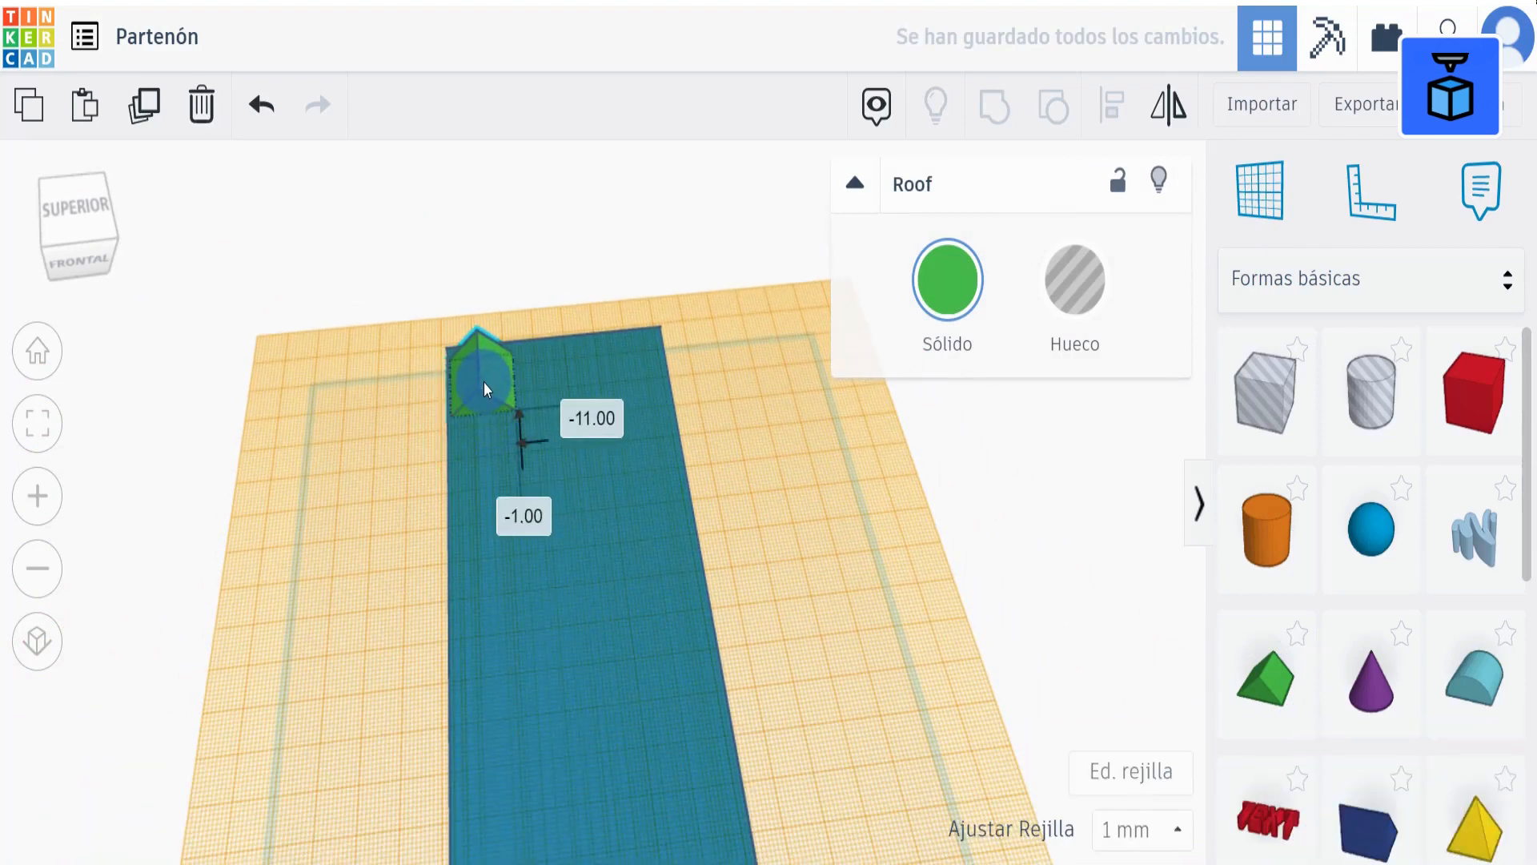
Return the workplane to the original base grid
click(814, 483)
click(1269, 207)
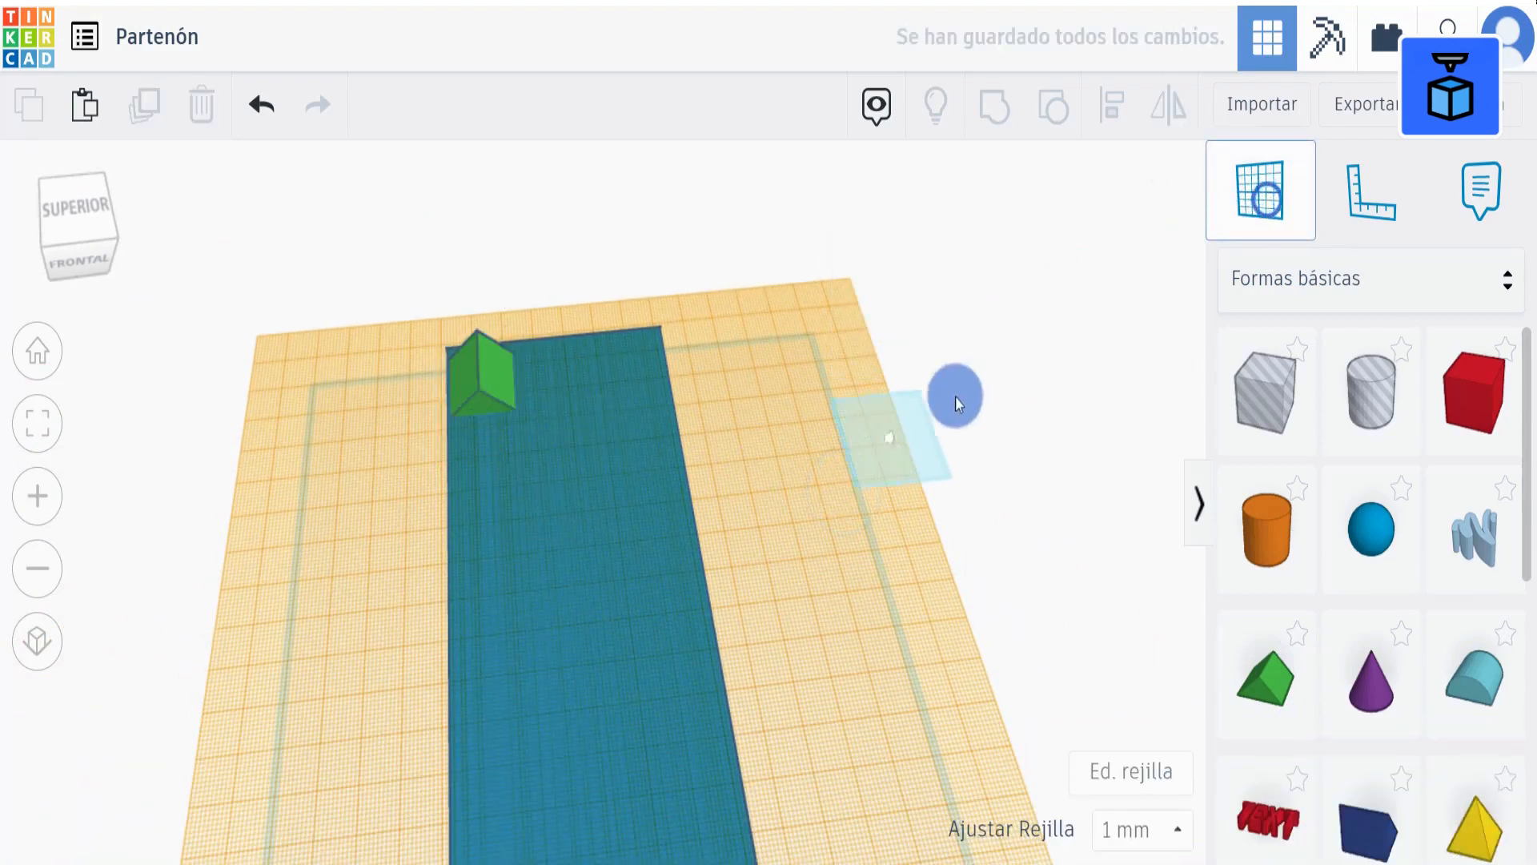
click(955, 396)
click(841, 468)
click(895, 439)
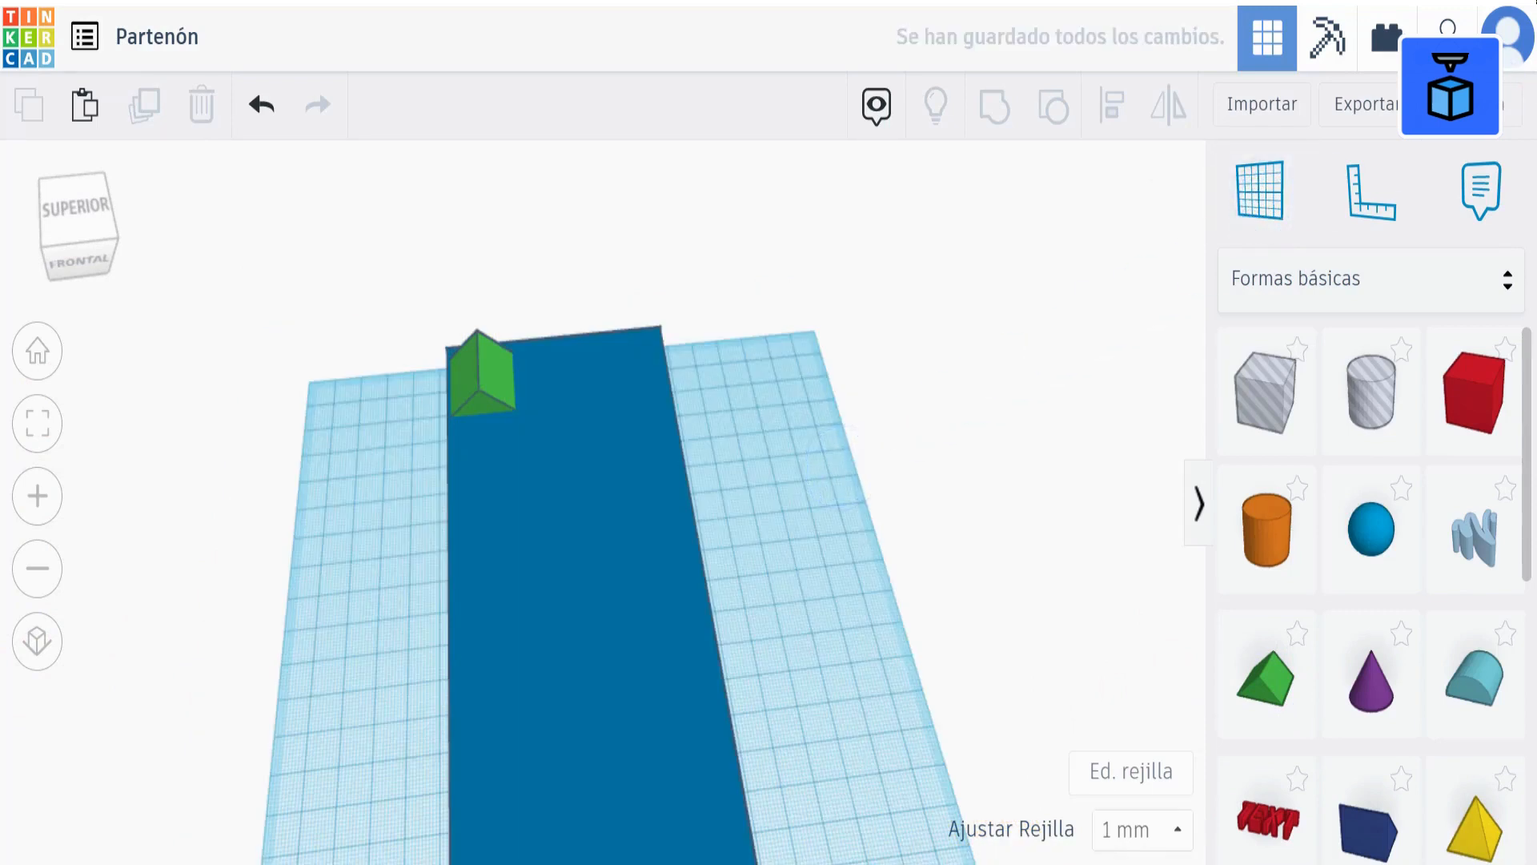
Resize the roof shape on the blue slab to 75 mm wide and 155 mm long
click(476, 378)
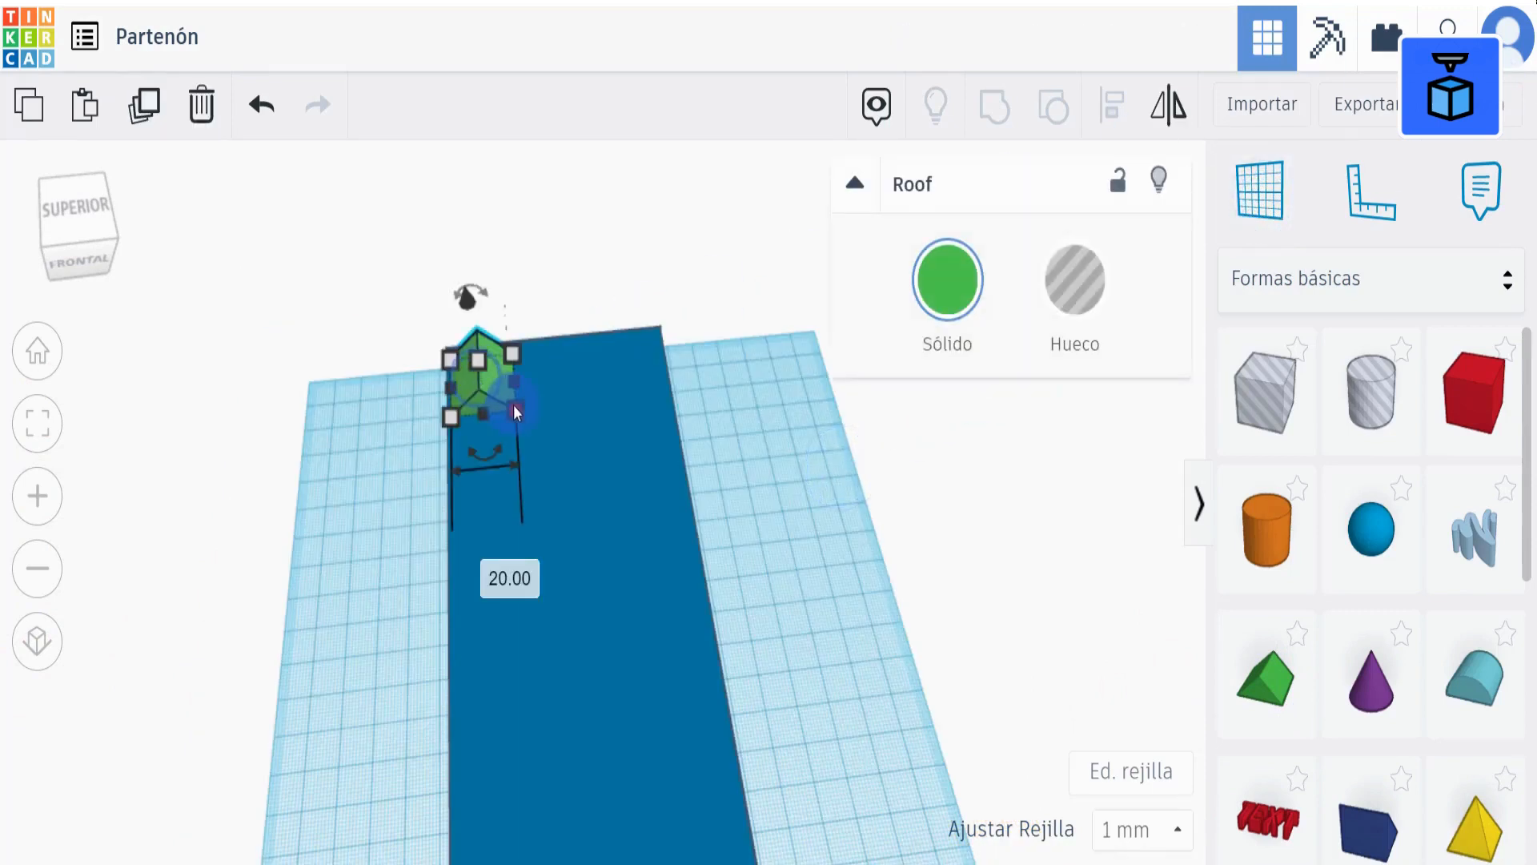
click(485, 569)
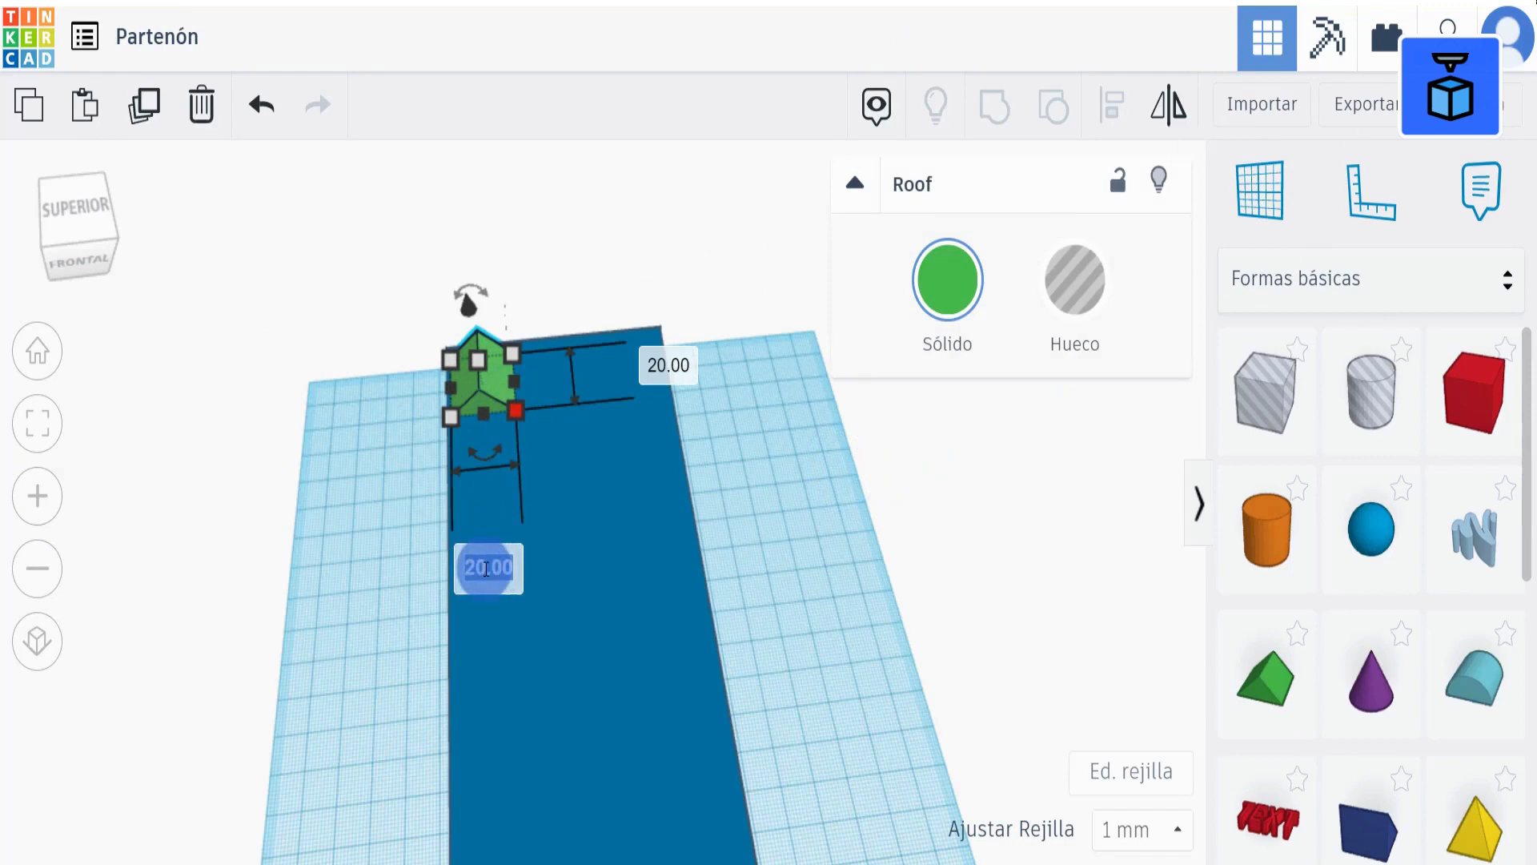
text(75)
key(Return)
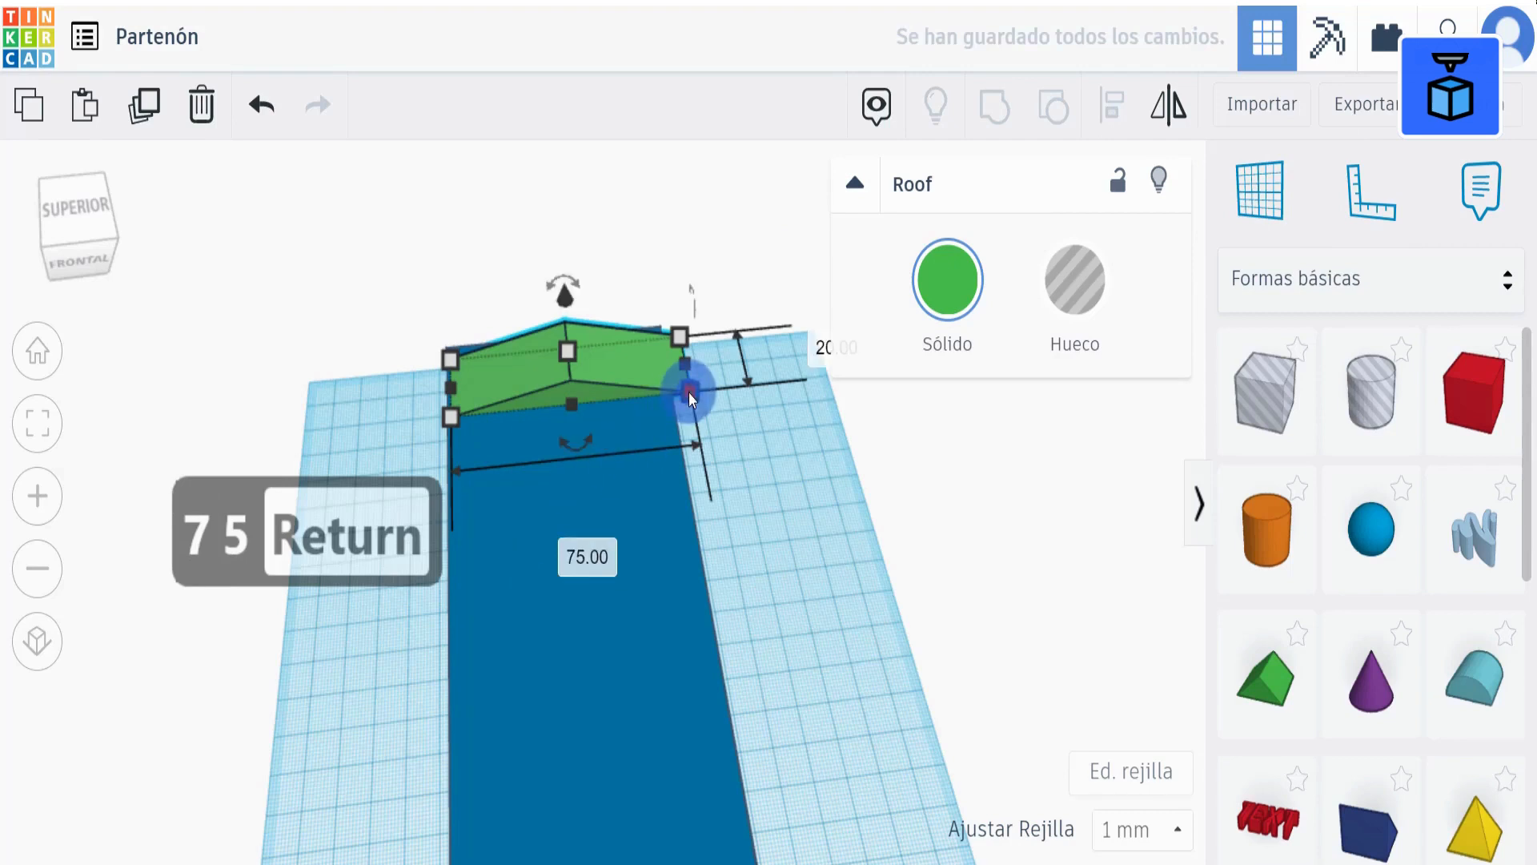
click(817, 352)
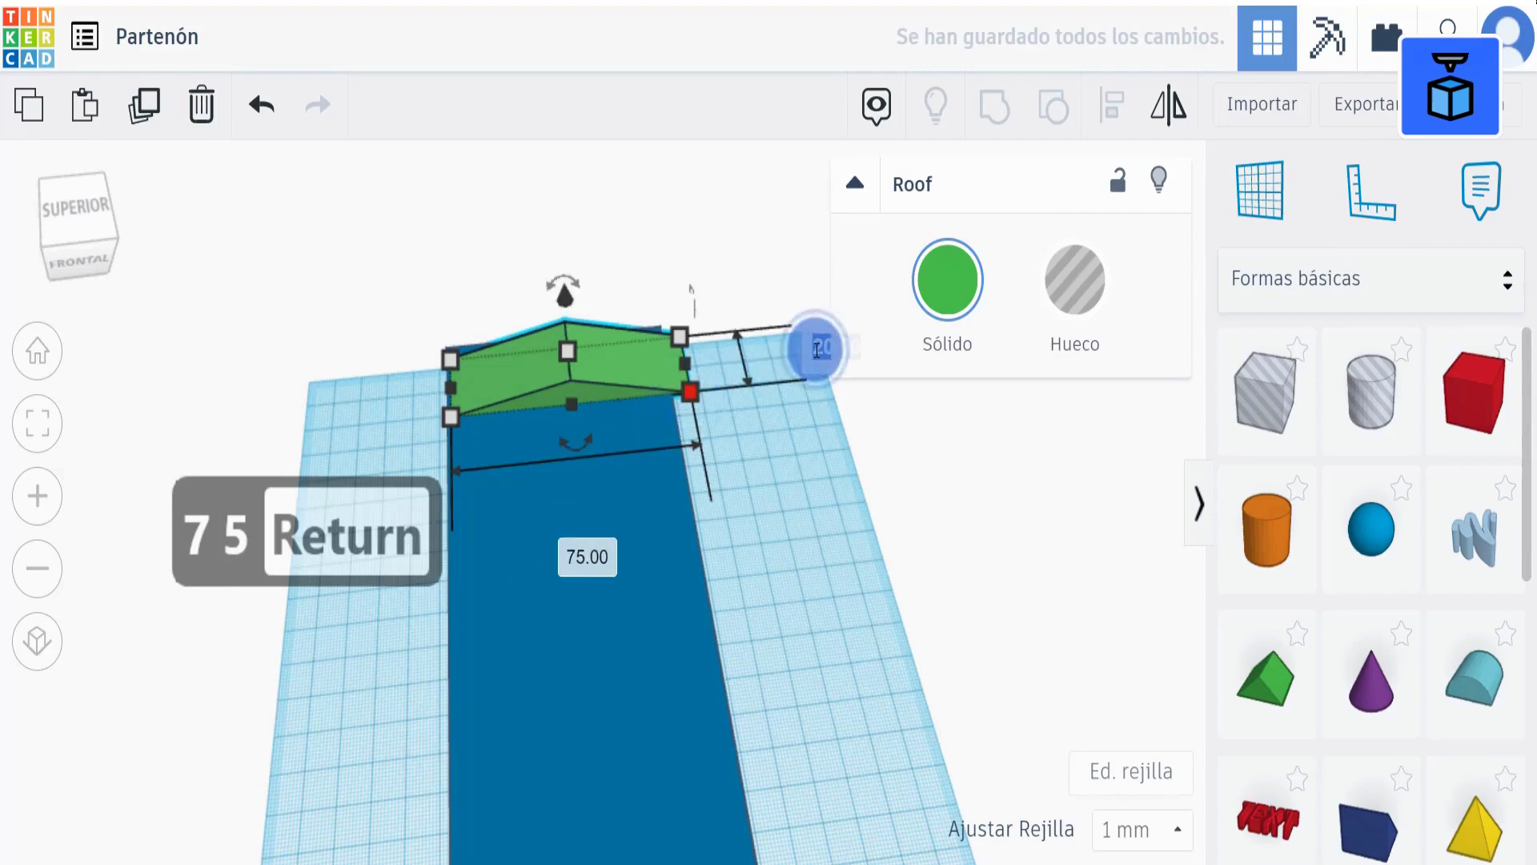
text(1)
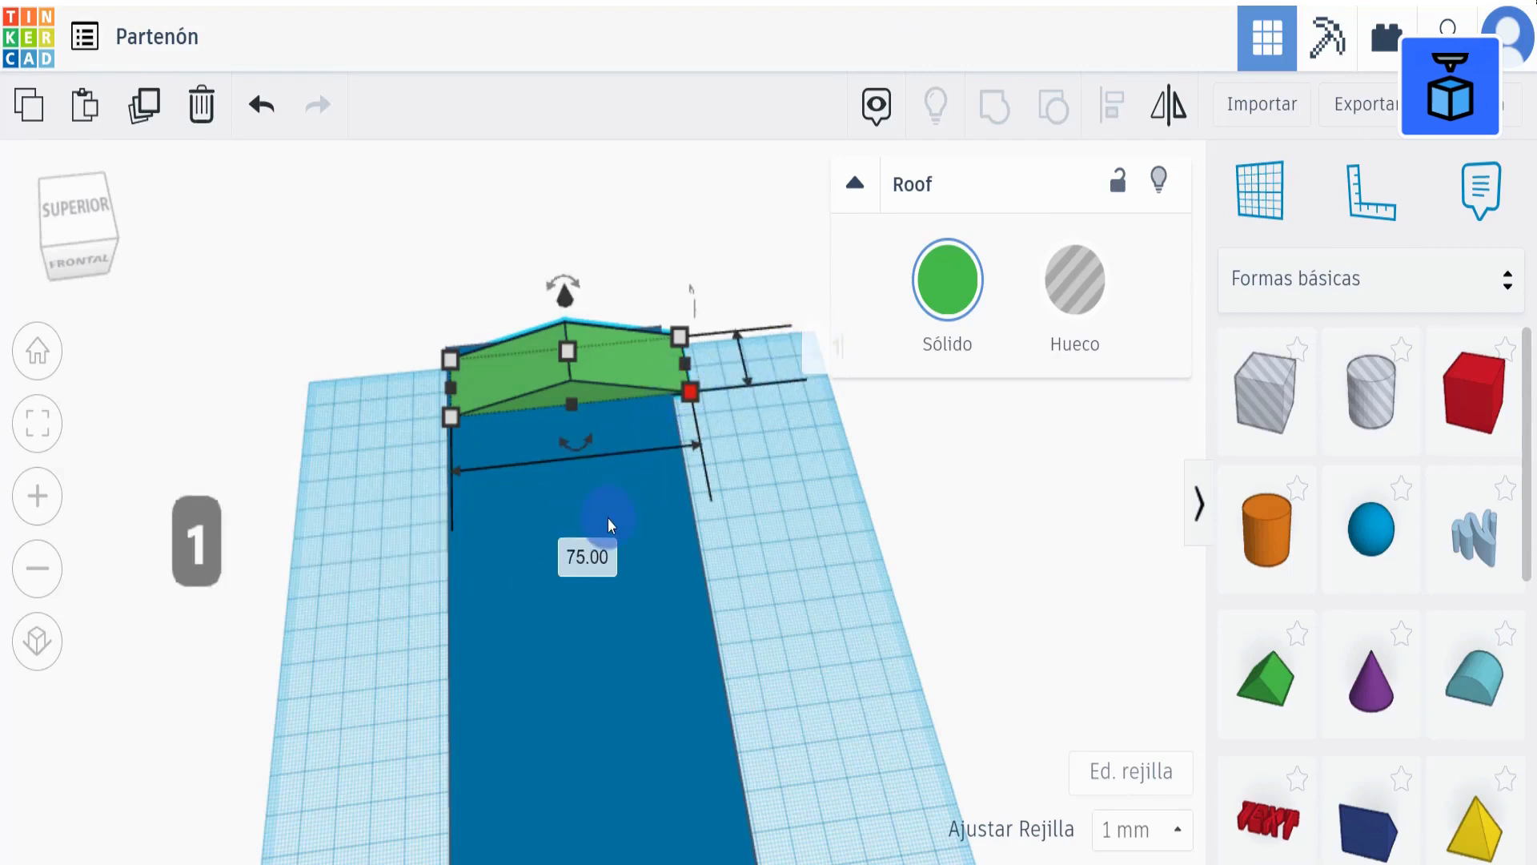
text(55)
key(Return)
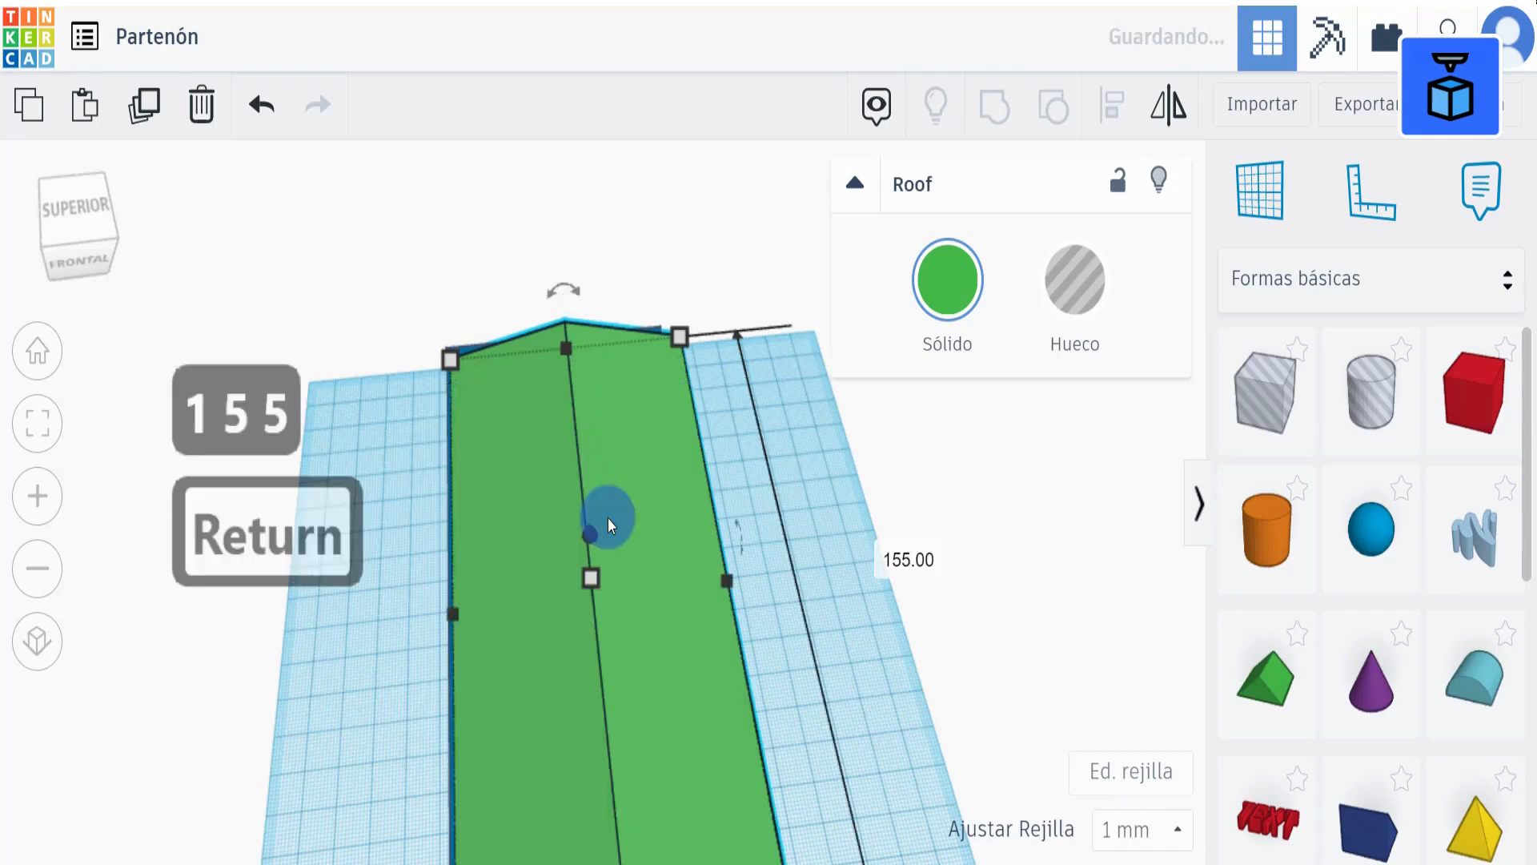
Colour the gabled roof white
right_drag(972, 683, 930, 607)
scroll(929, 605, down, 5)
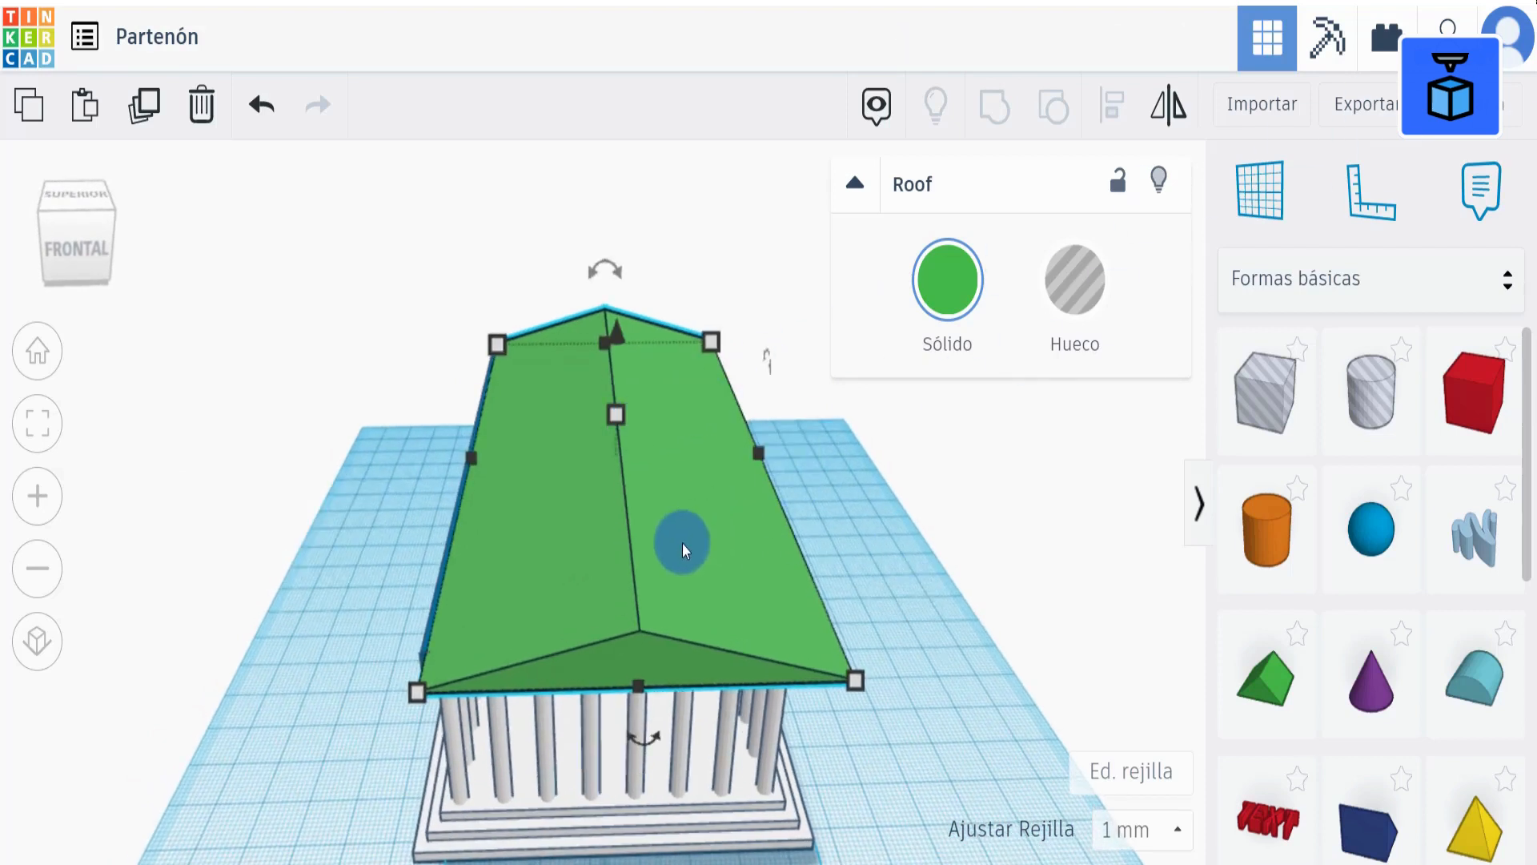
click(947, 288)
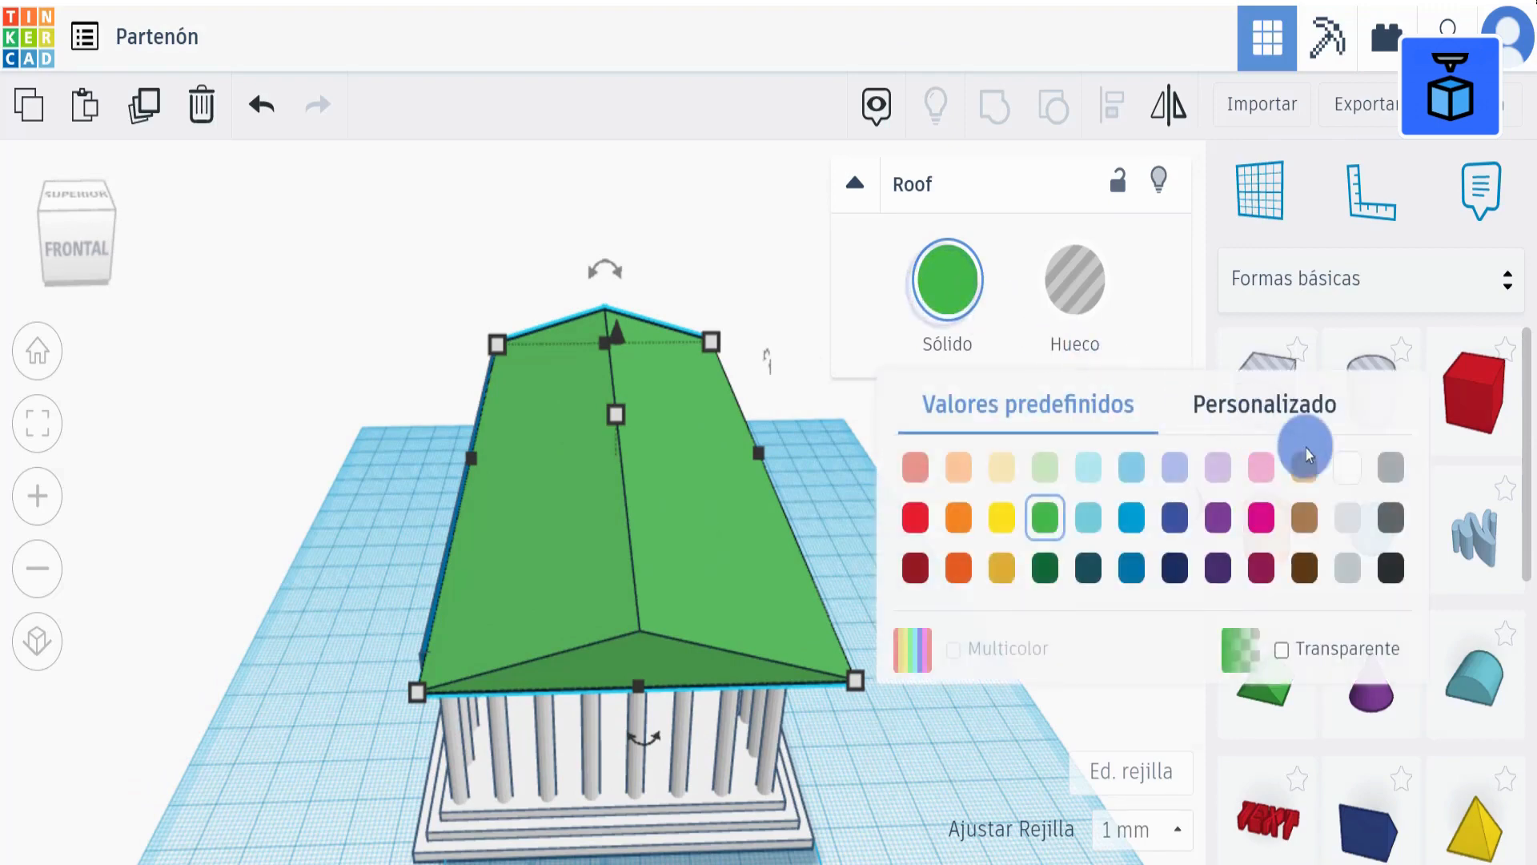
click(1350, 466)
click(968, 615)
Shift the white roof slightly back and to the left so it sits over the slab
right_drag(968, 615, 937, 628)
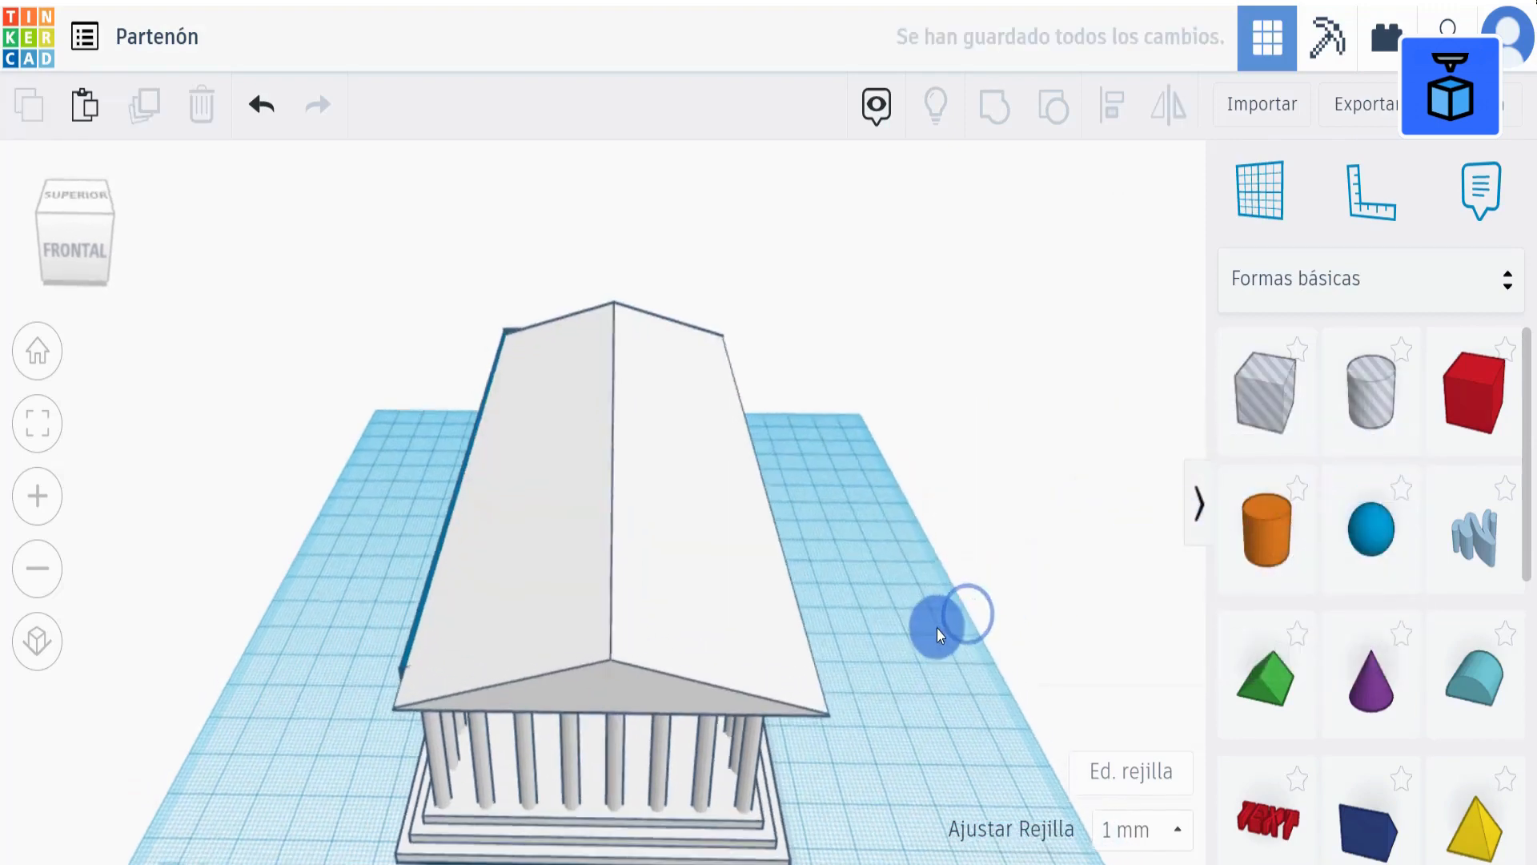
scroll(936, 627, down, 5)
right_drag(814, 518, 819, 565)
click(632, 524)
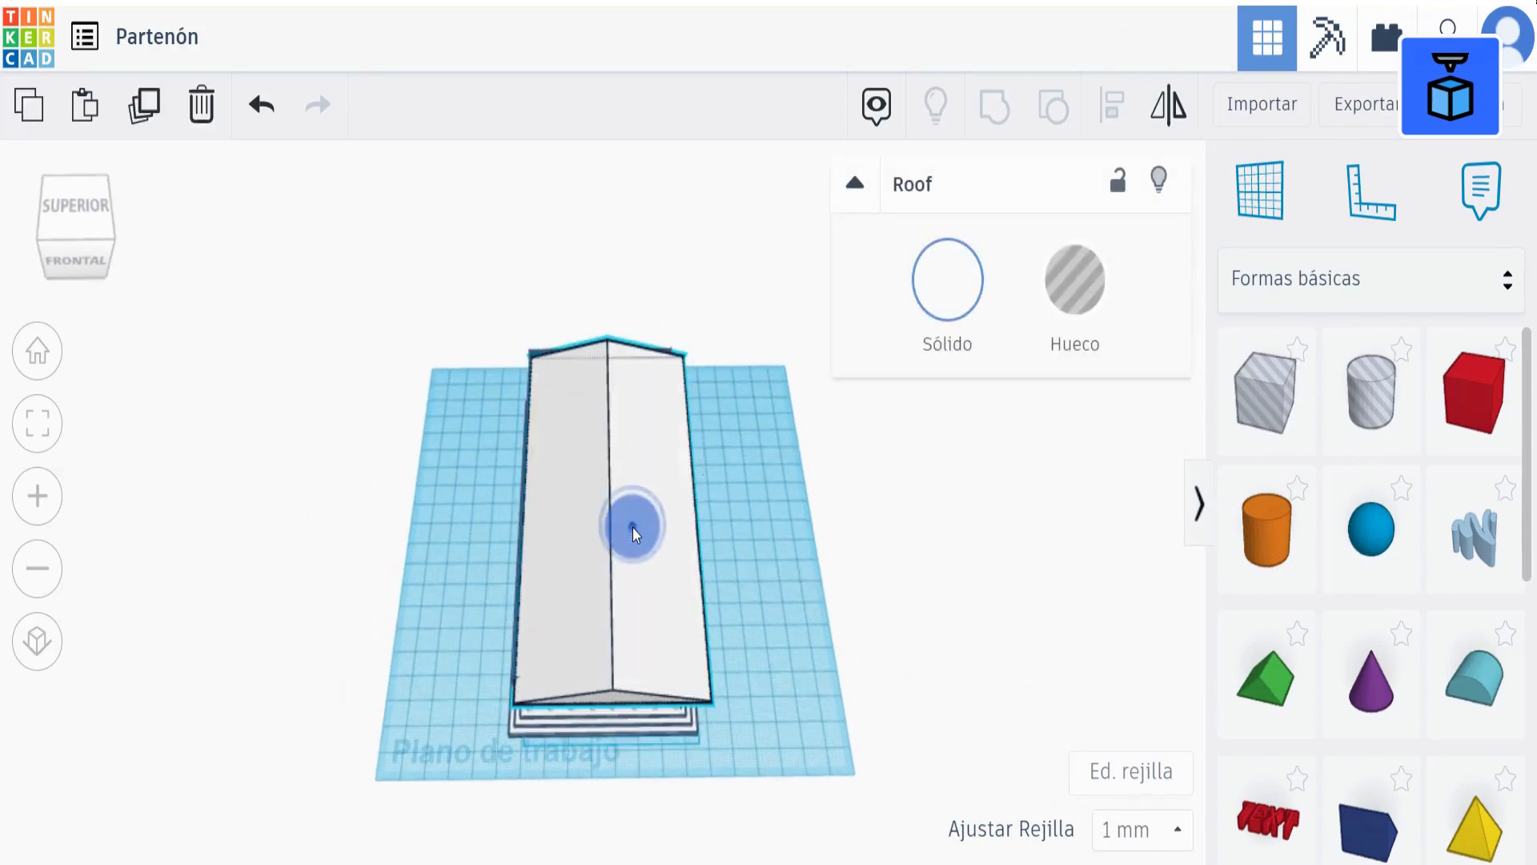
drag(633, 517, 625, 512)
click(751, 535)
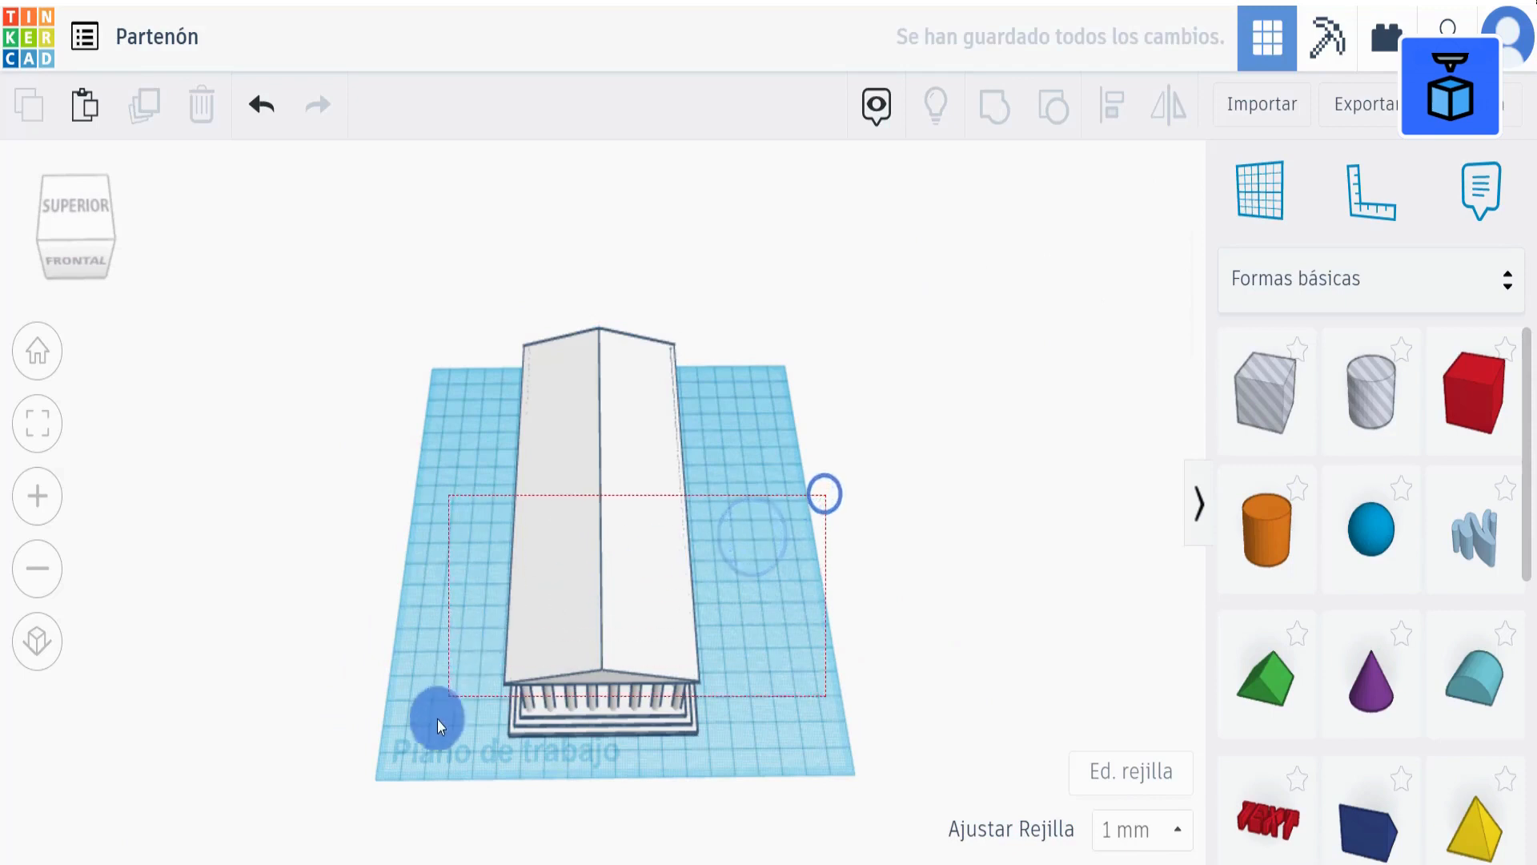
Select all five temple parts and centre them along both width and length
drag(438, 718, 415, 755)
click(1108, 108)
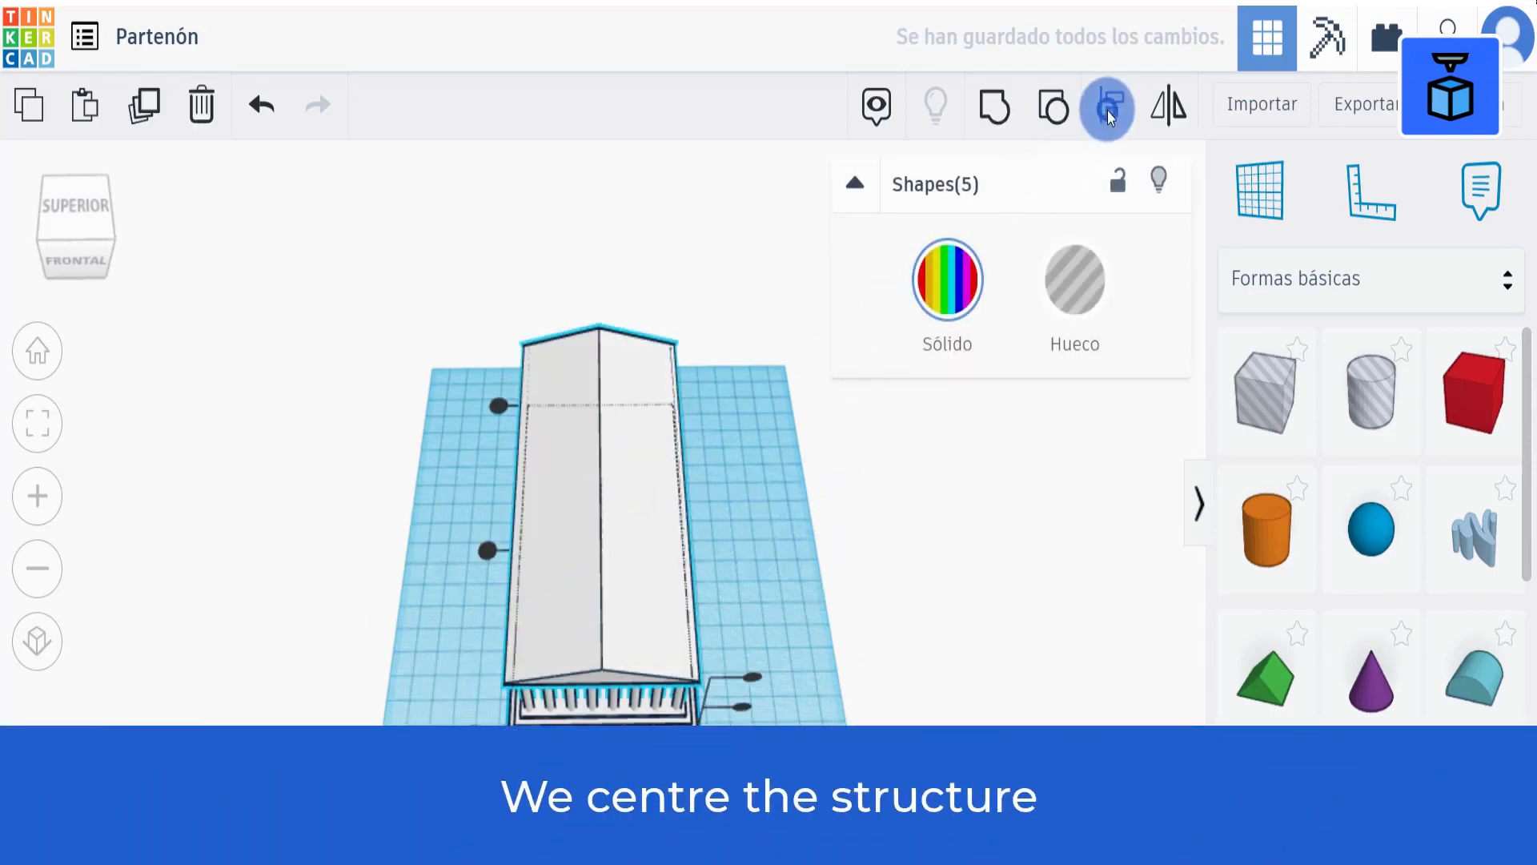
click(605, 764)
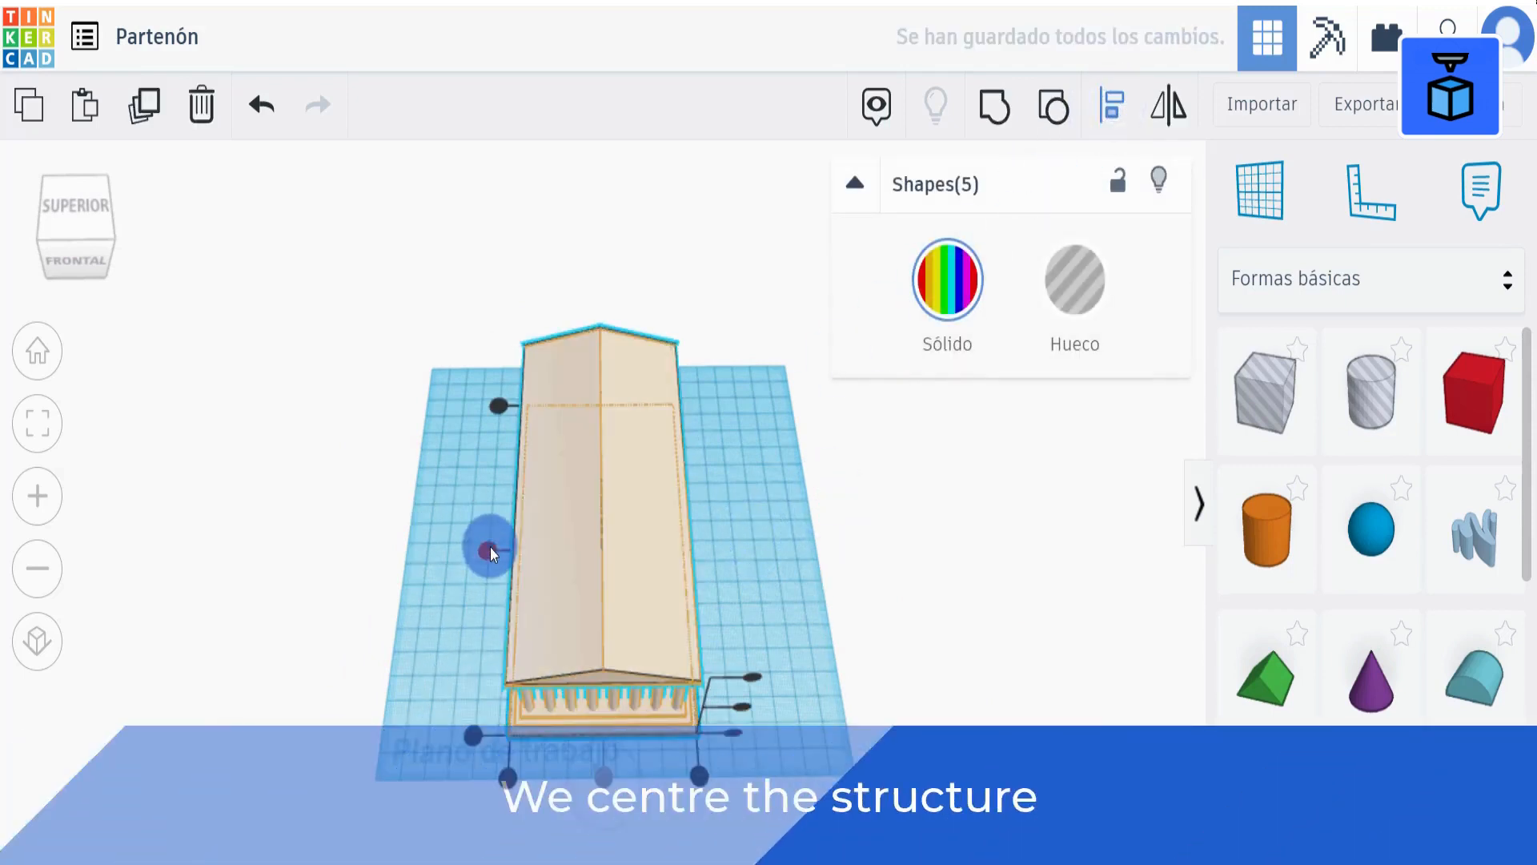
click(489, 548)
Group the roof, slabs, columns and stepped base into one object
click(858, 570)
right_drag(803, 655, 825, 483)
drag(802, 378, 478, 631)
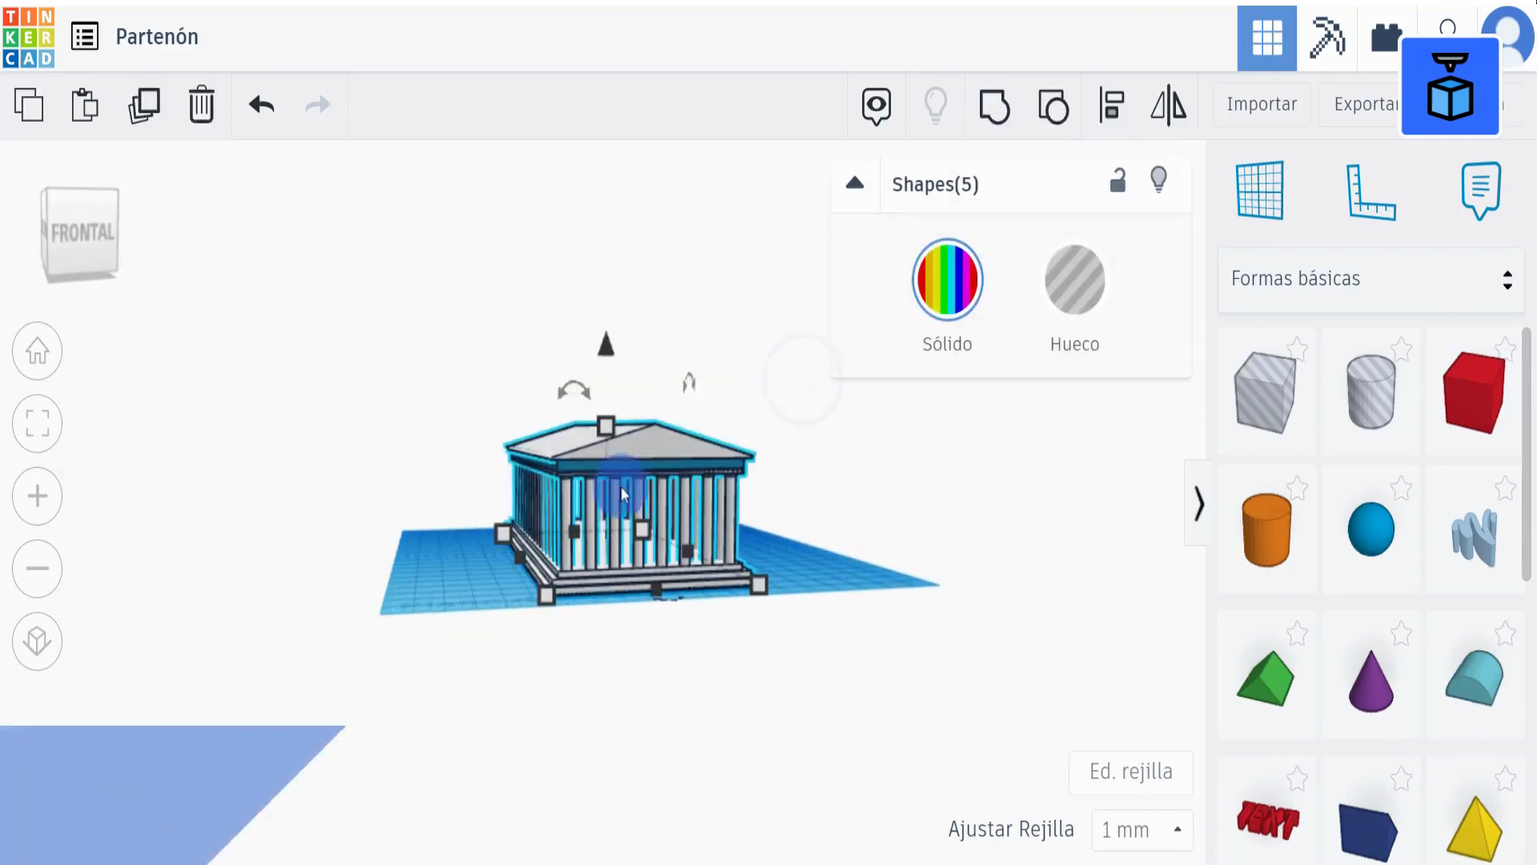
click(997, 107)
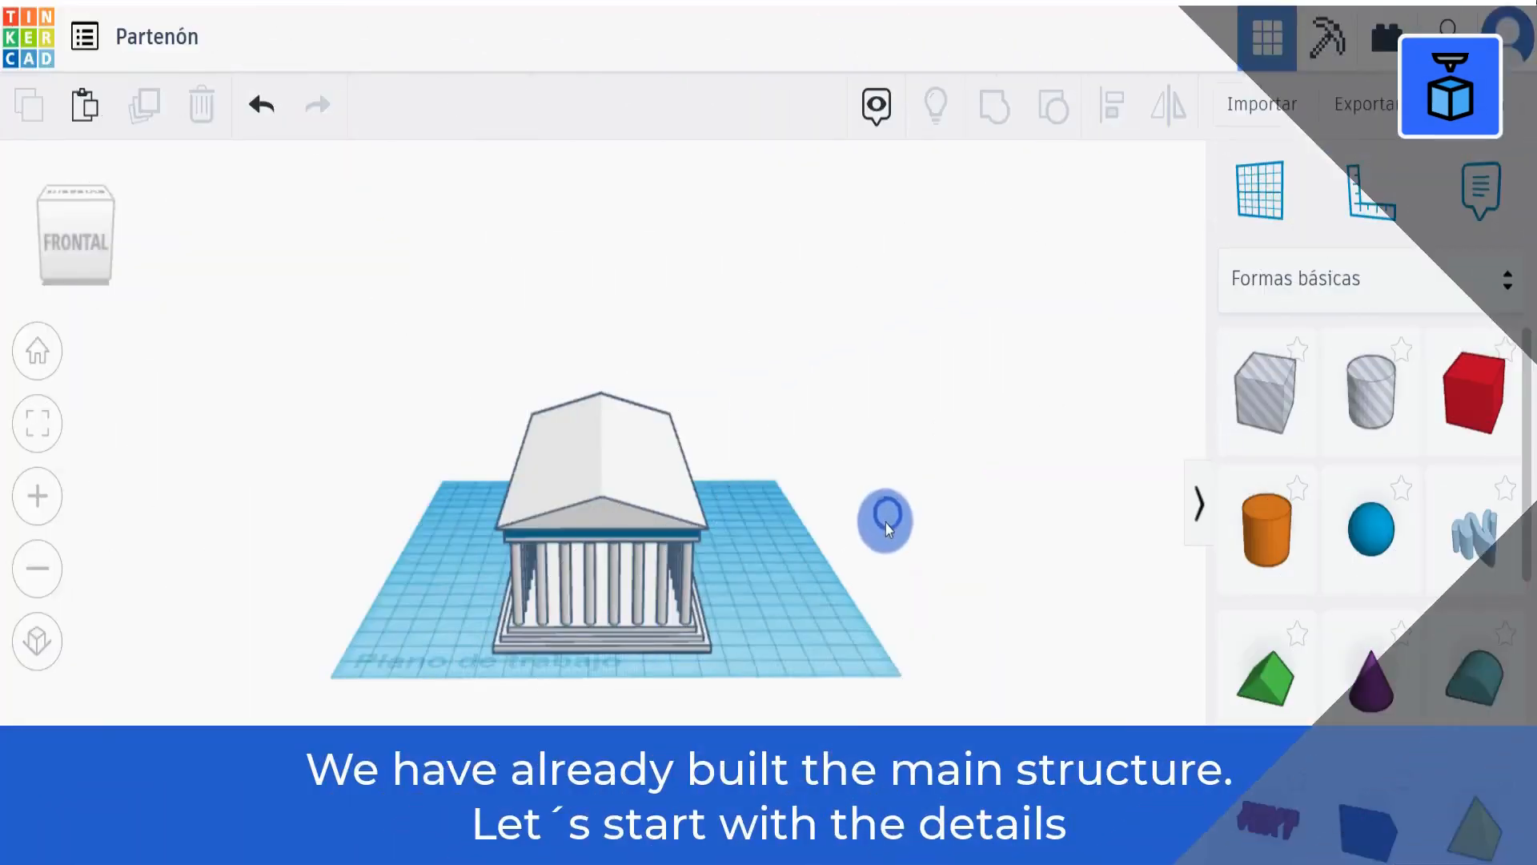
Add a Roof shape on the workplane beside the temple and turn it into a hole
right_drag(885, 522, 929, 553)
click(1264, 687)
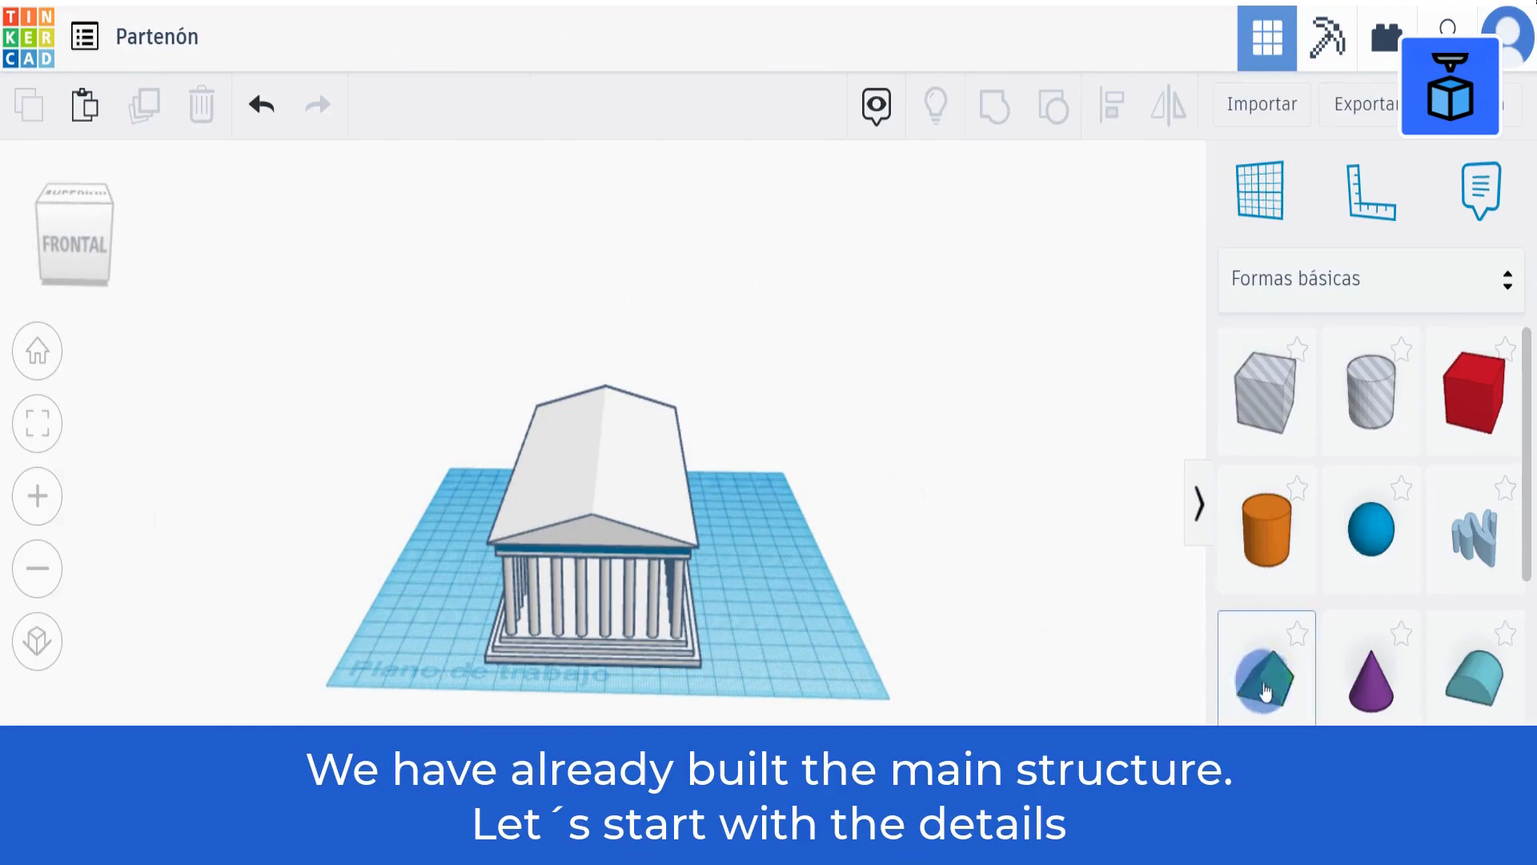
click(789, 550)
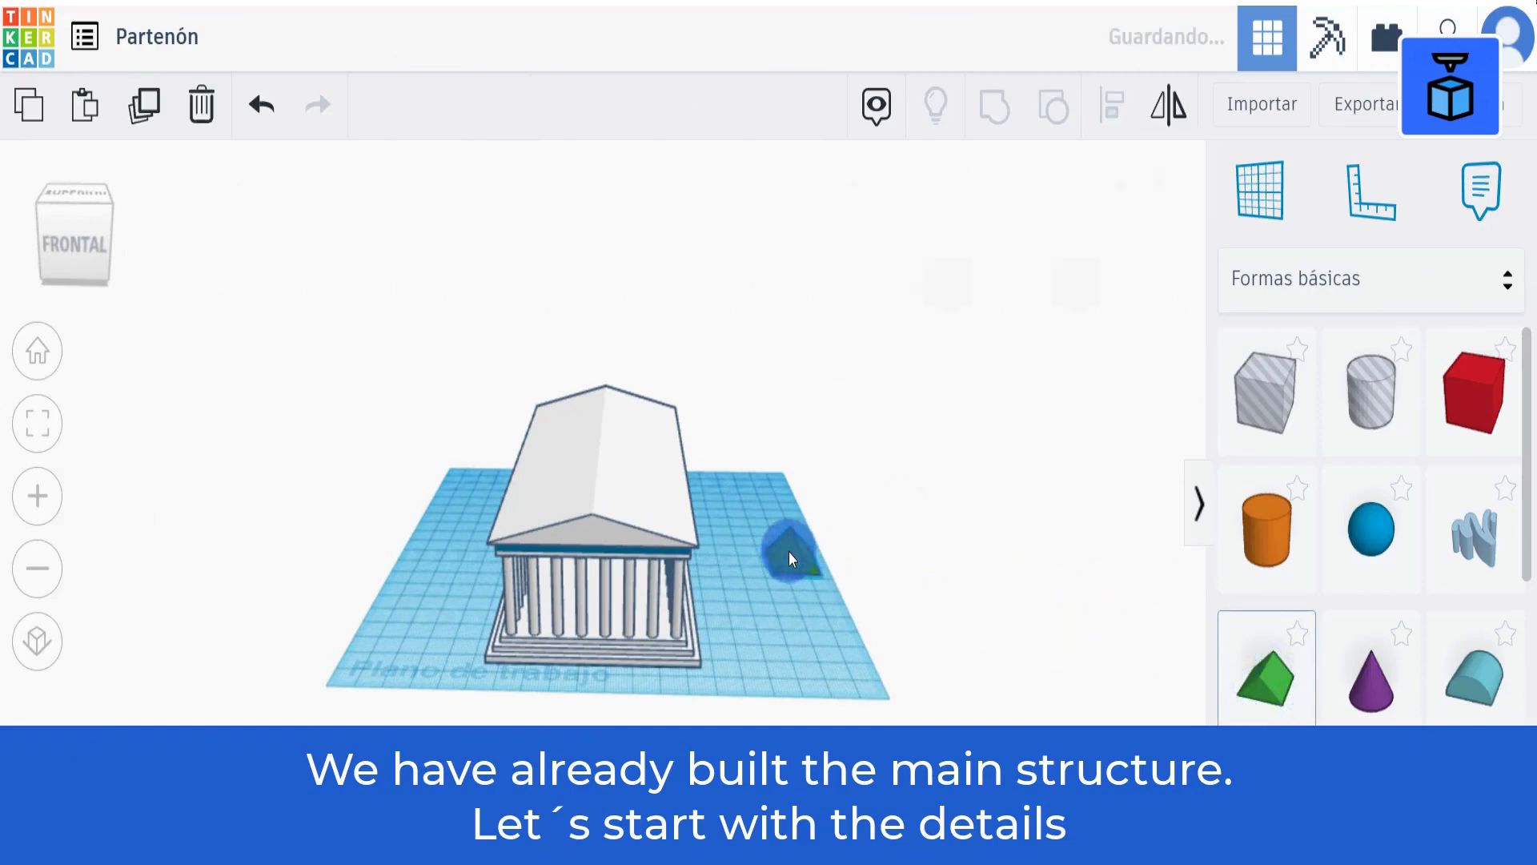
click(1067, 292)
click(1075, 275)
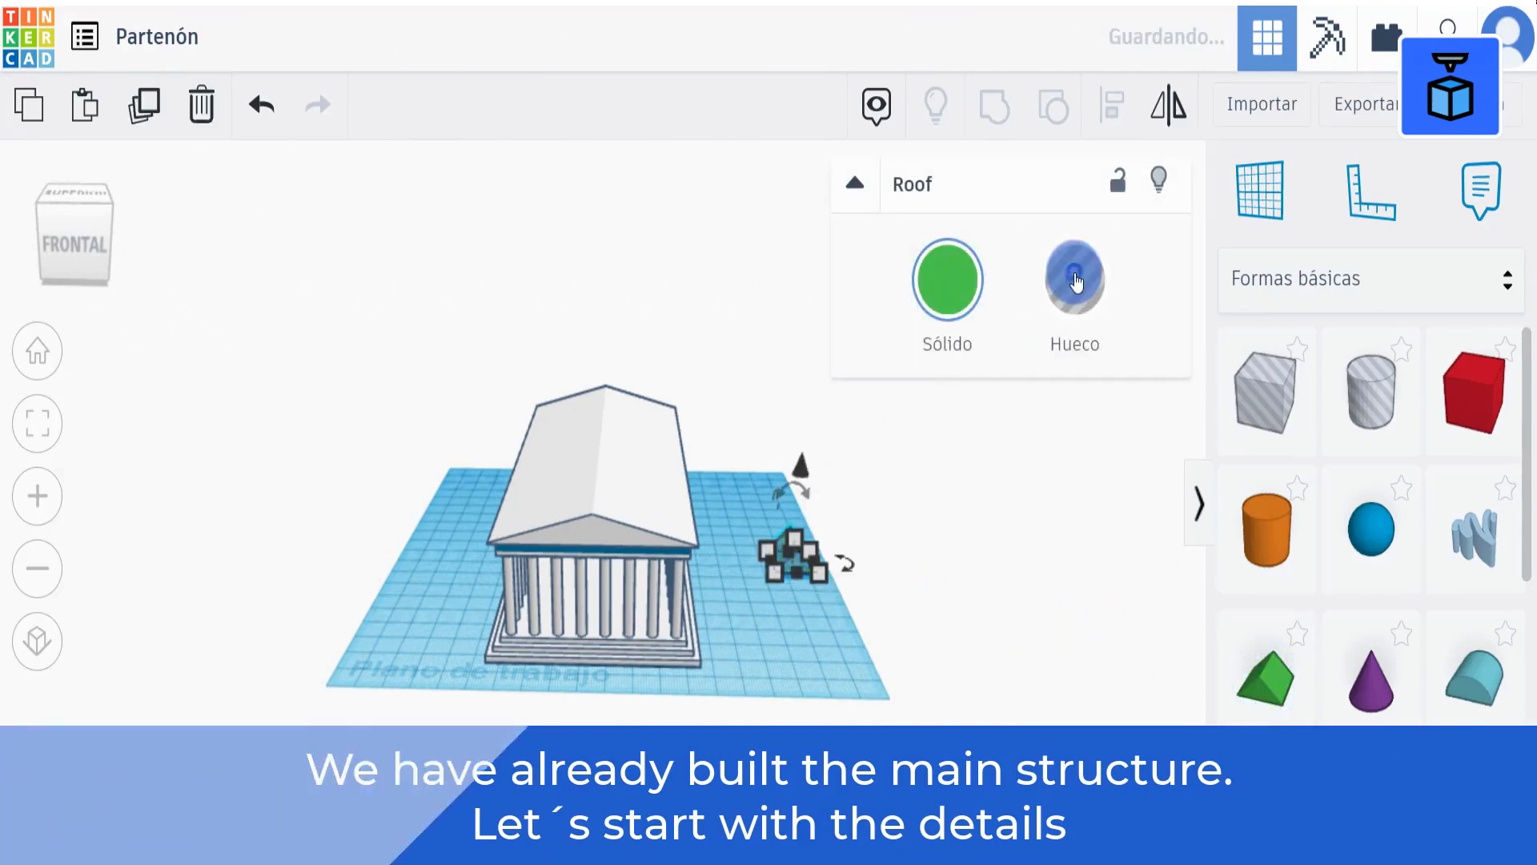
Scale the hole roof beside the temple to 65 mm wide, 14 mm deep and 8 mm high
scroll(1076, 274, up, 5)
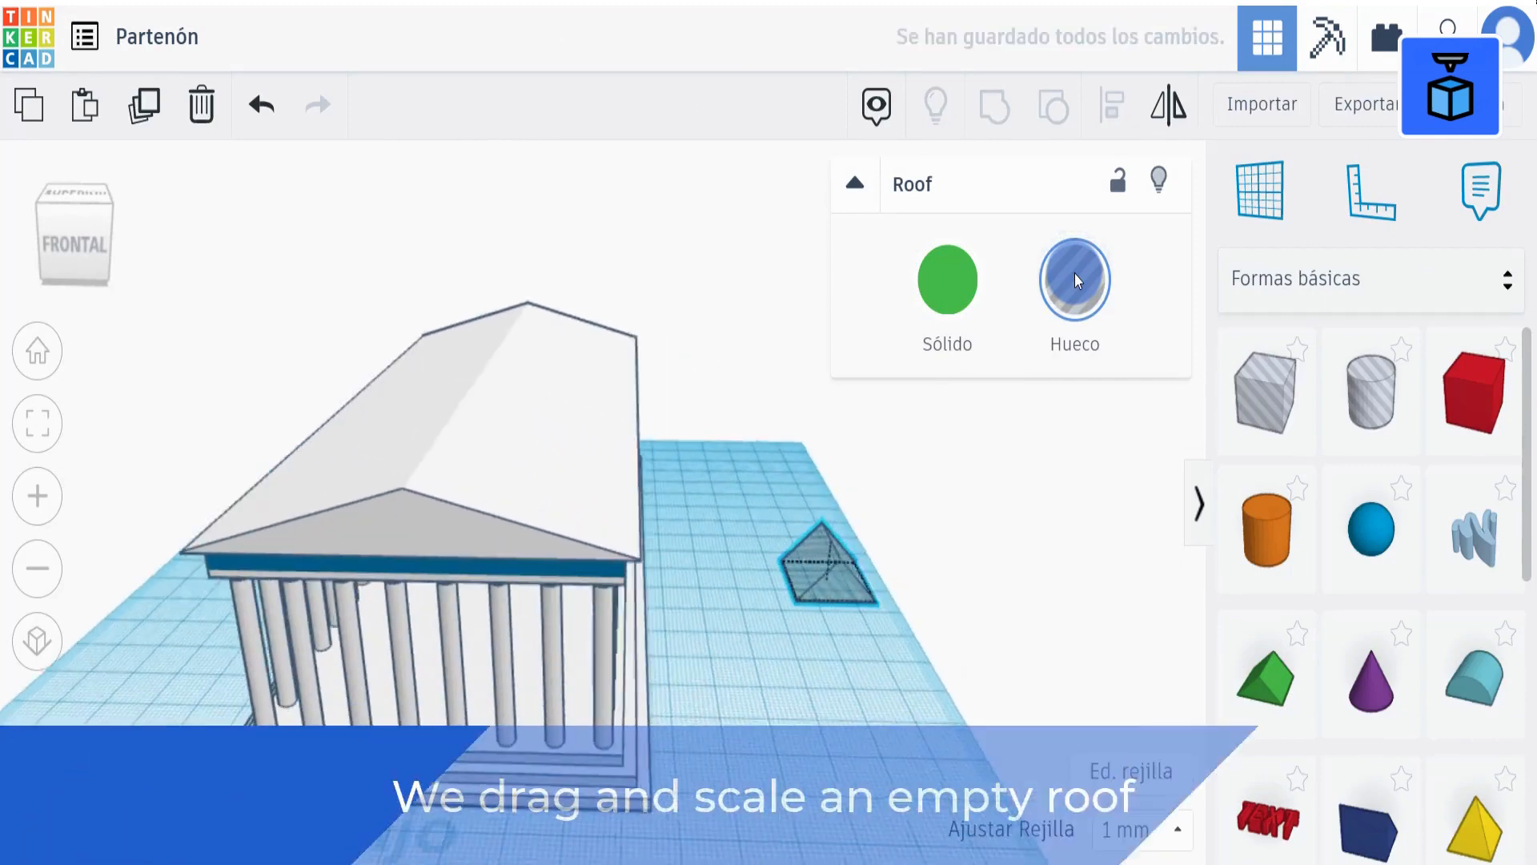
click(694, 669)
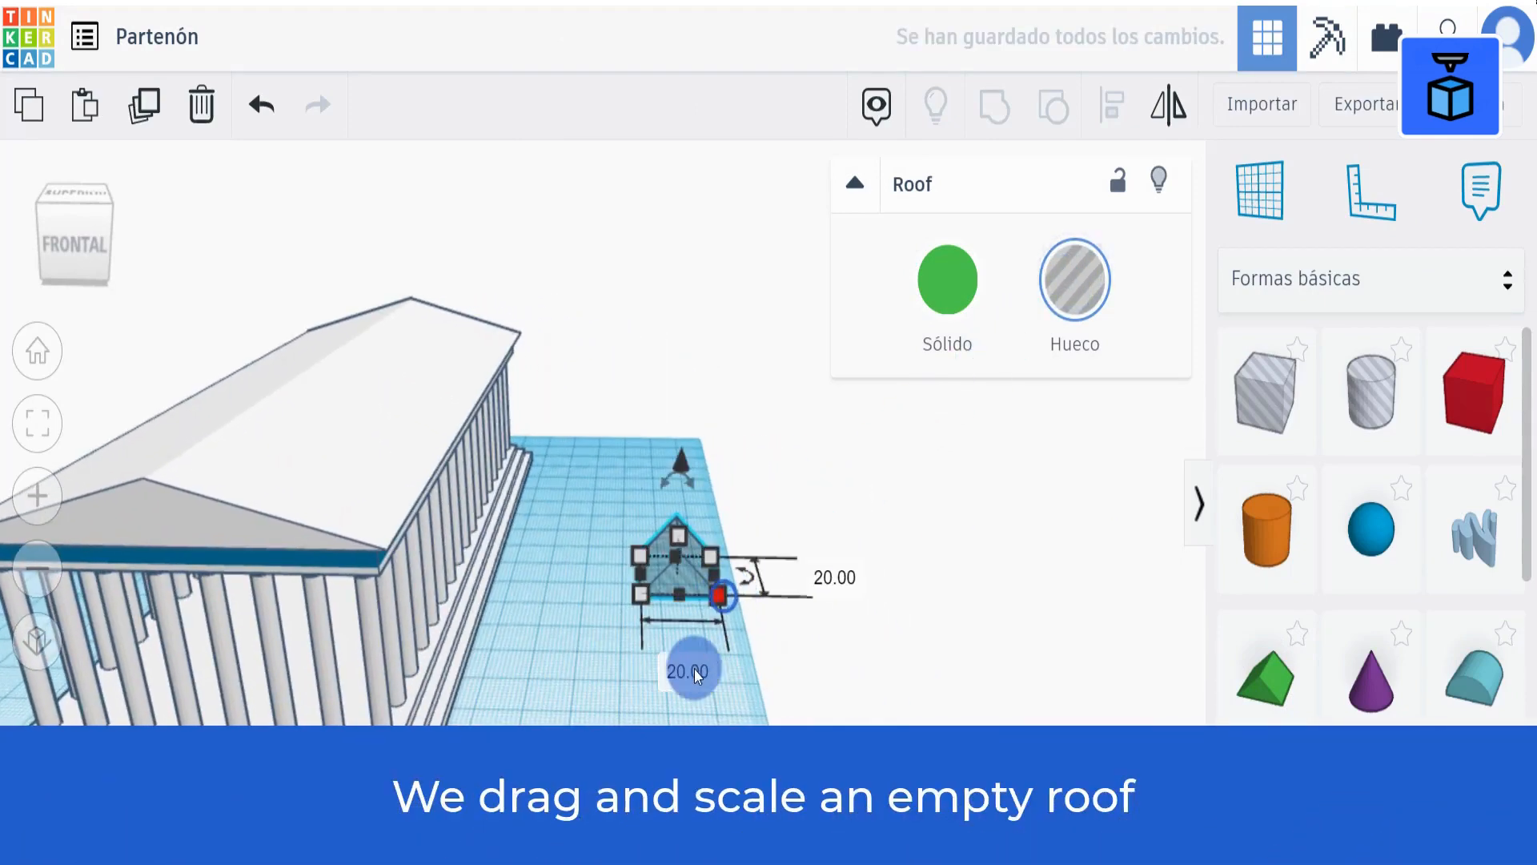
text(65)
key(Return)
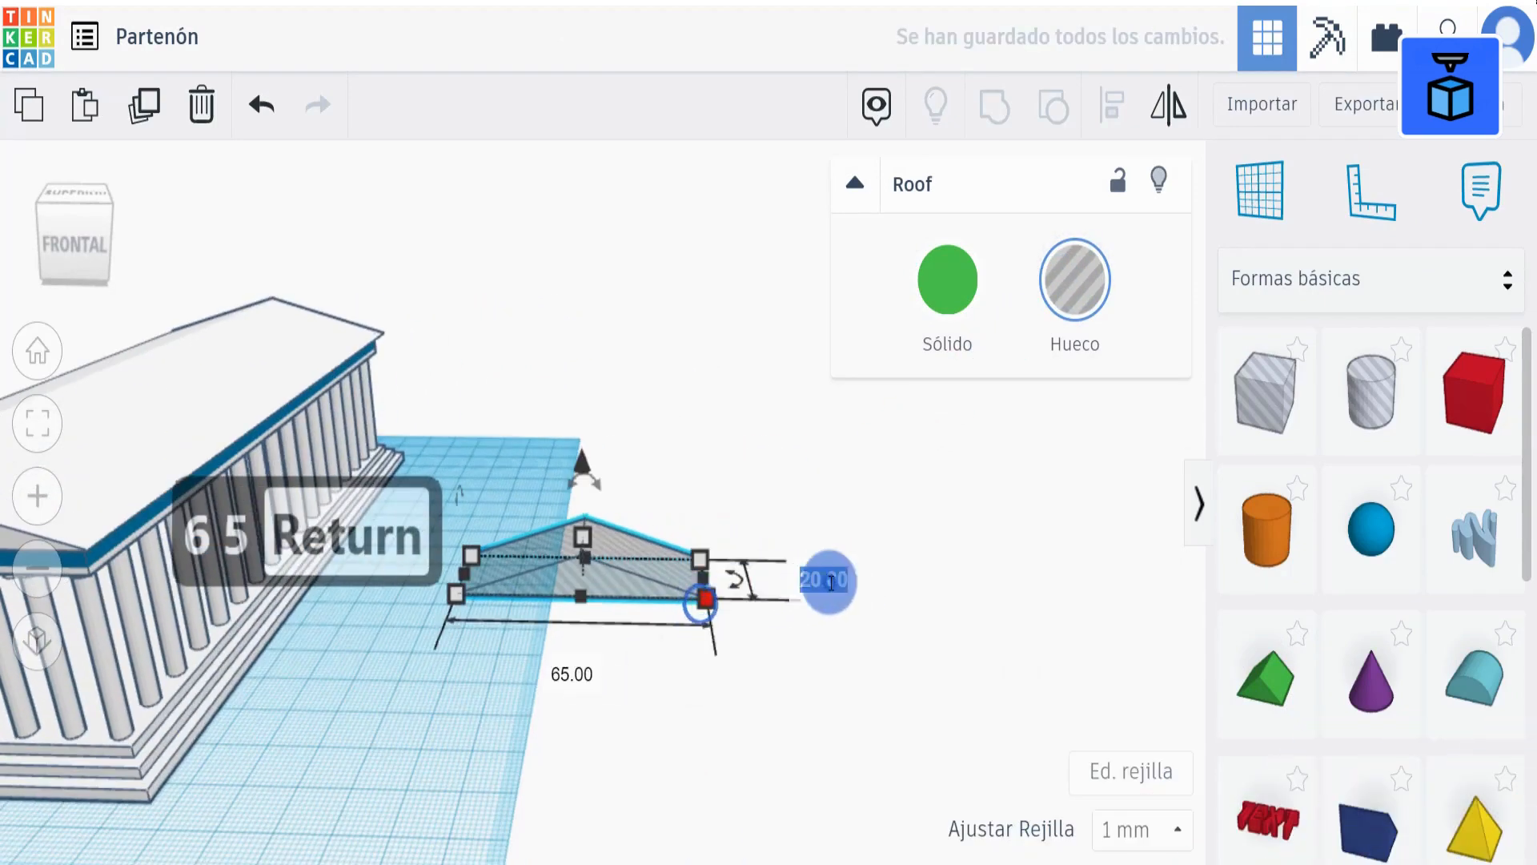
click(830, 582)
text(14)
key(Return)
click(583, 532)
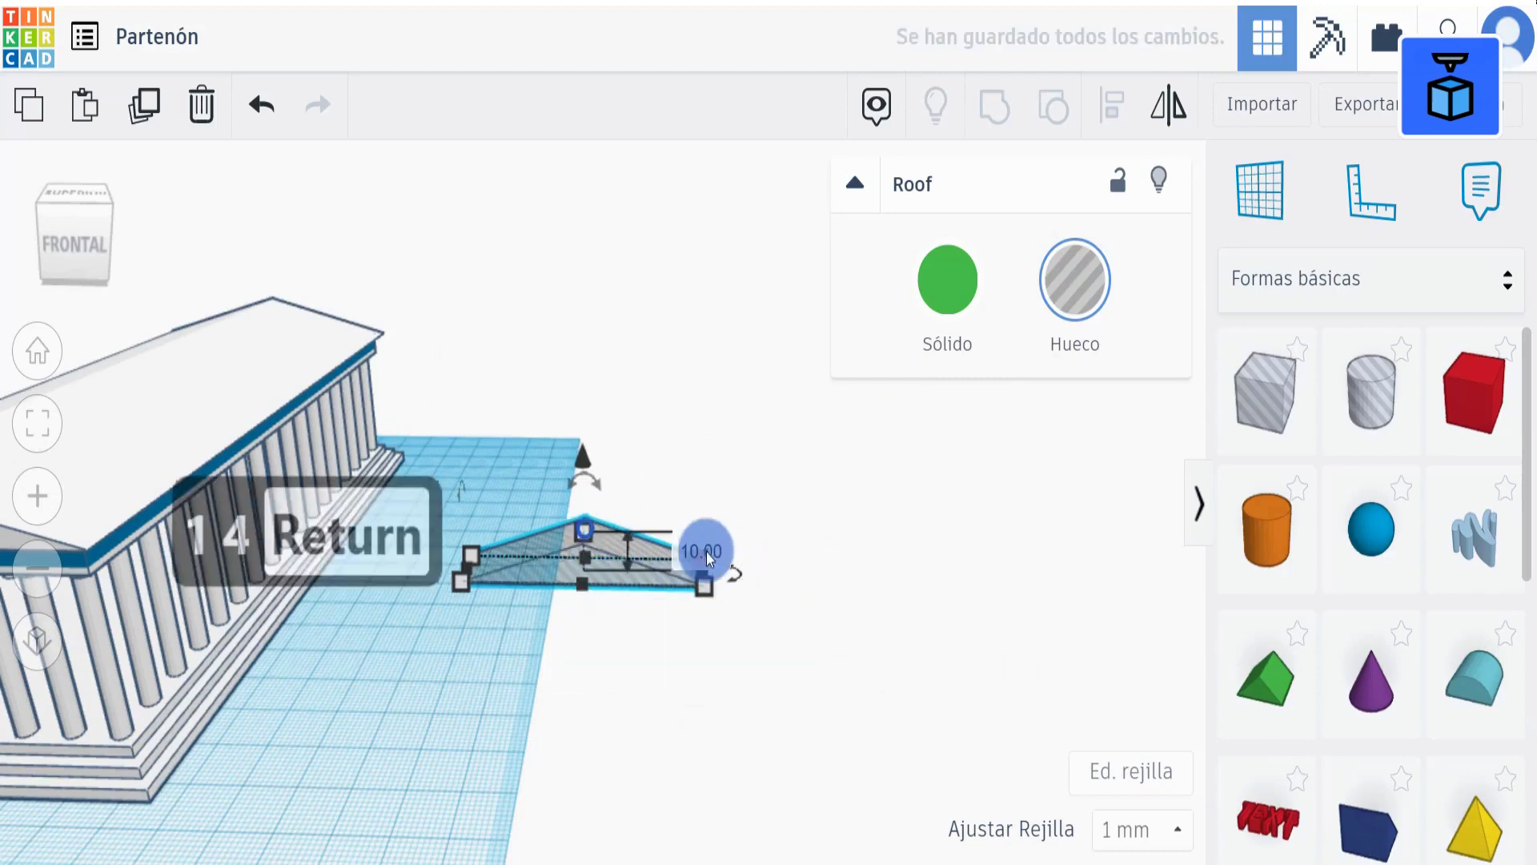
click(706, 551)
text(8)
key(Return)
Move the hole roof to the front of the temple and align it centrally with the facade
right_drag(533, 698, 588, 634)
drag(690, 453, 272, 755)
middle_drag(272, 756, 469, 707)
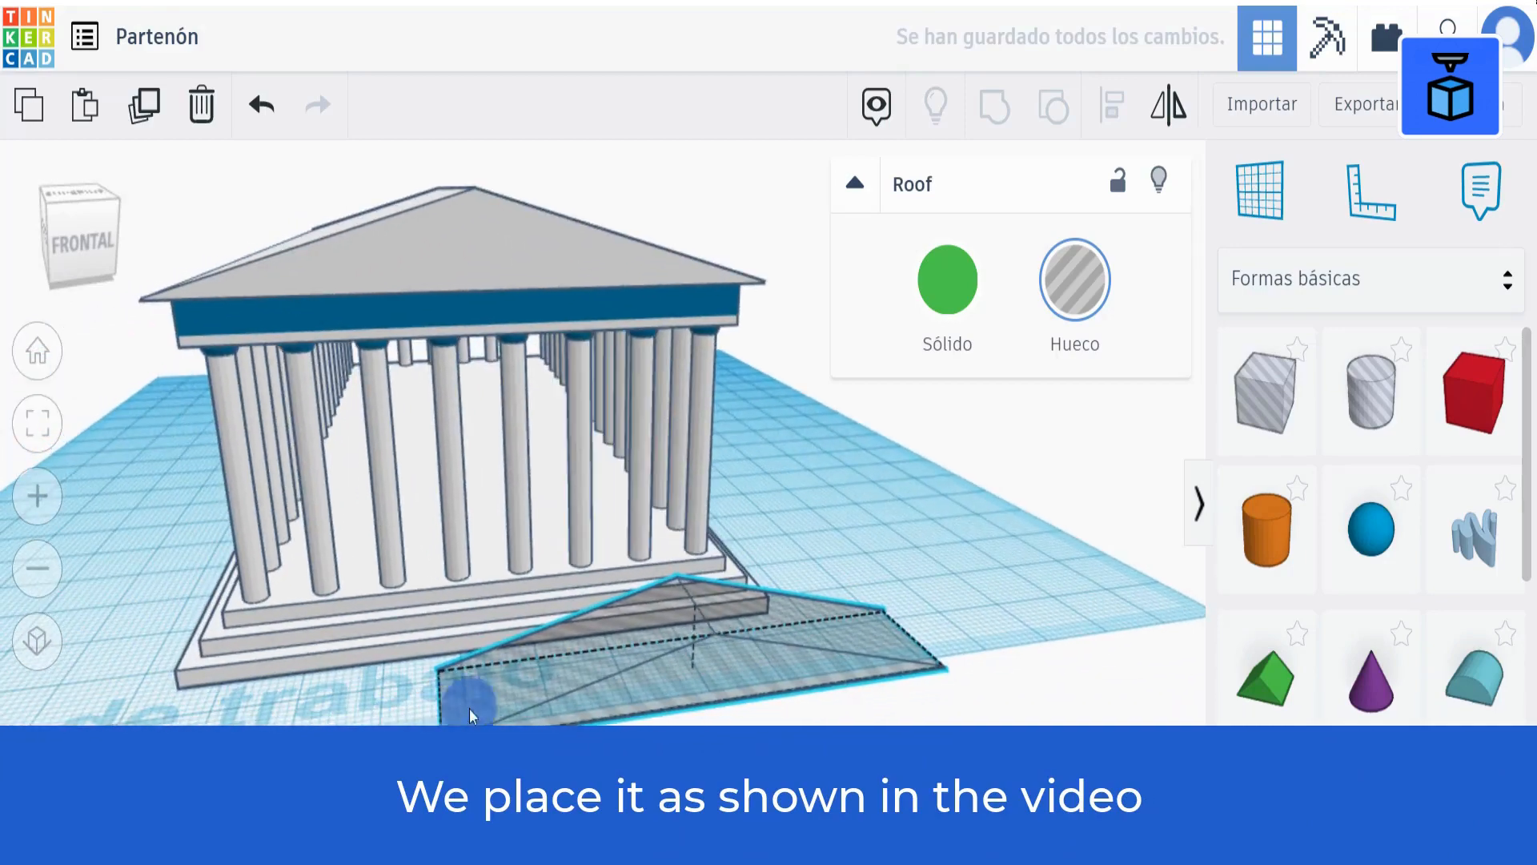
drag(562, 686, 364, 698)
drag(787, 447, 490, 671)
click(1108, 106)
right_drag(589, 693, 992, 524)
click(933, 562)
click(309, 344)
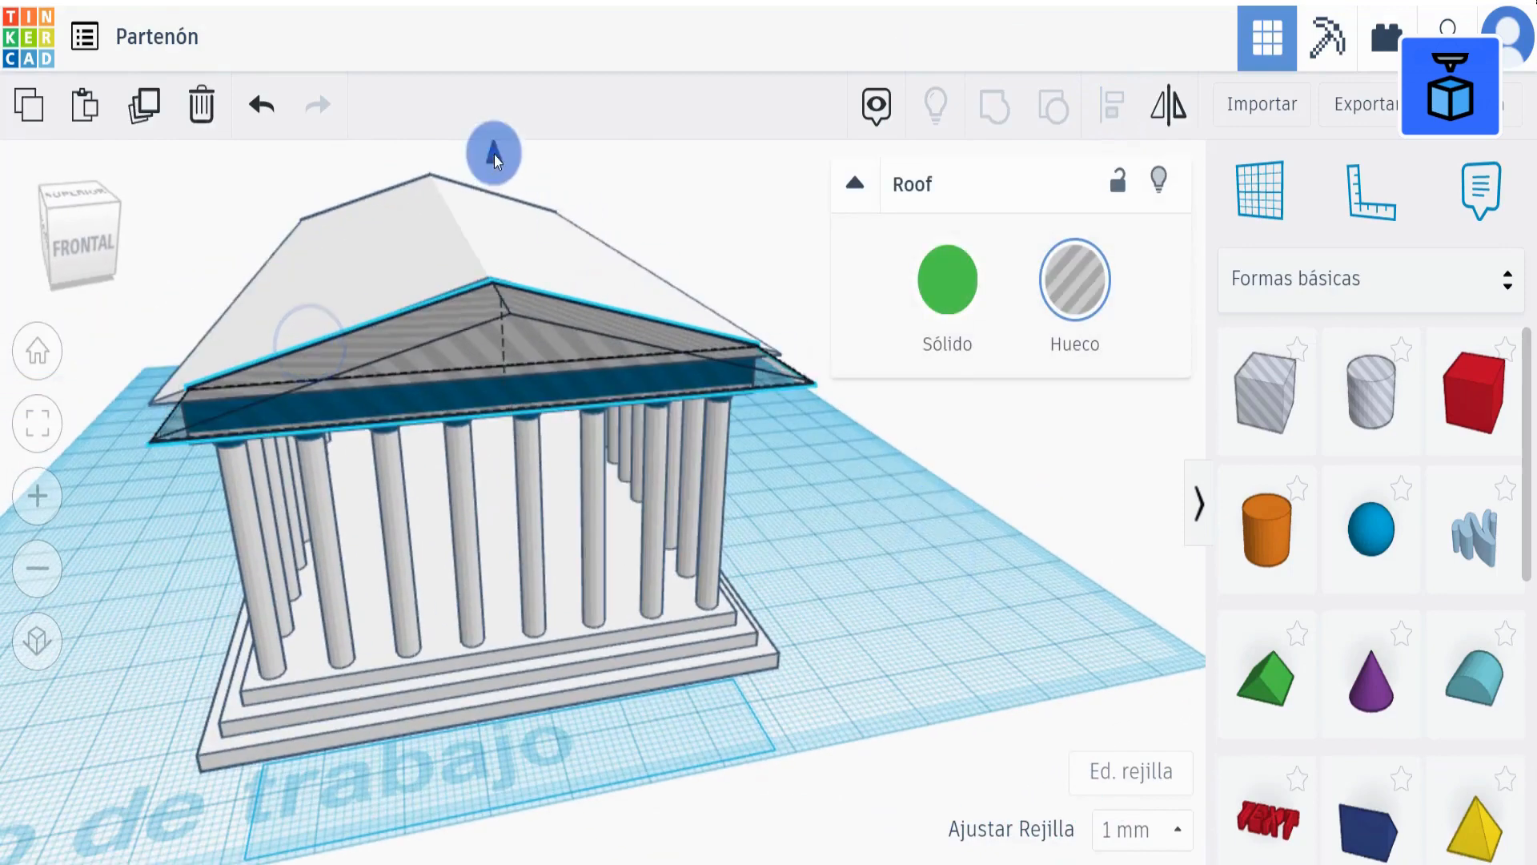
Raise the hole roof until it lines up with the temple's front pediment
drag(493, 155, 492, 155)
mouse_move(442, 789)
right_down()
mouse_move(502, 755)
mouse_move(437, 752)
mouse_move(439, 773)
right_up()
right_drag(488, 285, 508, 224)
Nudge the hole roof along the temple's length so it sinks slightly into the front pediment
right_drag(532, 676, 881, 476)
key(Left)
key(Left)
key(Left)
key(Left)
key(Left)
key(Left)
key(Left)
key(Left)
key(Left)
key(Left)
key(Left)
key(Right)
key(Right)
key(Right)
Select the temple and the hole roof and group them to cut the recess into the front pediment
drag(817, 261, 458, 660)
click(993, 110)
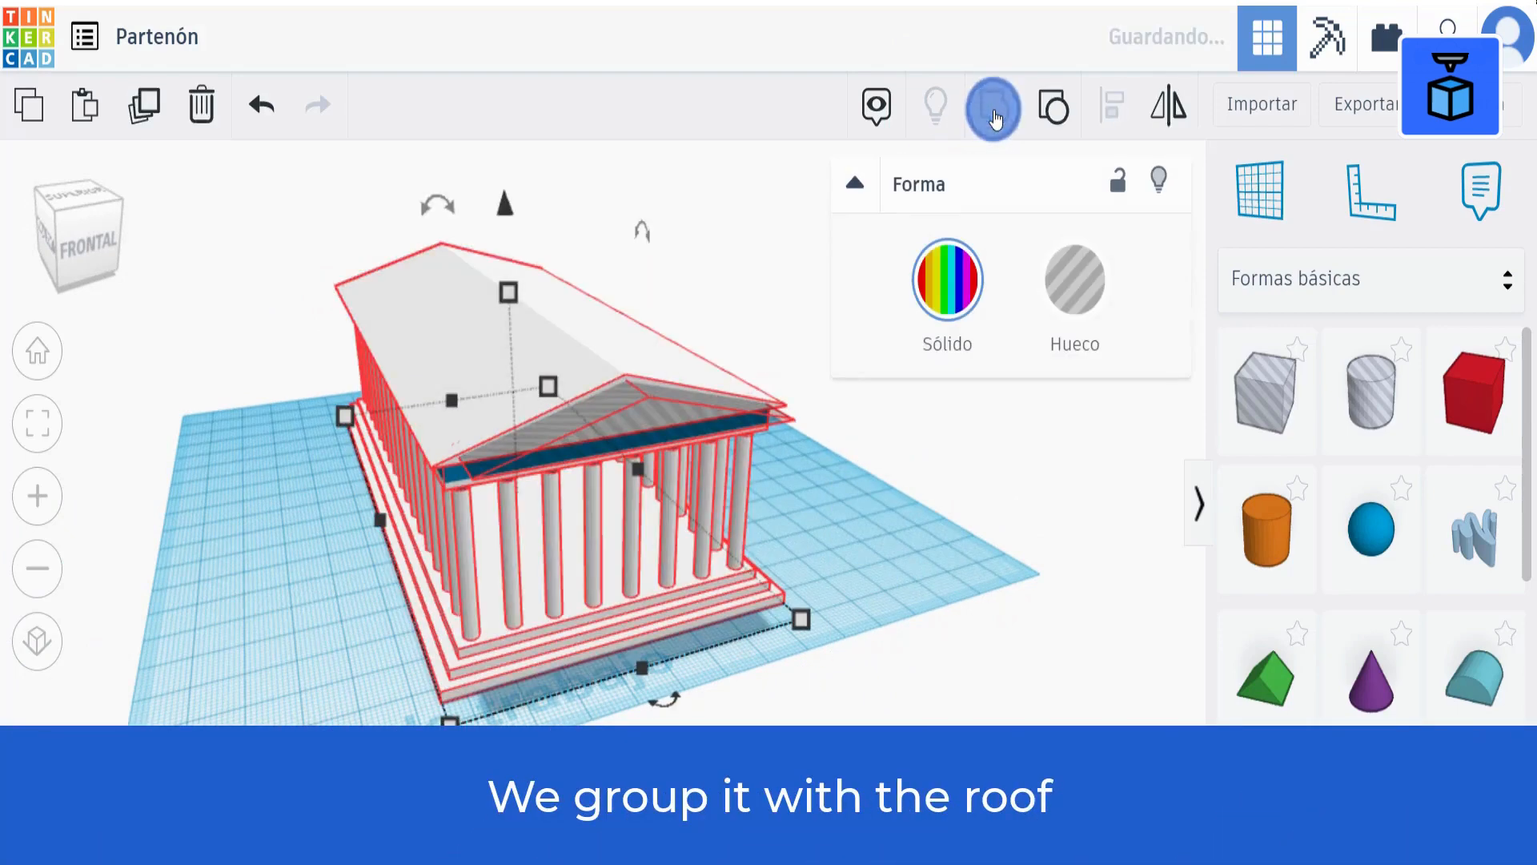
click(453, 651)
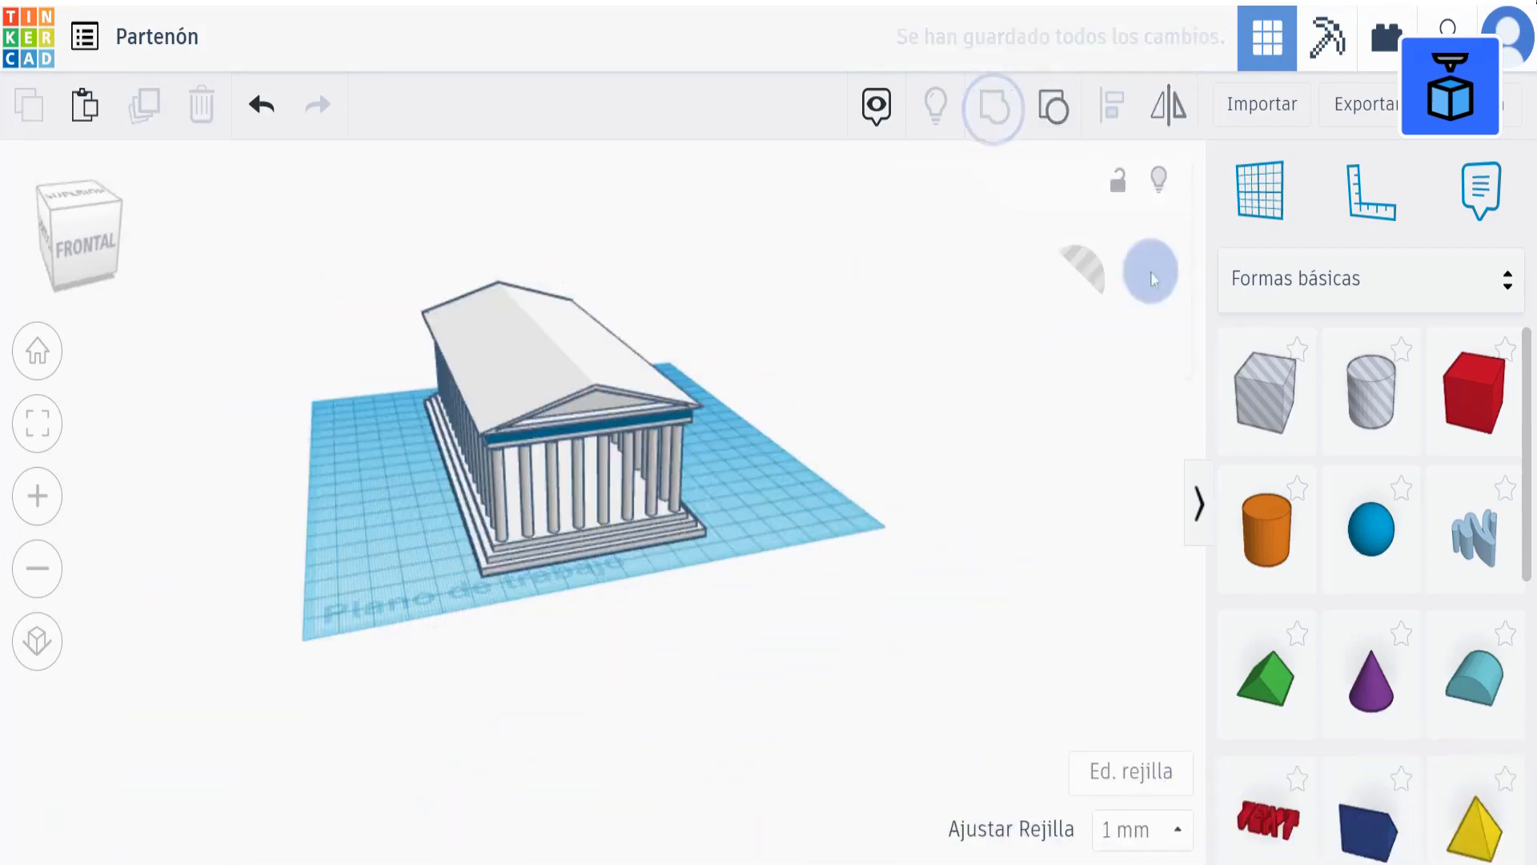
Add a Scribble shape beside the temple, drawing one continuous wavy line across the full canvas width, and finish the drawing
right_drag(453, 651, 364, 662)
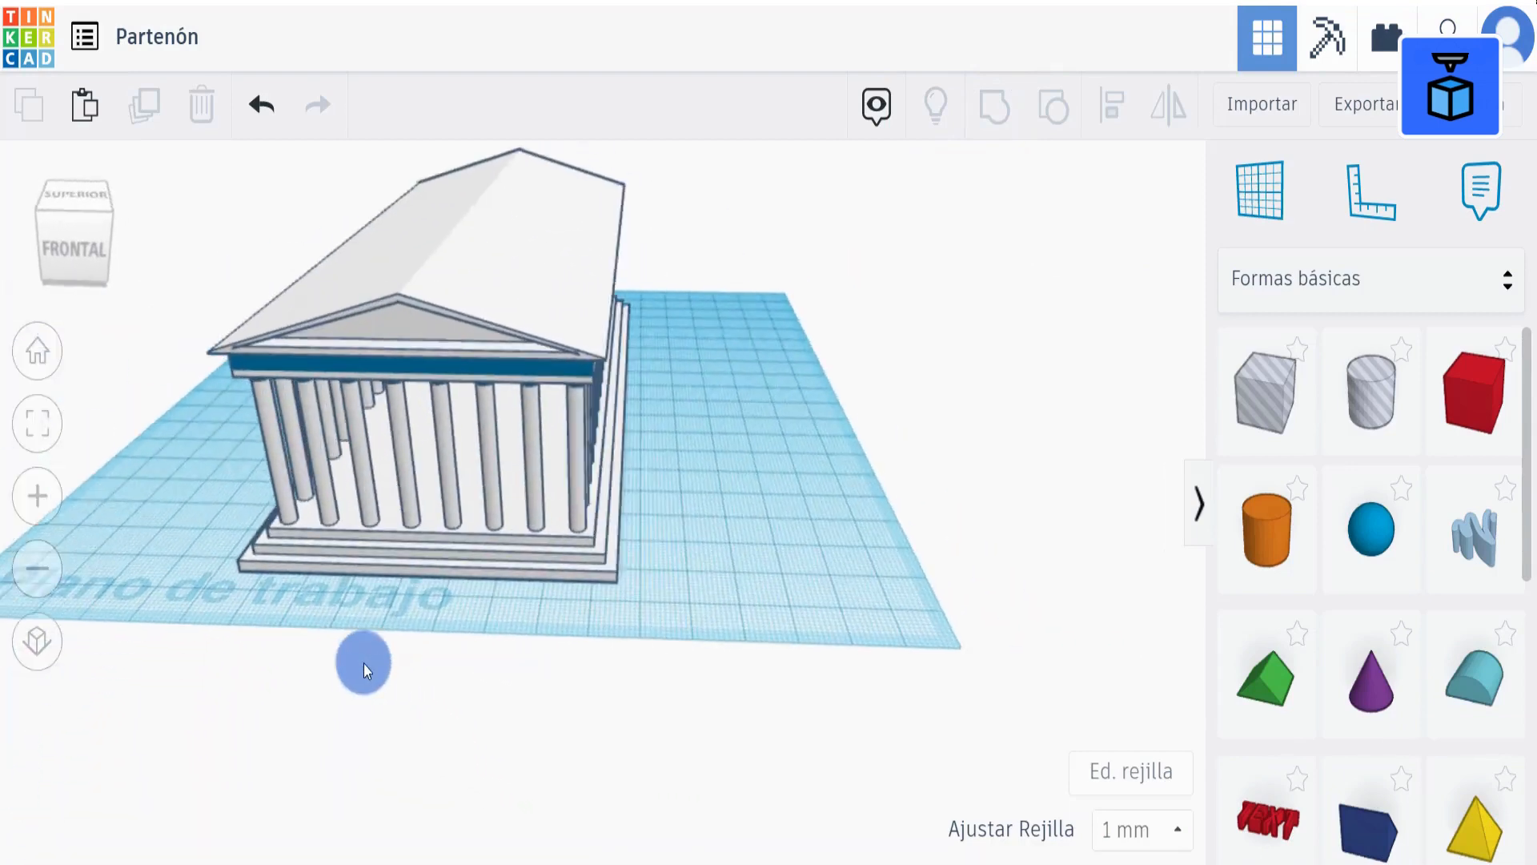
click(1496, 547)
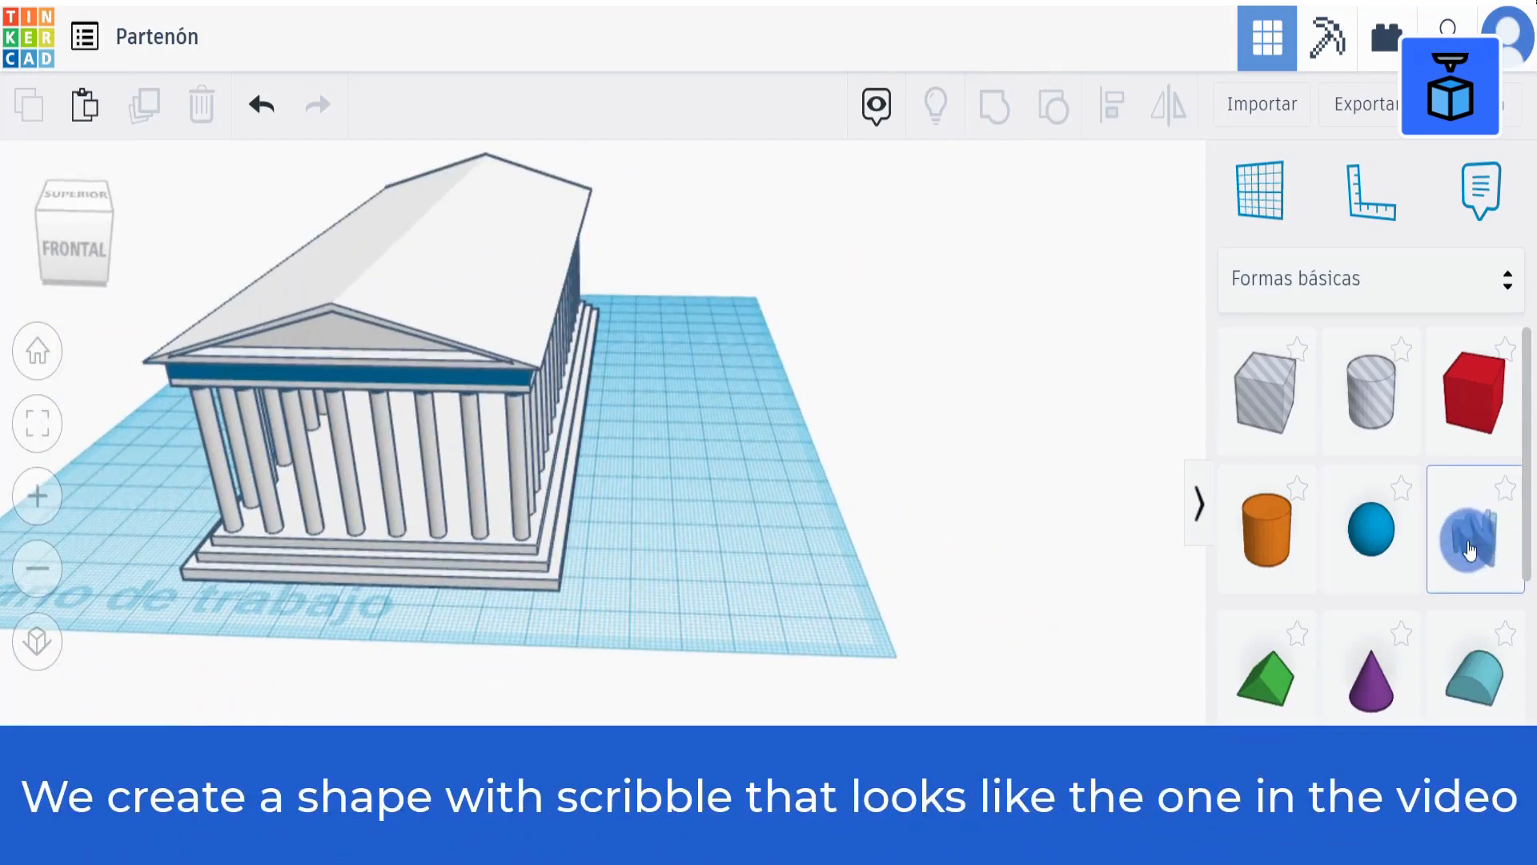
click(719, 555)
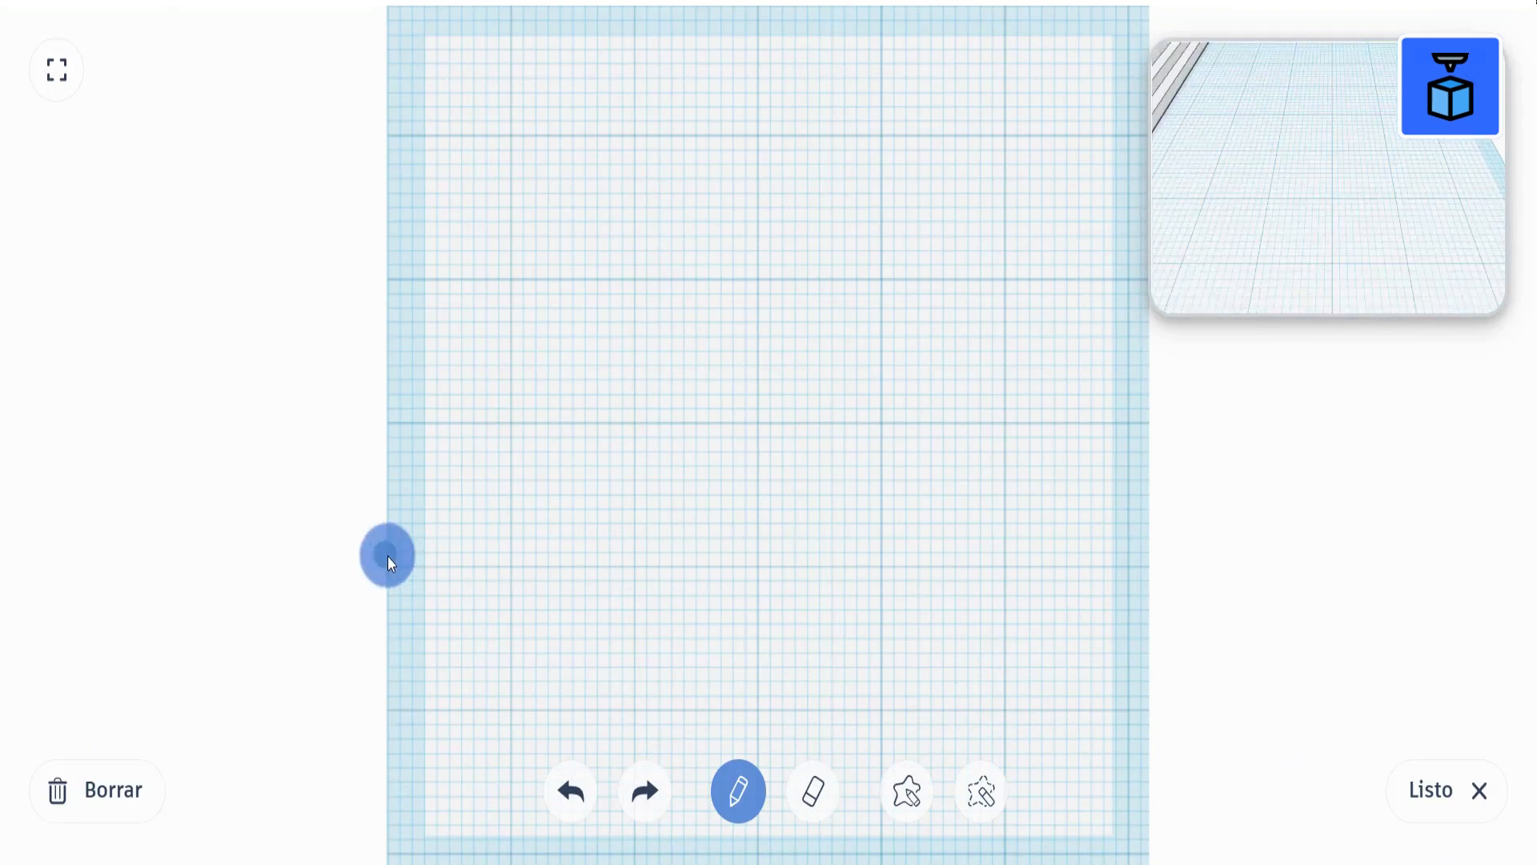
drag(388, 555, 416, 483)
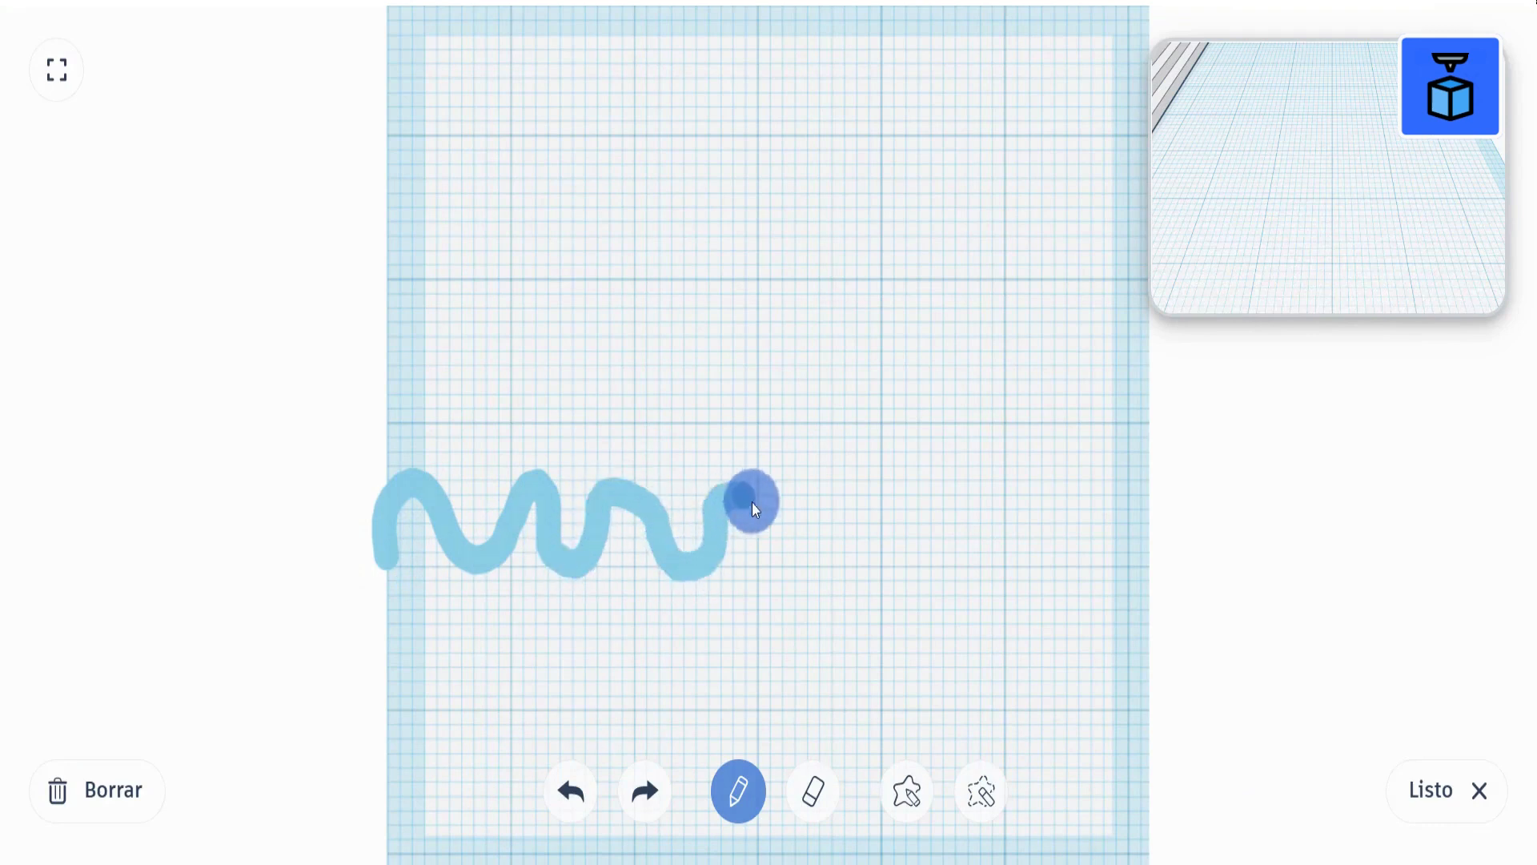
mouse_move(850, 521)
mouse_down()
mouse_move(889, 566)
mouse_move(896, 496)
mouse_up()
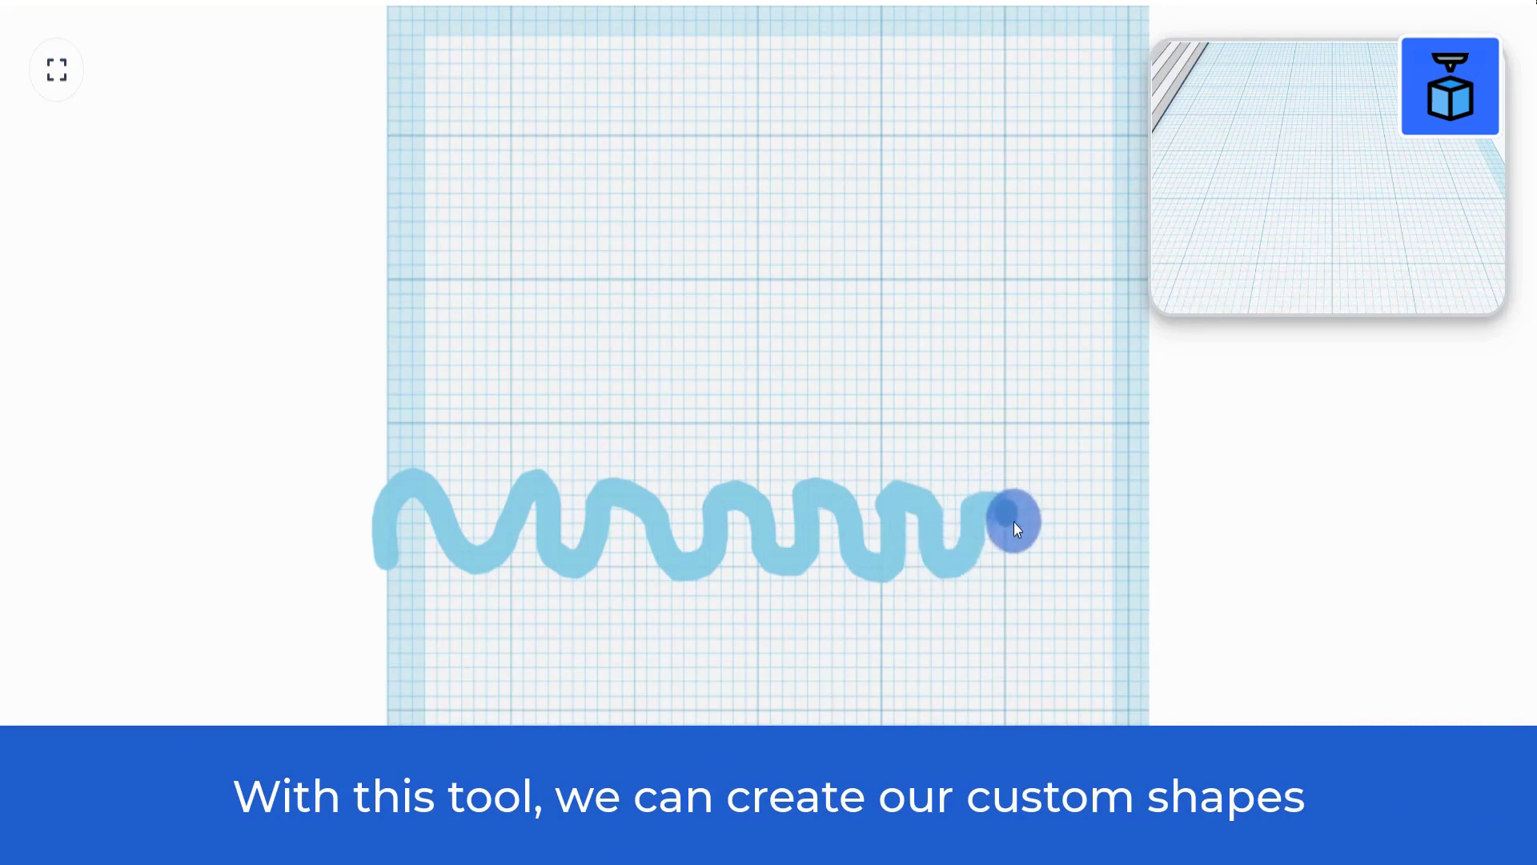
mouse_move(1013, 522)
mouse_down()
mouse_move(1019, 571)
mouse_move(1044, 518)
mouse_move(1078, 550)
mouse_move(1146, 572)
mouse_up()
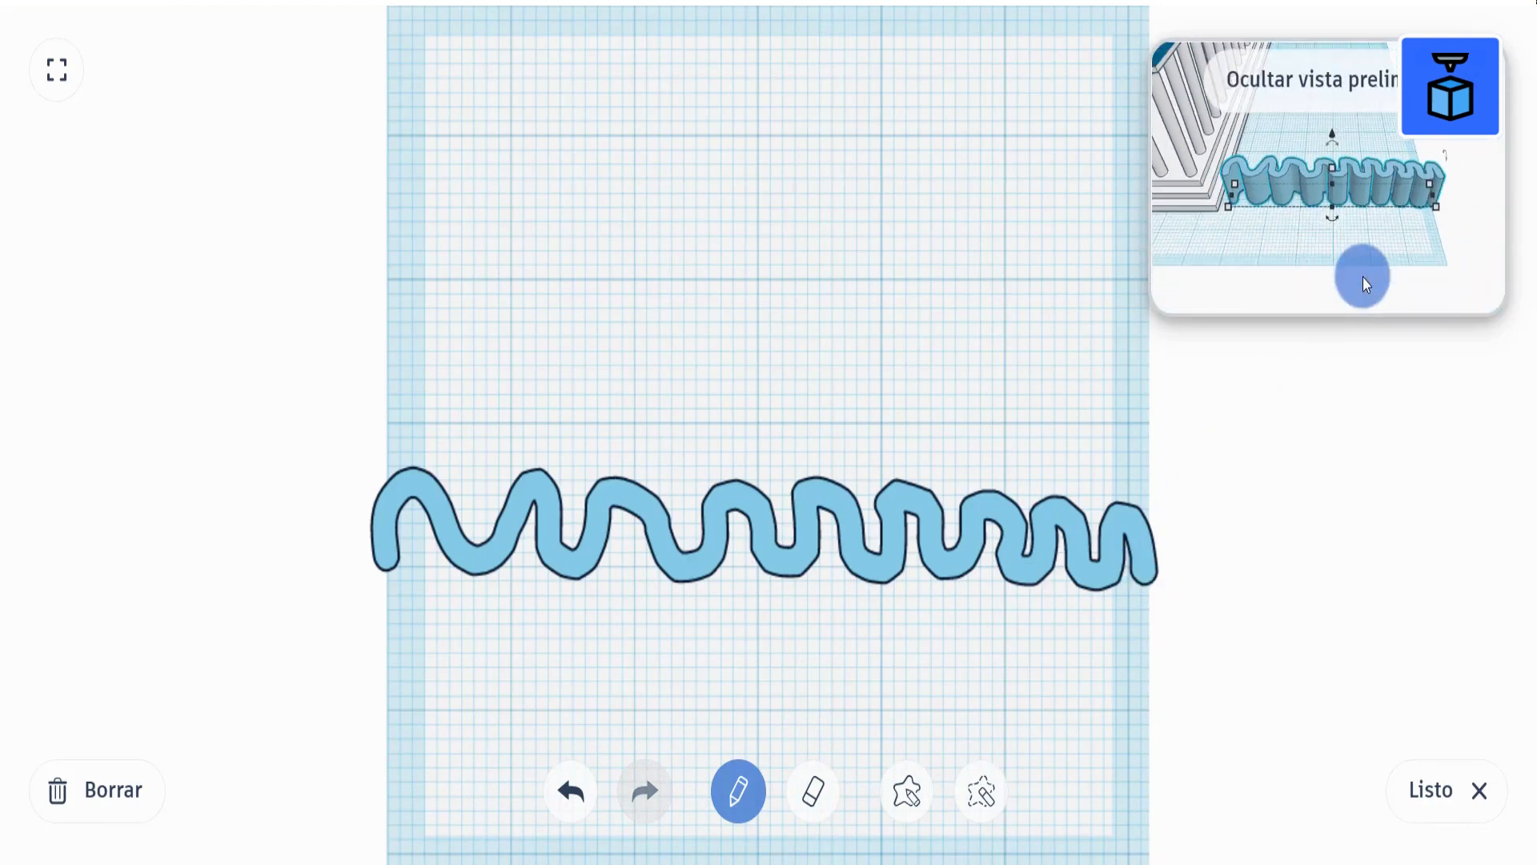
click(1432, 789)
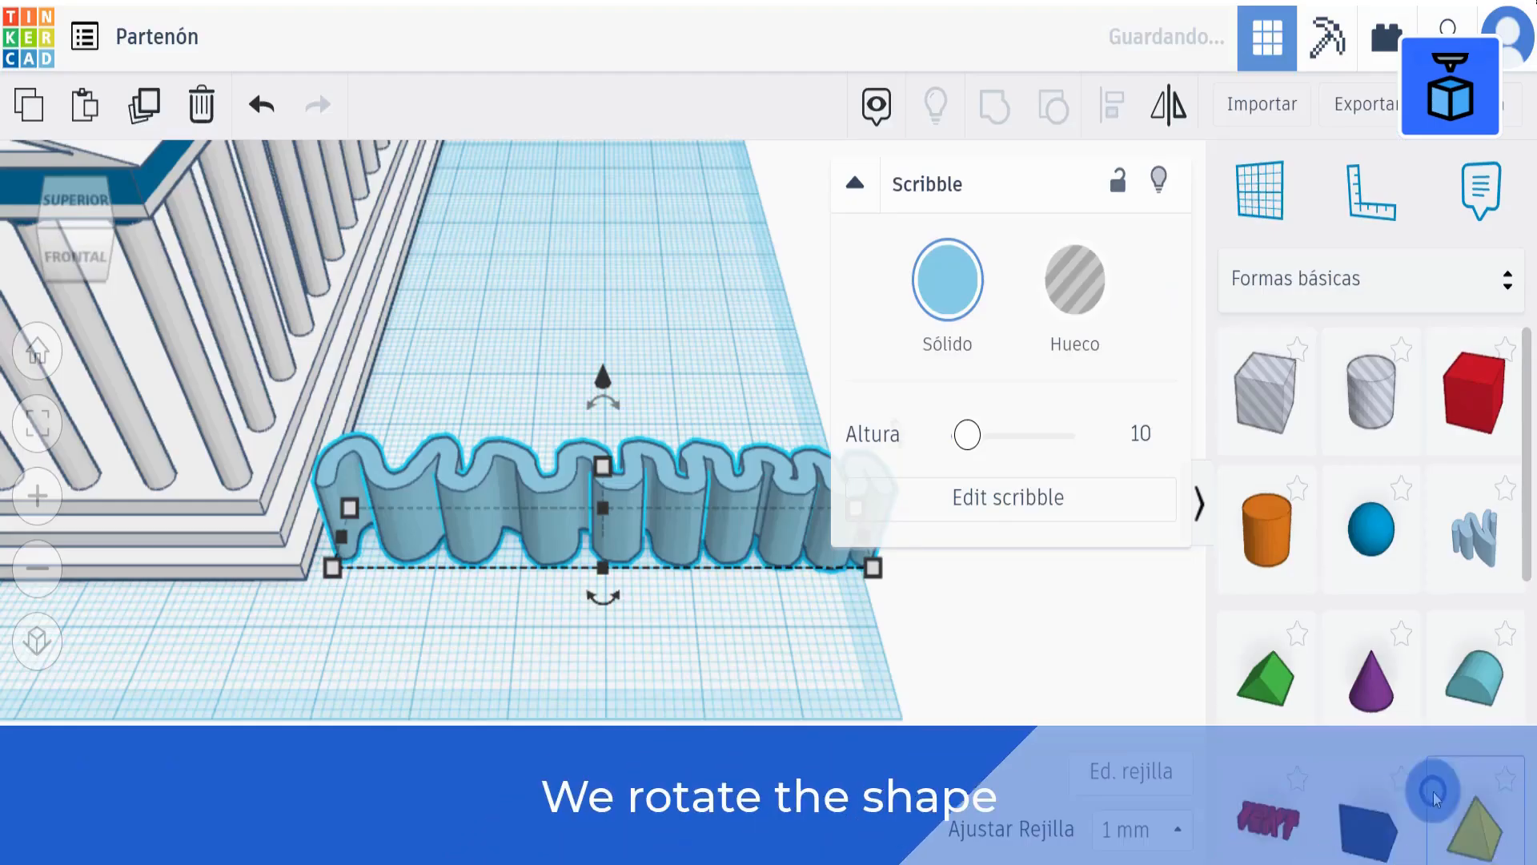
Rotate the scribble 90° to stand upright, move it in front of the temple and make it a hole
right_drag(485, 695, 695, 690)
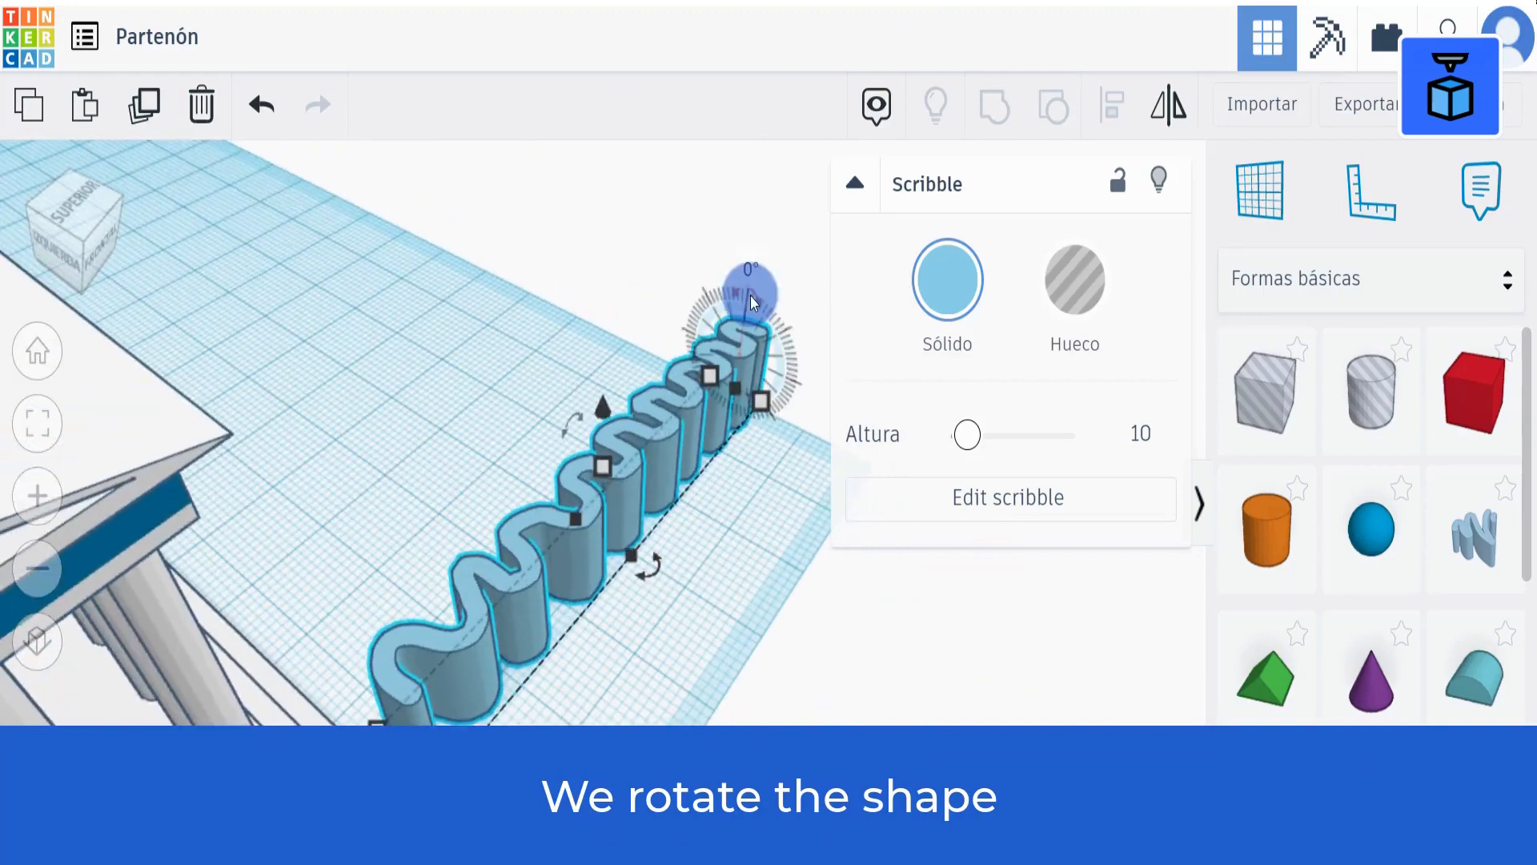
click(751, 295)
text(90)
key(Return)
mouse_move(745, 264)
right_down()
mouse_move(758, 638)
mouse_move(642, 608)
mouse_move(744, 621)
right_up()
mouse_move(855, 618)
mouse_down()
mouse_move(780, 653)
mouse_move(352, 733)
mouse_up()
click(1066, 281)
Lift the scribble hole in front of the columns and set its length to 63 mm
mouse_move(769, 681)
right_down()
mouse_move(881, 670)
mouse_move(702, 477)
right_up()
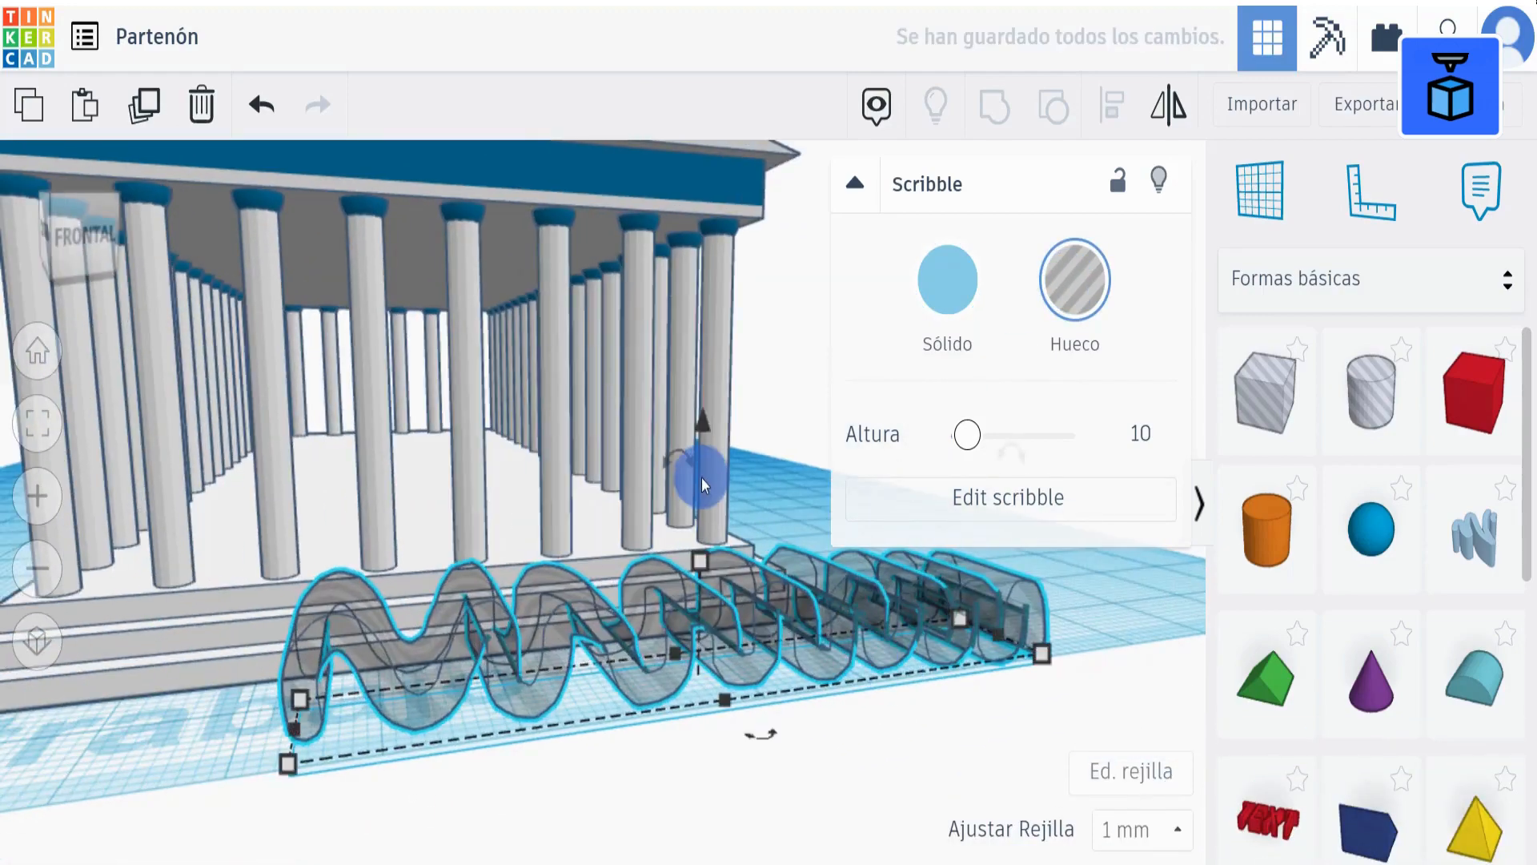
mouse_move(703, 422)
mouse_down()
mouse_move(525, 232)
mouse_move(519, 190)
mouse_up()
mouse_move(680, 576)
right_down()
mouse_move(618, 695)
mouse_move(529, 741)
right_up()
drag(455, 354, 451, 220)
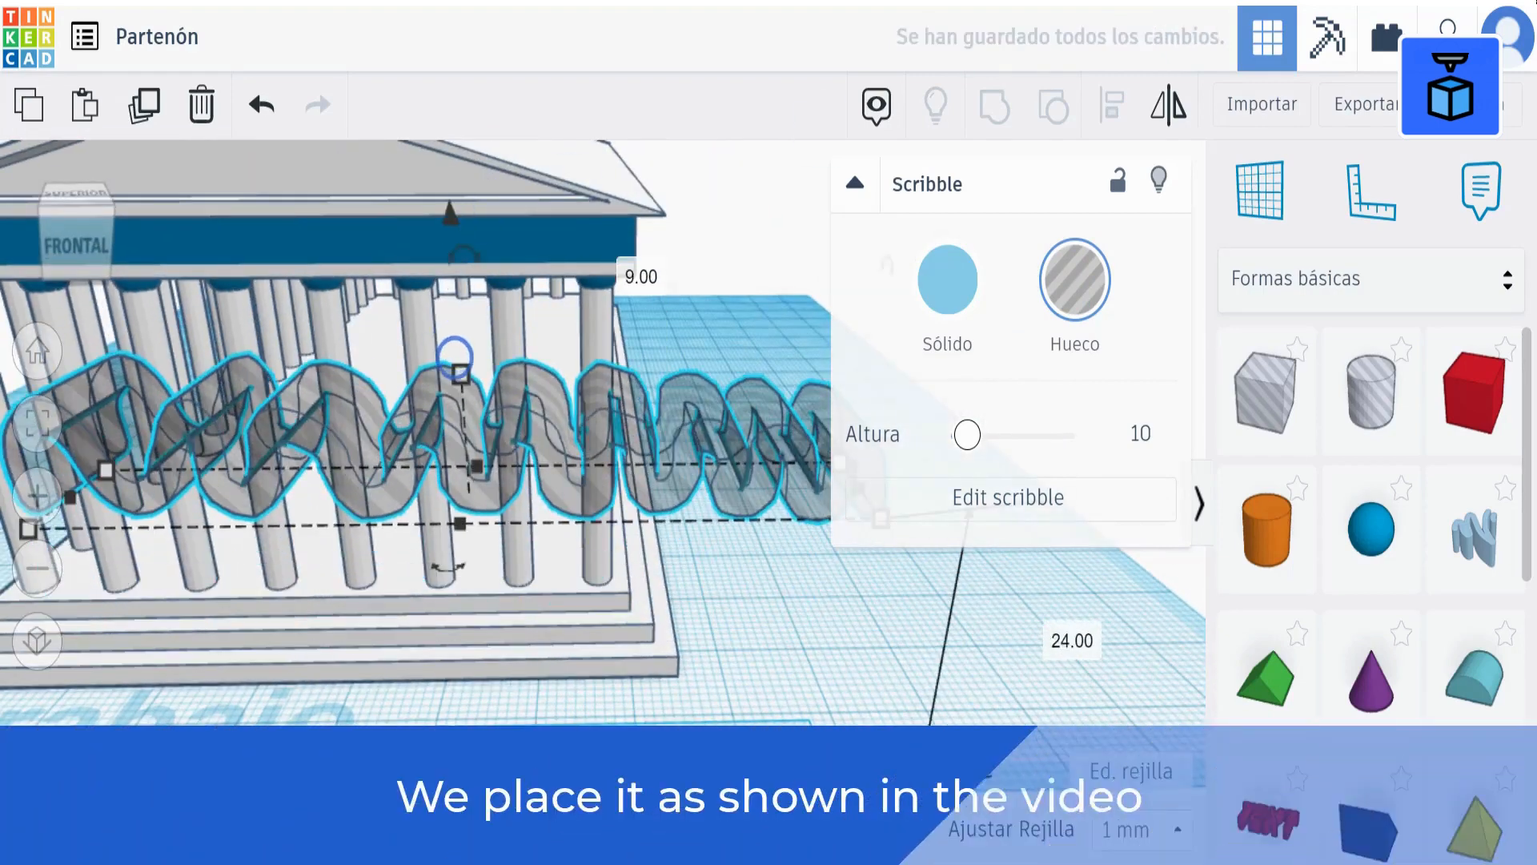
middle_drag(196, 463, 442, 493)
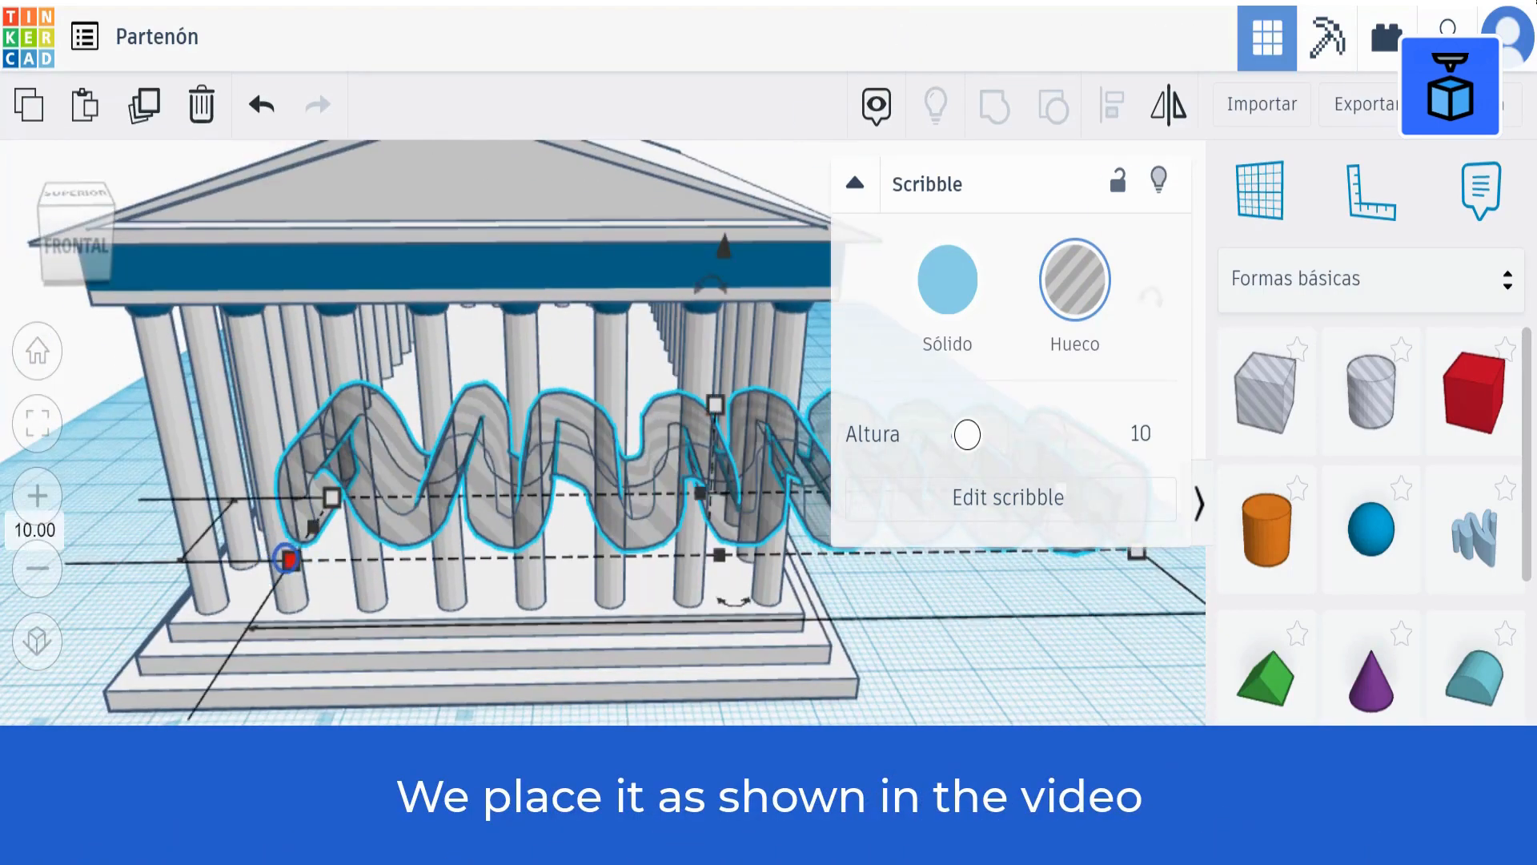
text(63)
key(Return)
click(288, 689)
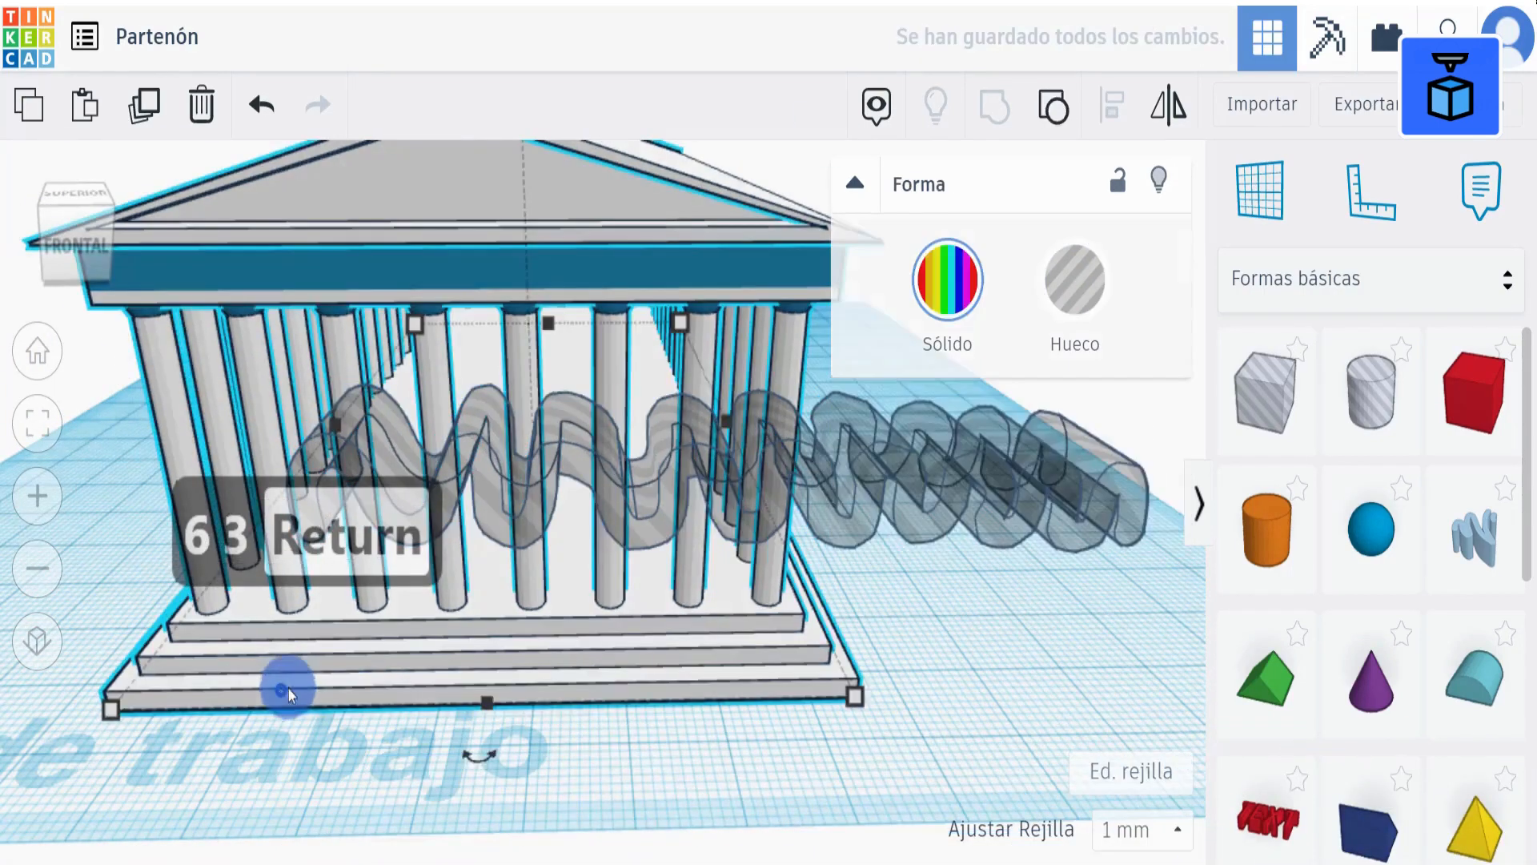
click(670, 501)
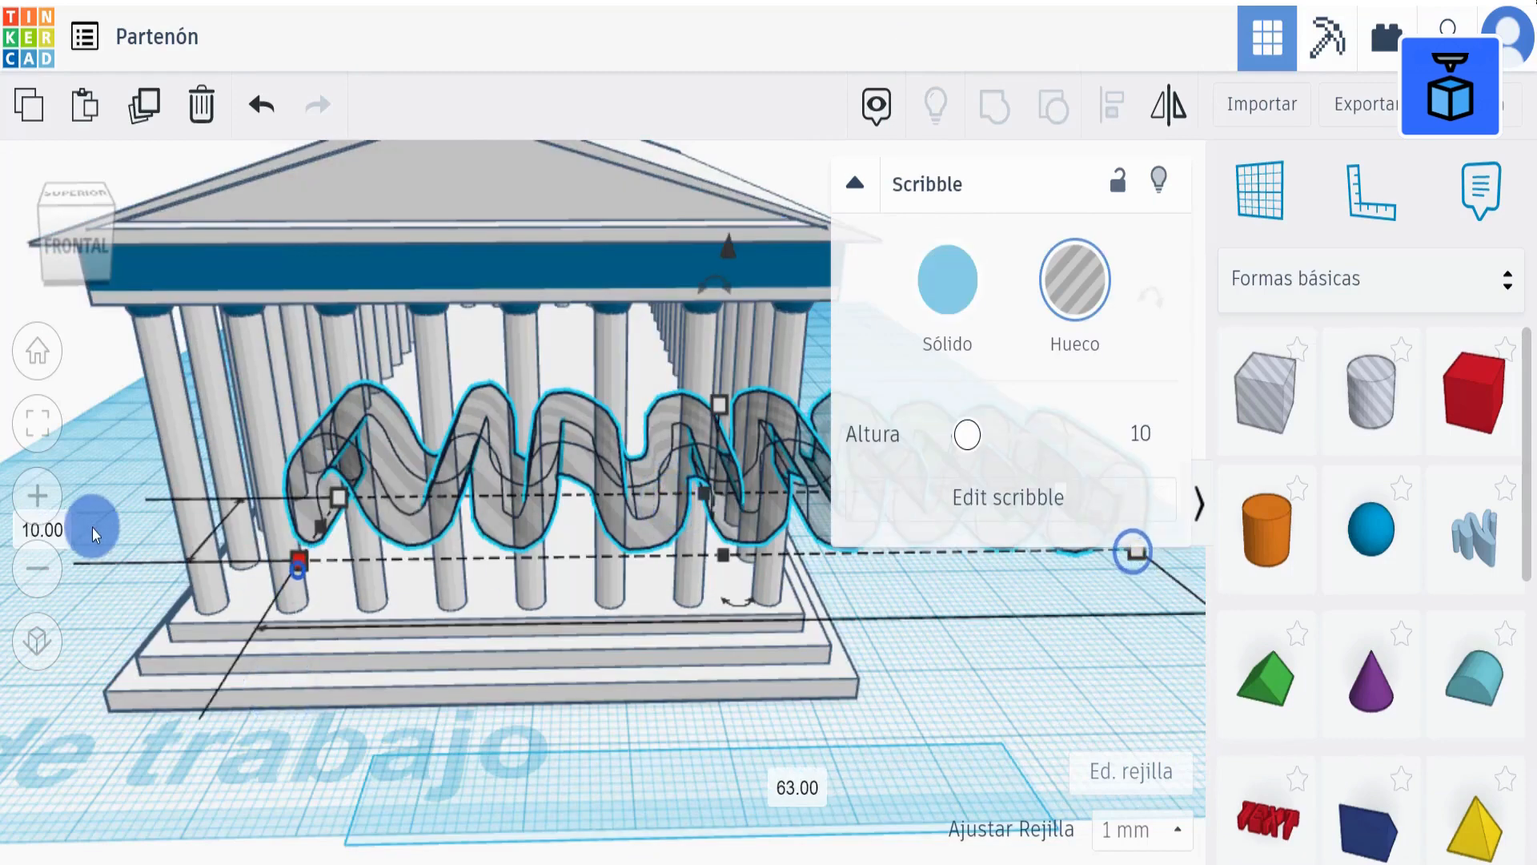
Slide the scribble hole across the facade to centre it and reduce its height to 6 mm
middle_drag(89, 527, 296, 546)
mouse_move(647, 544)
mouse_down()
mouse_move(396, 420)
mouse_move(387, 434)
mouse_up()
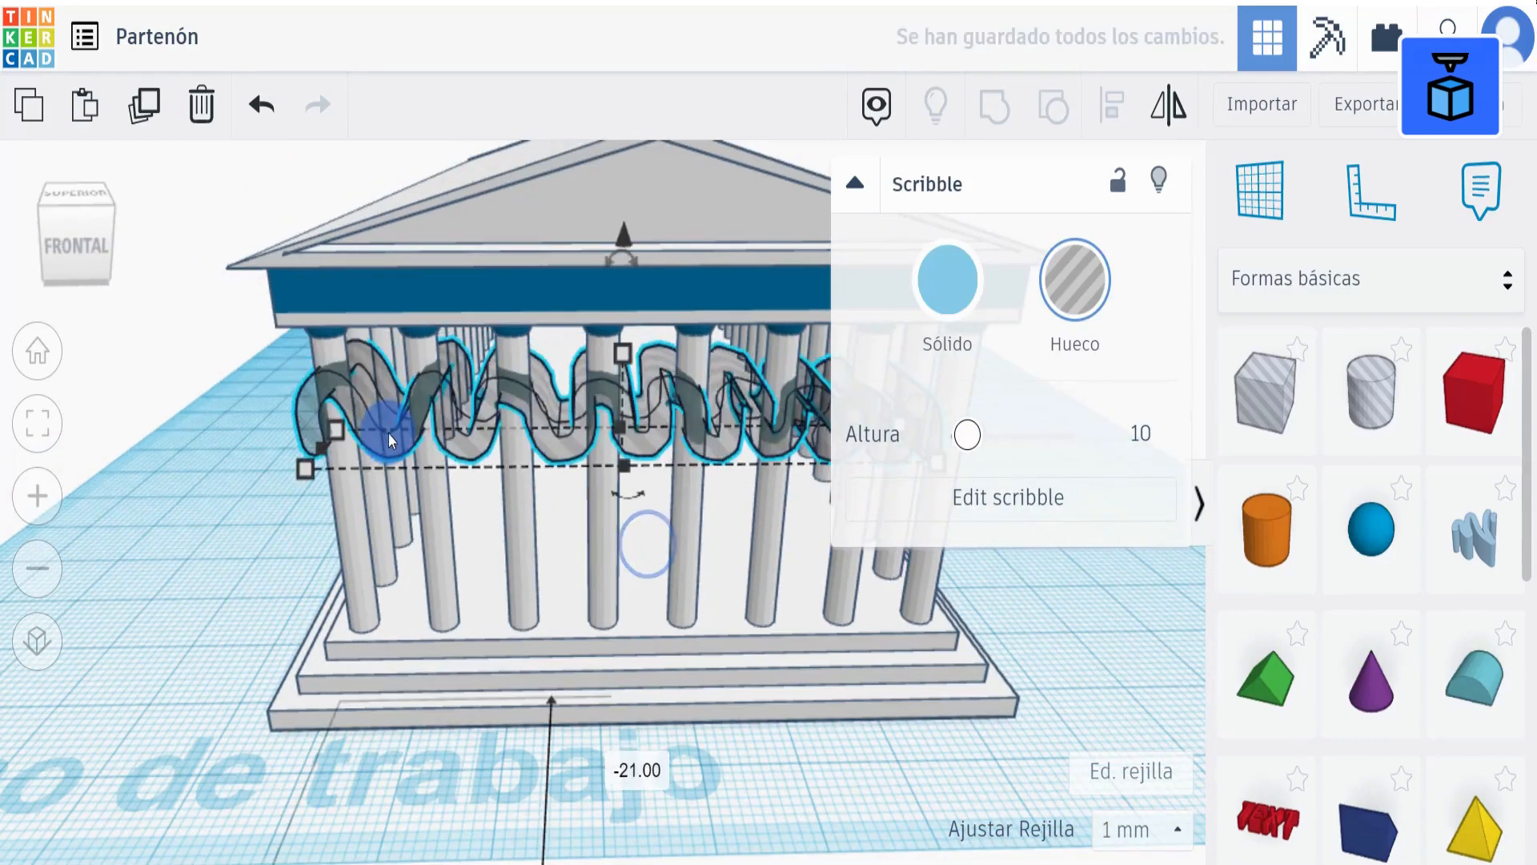
drag(623, 353, 621, 443)
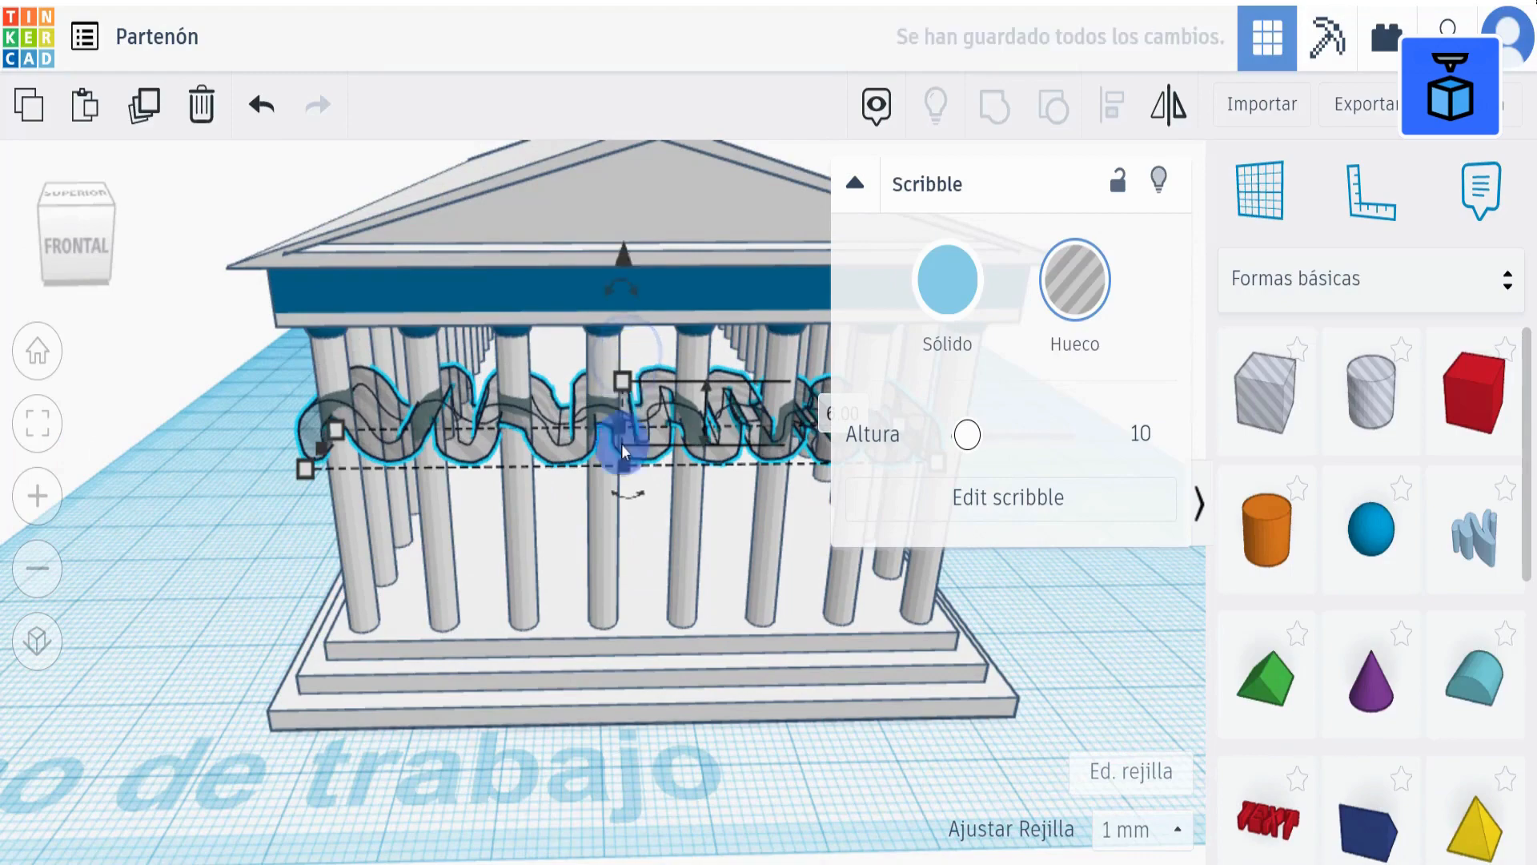
Raise the scribble hole onto the blue band and reduce its height to 4 mm so it fits within the band
mouse_move(783, 617)
middle_down()
mouse_move(611, 584)
mouse_move(648, 645)
middle_up()
drag(483, 295, 487, 141)
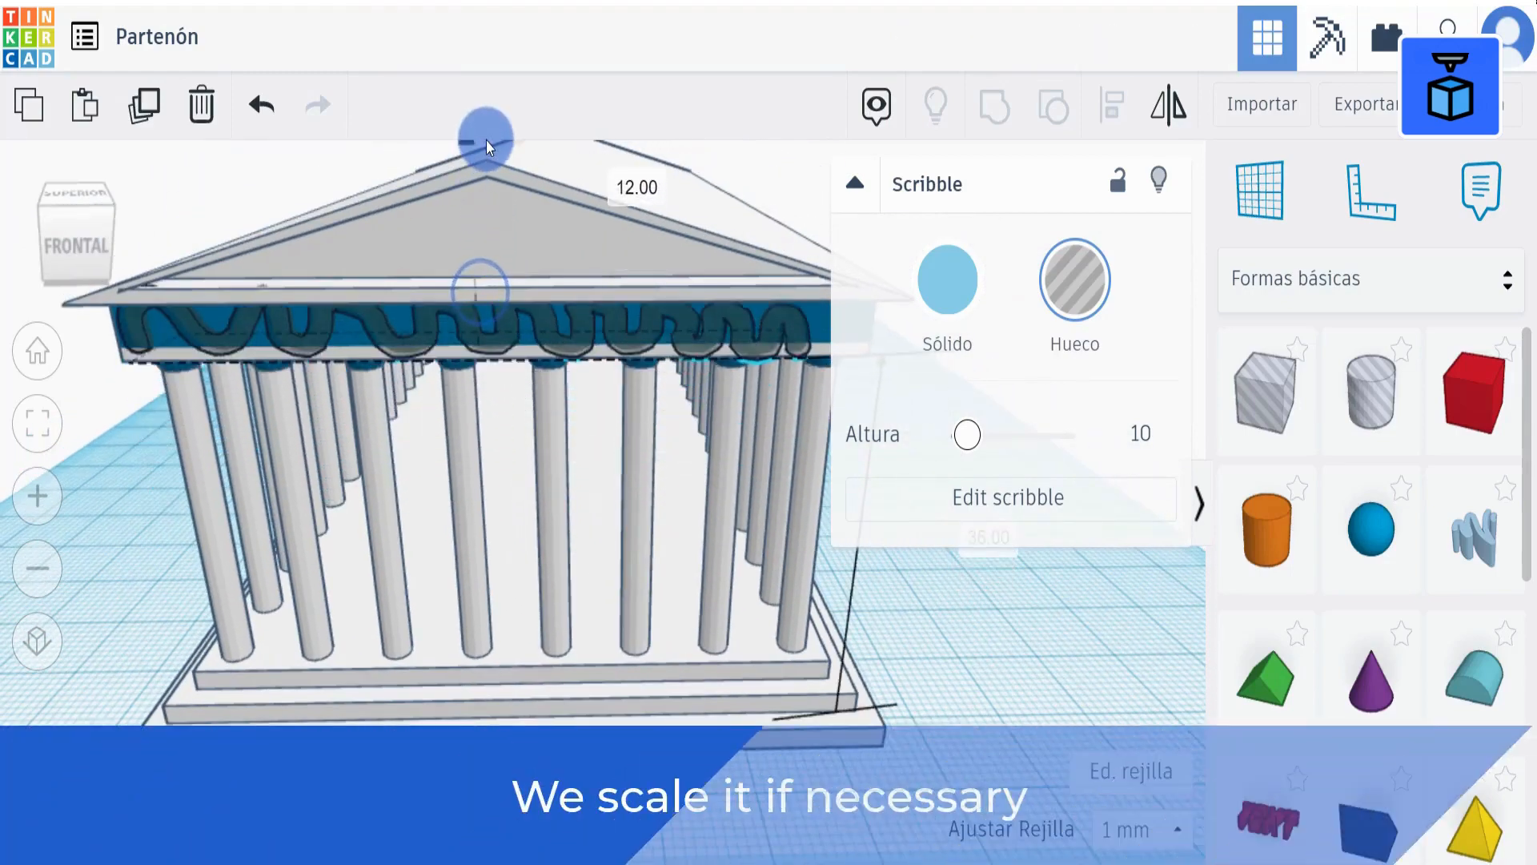
mouse_move(352, 538)
right_down()
mouse_move(638, 538)
mouse_move(408, 554)
right_up()
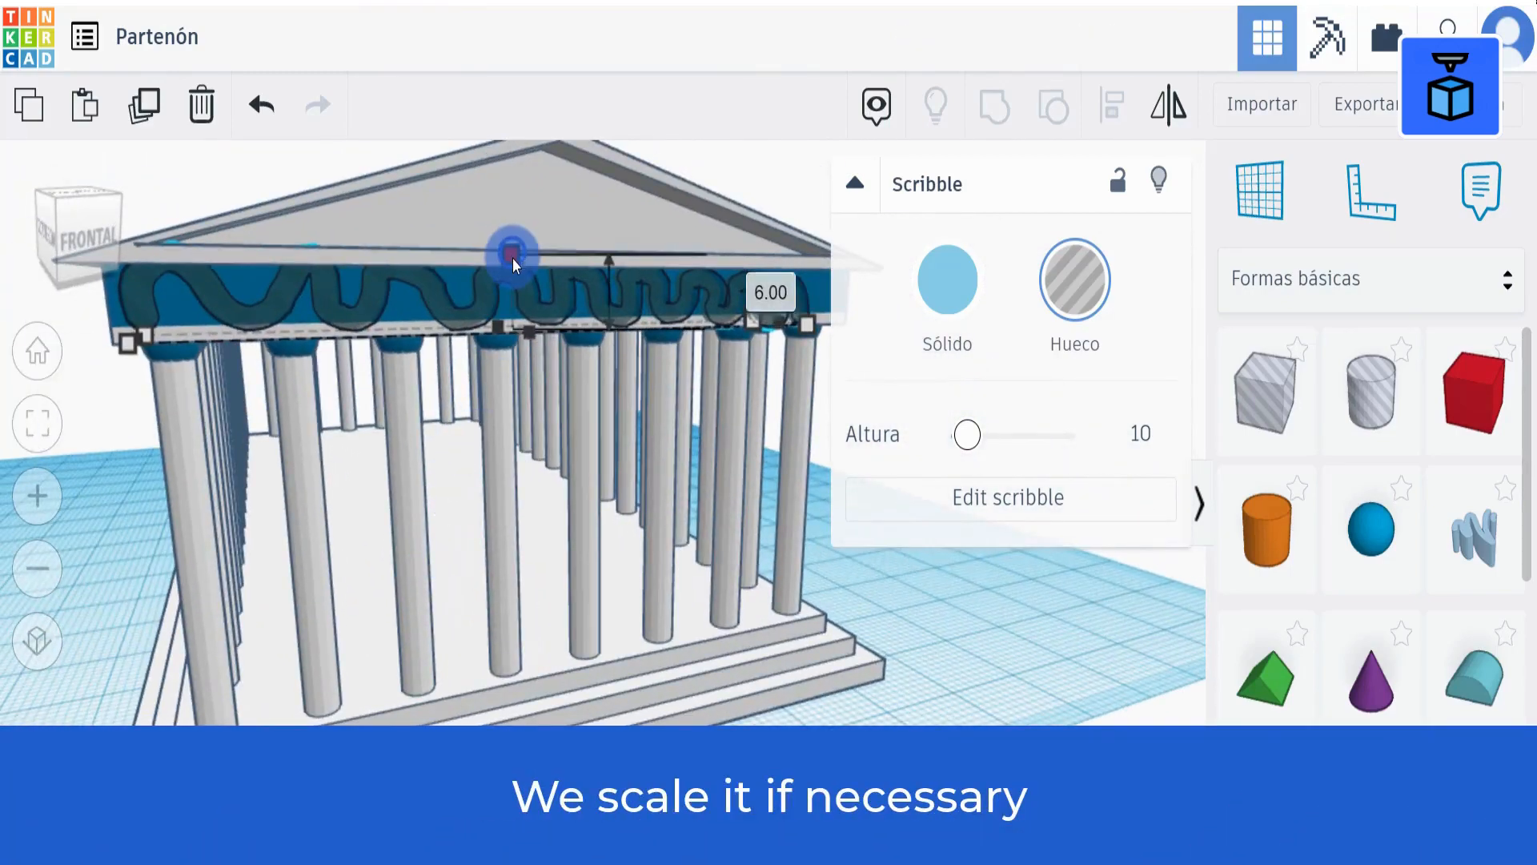
drag(513, 258, 513, 273)
right_drag(574, 465, 472, 468)
drag(480, 150, 479, 140)
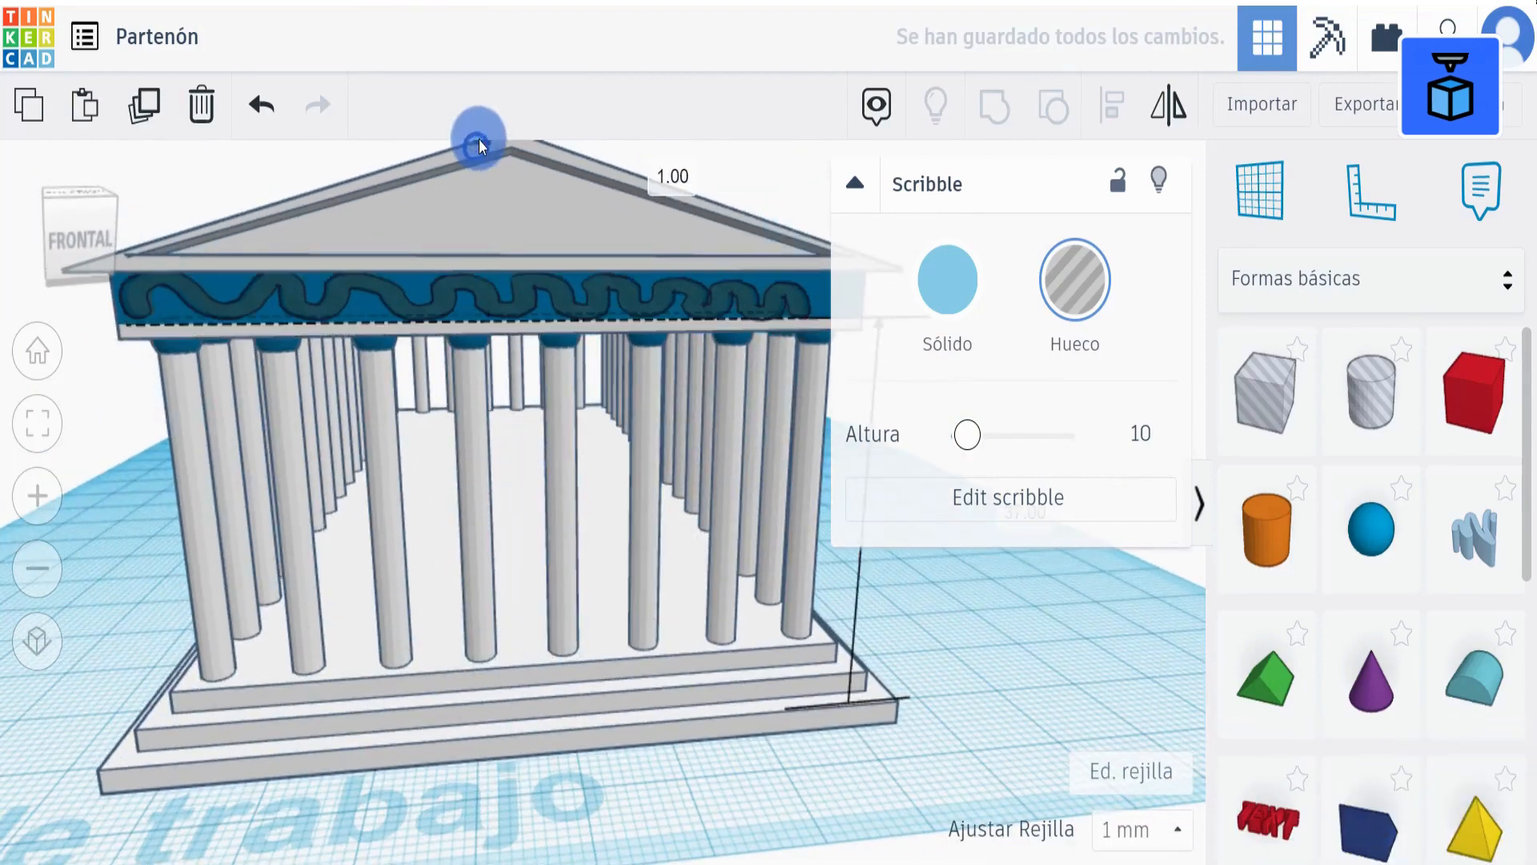
mouse_move(339, 500)
right_down()
mouse_move(413, 514)
mouse_move(301, 518)
right_up()
mouse_move(625, 500)
right_down()
mouse_move(594, 551)
mouse_move(542, 491)
mouse_move(531, 501)
right_up()
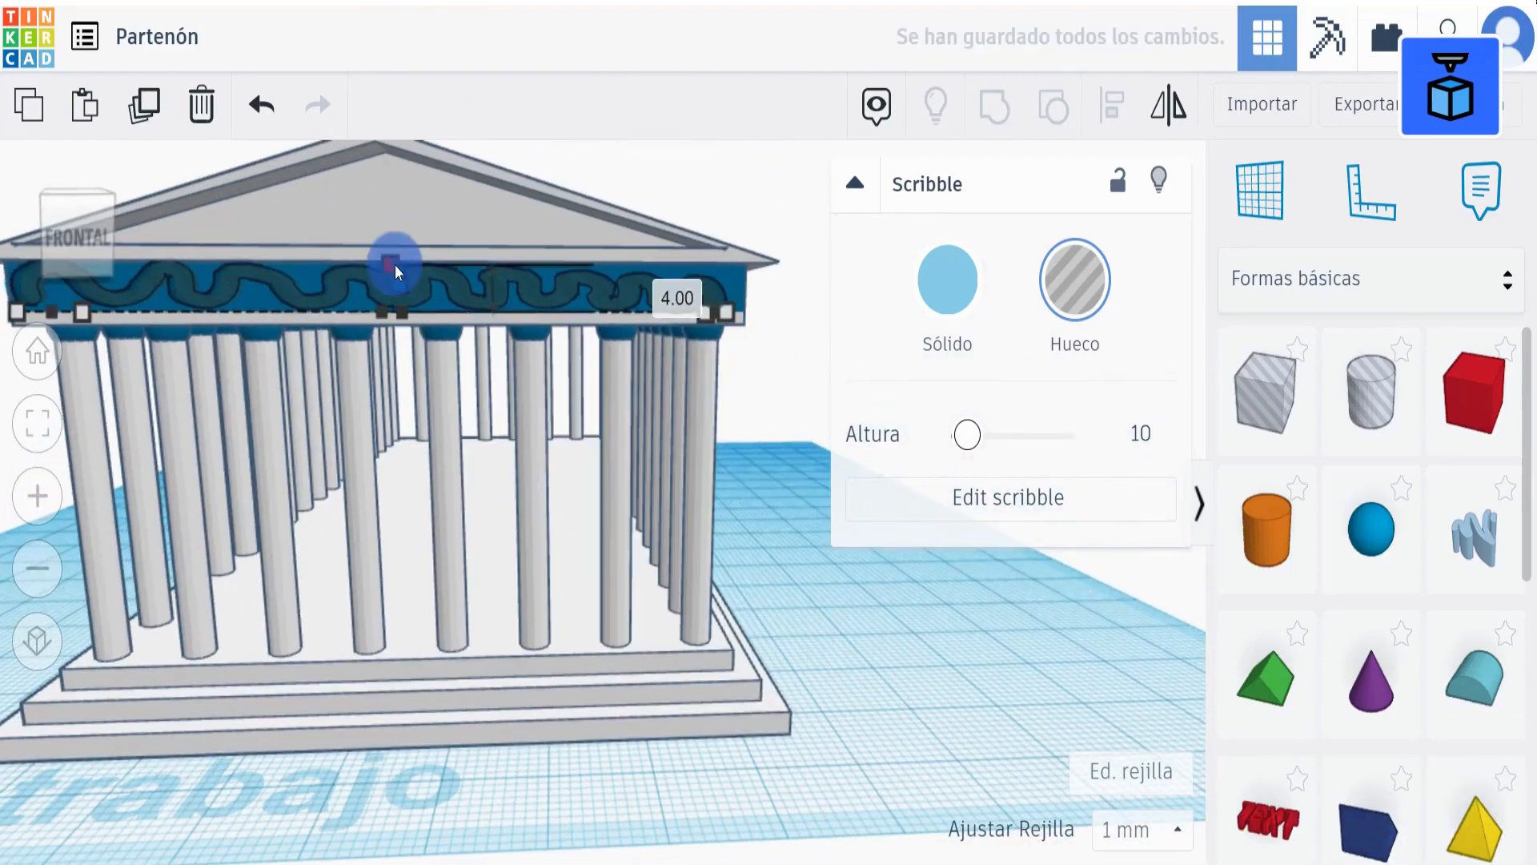
drag(396, 269, 391, 151)
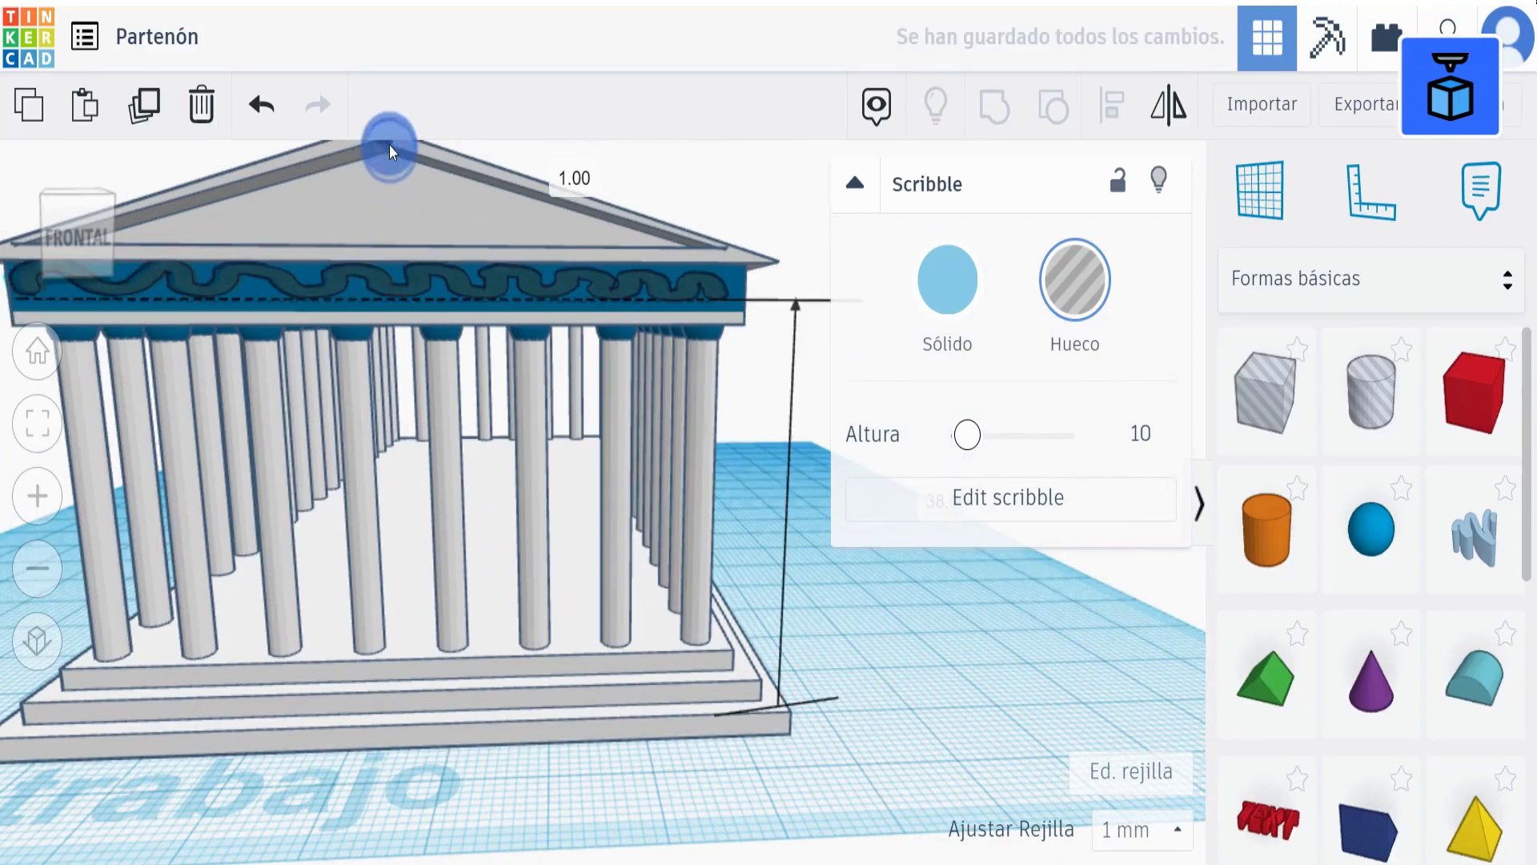
Nudge the scribble hole six steps outward so it only partly sinks into the front of the blue band
right_drag(286, 463, 663, 479)
key(Right)
key(Right)
key(Right)
key(Right)
mouse_move(822, 724)
right_down()
mouse_move(819, 685)
mouse_move(815, 701)
mouse_move(729, 706)
mouse_move(727, 289)
right_up()
key(Right)
key(Right)
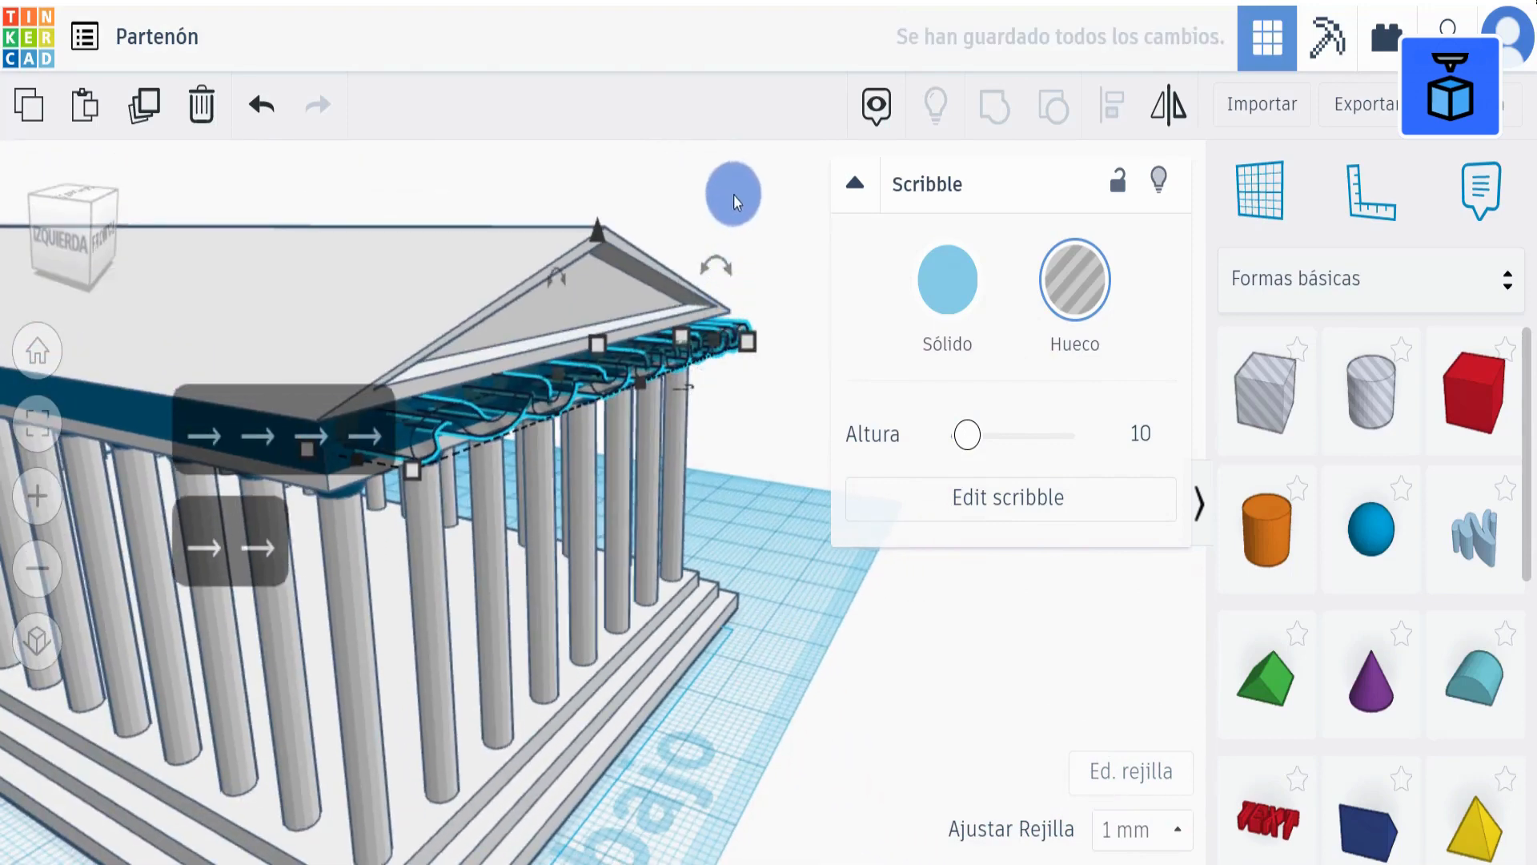
Group the scribble hole with the temple to carve the wavy pattern into the front of the blue band
shift+click(507, 521)
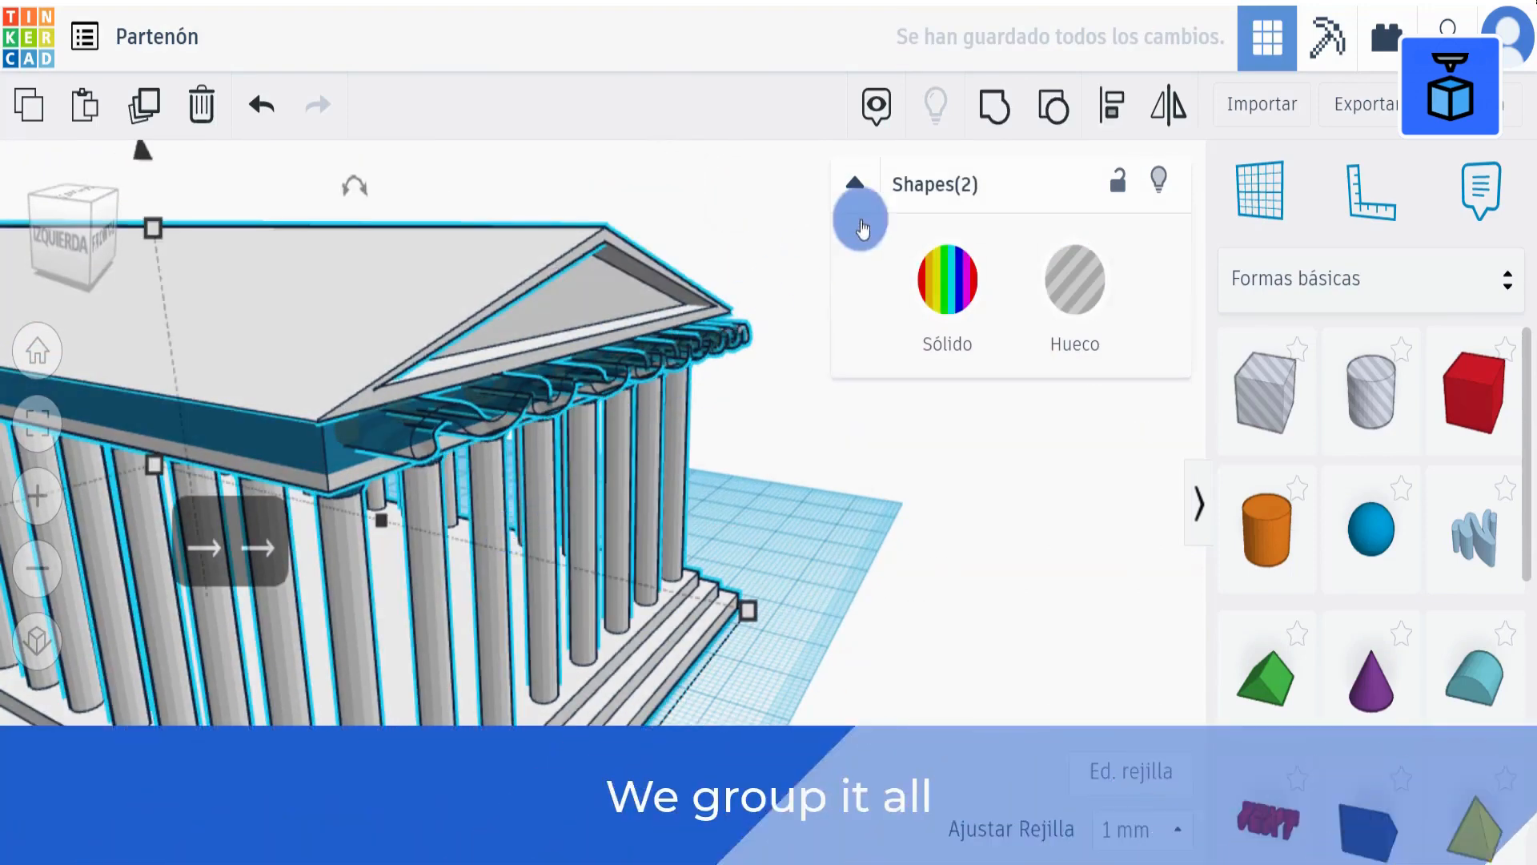
click(993, 105)
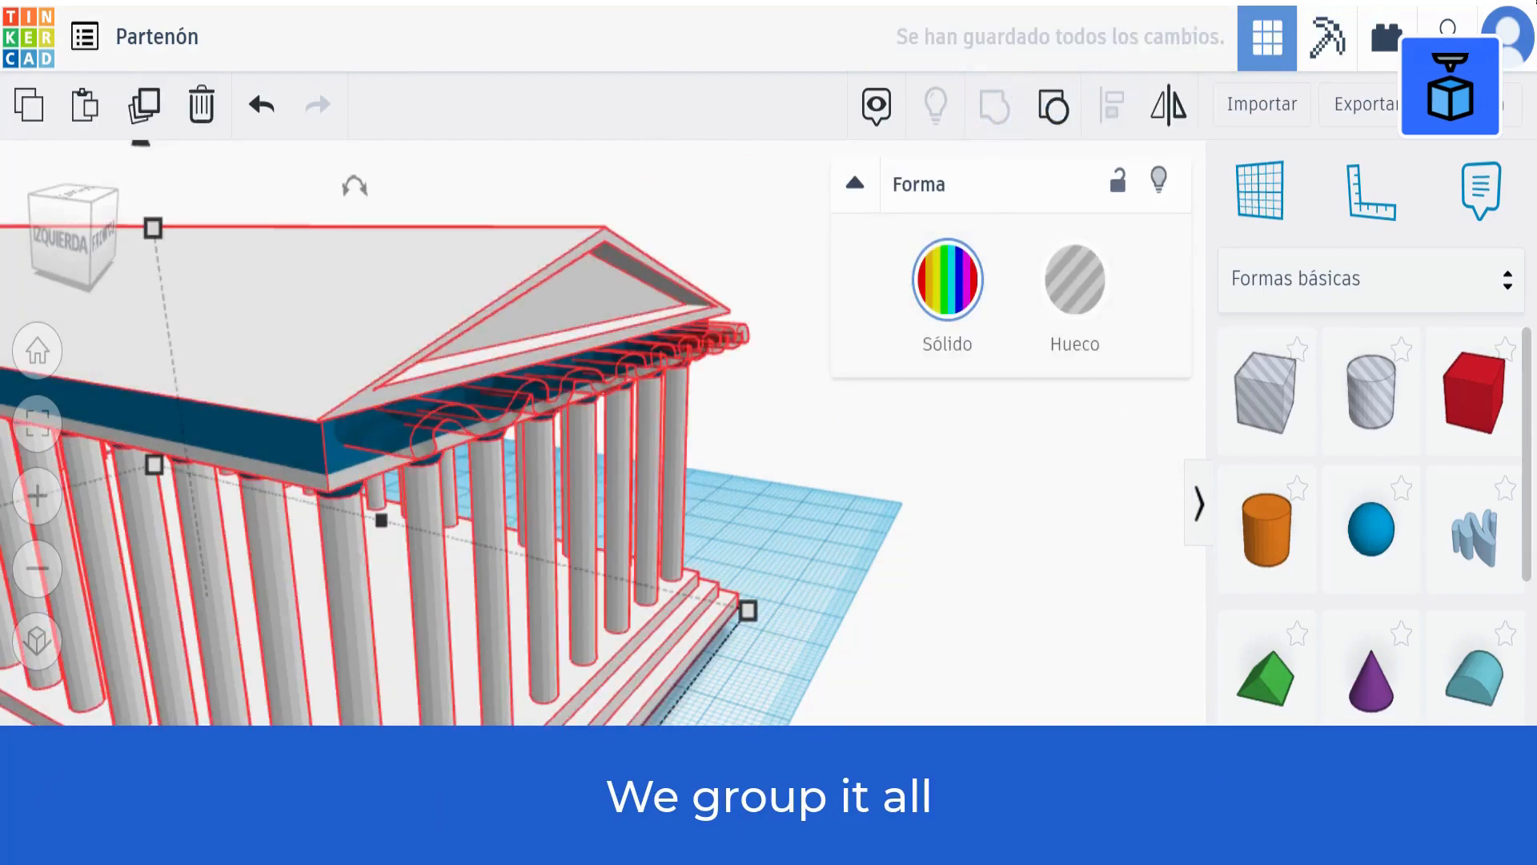
right_drag(1031, 541, 844, 545)
click(861, 537)
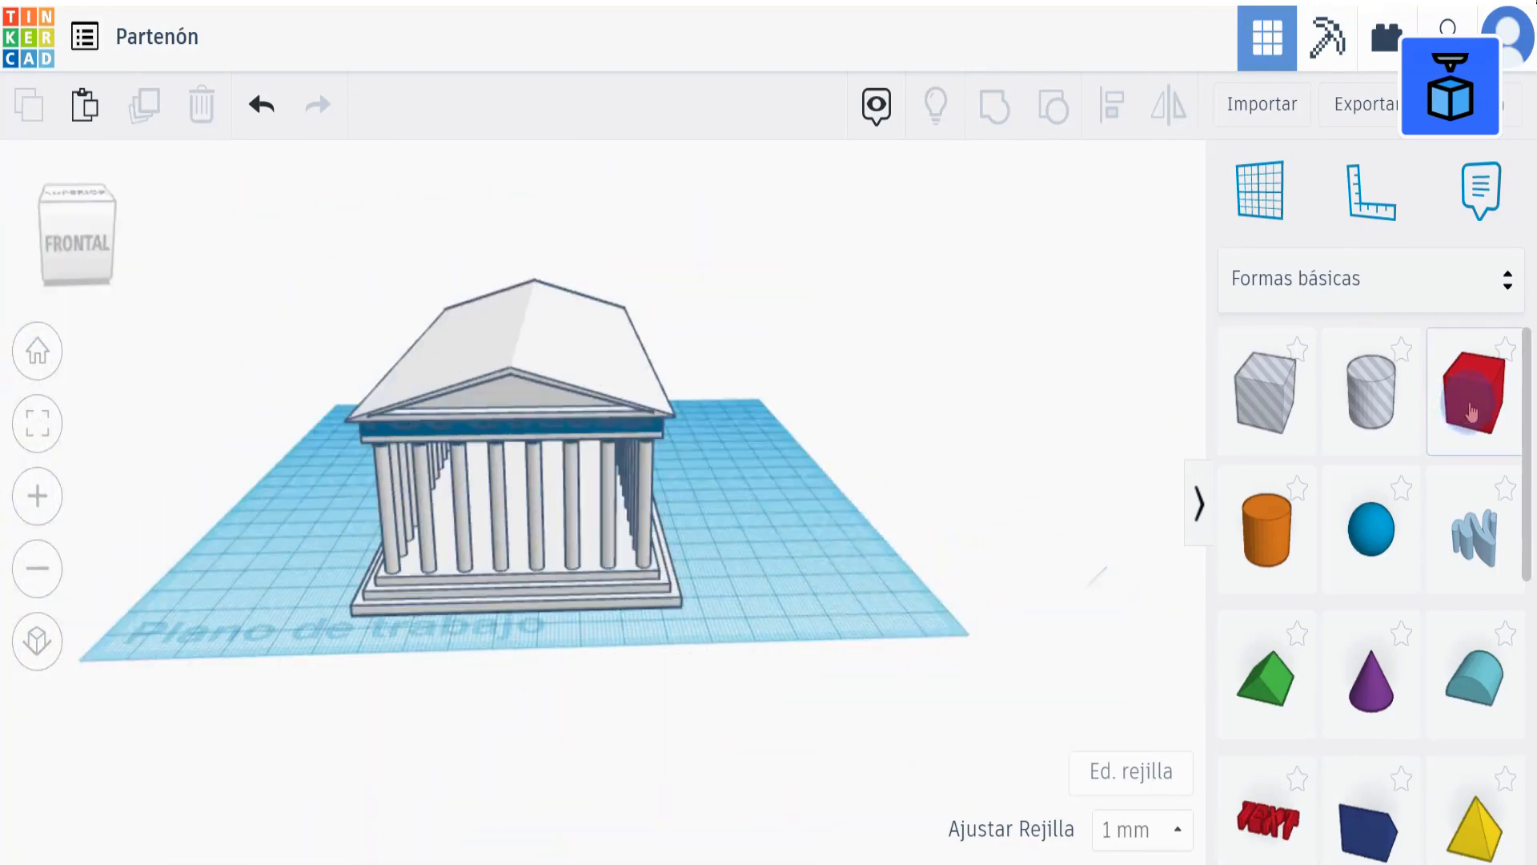
Place a box beside the temple as a plinth, 22 mm wide and 10 mm deep, and reduce its height to a low slab
drag(1473, 392, 791, 535)
right_drag(755, 611, 727, 611)
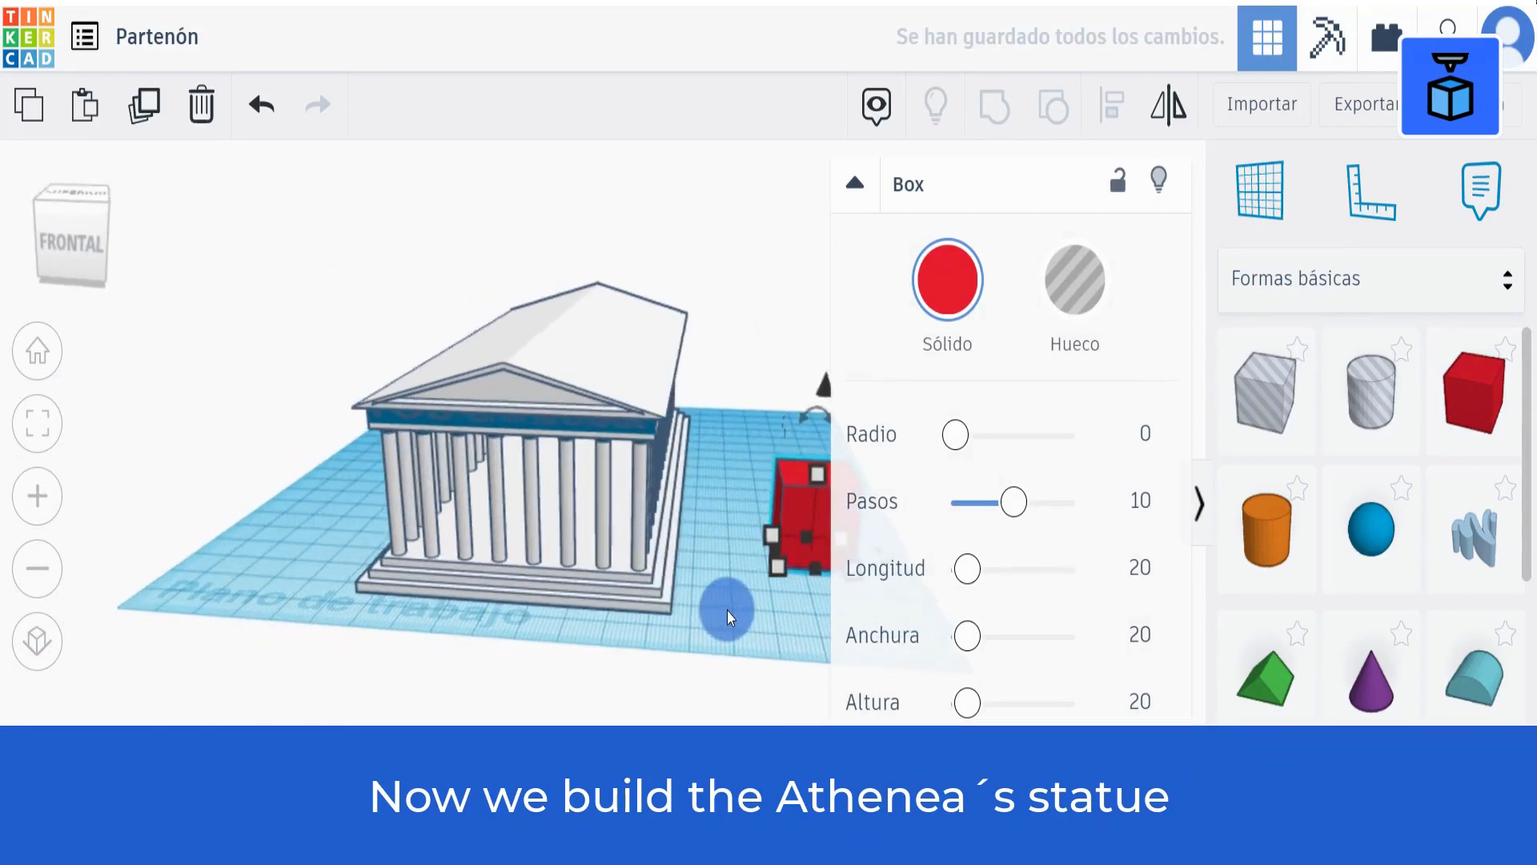
middle_drag(752, 616, 725, 602)
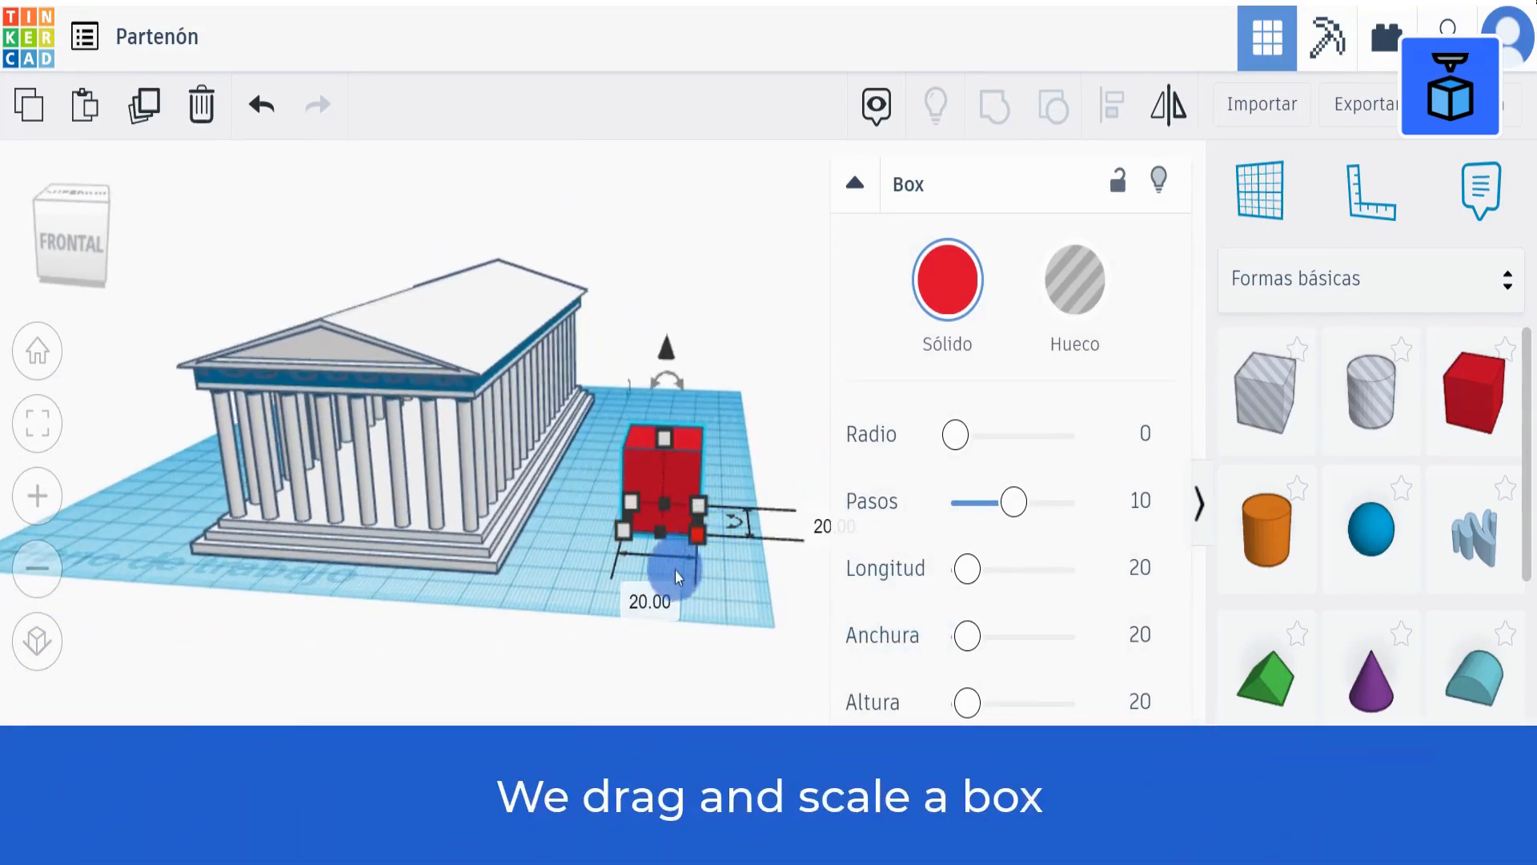
text(22)
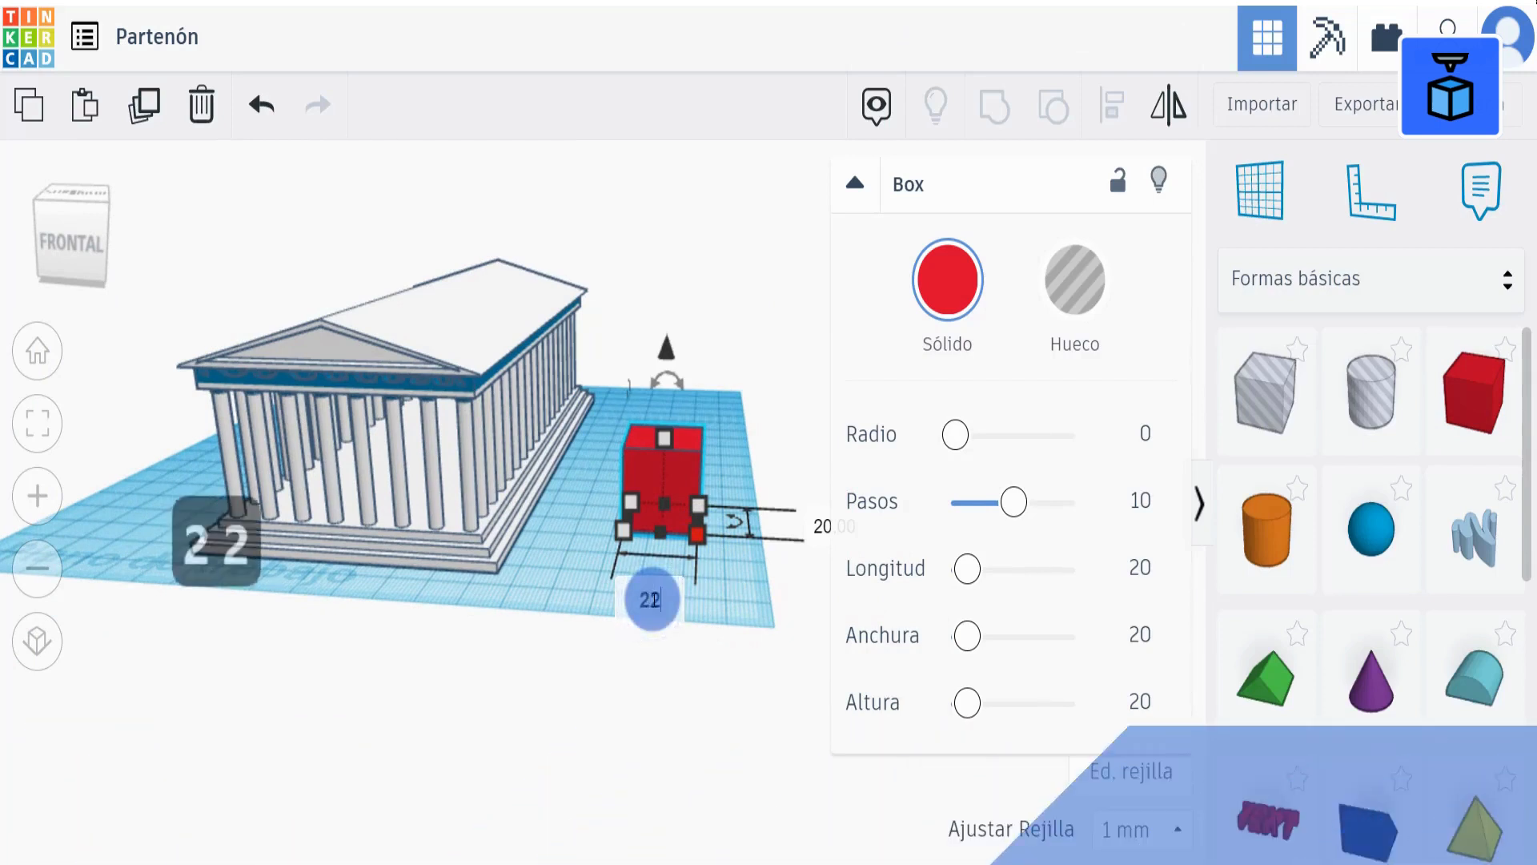
key(Return)
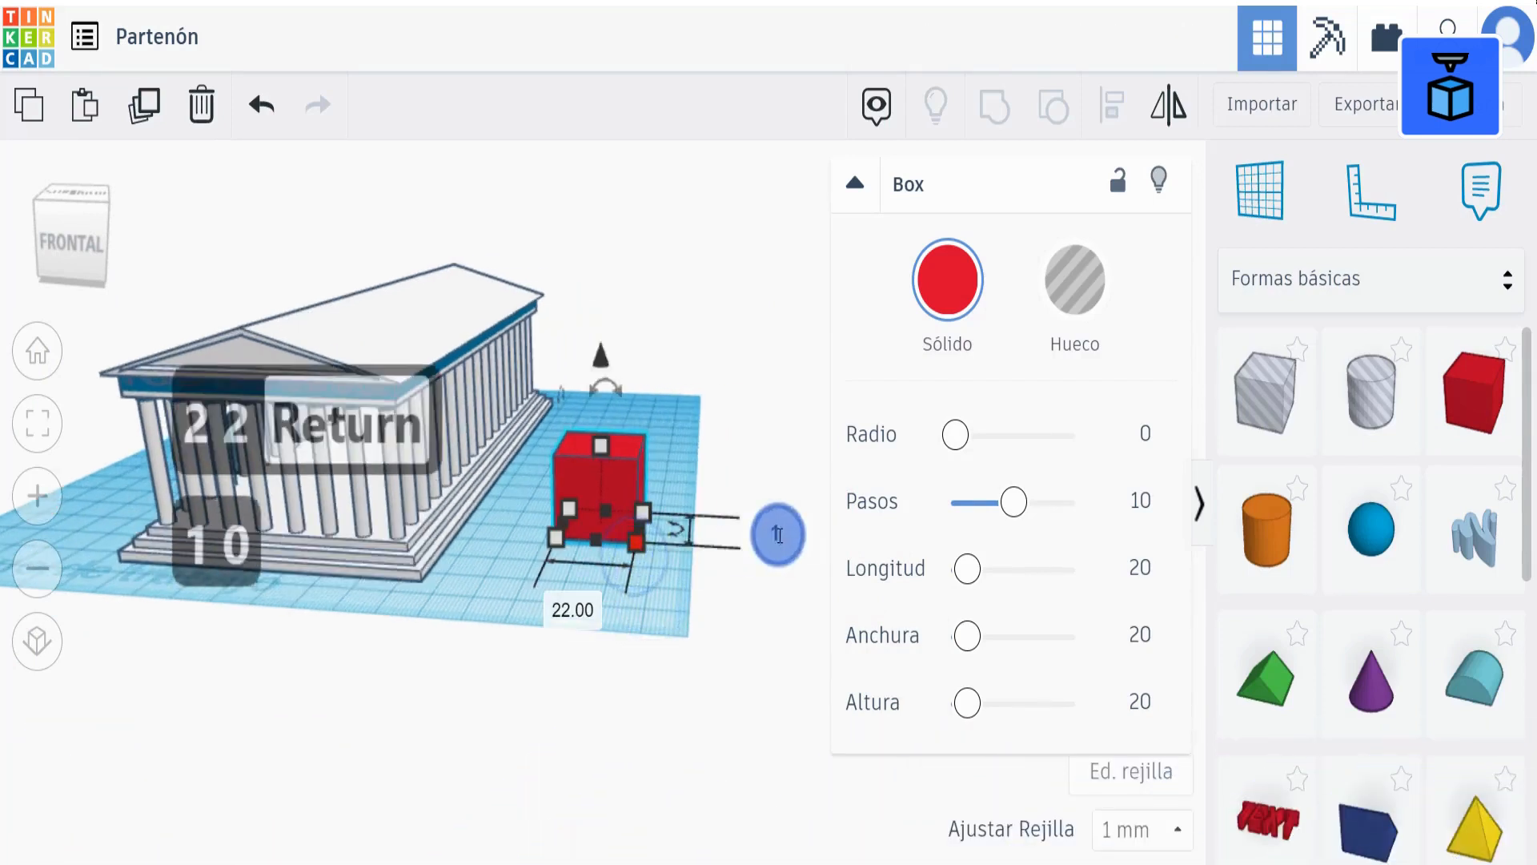
click(578, 588)
text(20.00)
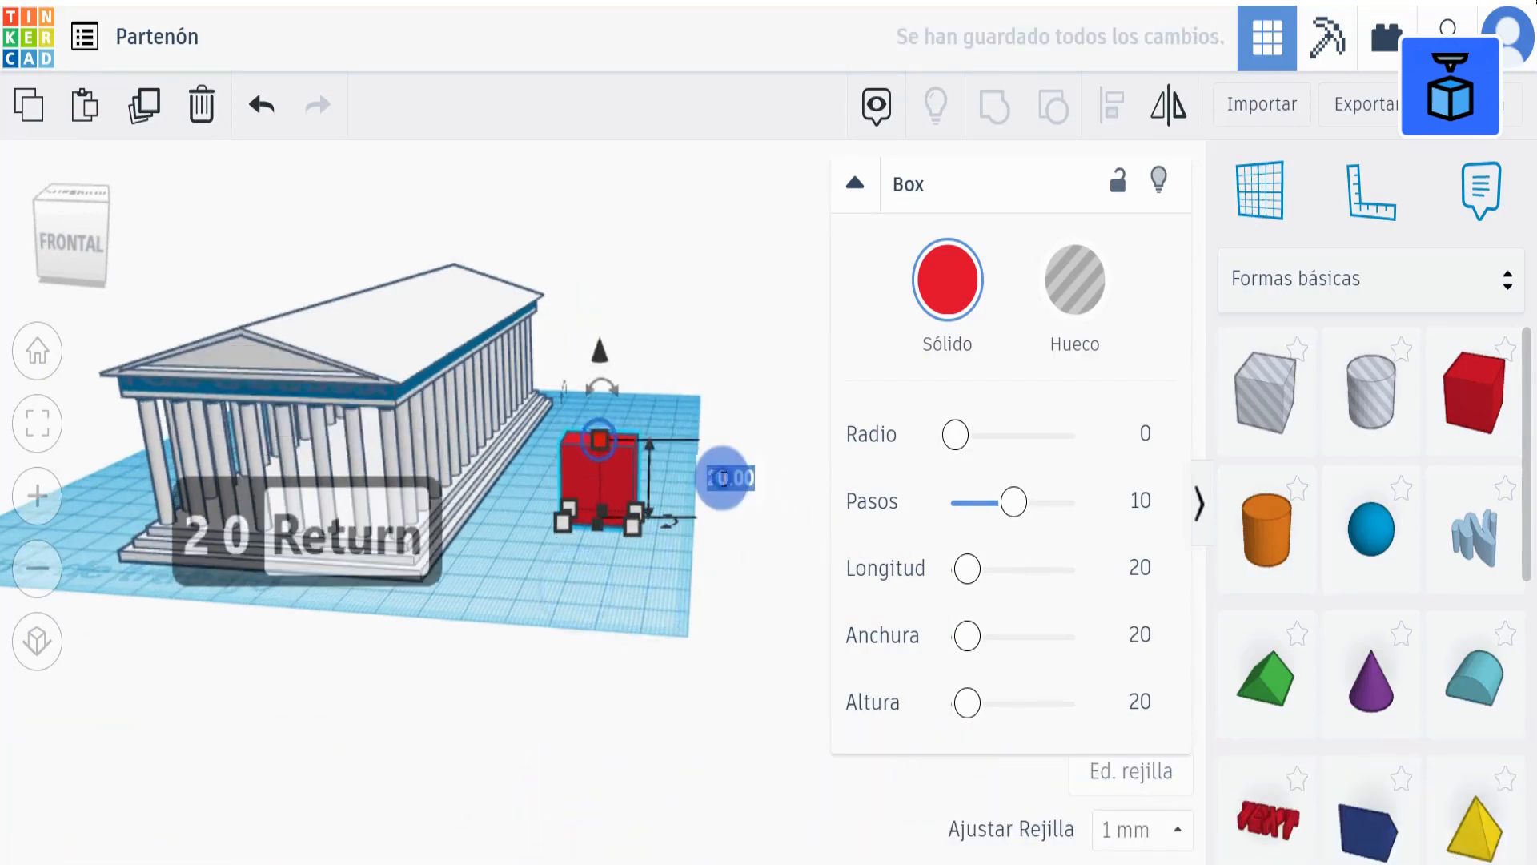
Colour the plinth box black and deselect it
click(957, 293)
click(1397, 569)
scroll(609, 568, up, 5)
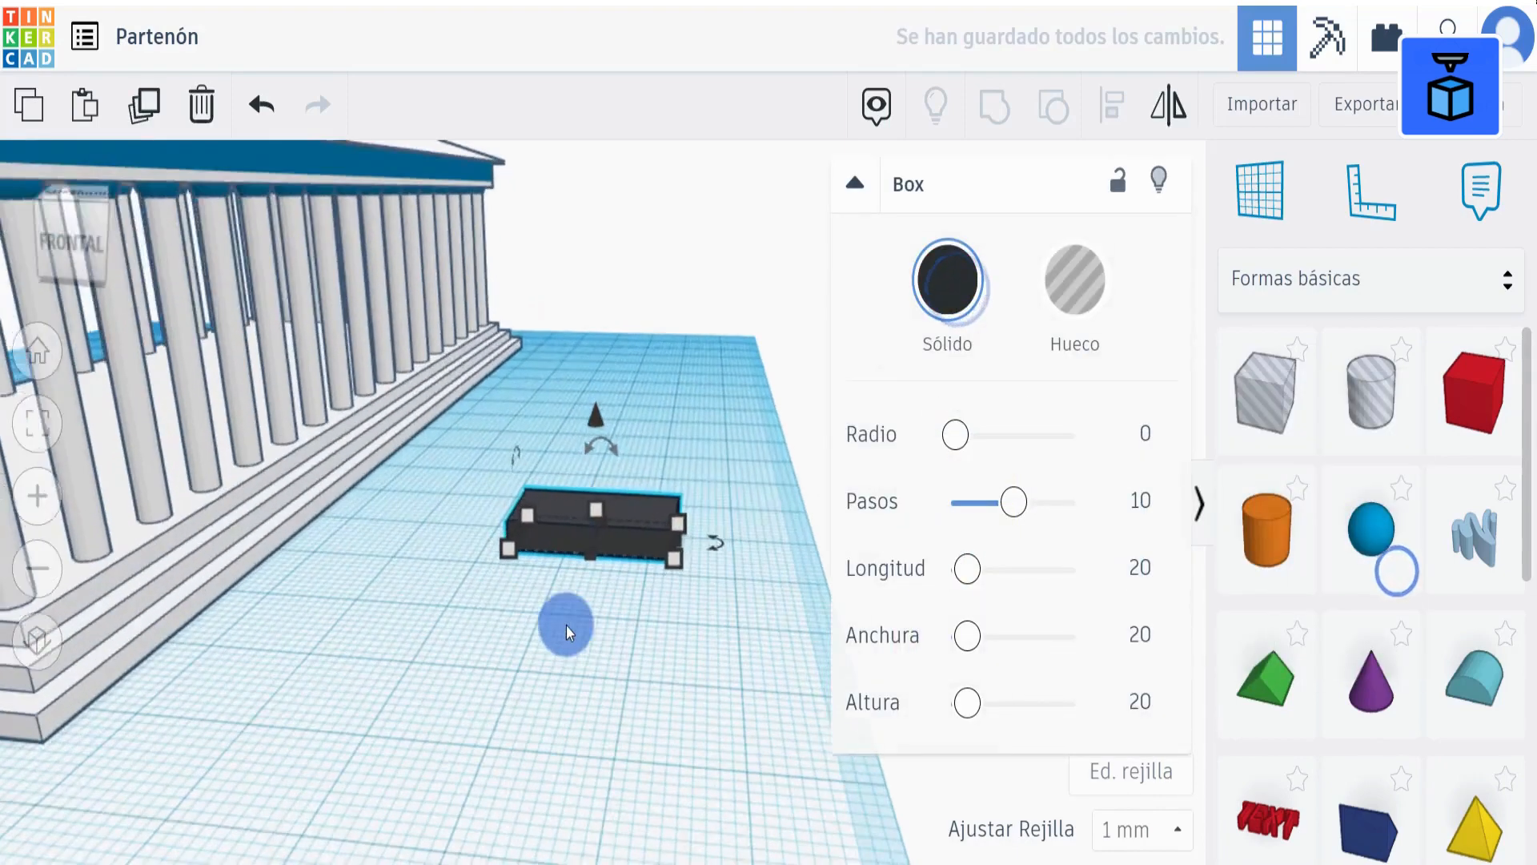
right_drag(566, 621, 600, 625)
click(601, 625)
Add the Astrobot II figure from the Creatures & Characters bodies next to the black plinth
click(1451, 276)
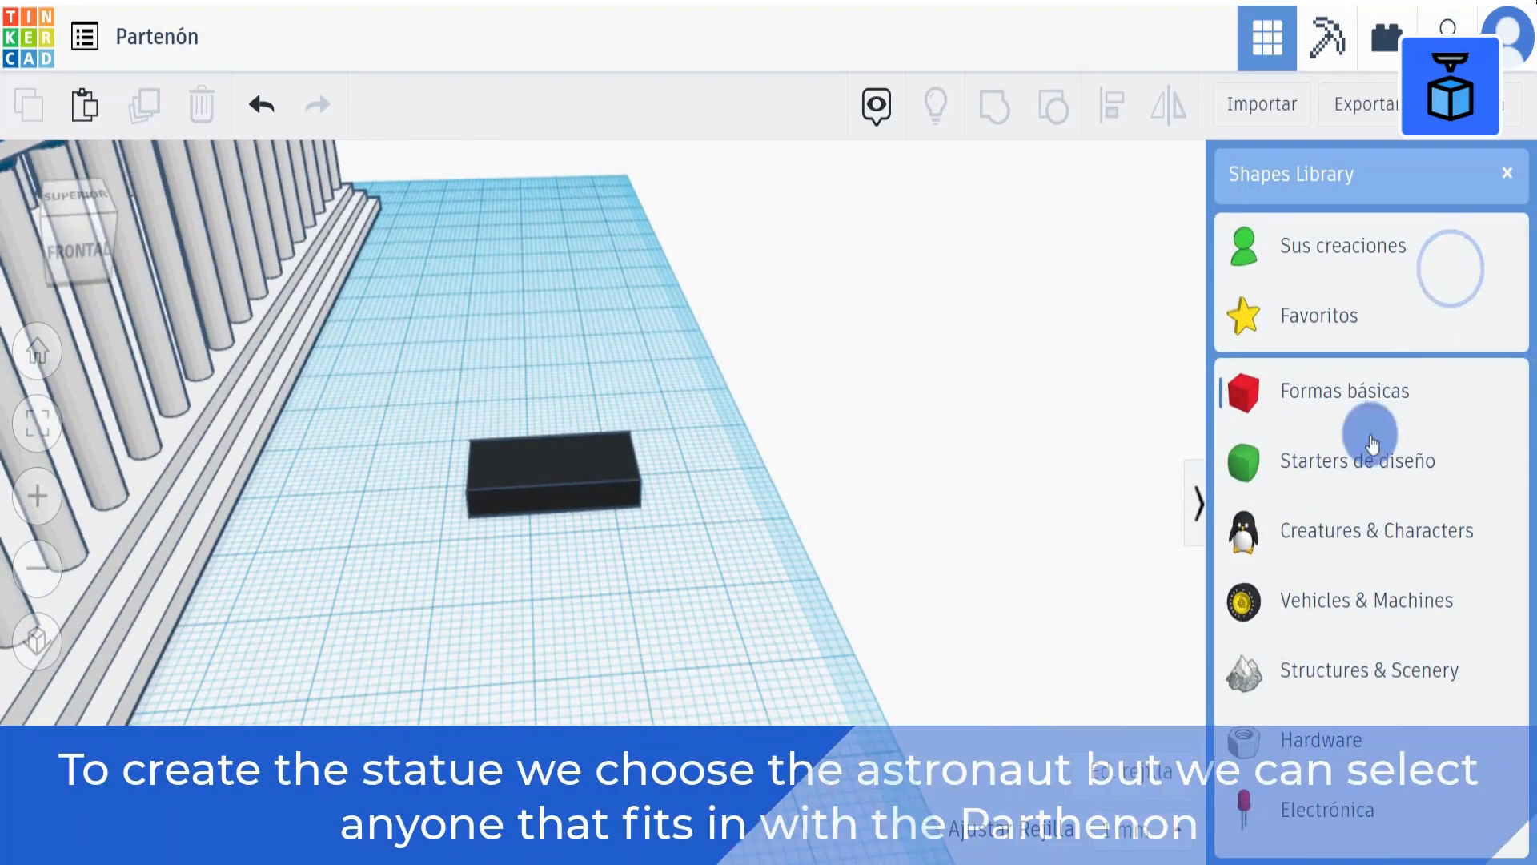
click(1320, 522)
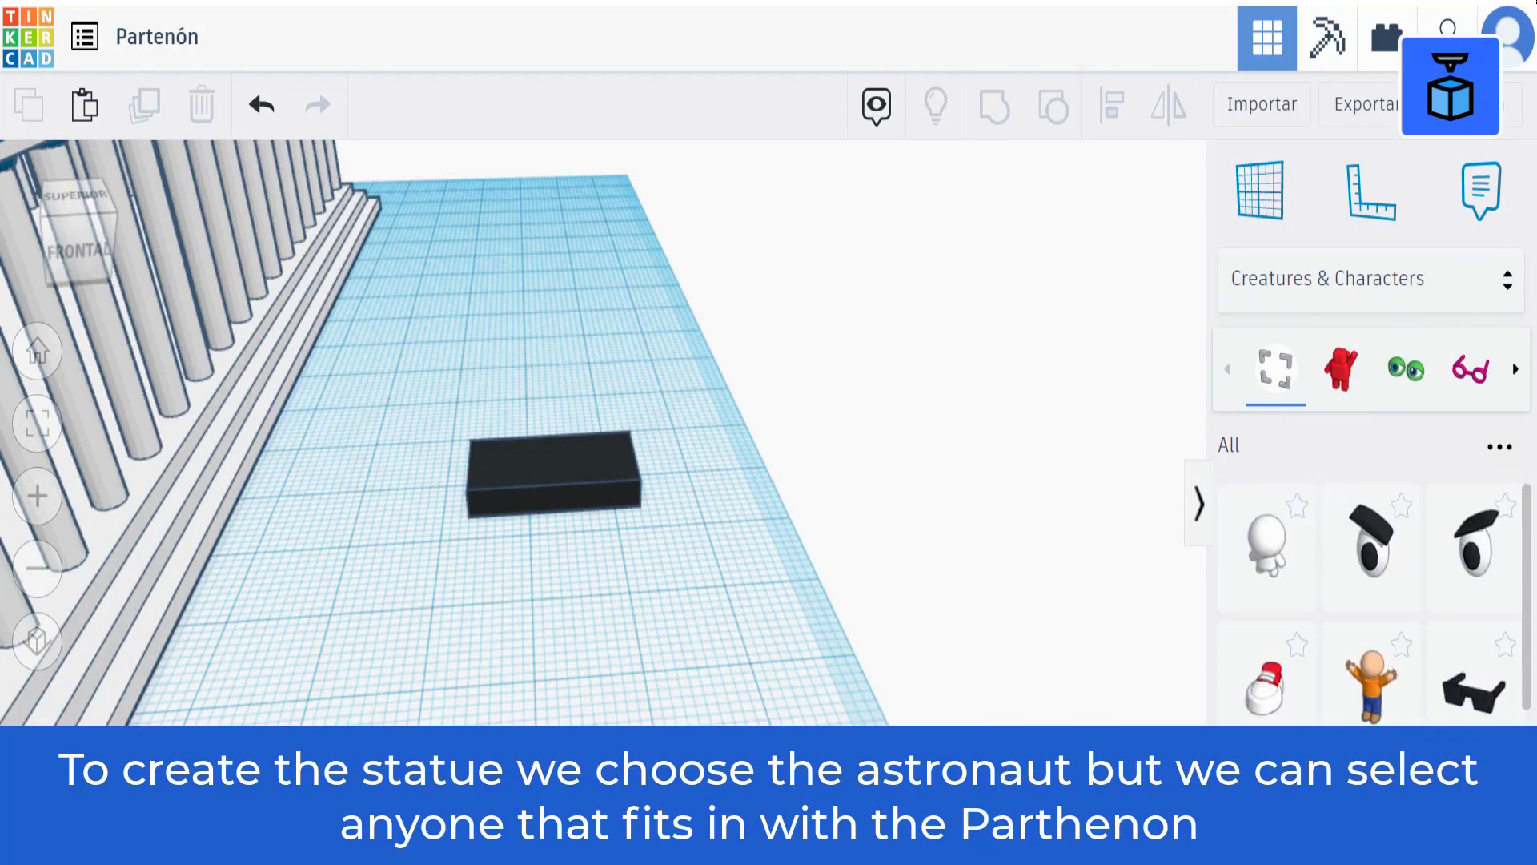
click(1348, 383)
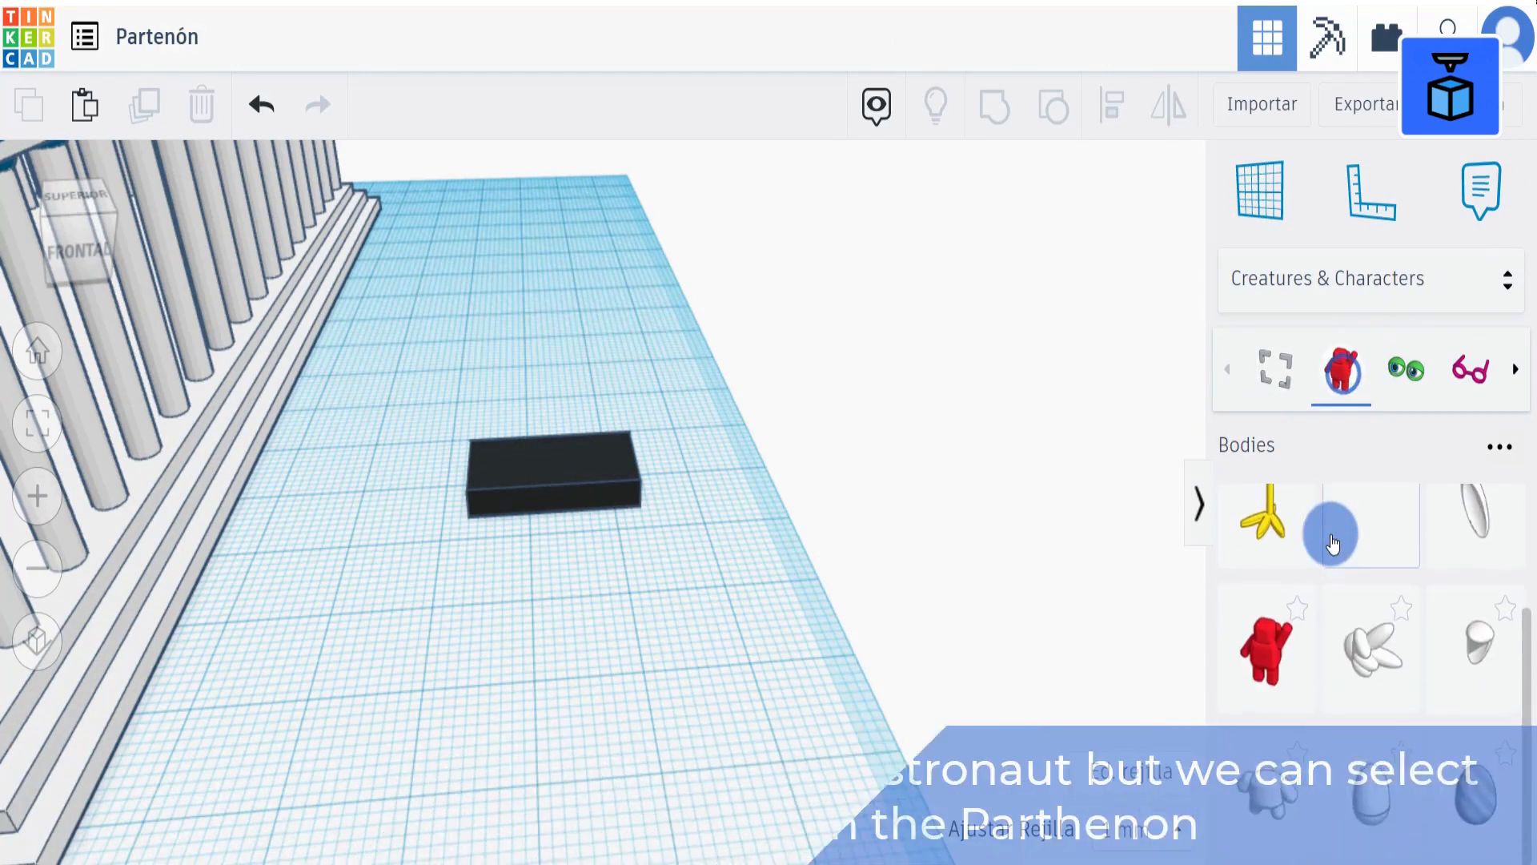
drag(1269, 648, 610, 608)
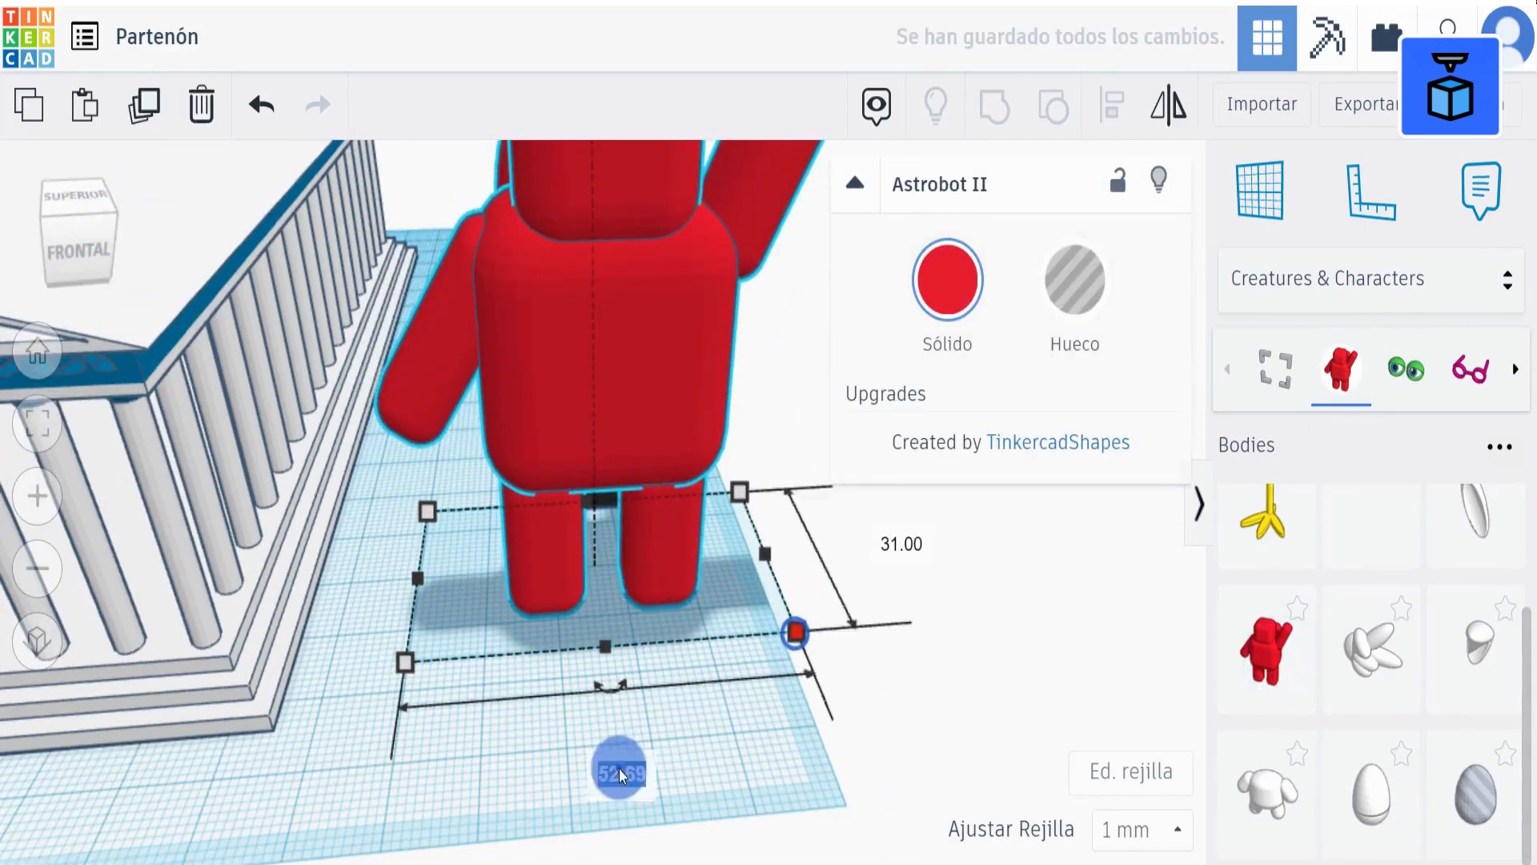
Scale the Astrobot II figure to 22 mm wide, 13 mm deep and 26.5 mm high
text(22)
key(Return)
click(715, 566)
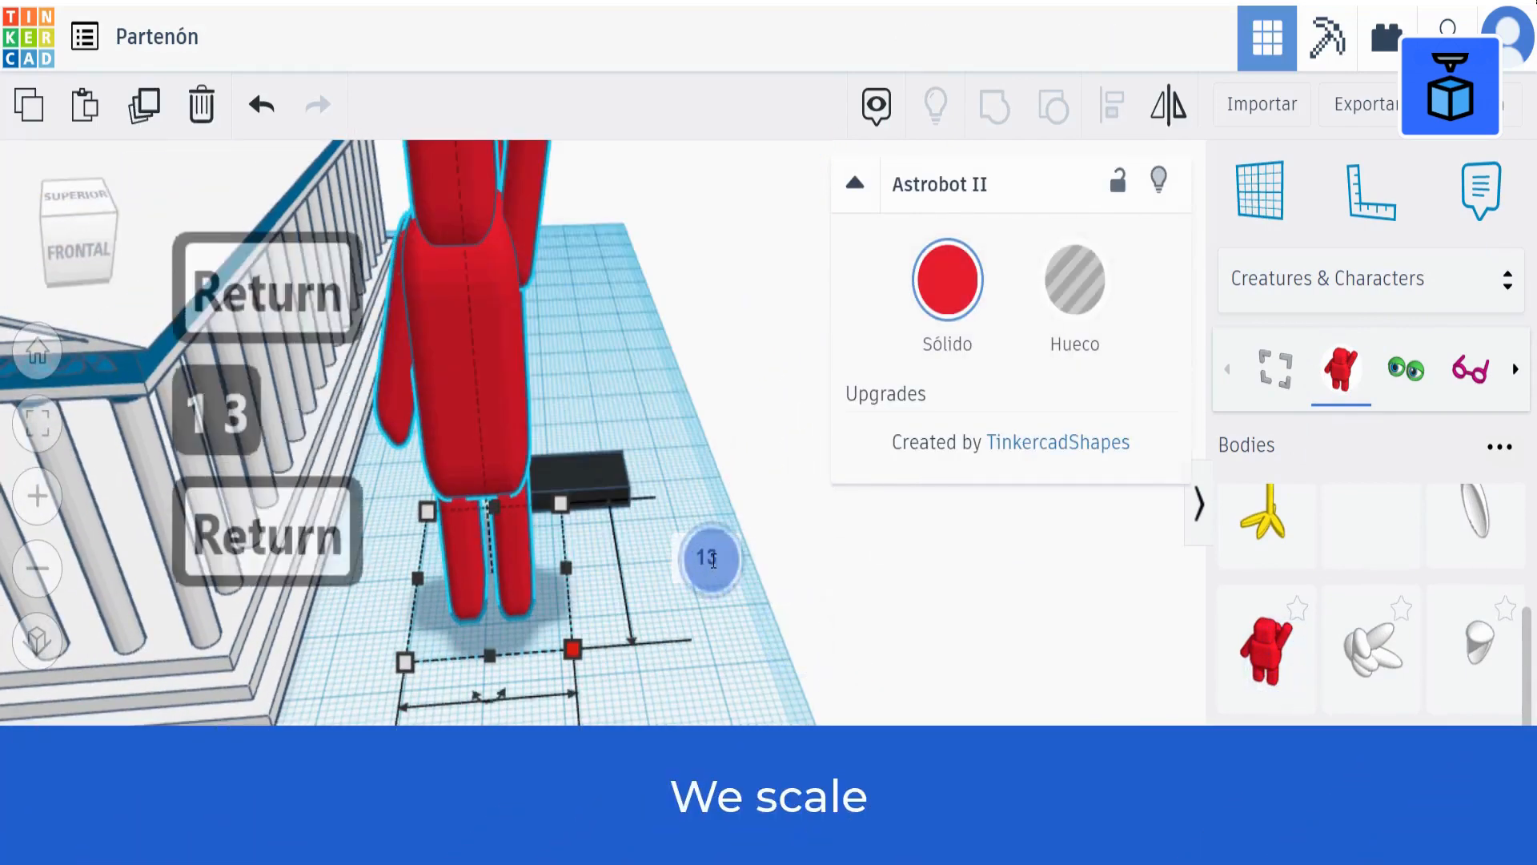
scroll(709, 556, down, 3)
click(497, 328)
click(642, 527)
text(26.5)
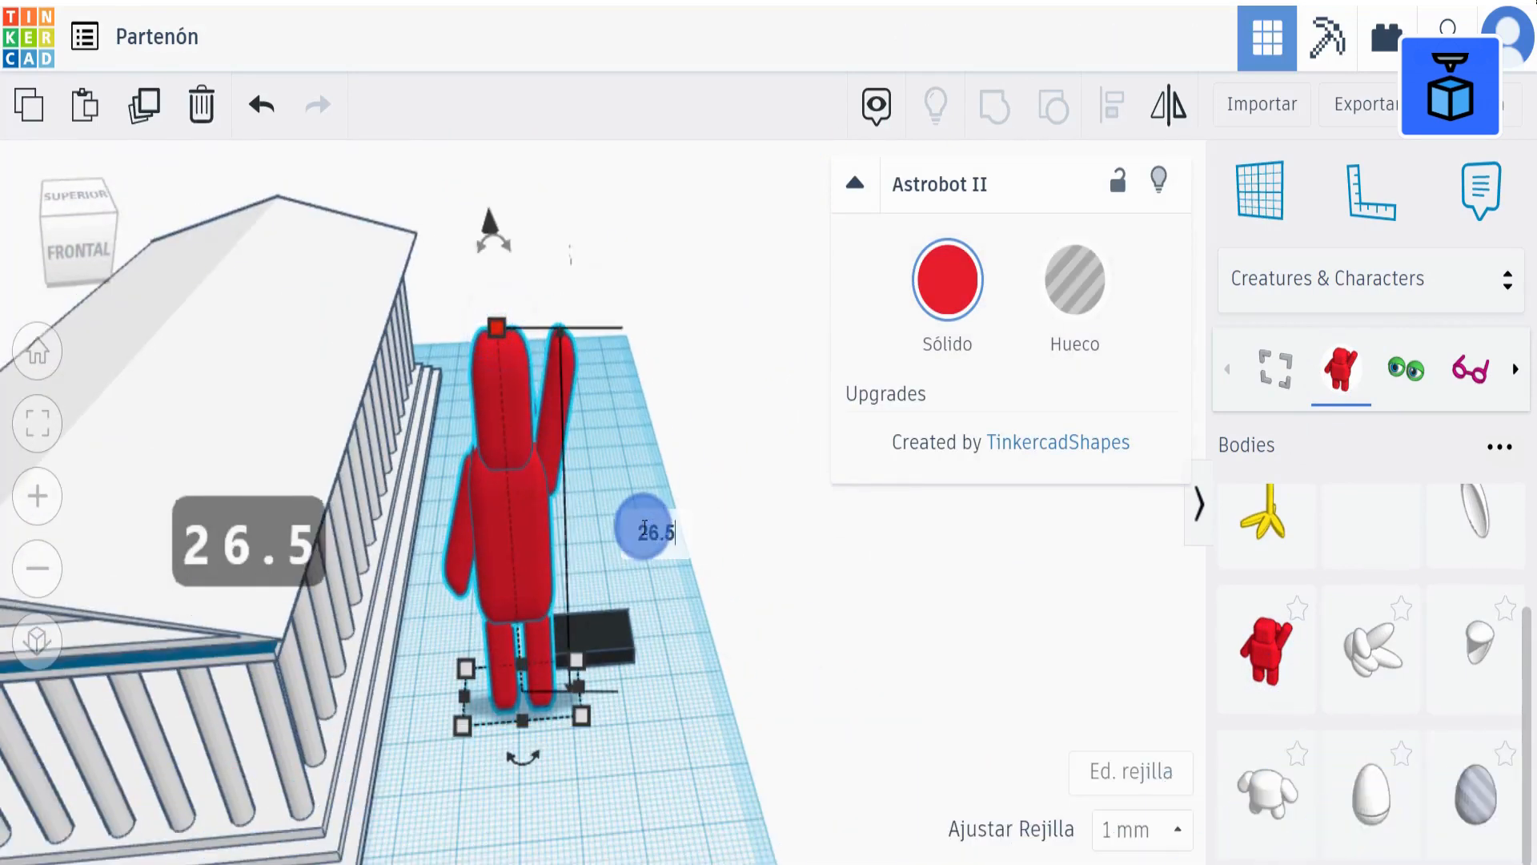
key(Return)
Colour the Astrobot II figure orange
scroll(686, 590, down, 3)
click(944, 272)
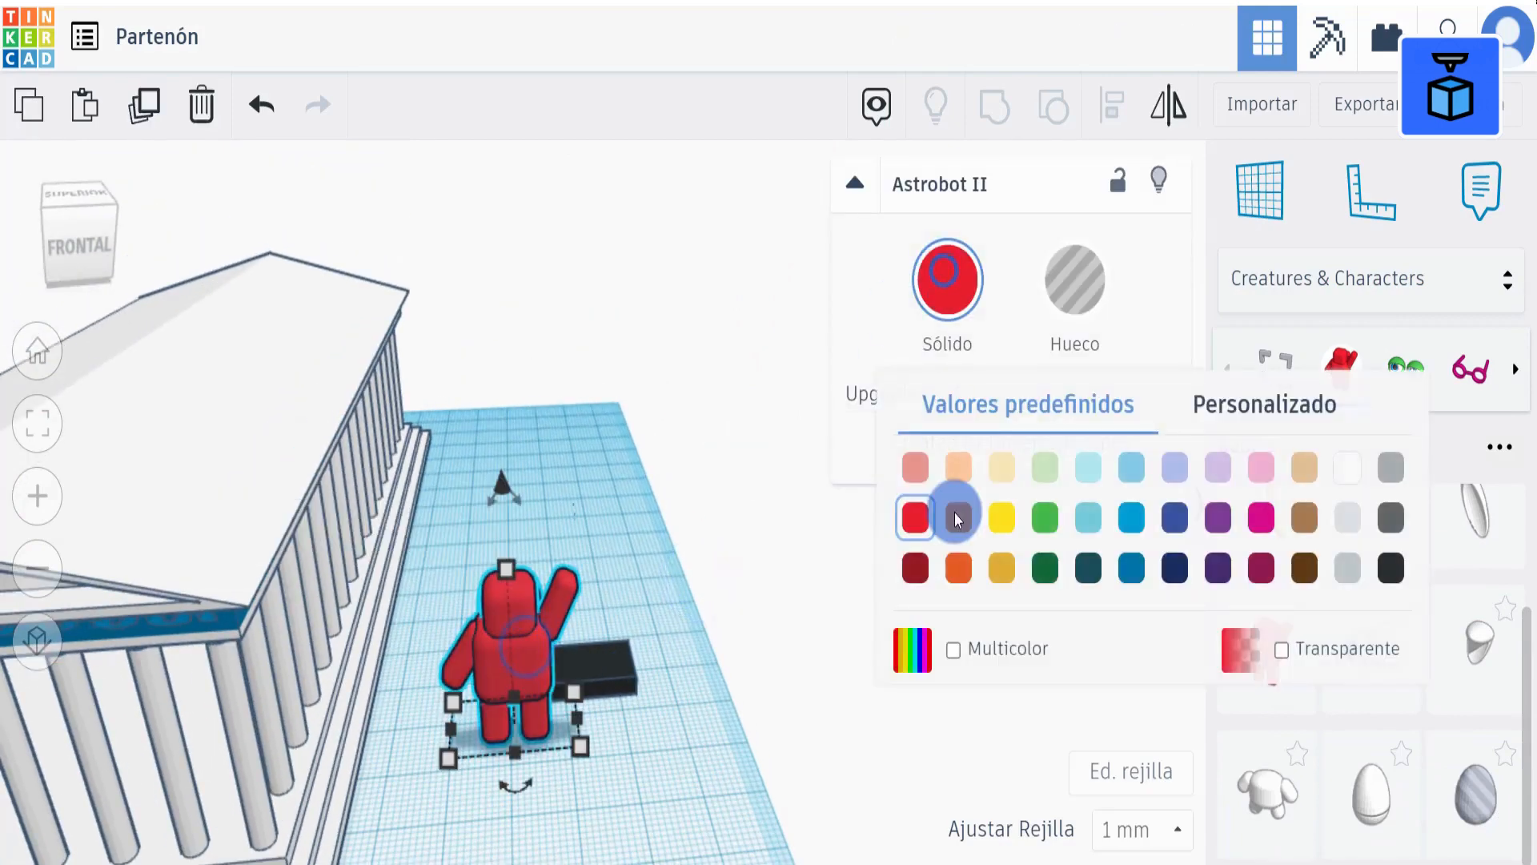
click(958, 519)
Centre the orange figure and the black plinth on each other and group them as a multicolour shape
click(725, 582)
drag(526, 718, 526, 718)
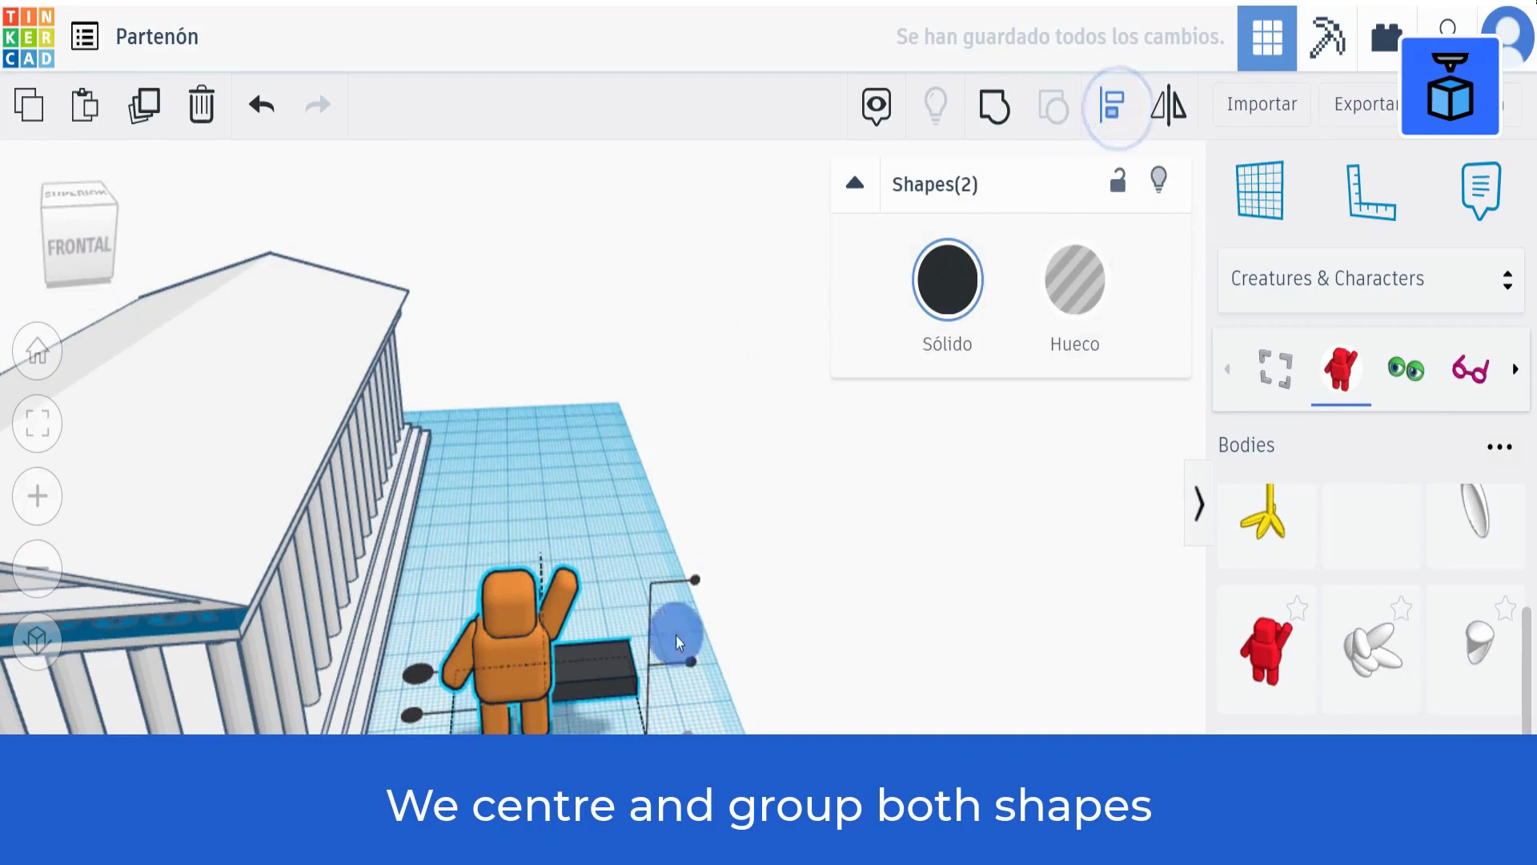
key(l)
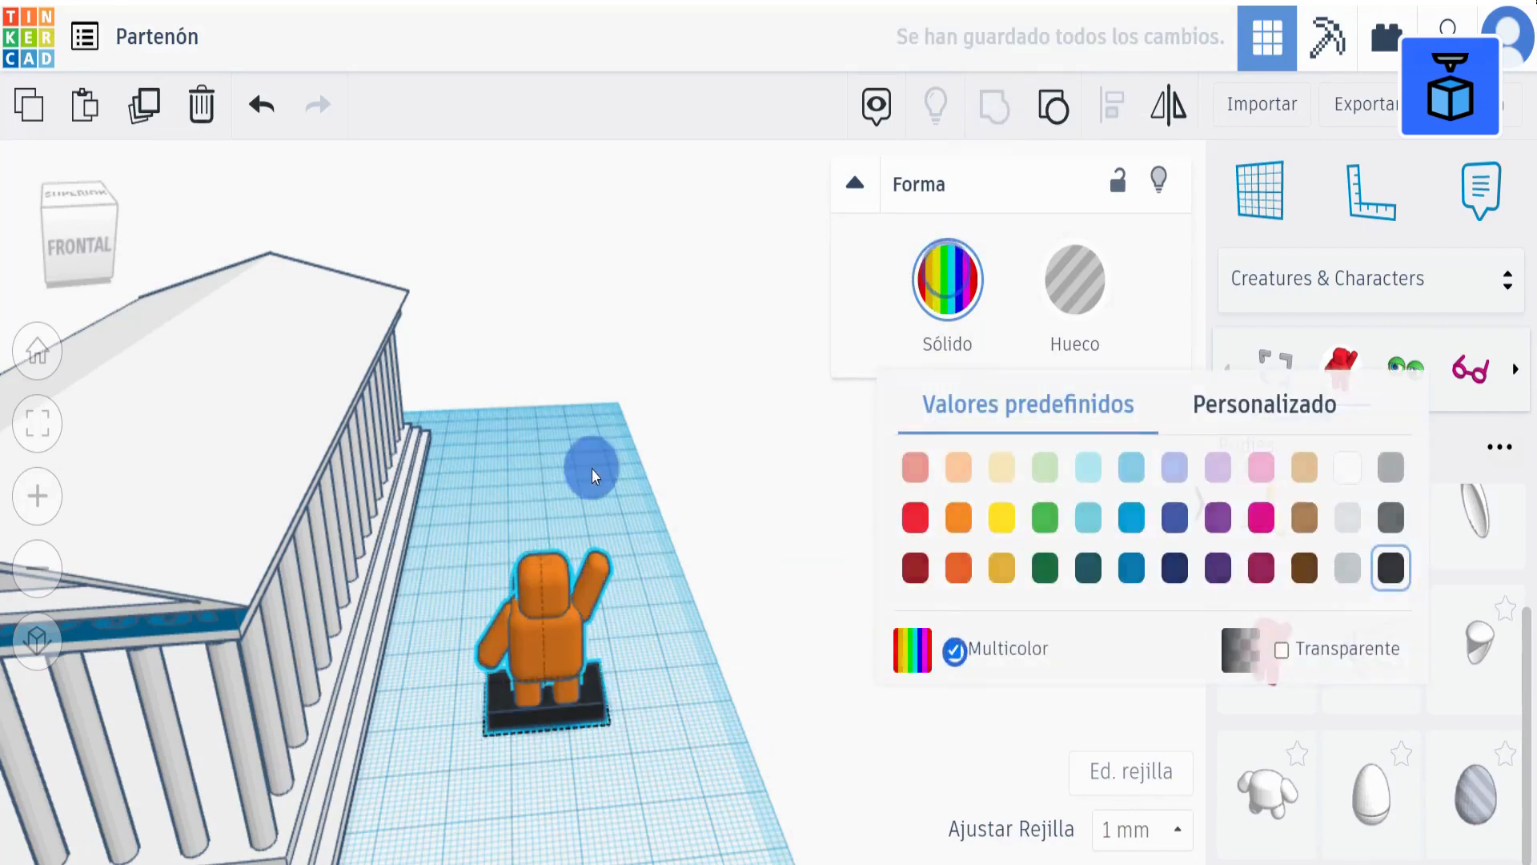
Raise the statue to the temple floor's level by dropping it onto a temporary work plane set on that floor
right_drag(592, 469, 656, 462)
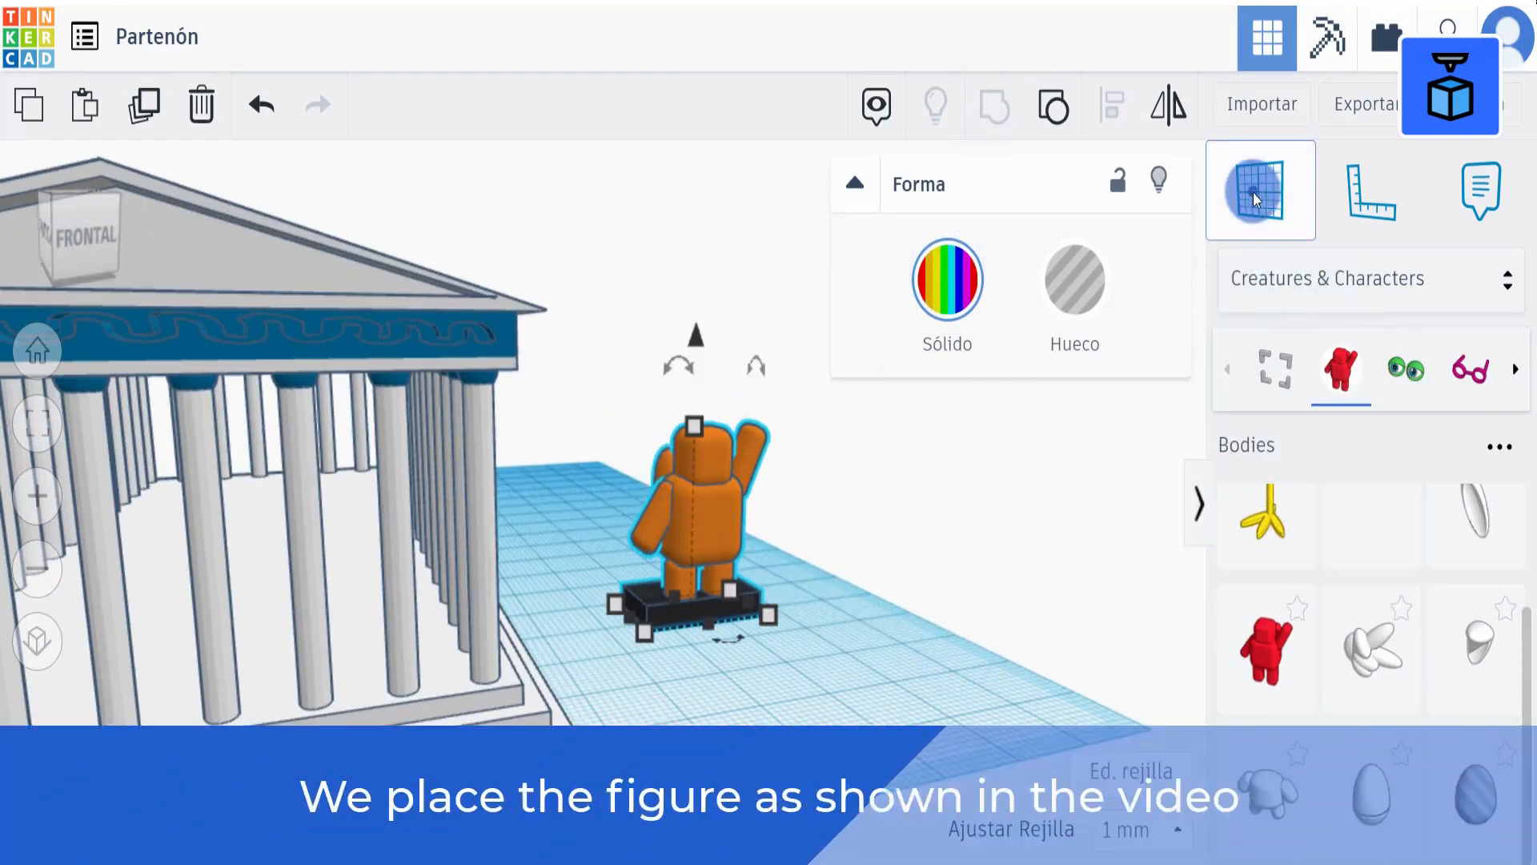
click(258, 558)
click(1030, 210)
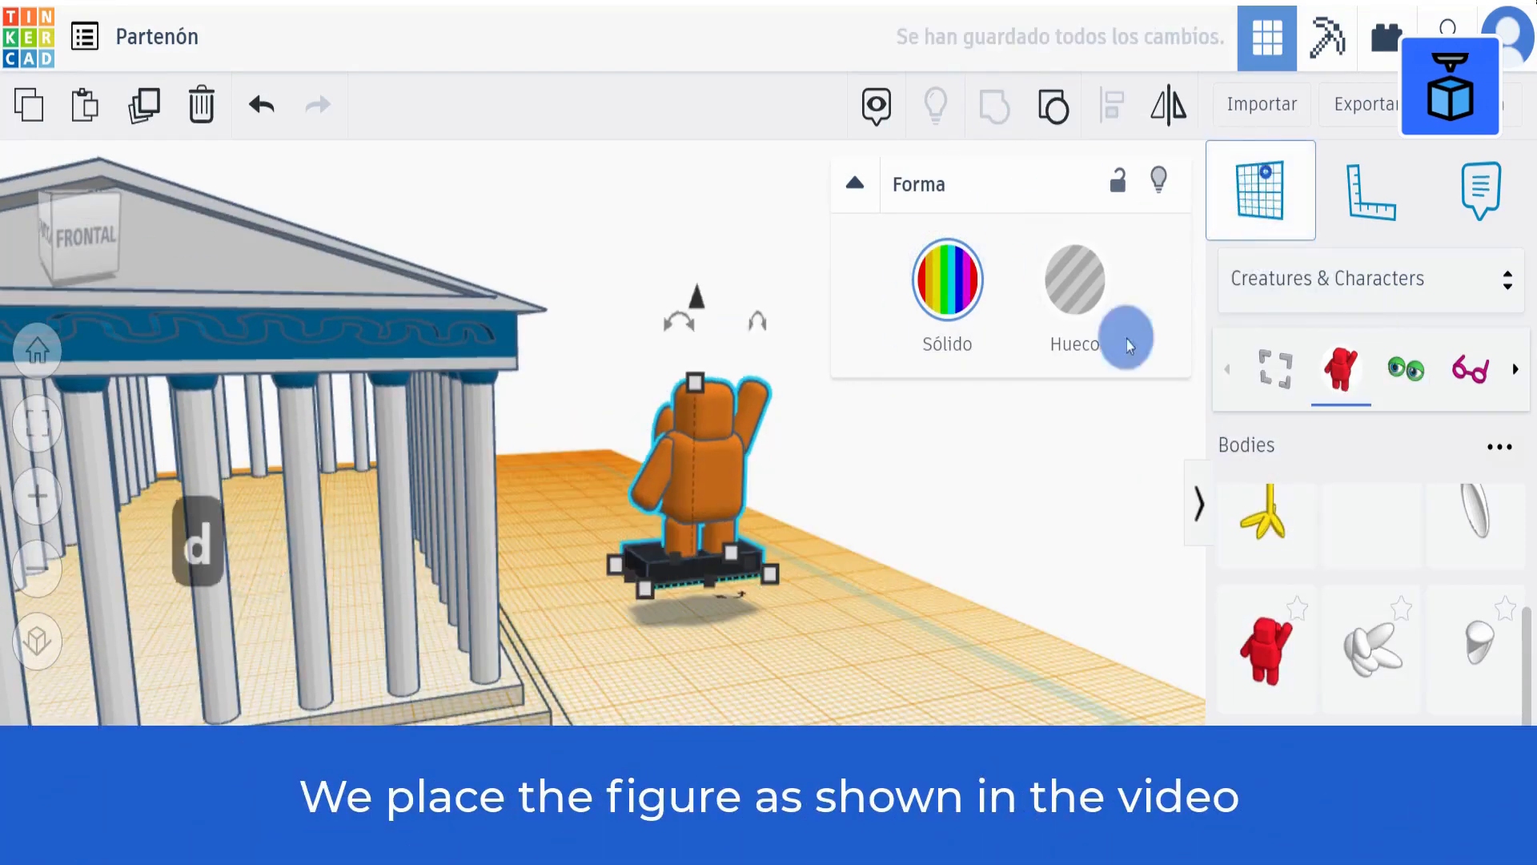
click(900, 605)
Move the statue inside the temple and slide it back between the two side rows of columns
drag(701, 475, 231, 453)
scroll(231, 454, up, 4)
middle_drag(231, 453, 439, 581)
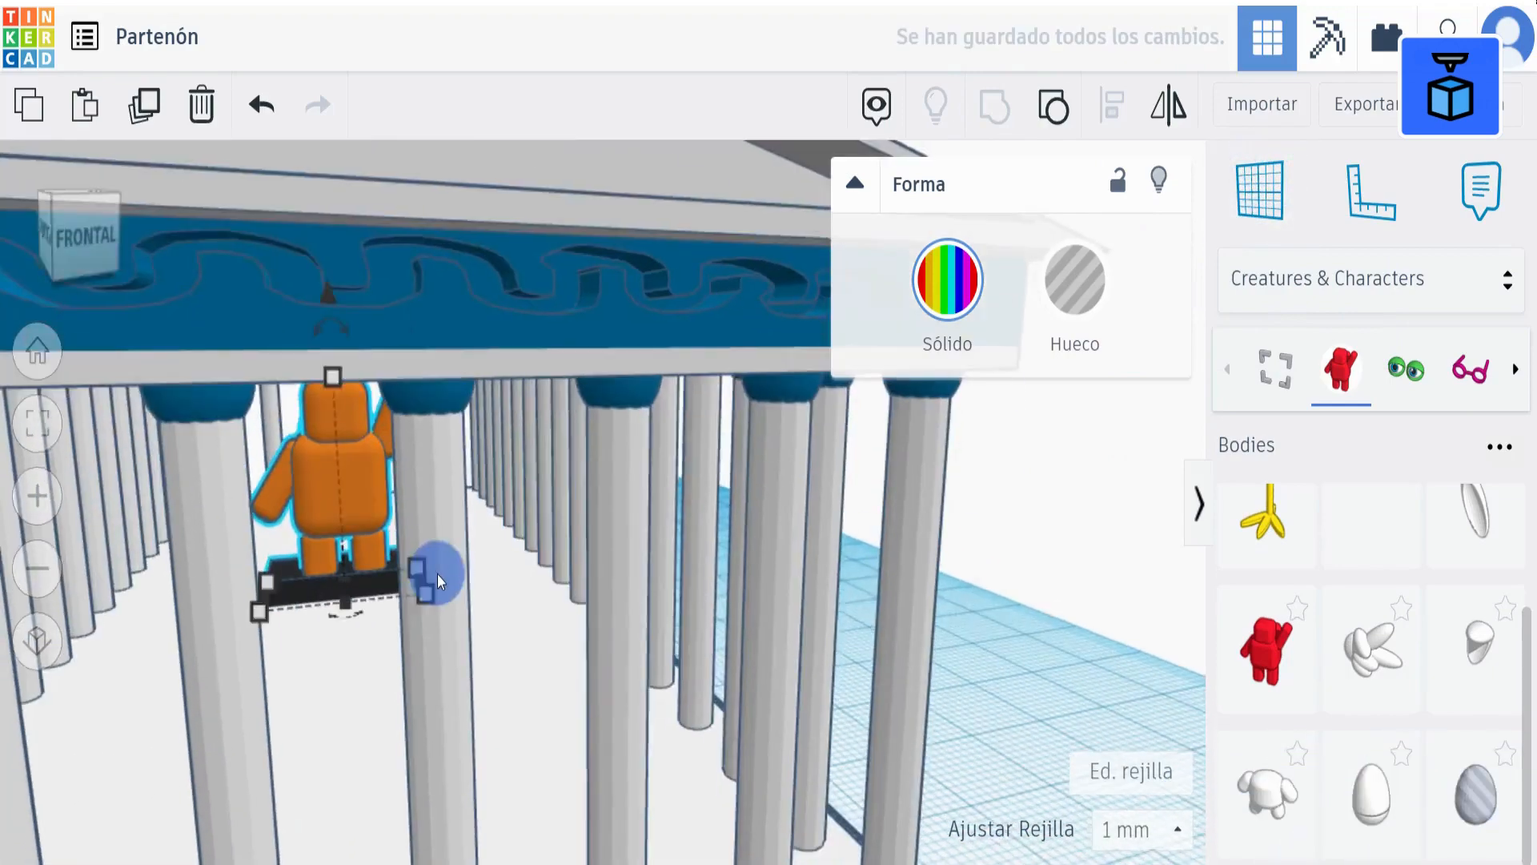
scroll(438, 575, up, 4)
right_drag(438, 575, 318, 517)
middle_drag(318, 518, 494, 501)
drag(499, 495, 464, 415)
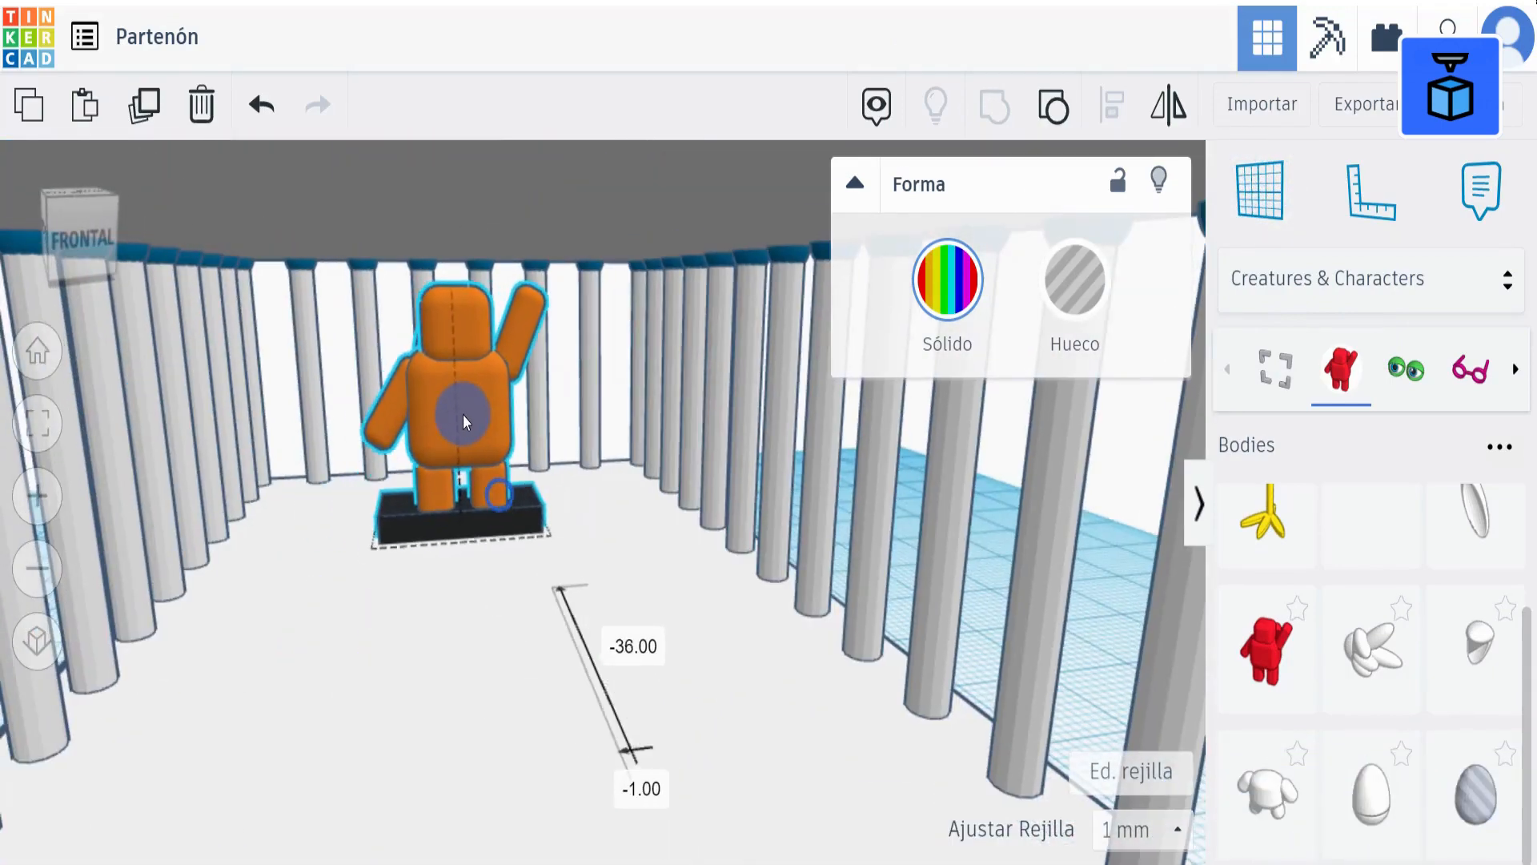
Select the statue and the temple together and align them to centre the statue across the temple's width
scroll(558, 472, down, 10)
drag(361, 312, 728, 713)
click(1105, 111)
click(672, 784)
click(1023, 616)
Examine the statue's placement among the columns and the whole Parthenon from the front and the side
scroll(540, 560, up, 10)
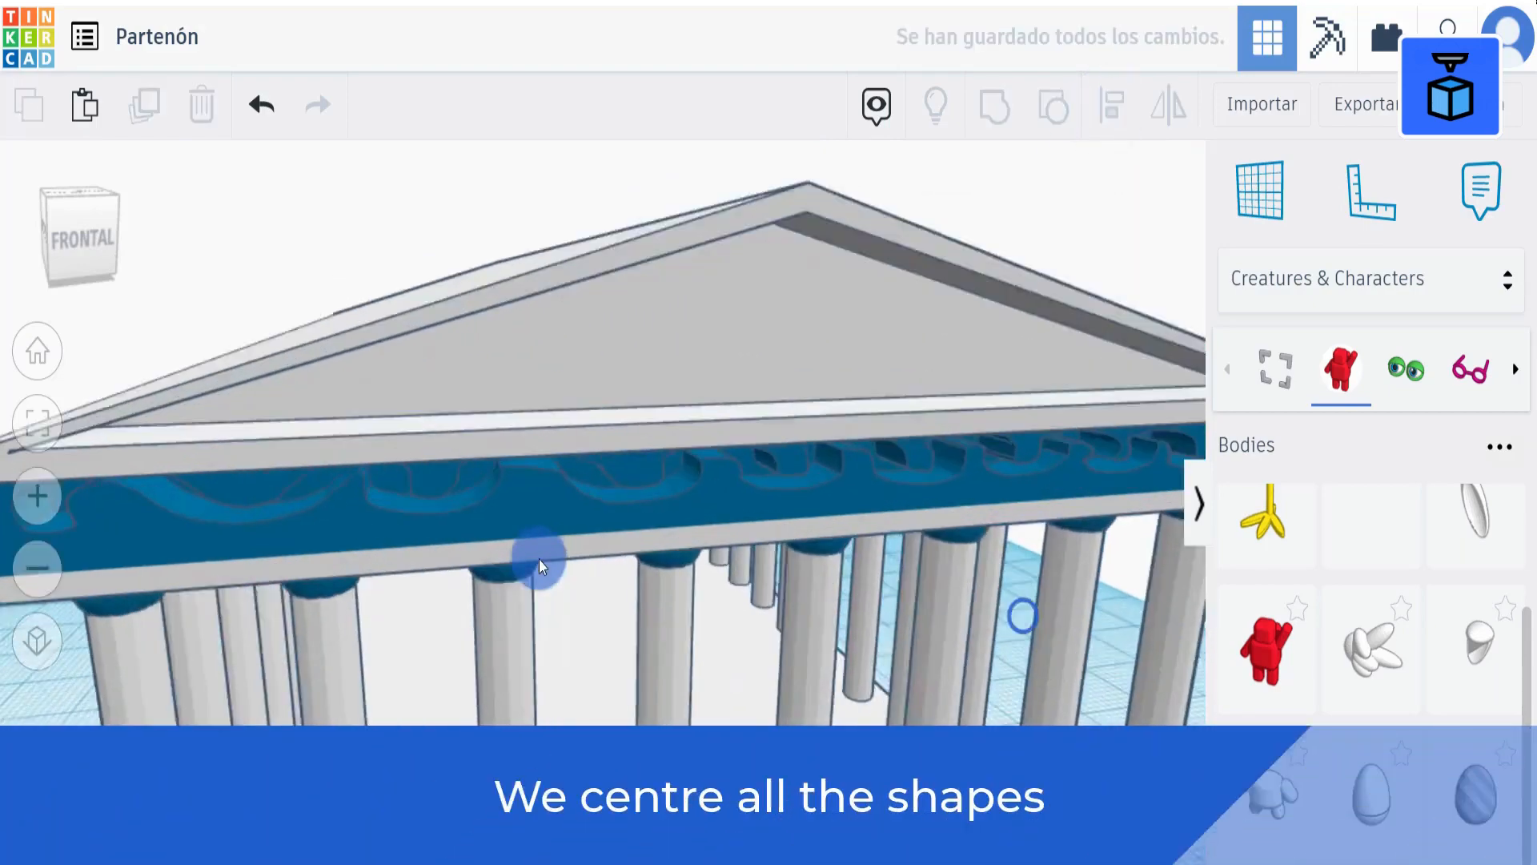
right_drag(592, 559, 410, 602)
scroll(410, 602, up, 3)
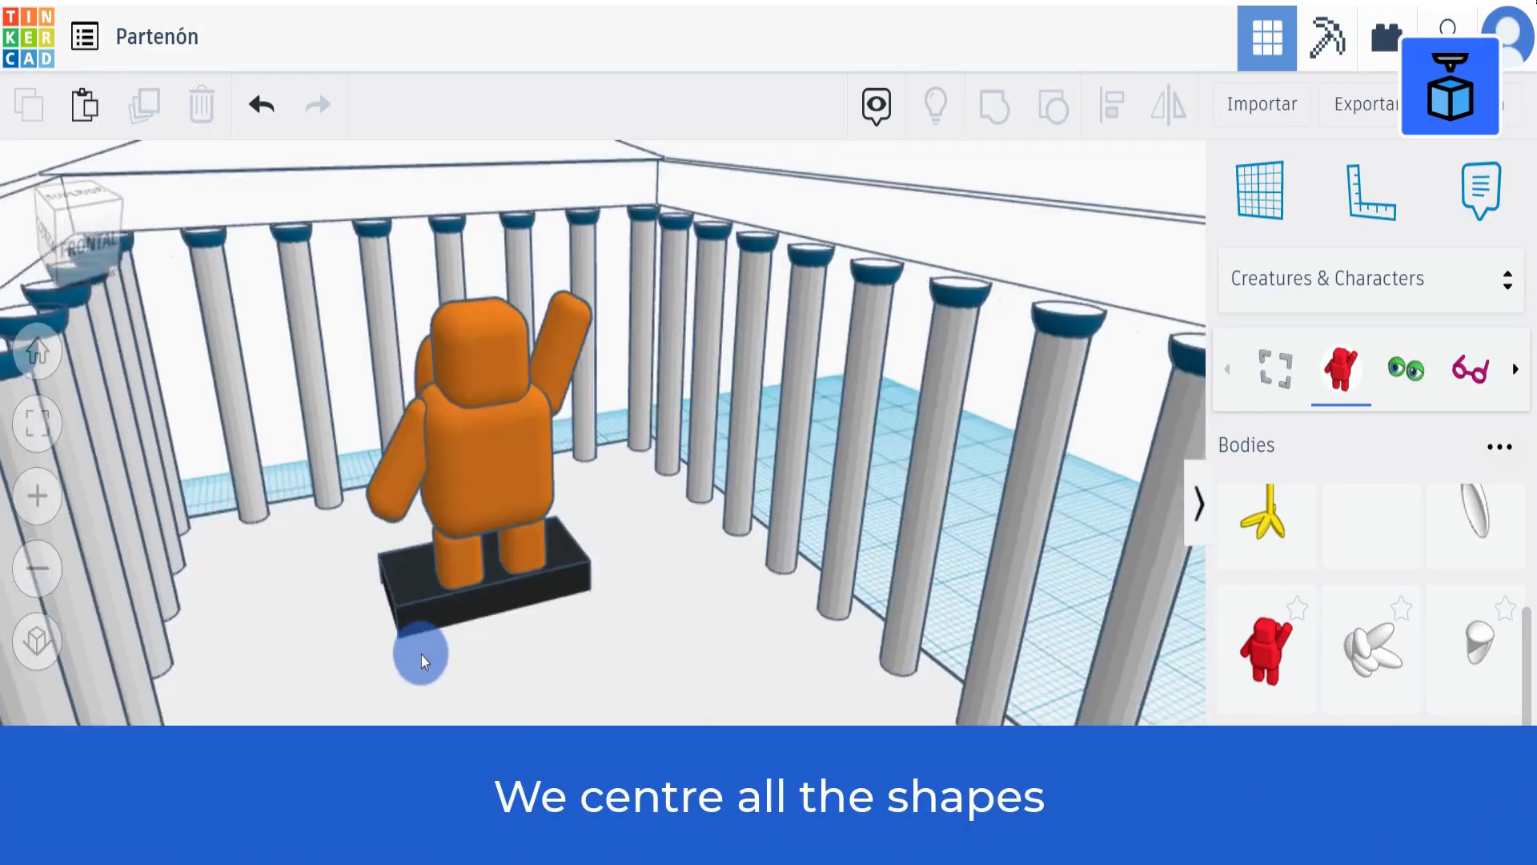
right_drag(422, 656, 723, 718)
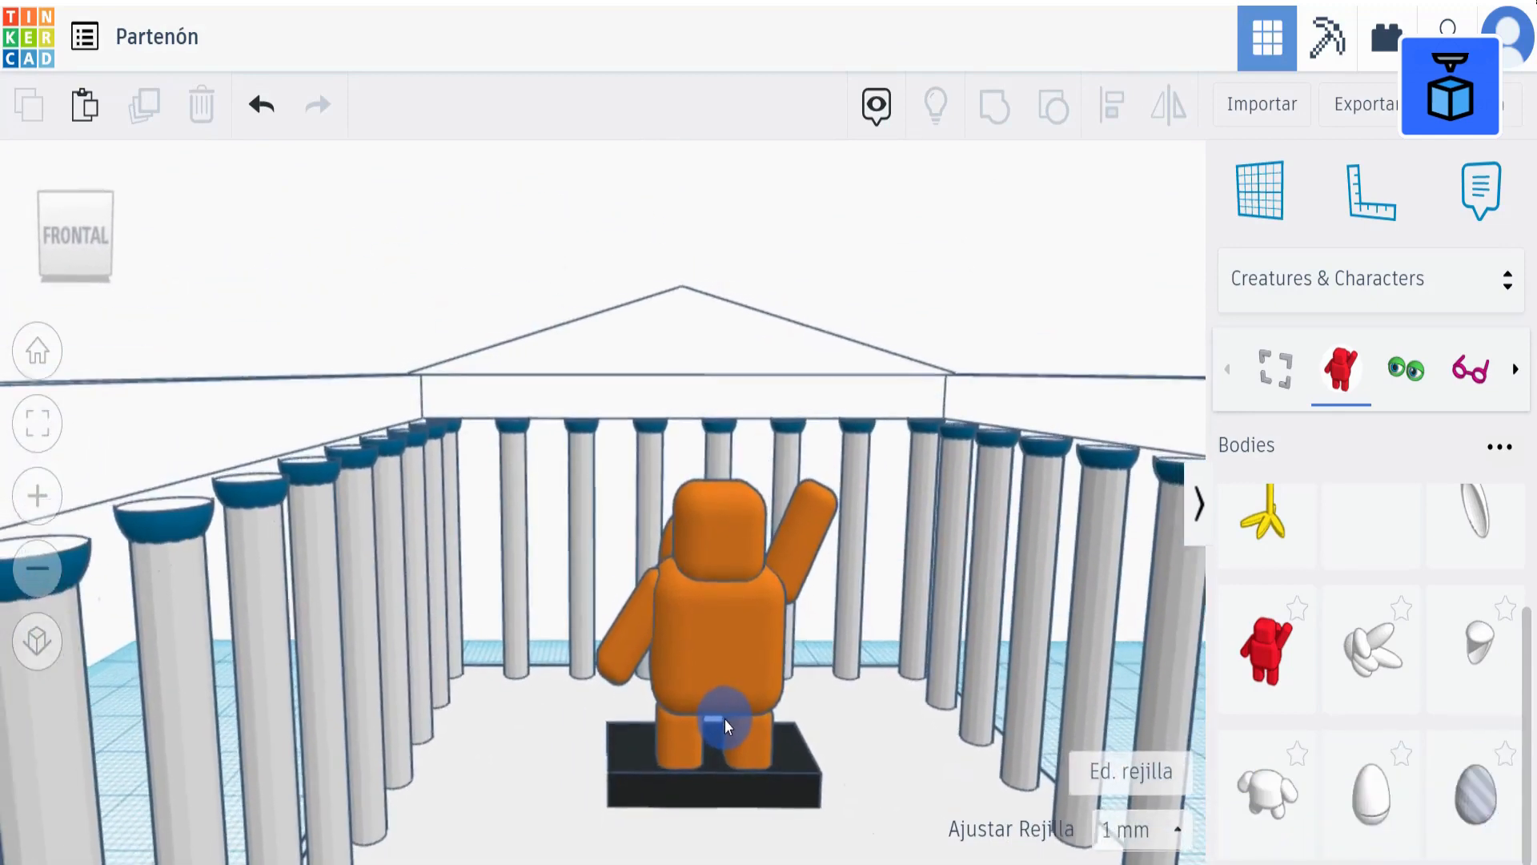
scroll(724, 718, down, 3)
scroll(724, 718, down, 10)
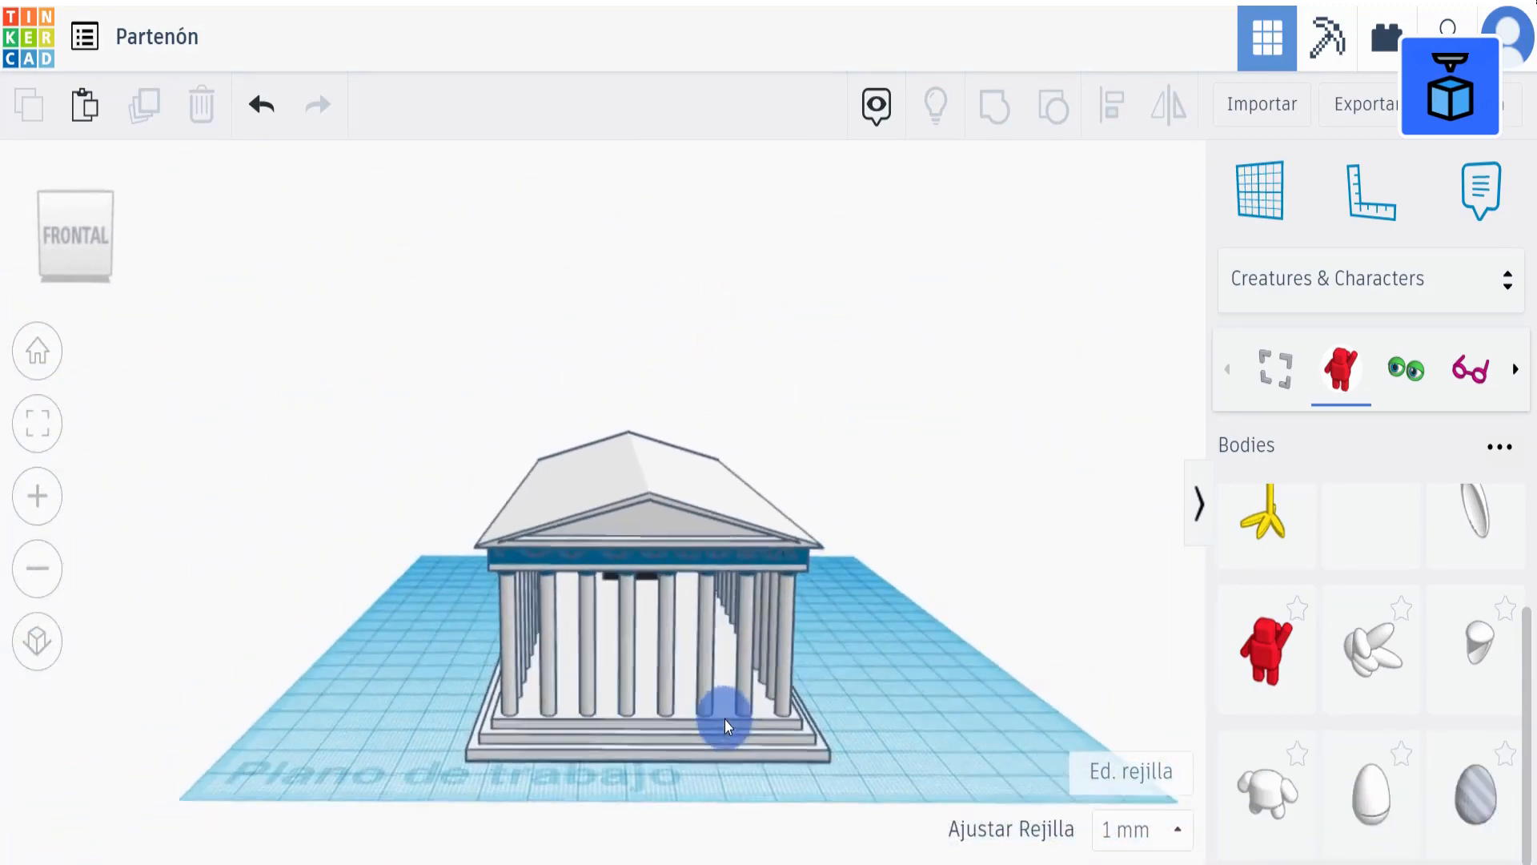
right_drag(849, 608, 867, 703)
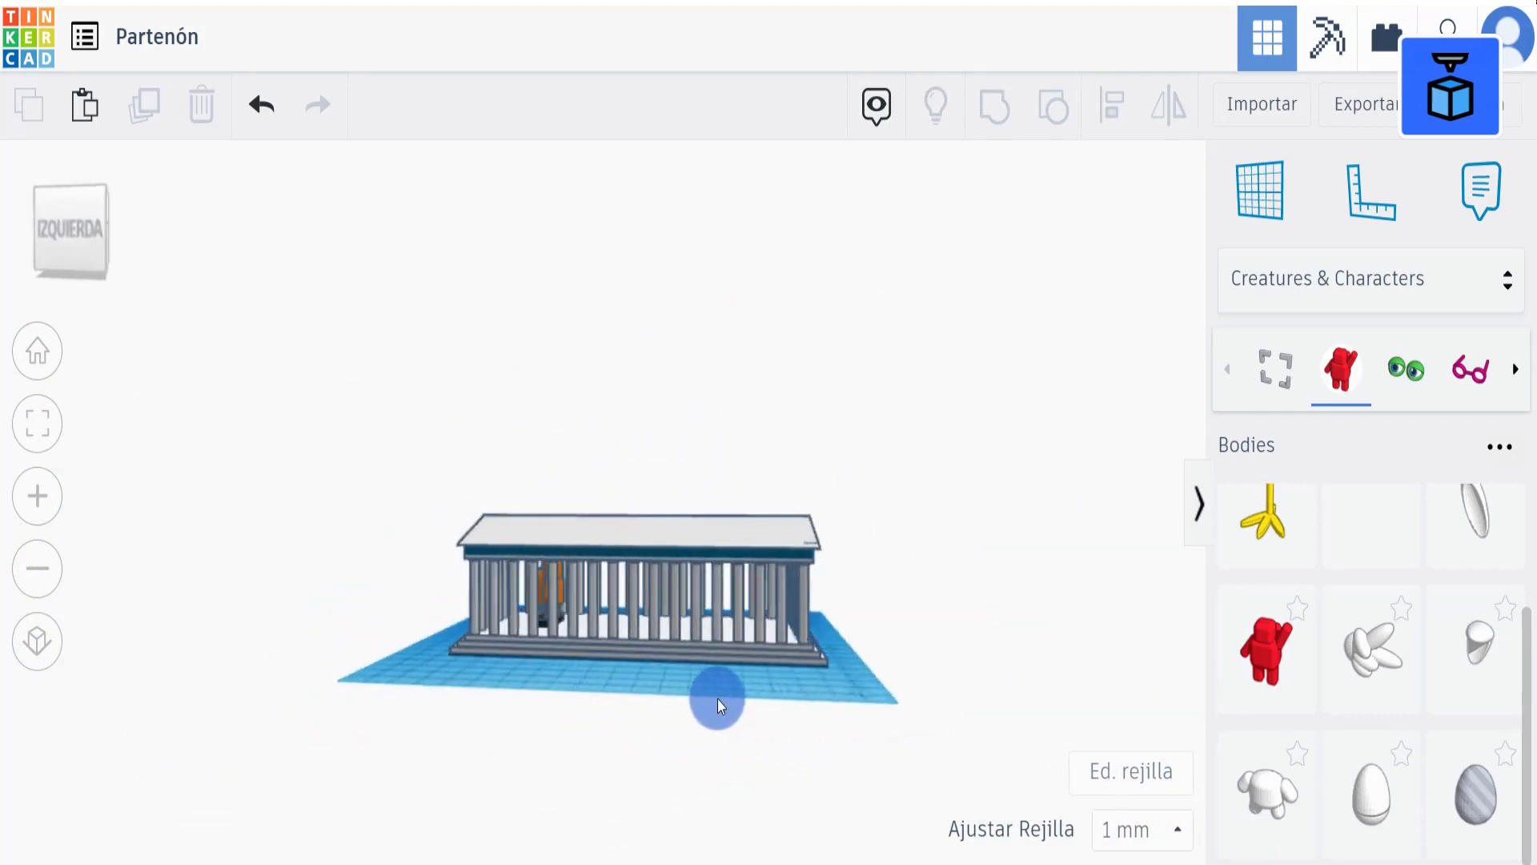
right_drag(718, 701, 964, 632)
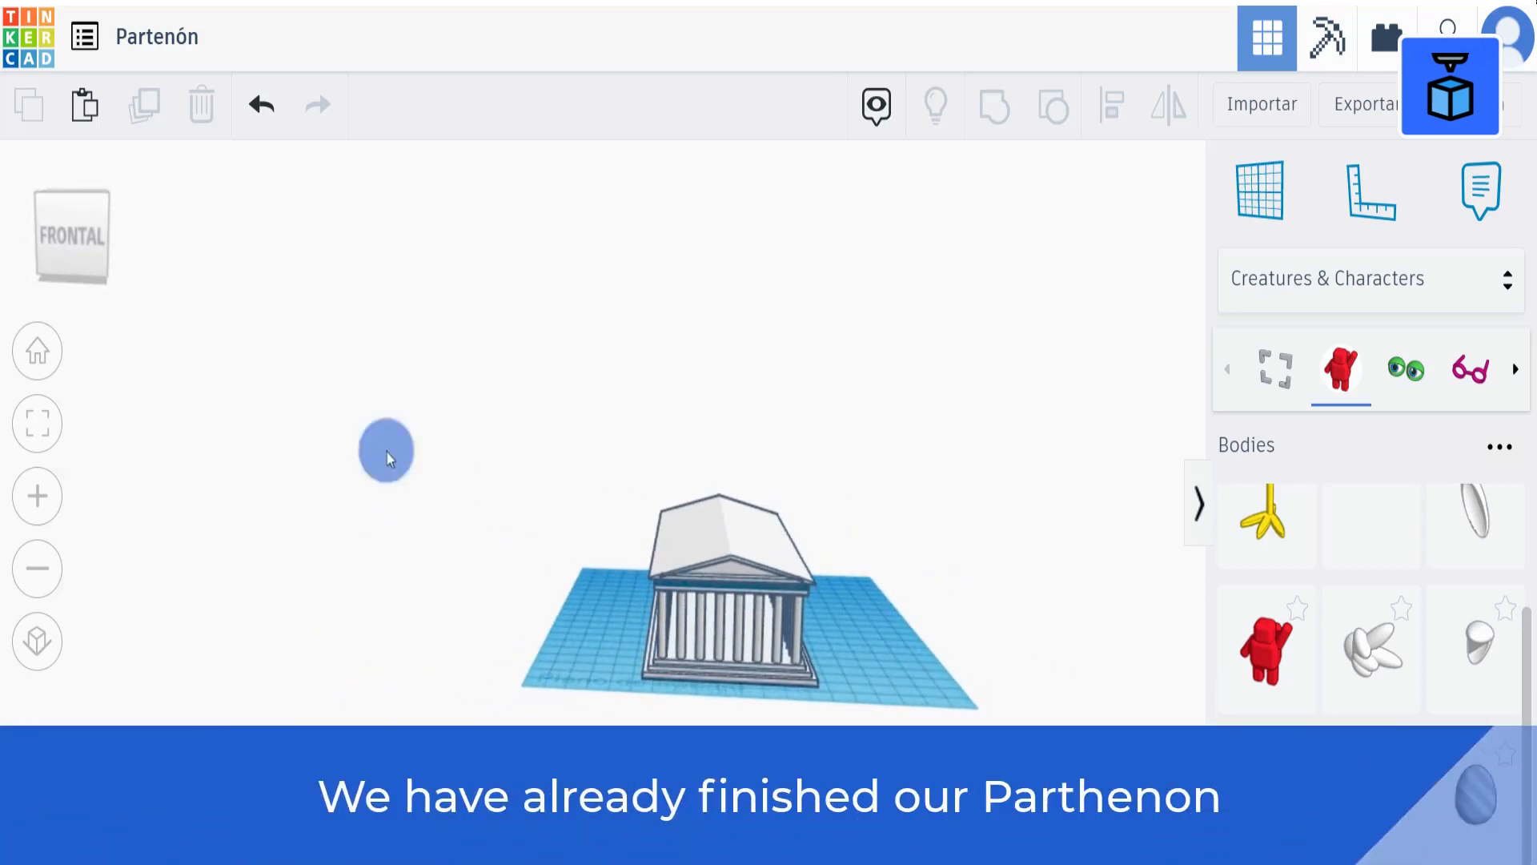